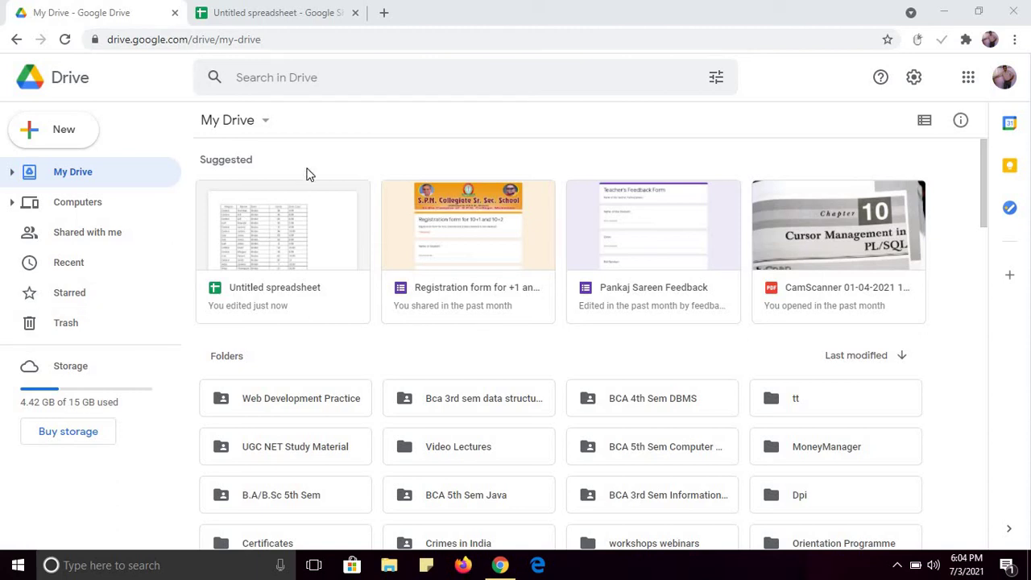
# Step: Create a new blank Google Sheets spreadsheet from My Drive
pyautogui.click(385, 15)
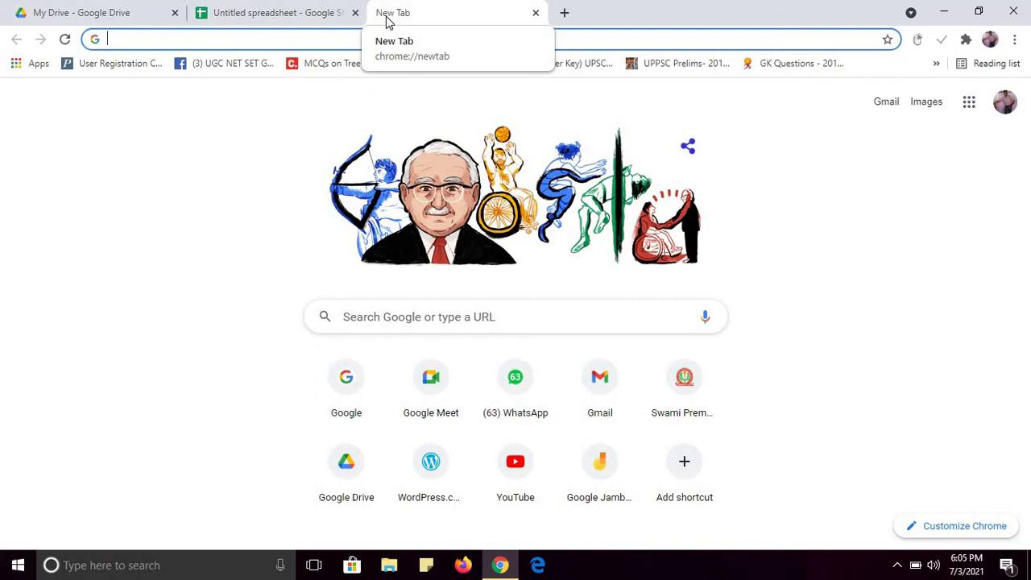
pyautogui.click(113, 13)
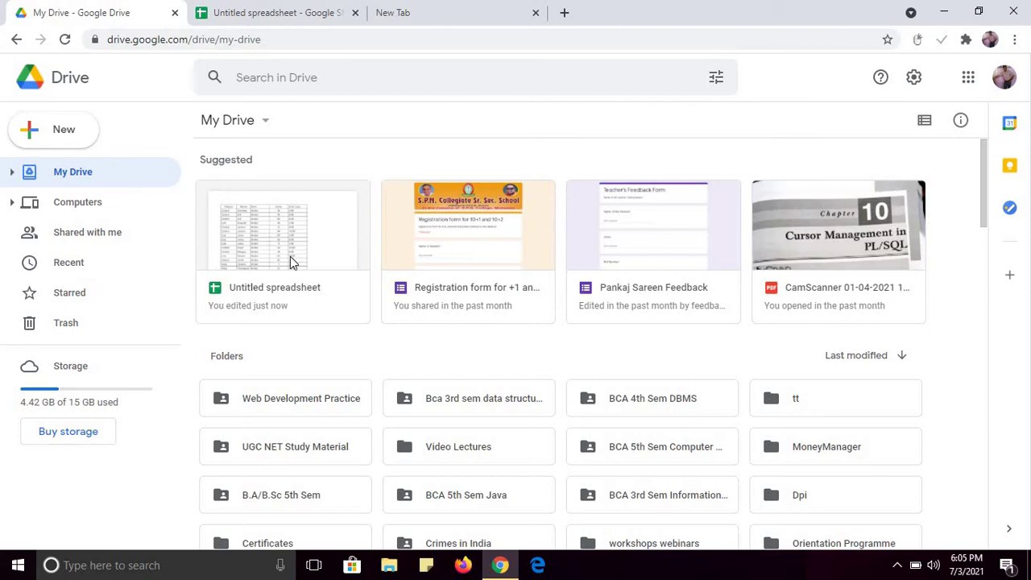
pyautogui.click(62, 133)
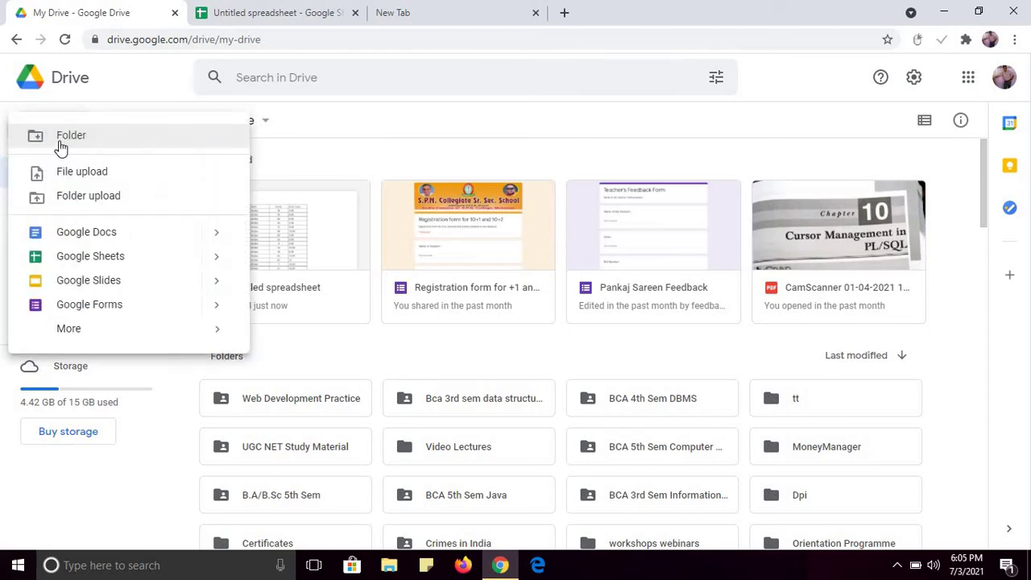
pyautogui.moveTo(219, 264)
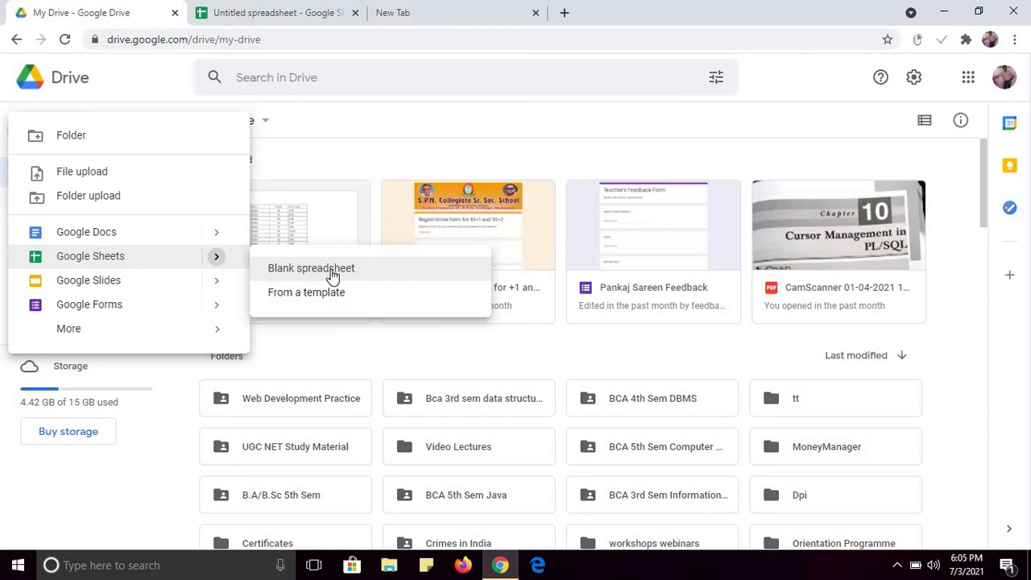
pyautogui.click(332, 272)
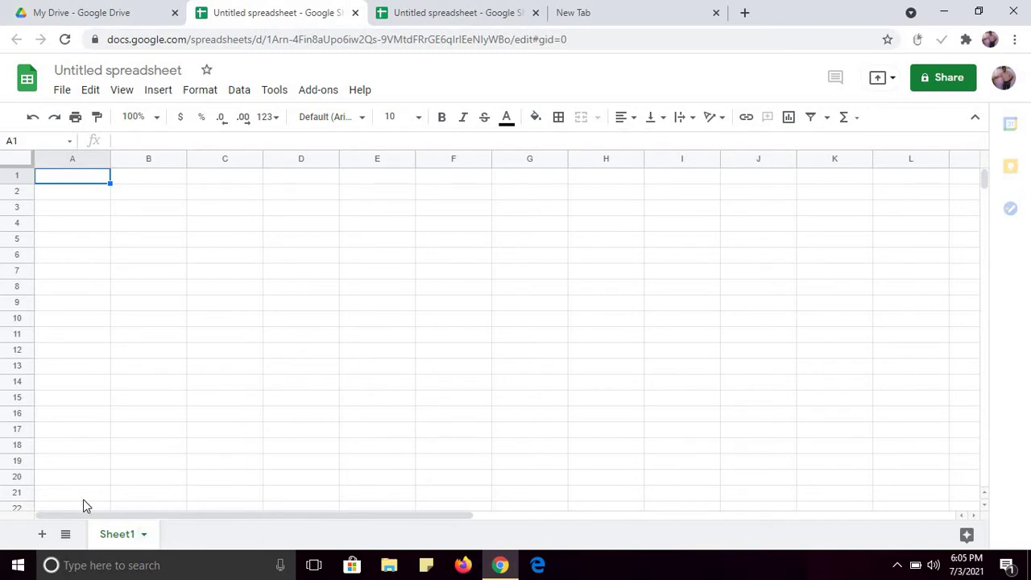
# Step: Add two more sheets to the spreadsheet and give Sheet1 a dark red tab color
pyautogui.click(43, 535)
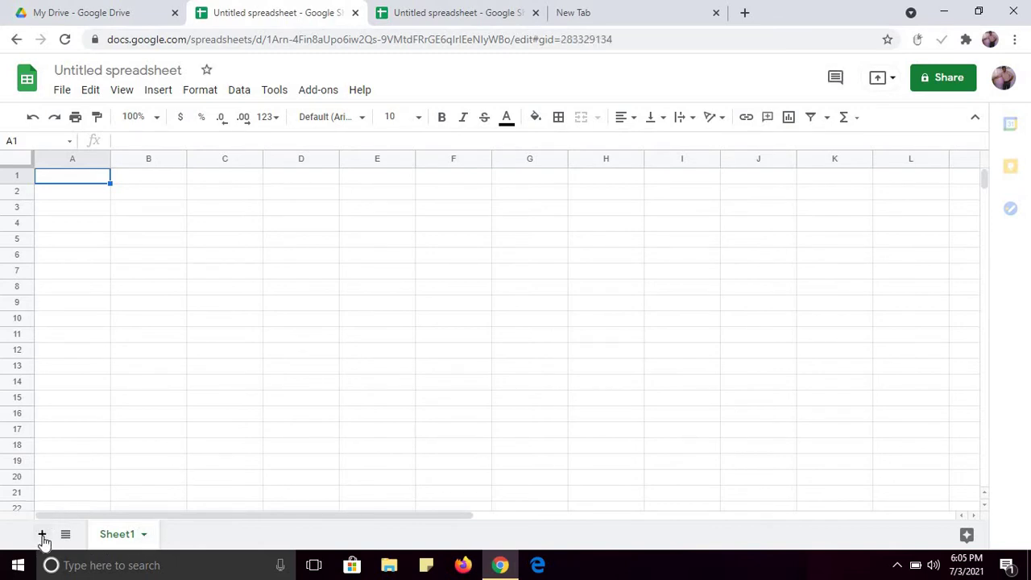
pyautogui.click(42, 536)
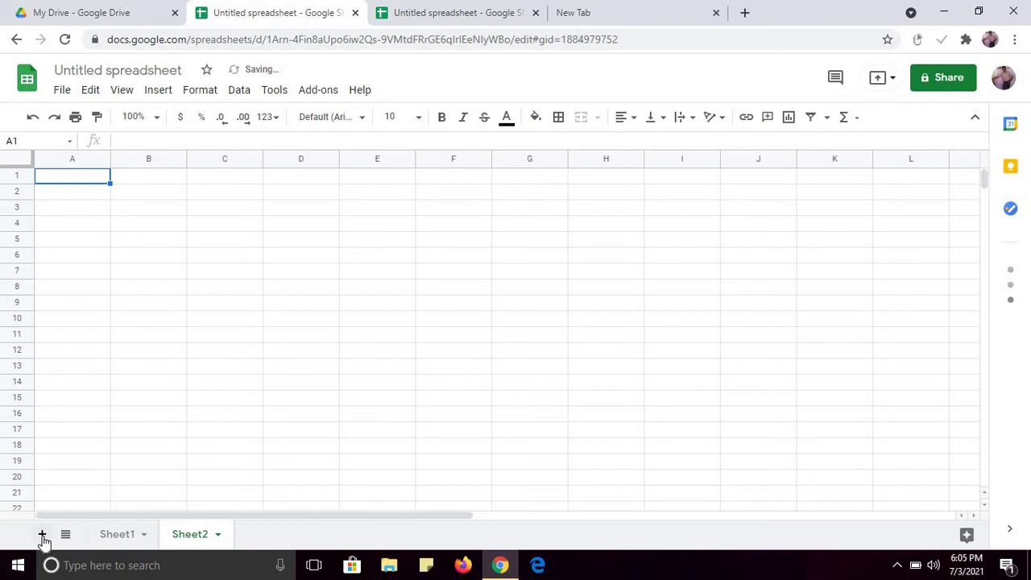
pyautogui.click(147, 540)
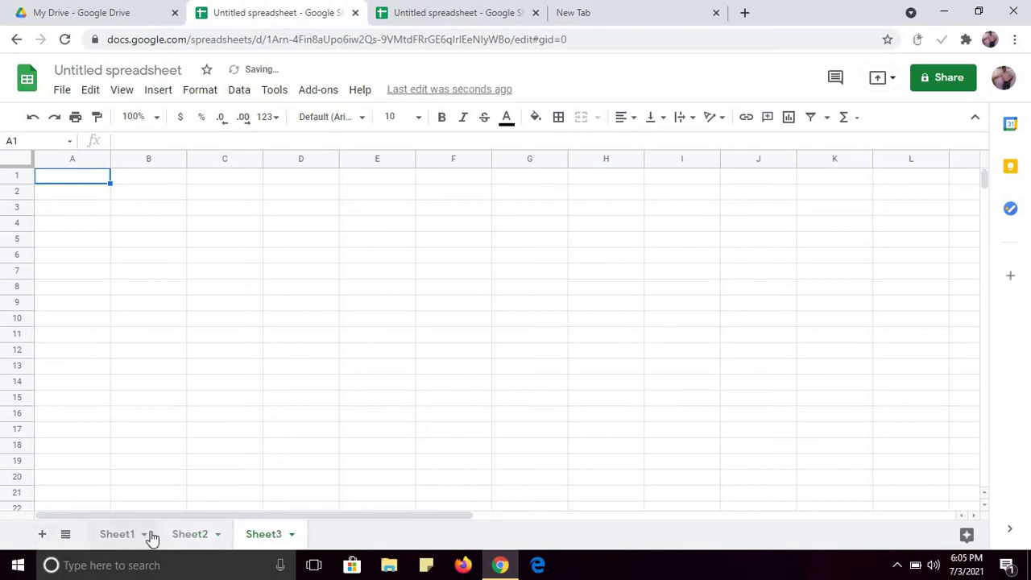
pyautogui.click(145, 536)
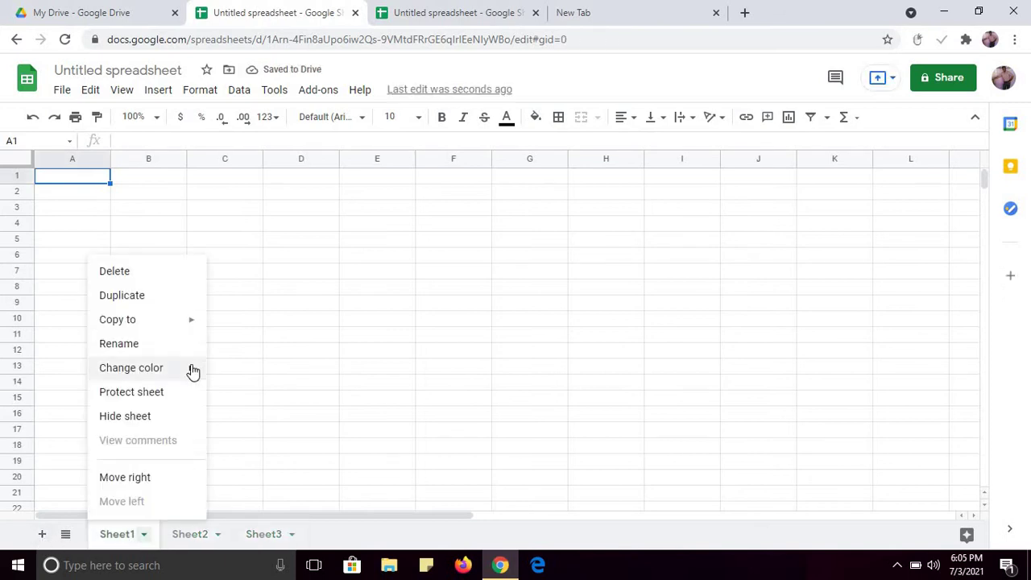
pyautogui.moveTo(195, 367)
pyautogui.click(225, 312)
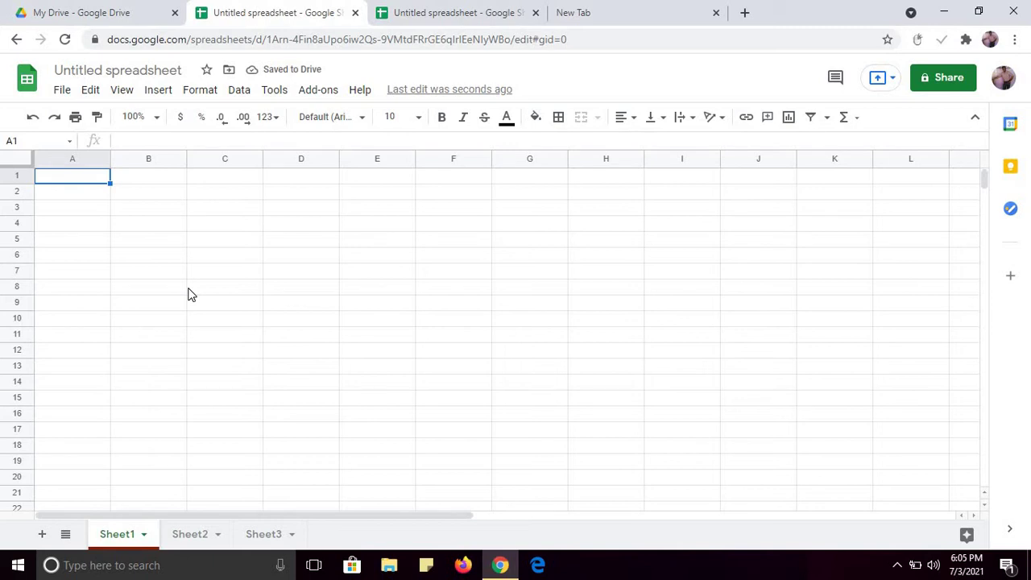
# Step: Enter the headings Roll Number, Name and Marks in cells A1 to C1 of Sheet1
pyautogui.click(226, 243)
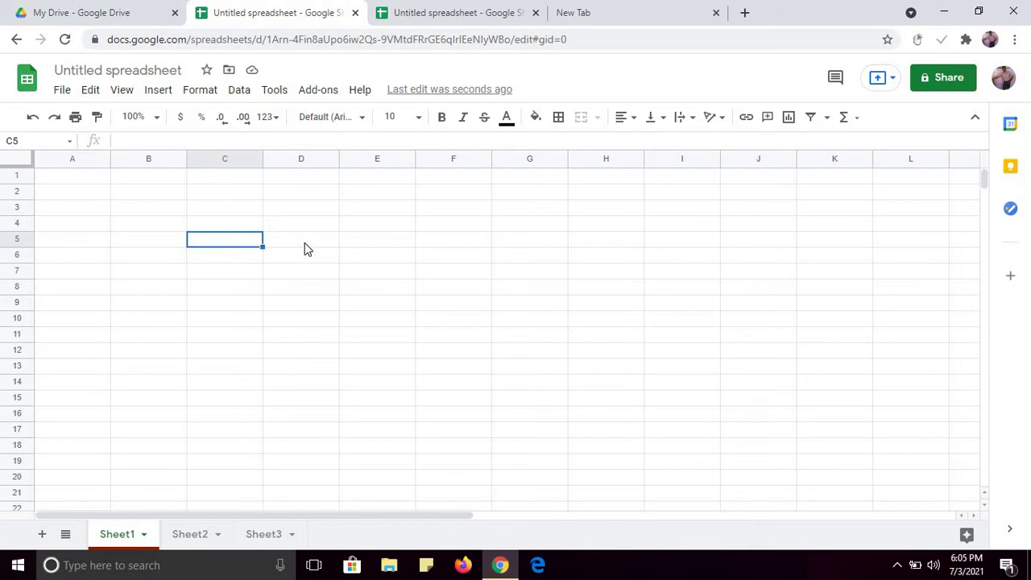
pyautogui.click(69, 181)
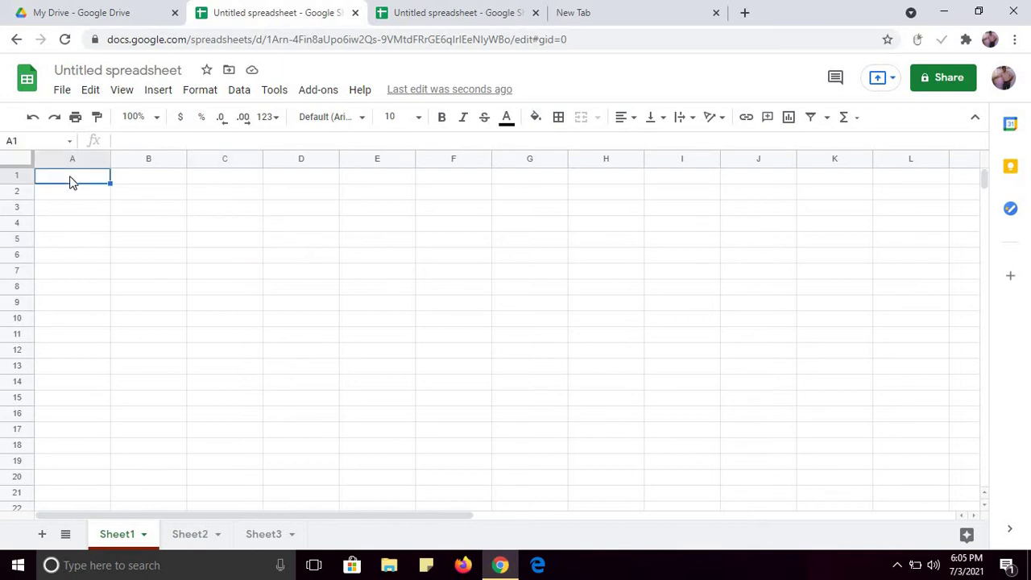
pyautogui.write('Roll ')
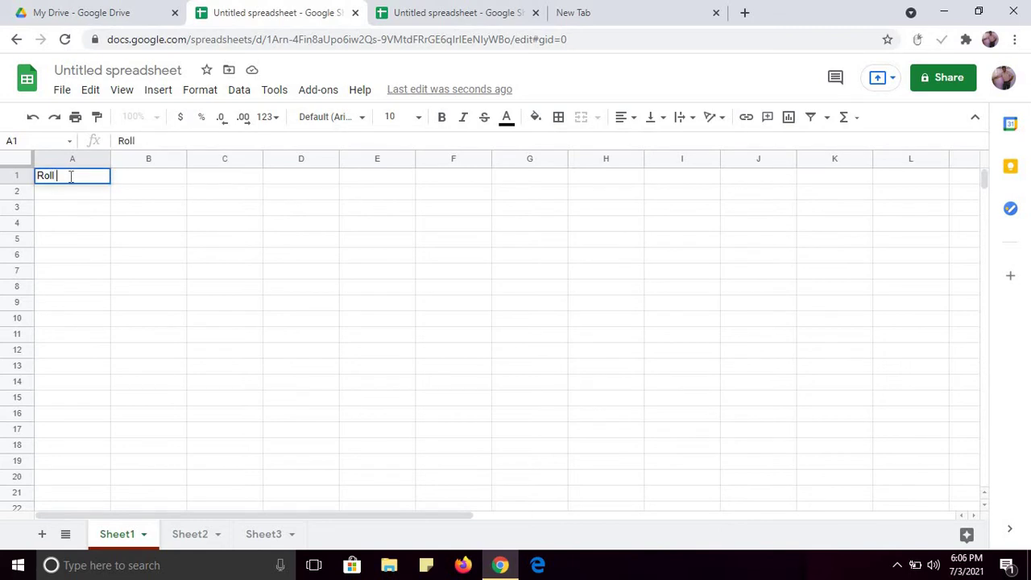
pyautogui.write('Number')
pyautogui.press('Tab')
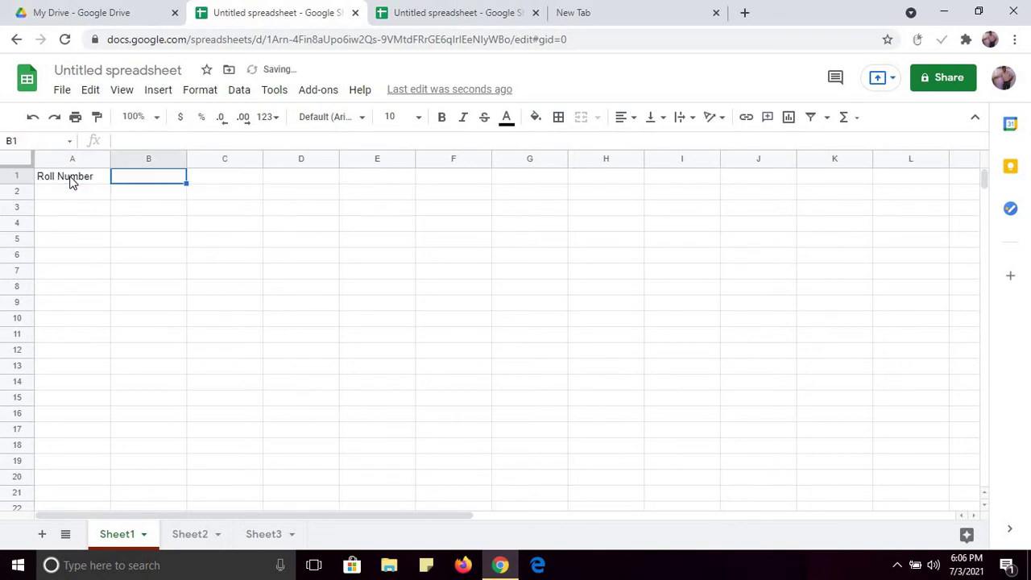
pyautogui.write('Name')
pyautogui.press('Tab')
pyautogui.write('Marks')
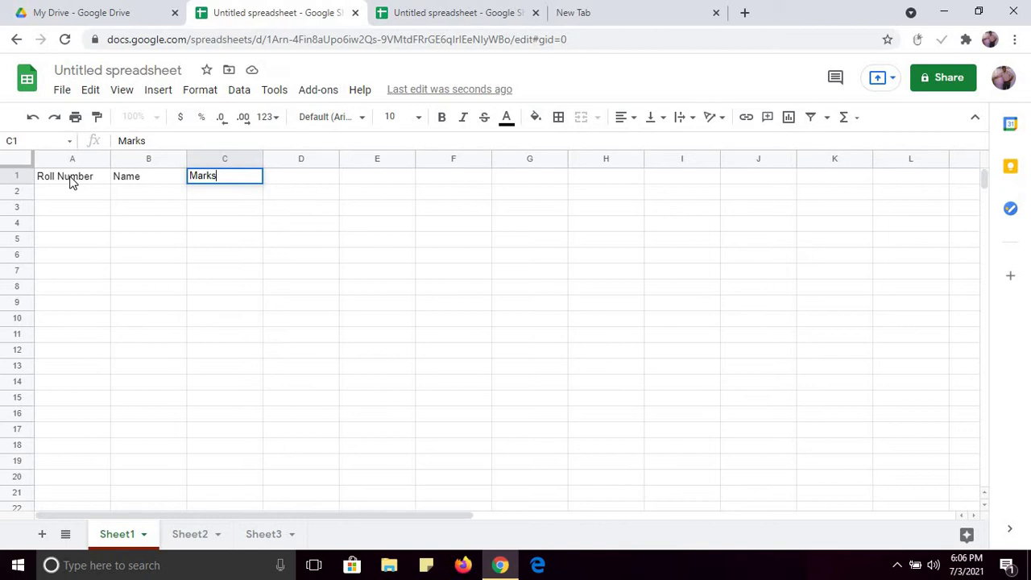
# Step: In the other open spreadsheet with the marks table, fill A9:C9 with roll number 108, the student's name and the city Chandigarh
pyautogui.click(426, 14)
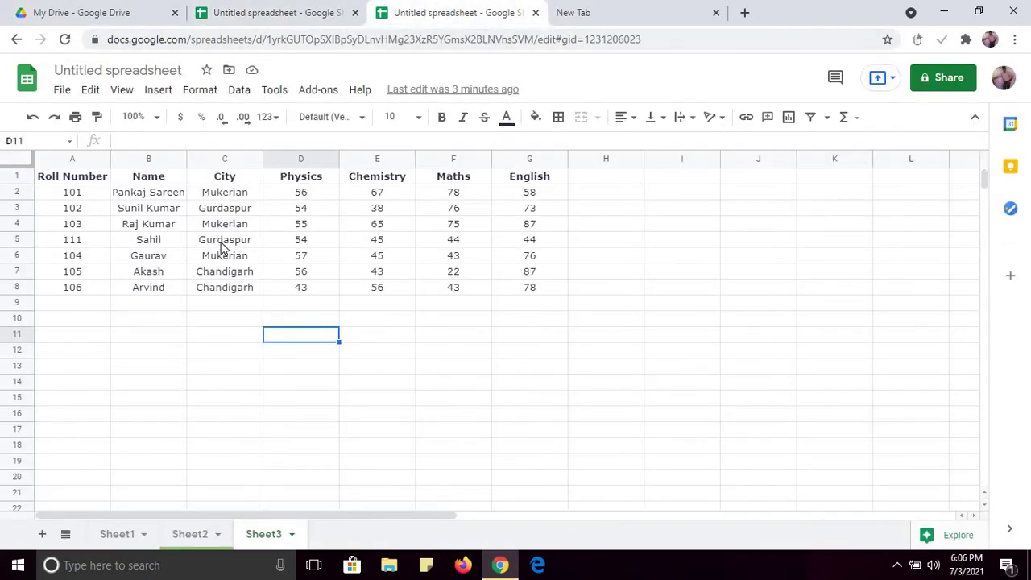
pyautogui.click(96, 309)
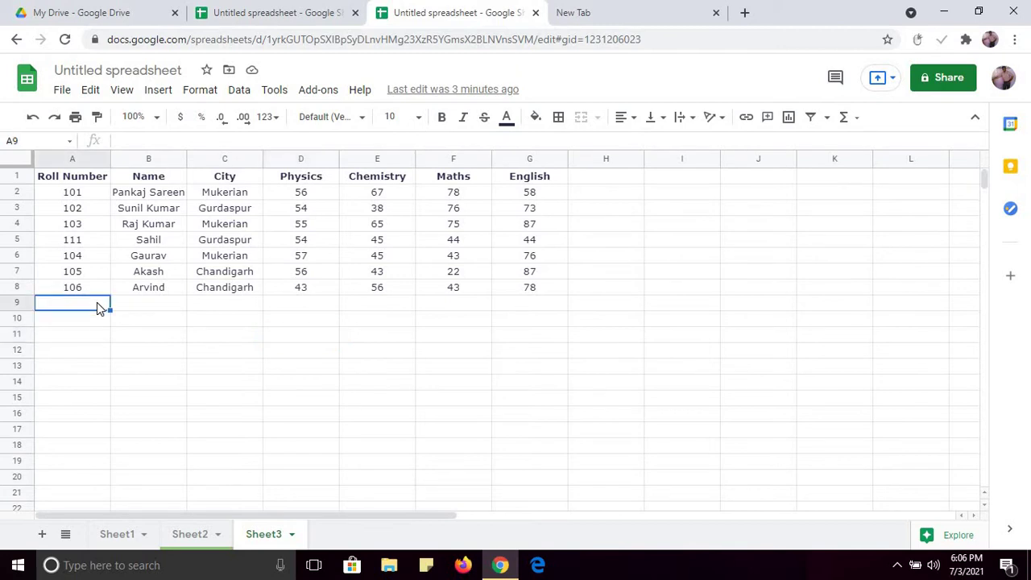
pyautogui.write('108')
pyautogui.press('Tab')
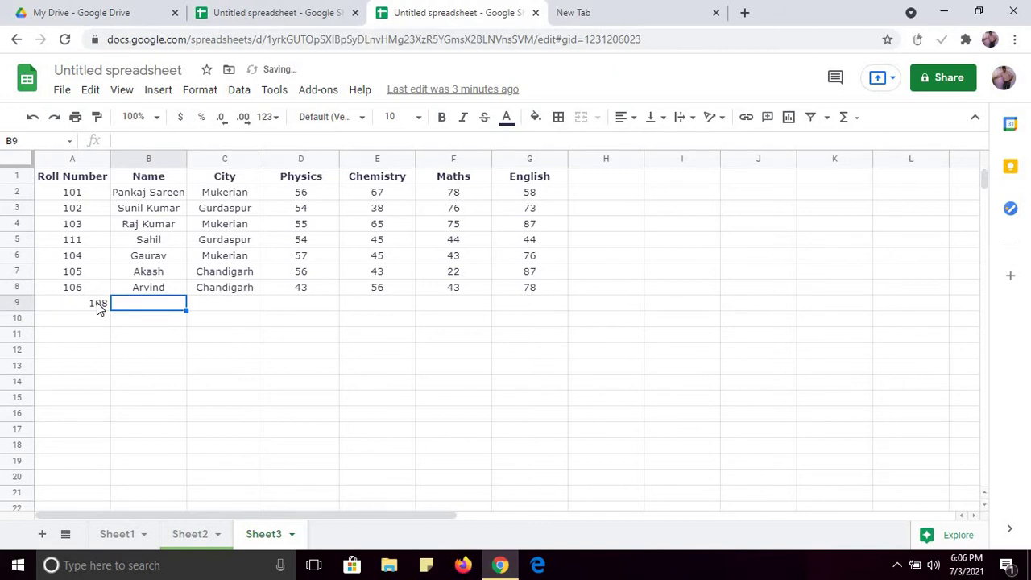
pyautogui.write('Raj')
pyautogui.write('hul')
pyautogui.press('Tab')
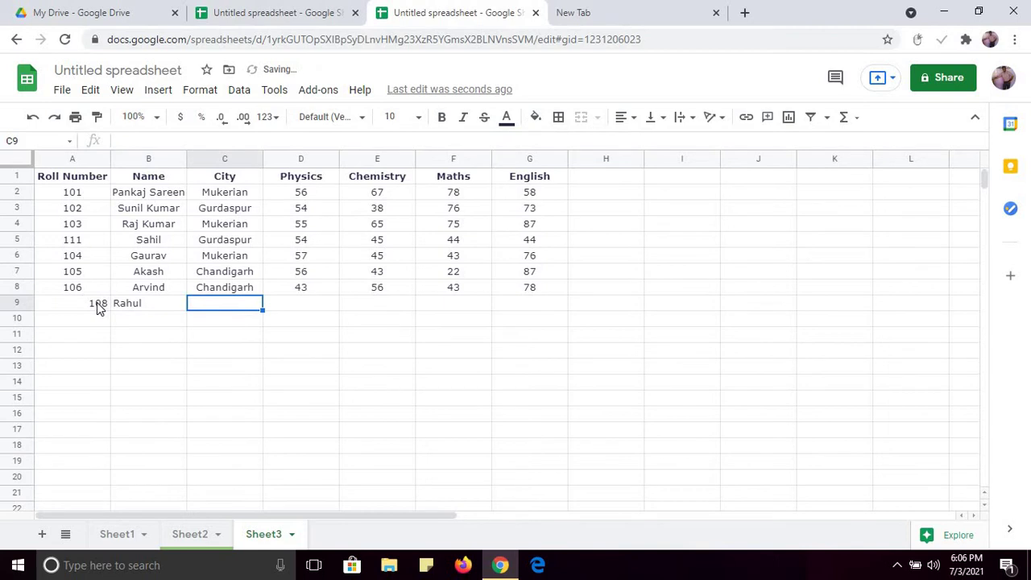
pyautogui.write('Chan')
pyautogui.press('Tab')
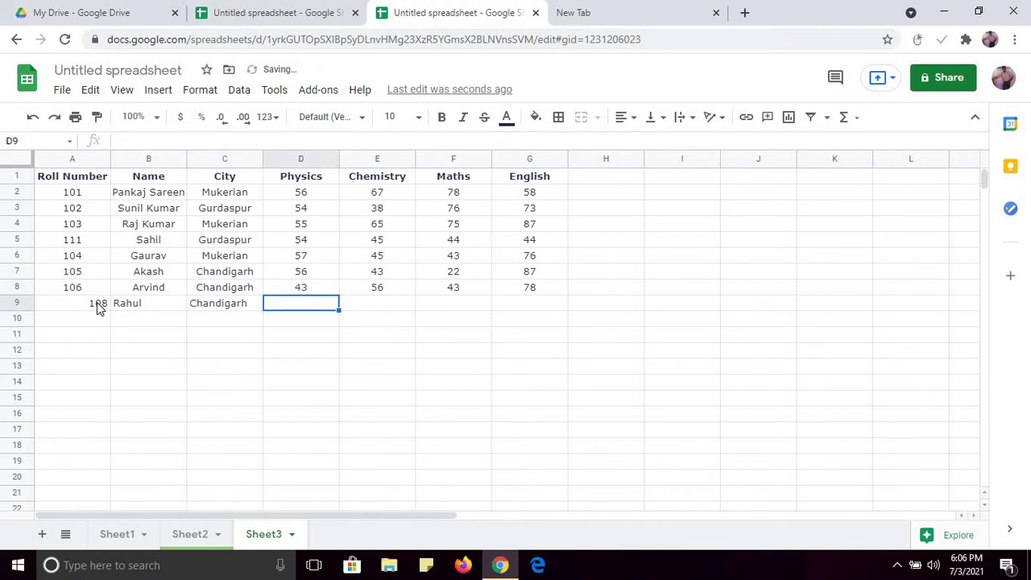
# Step: Enter the marks in row 9: Physics 45, Chemistry 45, Maths 44 and English 56
pyautogui.write('45')
pyautogui.press('Tab')
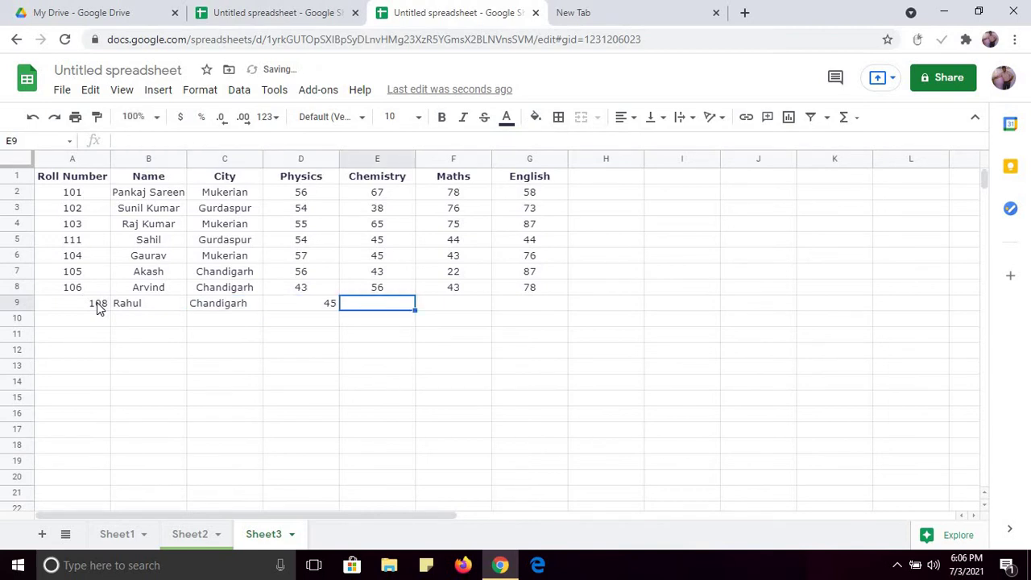
pyautogui.write('45')
pyautogui.press('Tab')
pyautogui.write('44')
pyautogui.press('Tab')
pyautogui.write('56')
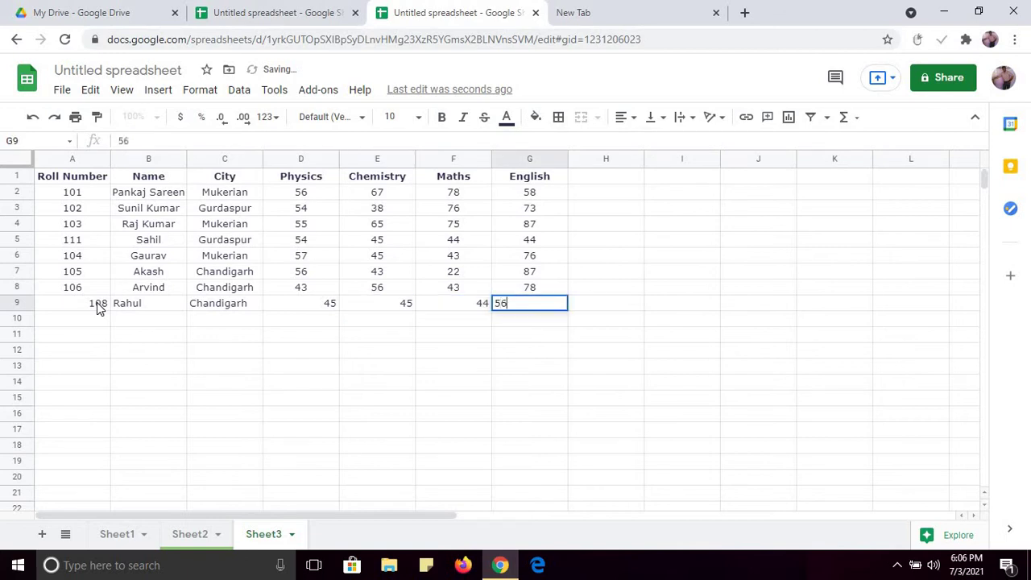
pyautogui.press('Tab')
# Step: Start a record in row 10 with roll number 109, the student's name and the city Mukerian
pyautogui.click(92, 323)
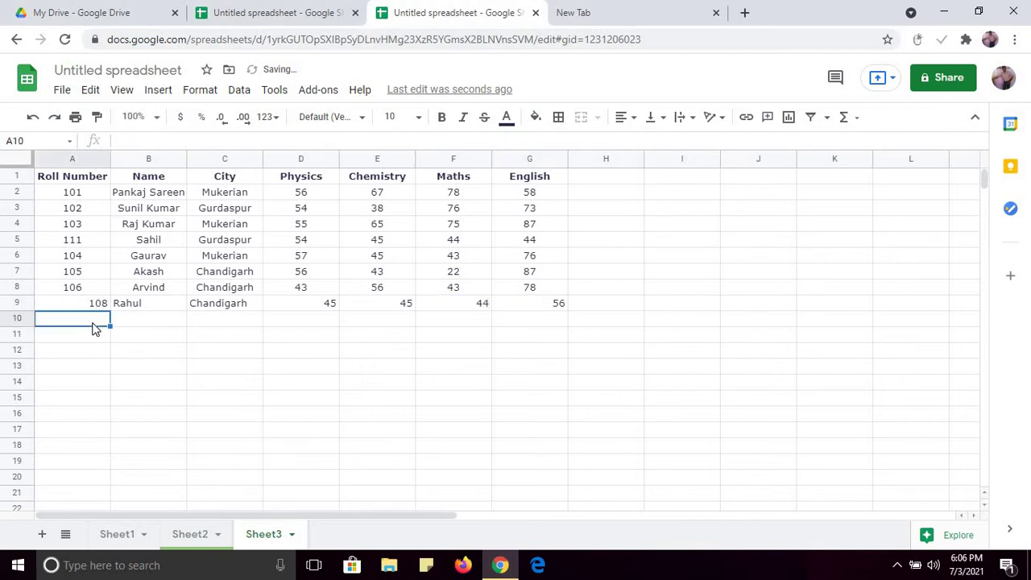
pyautogui.write('109')
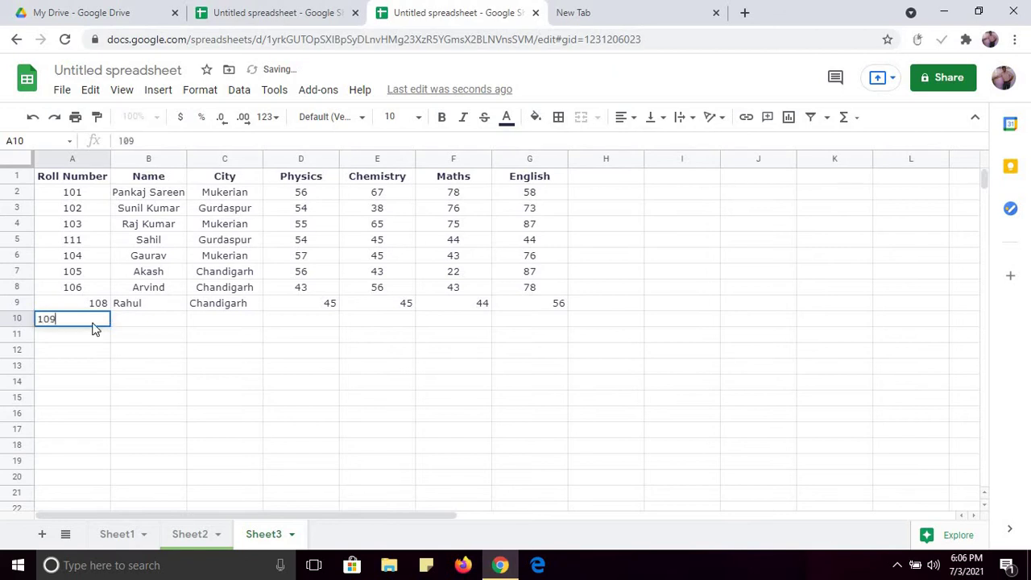
pyautogui.press('Tab')
pyautogui.write('Rakesh')
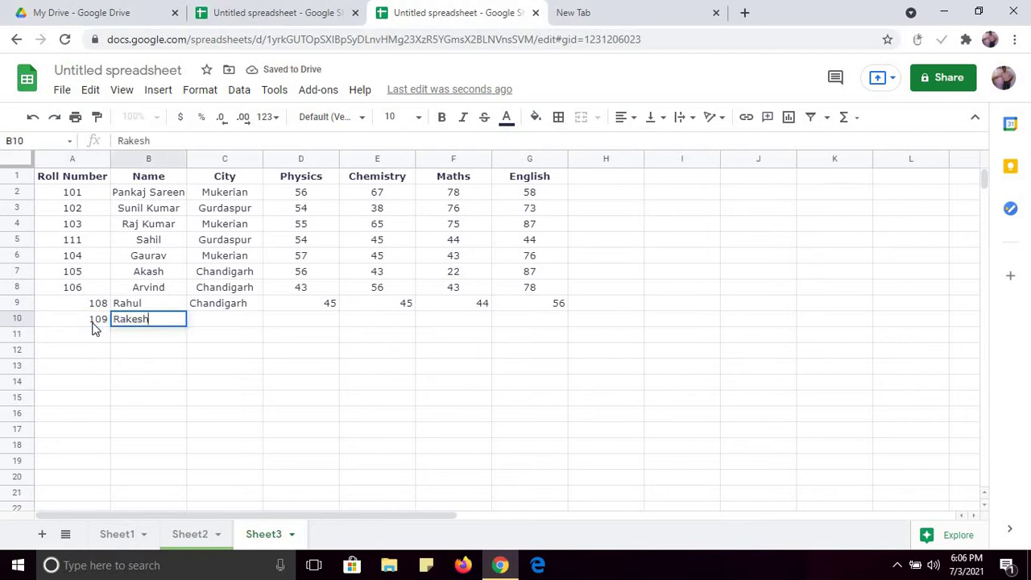
pyautogui.press('Tab')
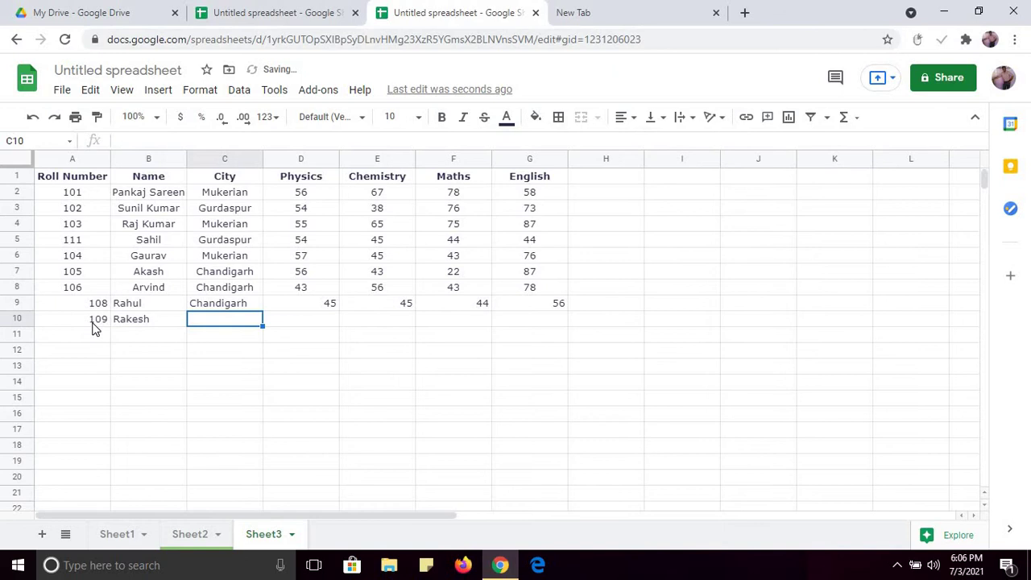
pyautogui.write('M')
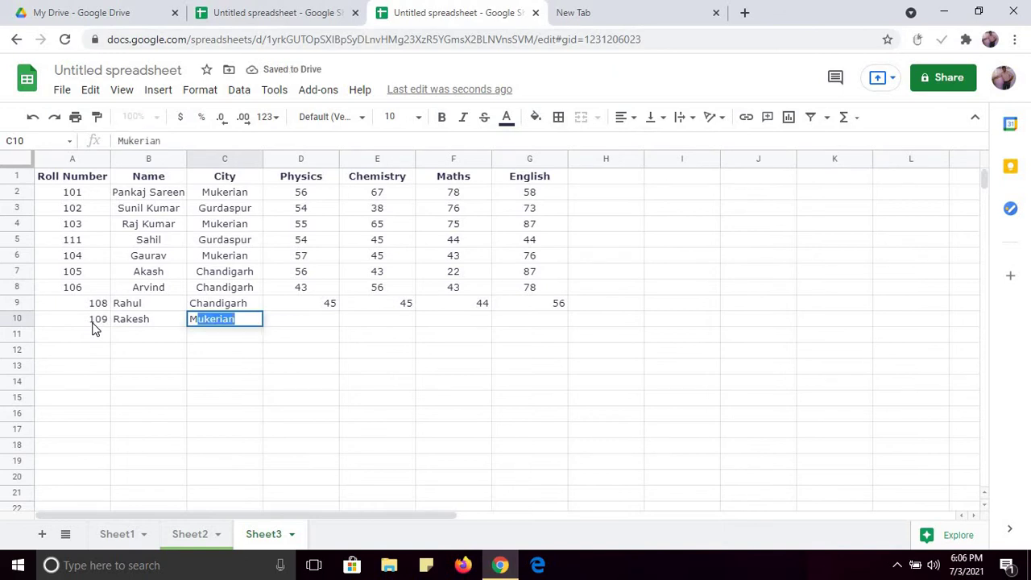
pyautogui.press('BackSpace')
pyautogui.press('BackSpace')
pyautogui.write('M')
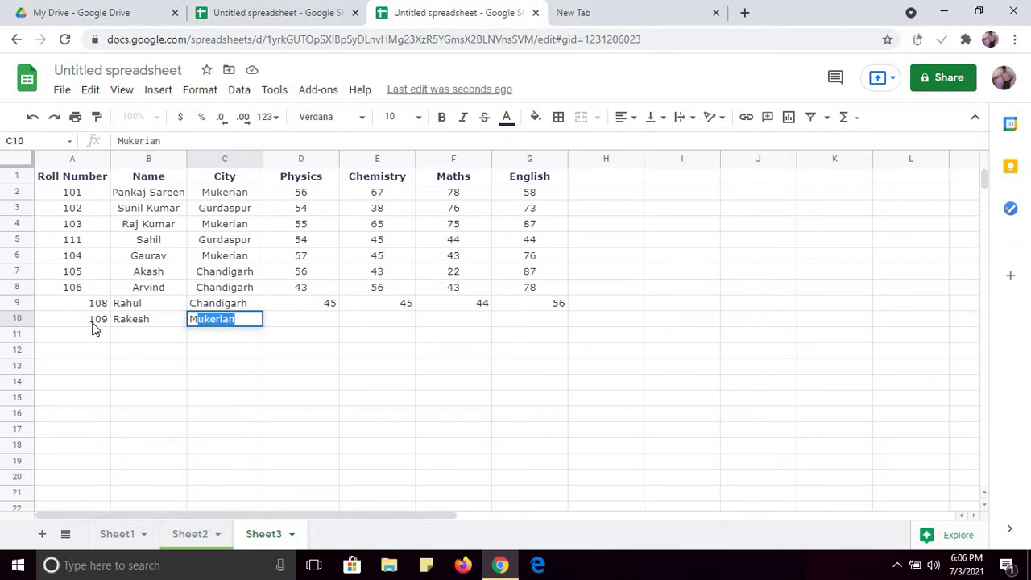
pyautogui.press('Tab')
# Step: Enter the marks in row 10: Physics 32, Chemistry 67, Maths 44 and English 33
pyautogui.write('32')
pyautogui.press('Tab')
pyautogui.write('67')
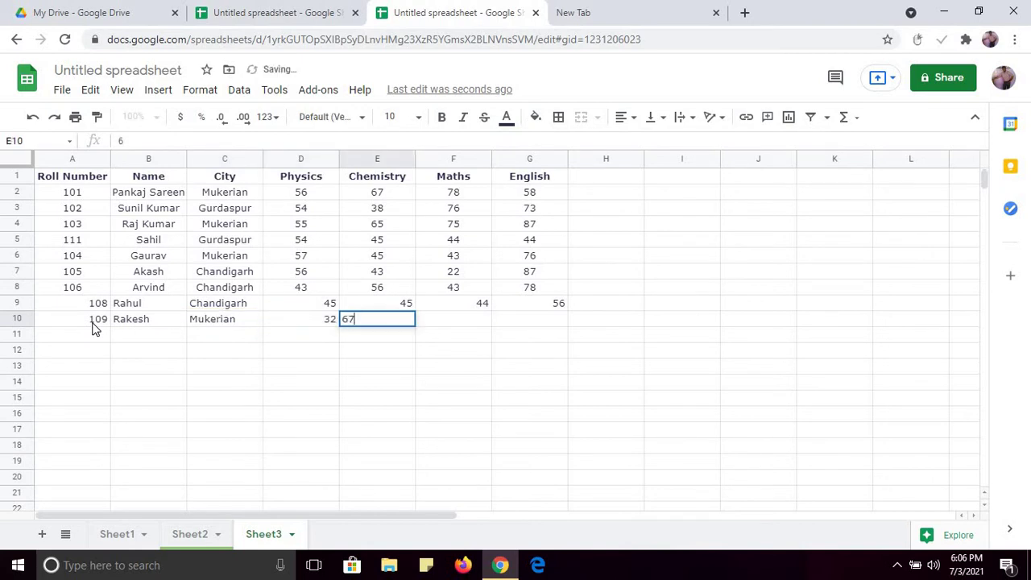
pyautogui.press('Tab')
pyautogui.write('44')
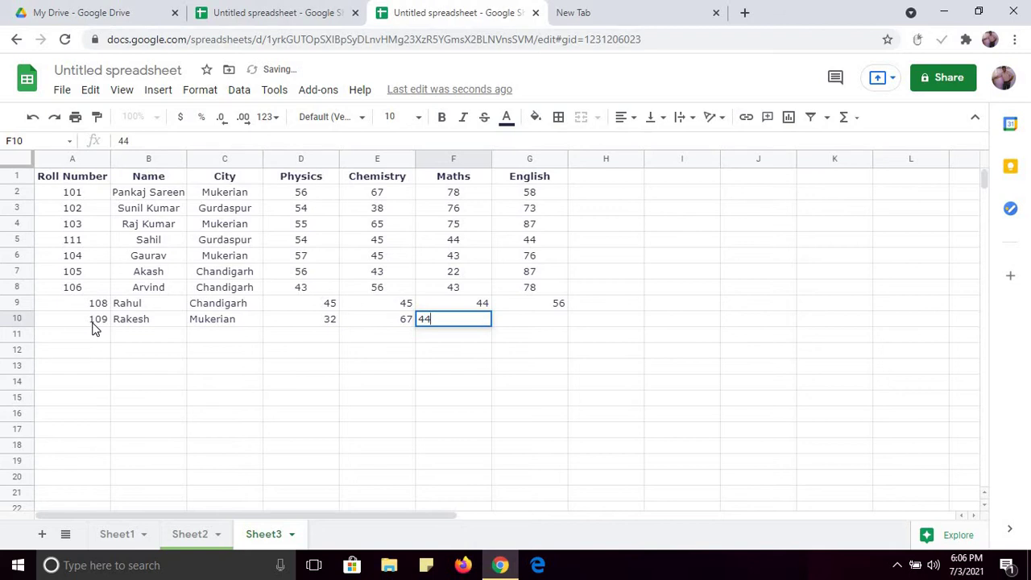
pyautogui.press('Tab')
pyautogui.write('33')
pyautogui.press('Tab')
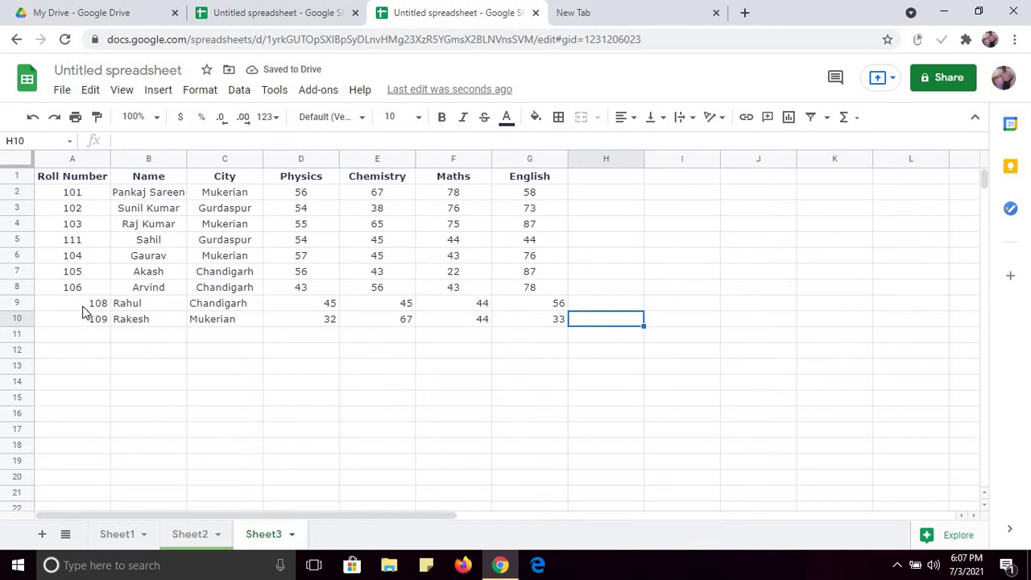
# Step: Center-align the two new student records in A9:G10 horizontally
pyautogui.moveTo(88, 306); pyautogui.dragTo(545, 326)
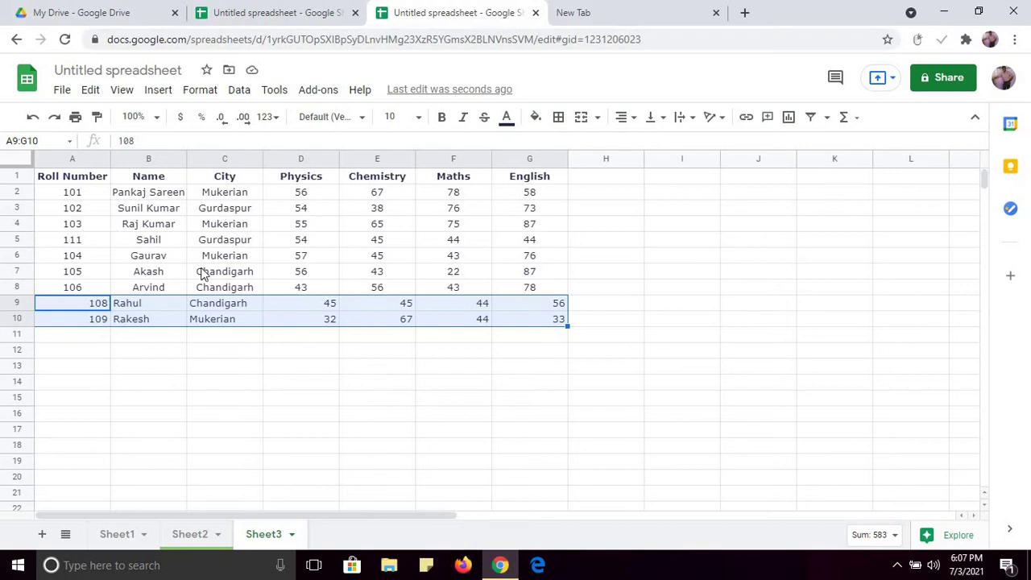
pyautogui.click(636, 122)
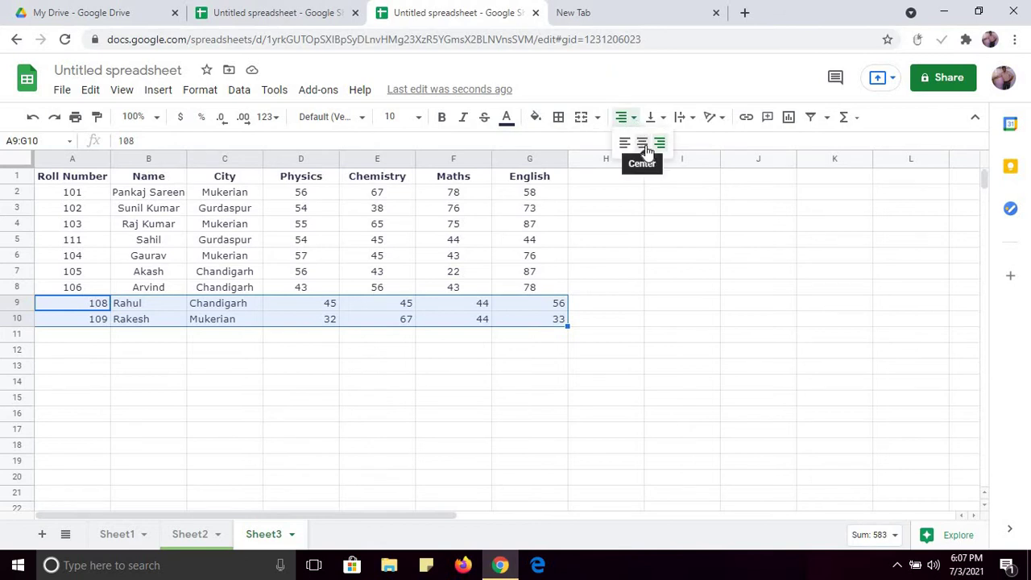
pyautogui.click(647, 150)
pyautogui.click(372, 338)
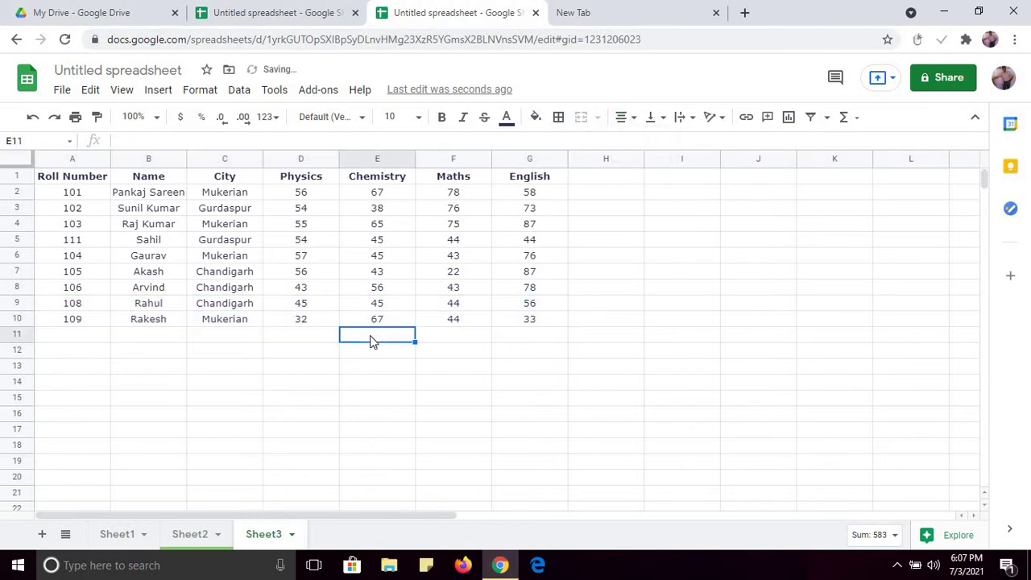
# Step: Apply all borders to the marks table in A1:G10
pyautogui.moveTo(74, 179); pyautogui.dragTo(526, 322)
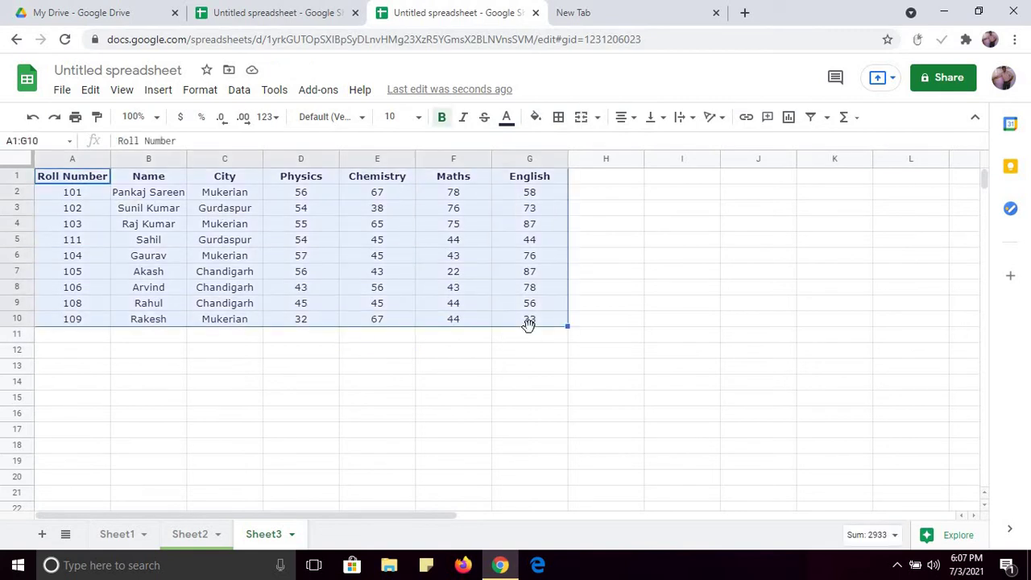
pyautogui.click(559, 121)
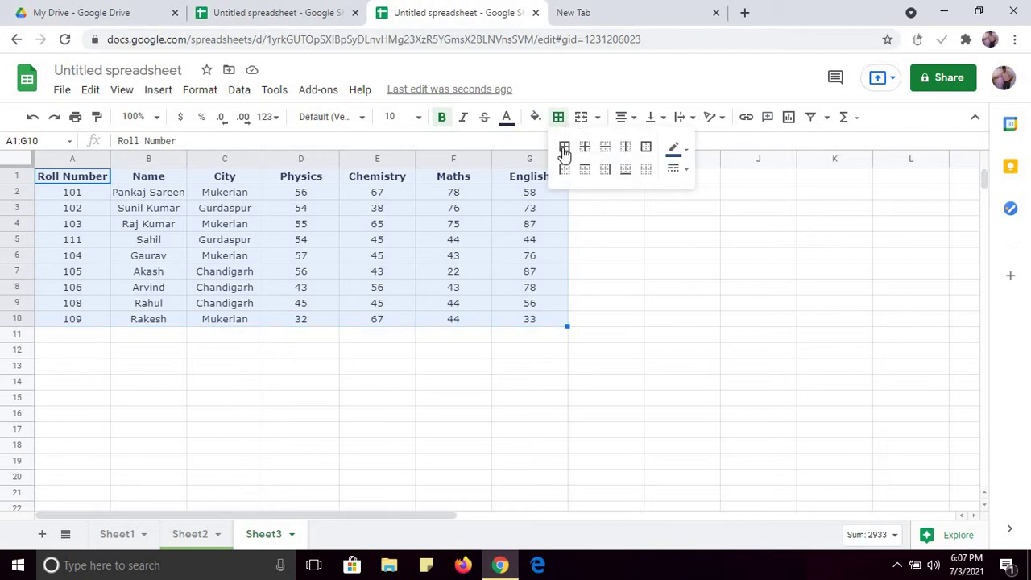
pyautogui.click(563, 147)
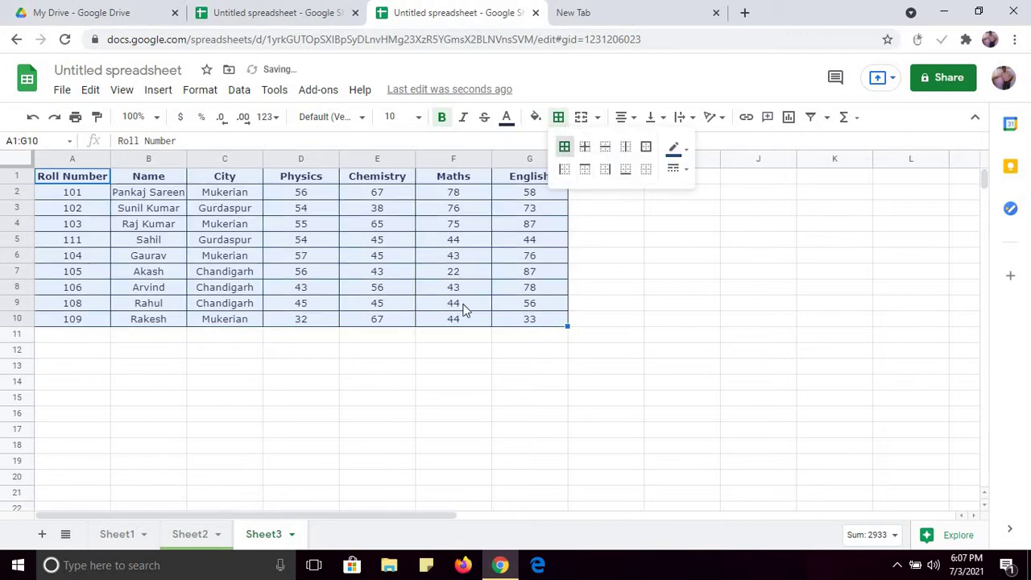
pyautogui.click(427, 385)
# Step: Remove the bold formatting from the header cells A1:G1
pyautogui.moveTo(87, 183); pyautogui.dragTo(545, 180)
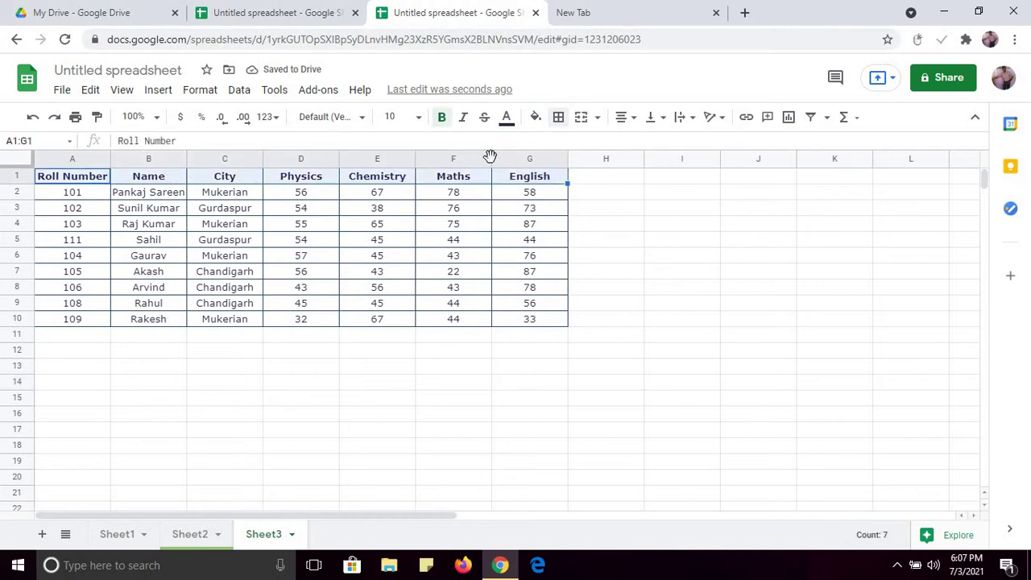
pyautogui.click(441, 118)
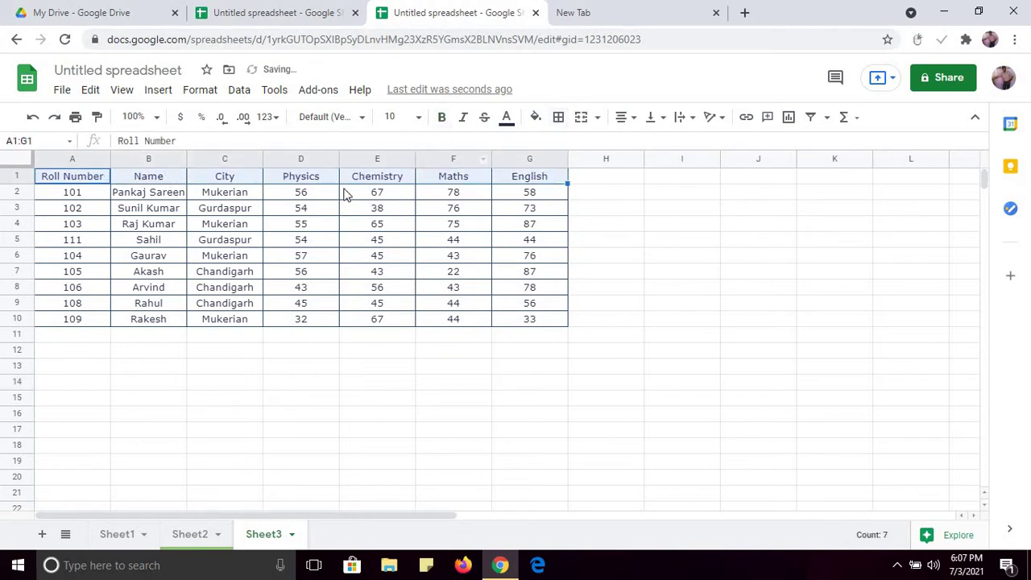
pyautogui.click(158, 225)
pyautogui.moveTo(82, 176); pyautogui.dragTo(529, 177)
pyautogui.click(334, 258)
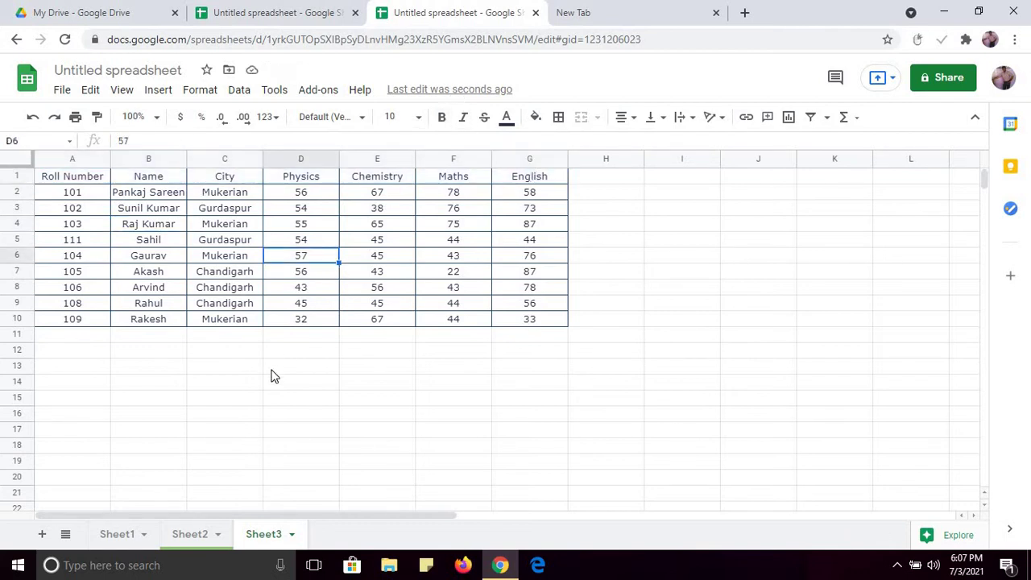
pyautogui.click(272, 369)
pyautogui.click(17, 179)
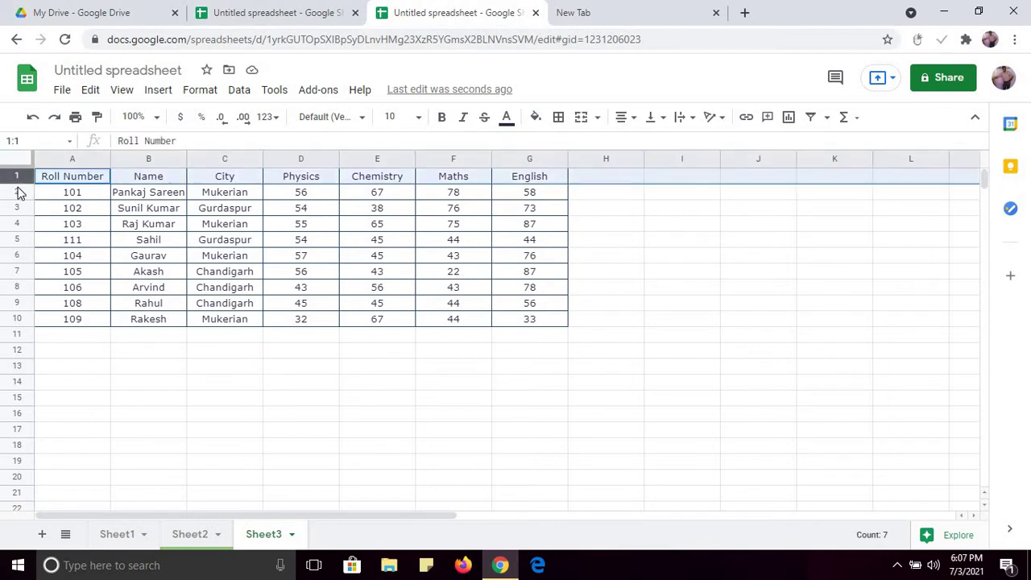
pyautogui.click(19, 189)
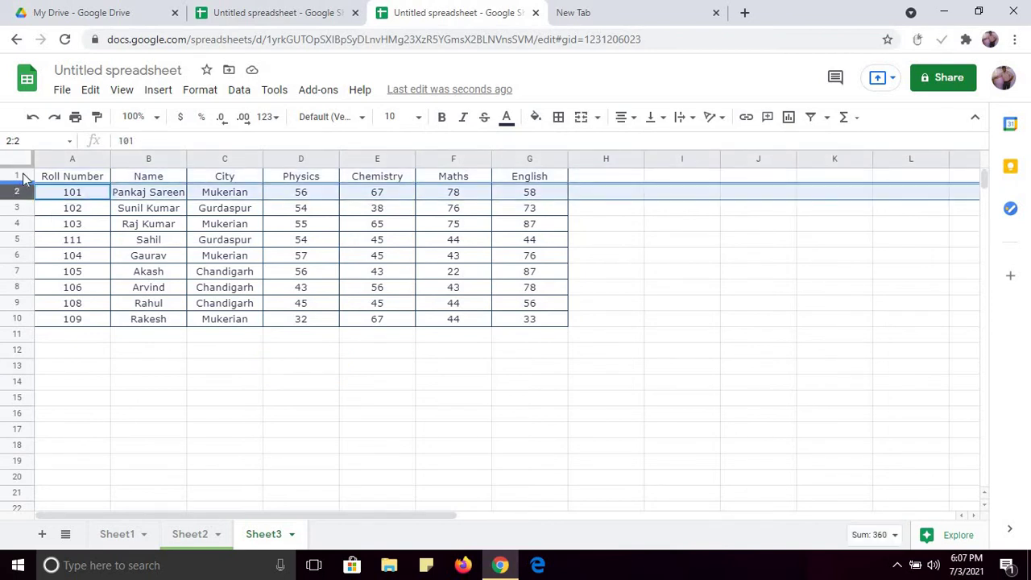
pyautogui.click(17, 176)
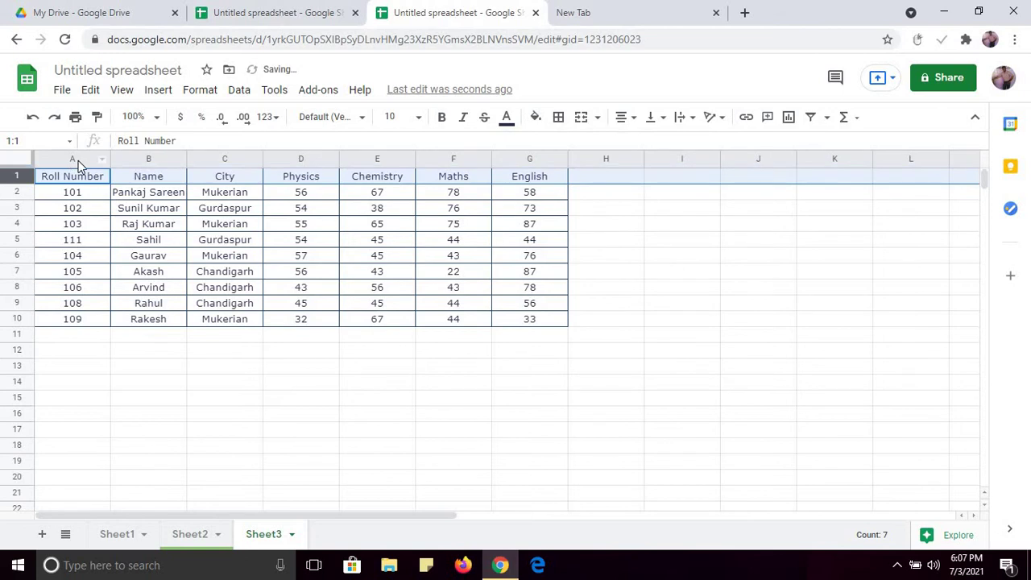
pyautogui.click(73, 159)
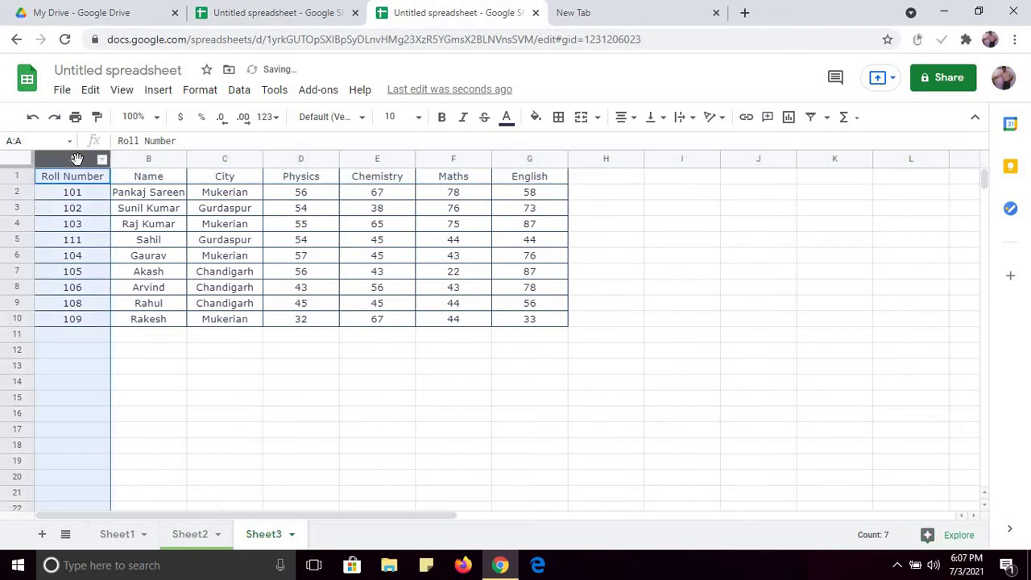
pyautogui.click(182, 383)
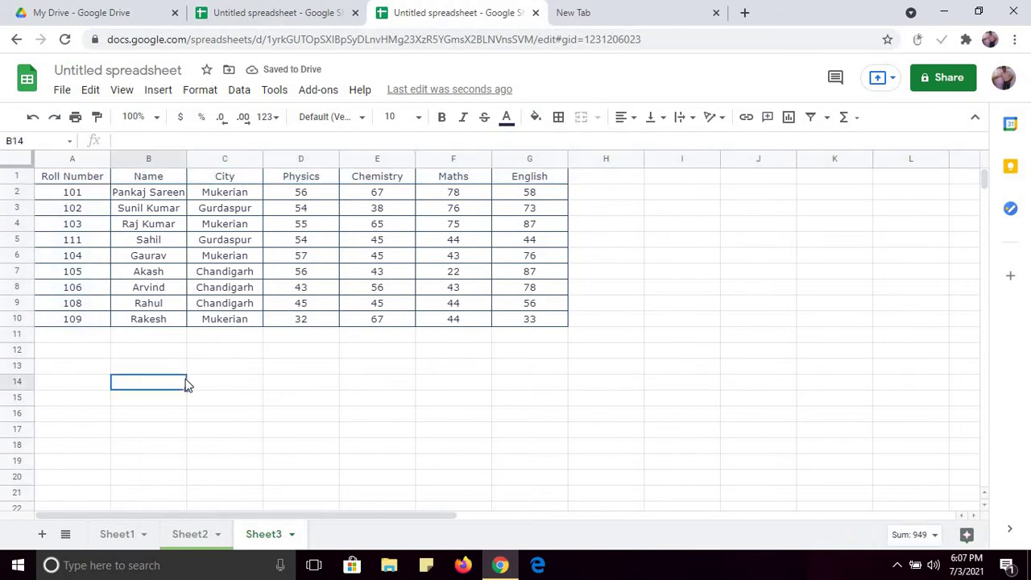
# Step: Make the whole of header row 1 bold
pyautogui.click(18, 175)
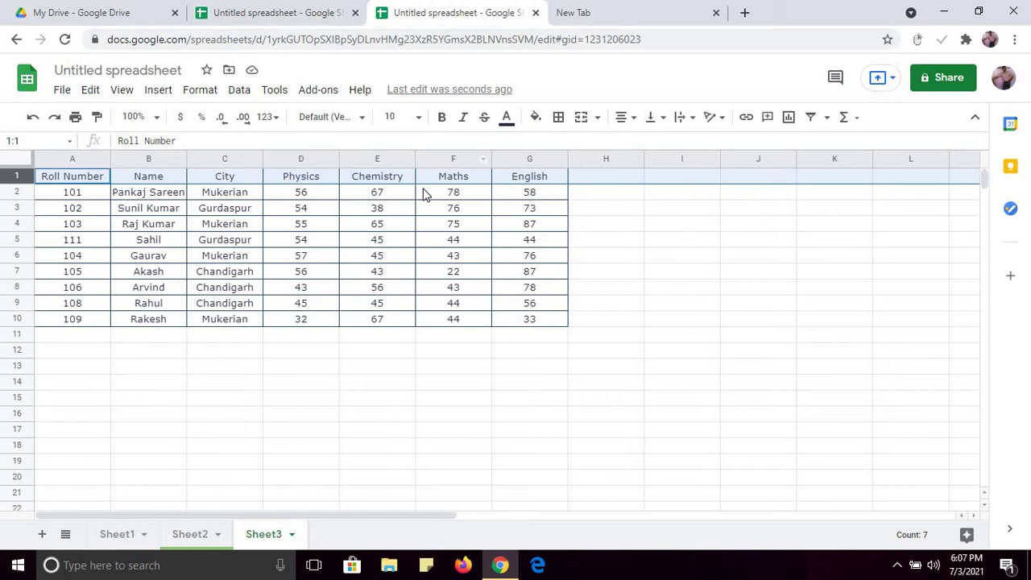
pyautogui.click(442, 119)
pyautogui.click(318, 389)
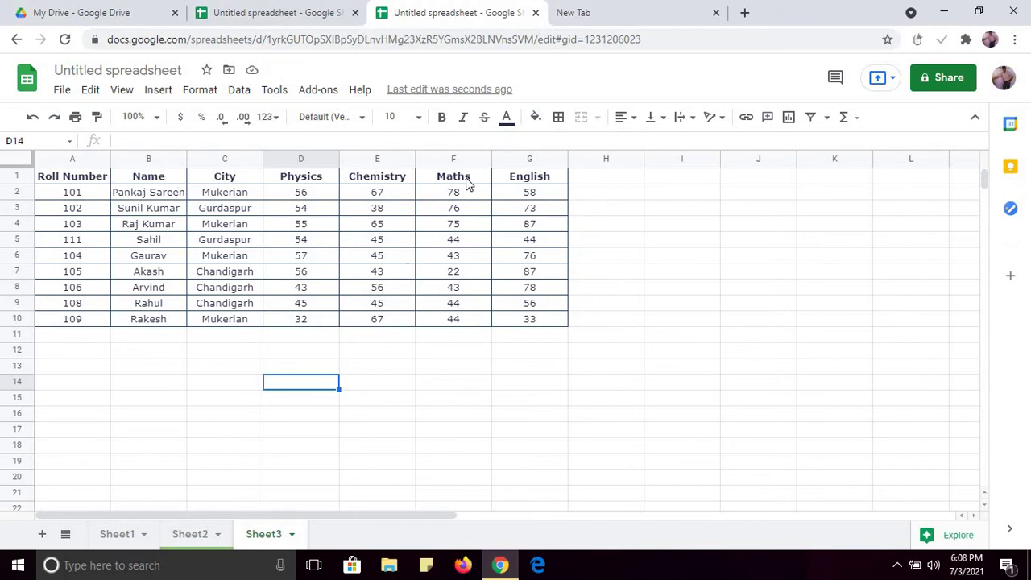
# Step: Add the header Total Marks in H1 and total the first student's marks in H2 with =sum(D2:G2)
pyautogui.click(599, 177)
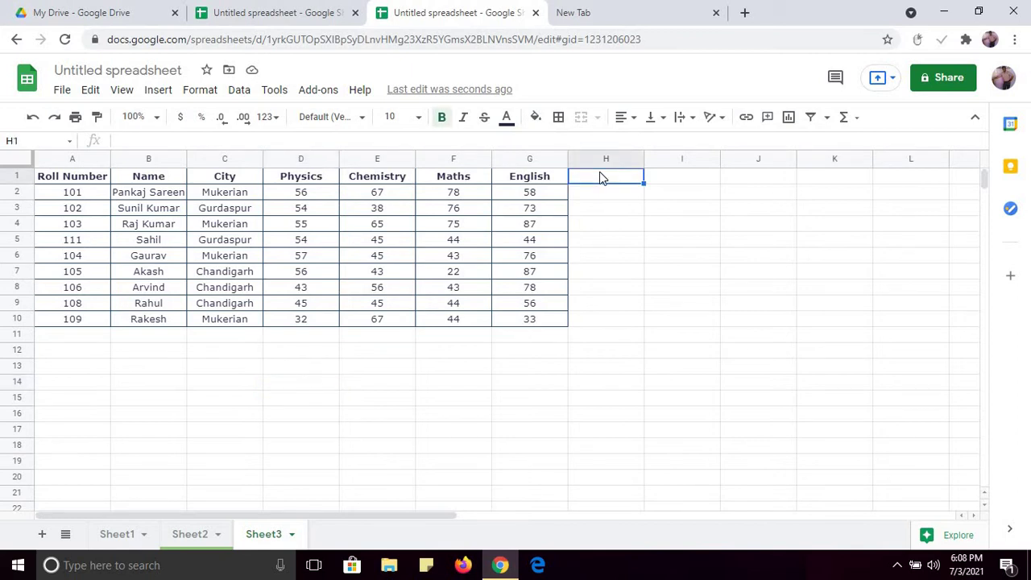
pyautogui.write('Total Marks')
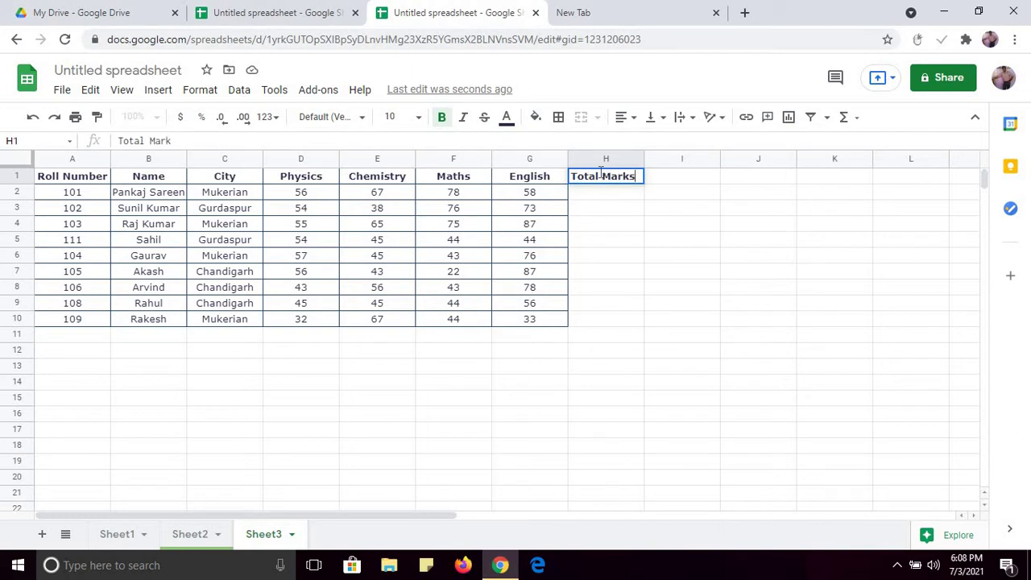
pyautogui.click(610, 200)
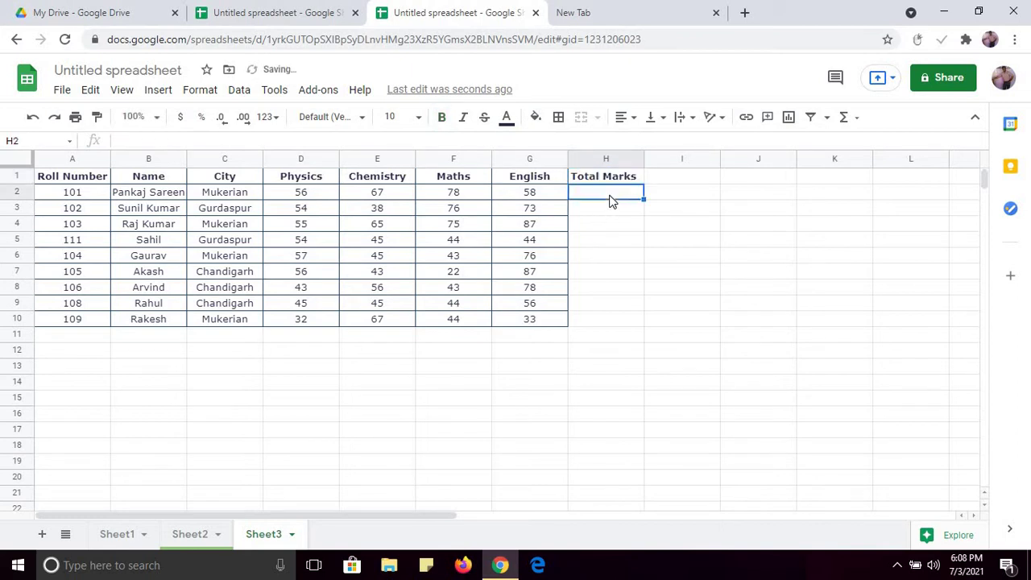
pyautogui.write('=')
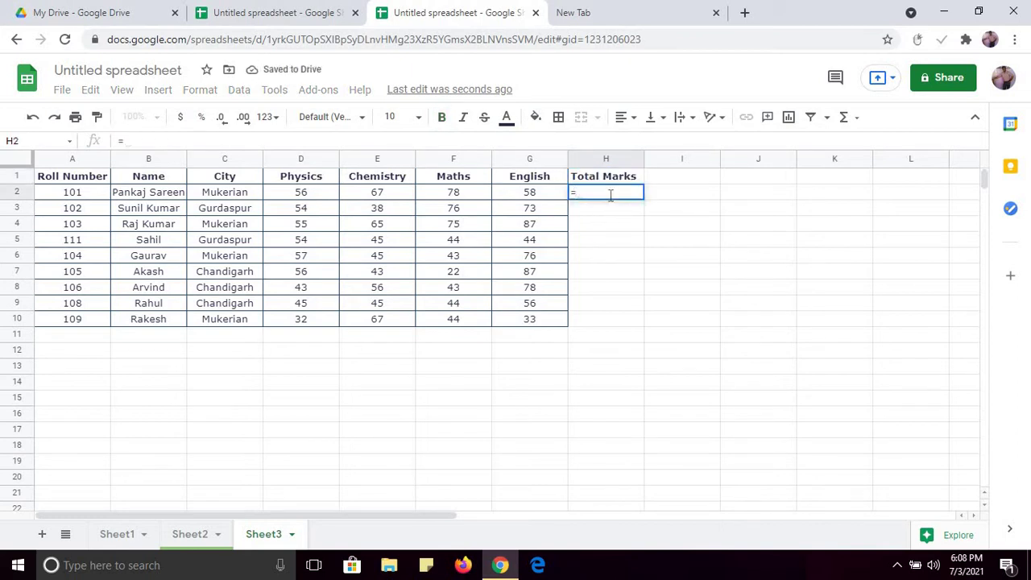
pyautogui.write('sum')
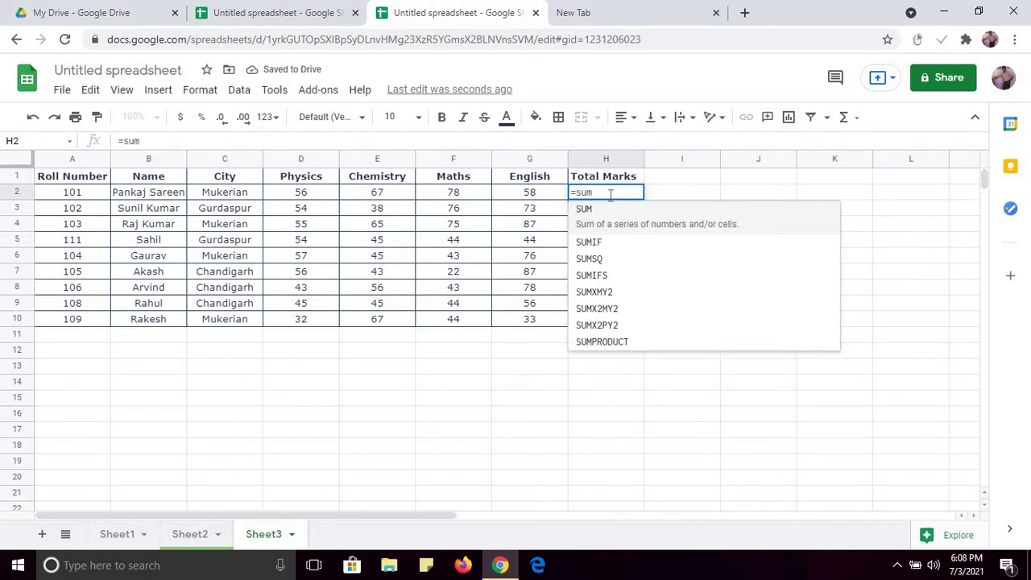
pyautogui.write('(')
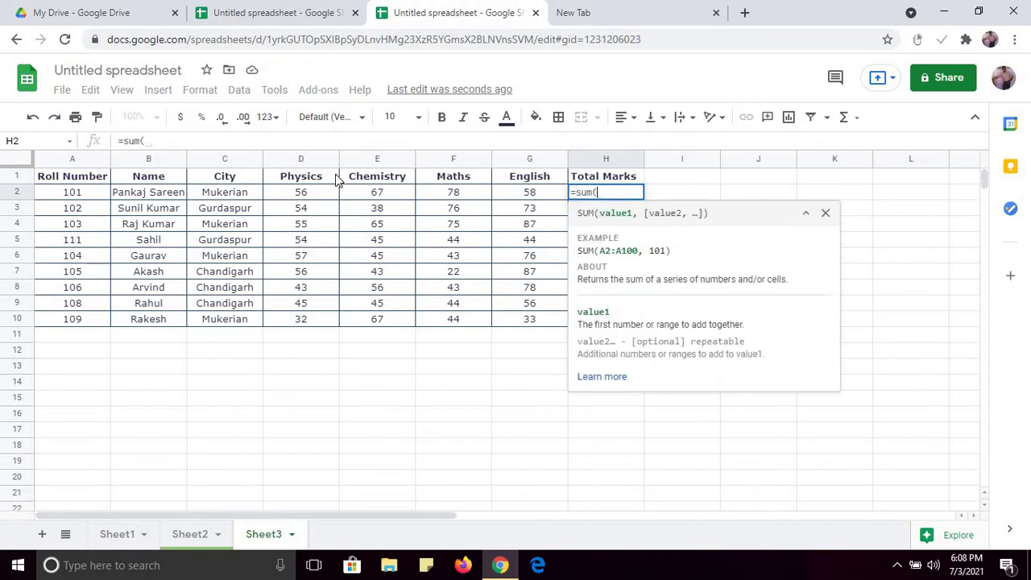
pyautogui.moveTo(300, 195); pyautogui.dragTo(538, 198)
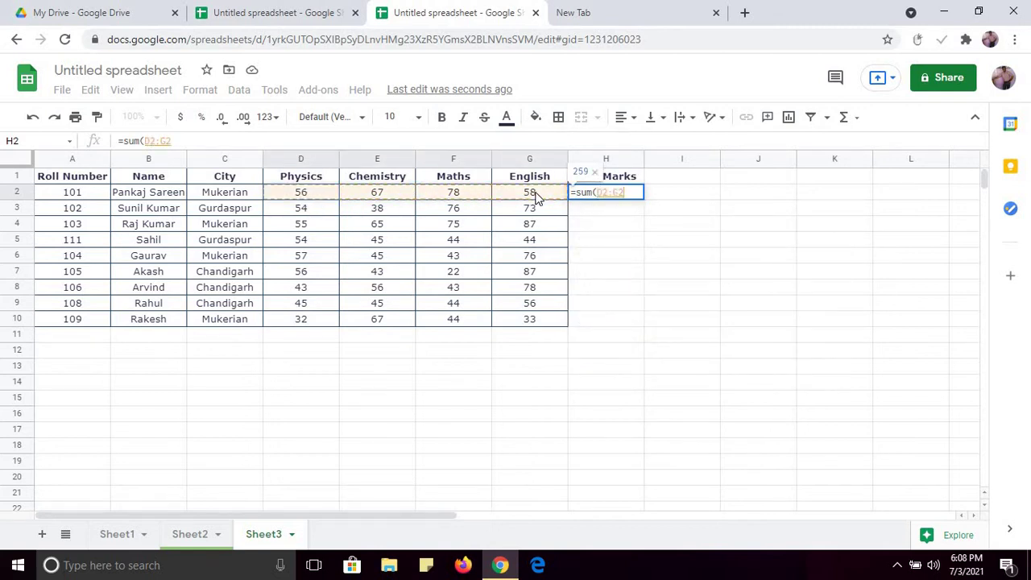
pyautogui.write(')')
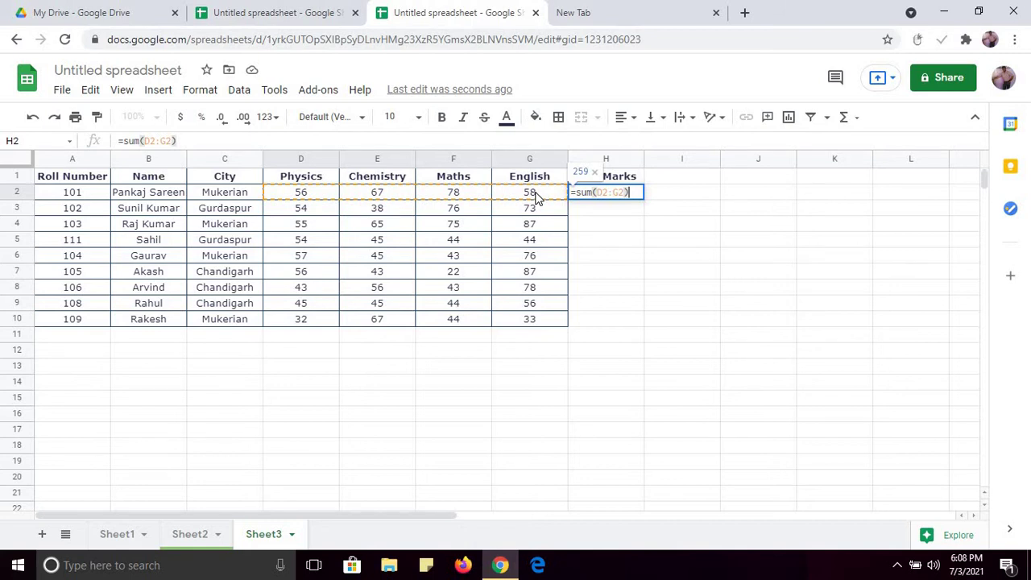
pyautogui.press('Return')
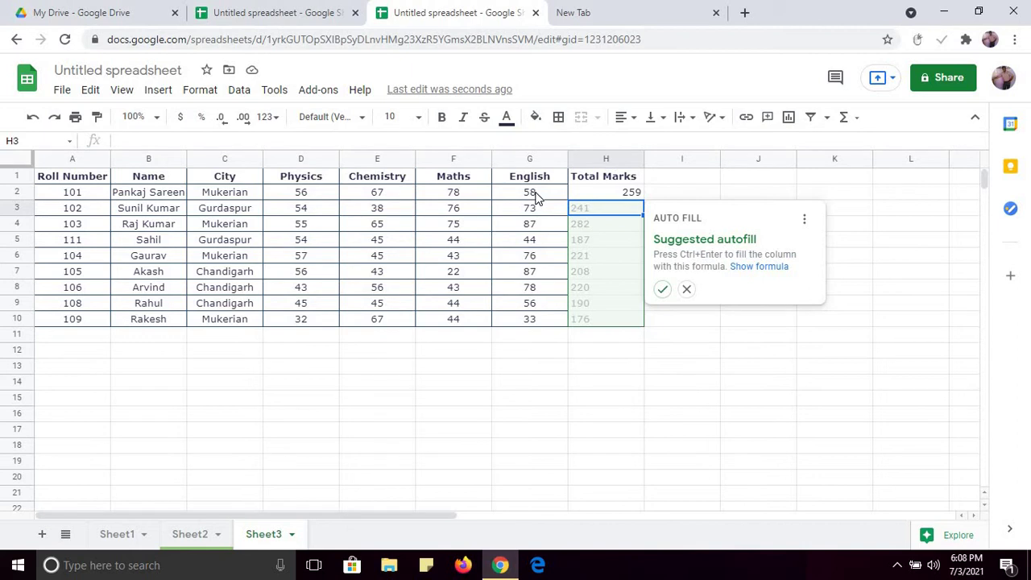
# Step: Decline the suggested autofill and copy the sum formula from H2 down through H10 with the fill handle
pyautogui.click(685, 290)
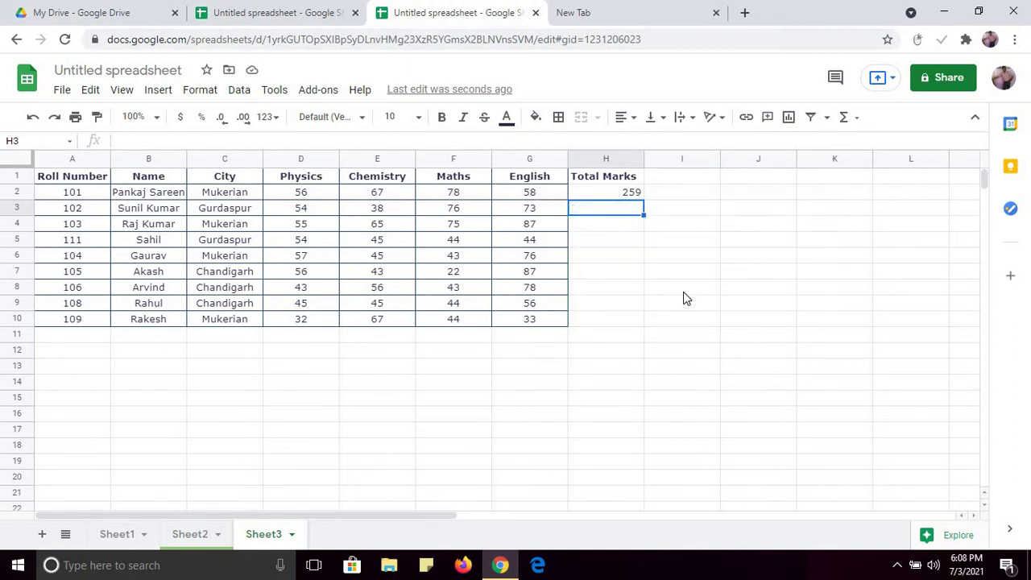
pyautogui.click(629, 194)
pyautogui.moveTo(642, 203); pyautogui.dragTo(642, 322)
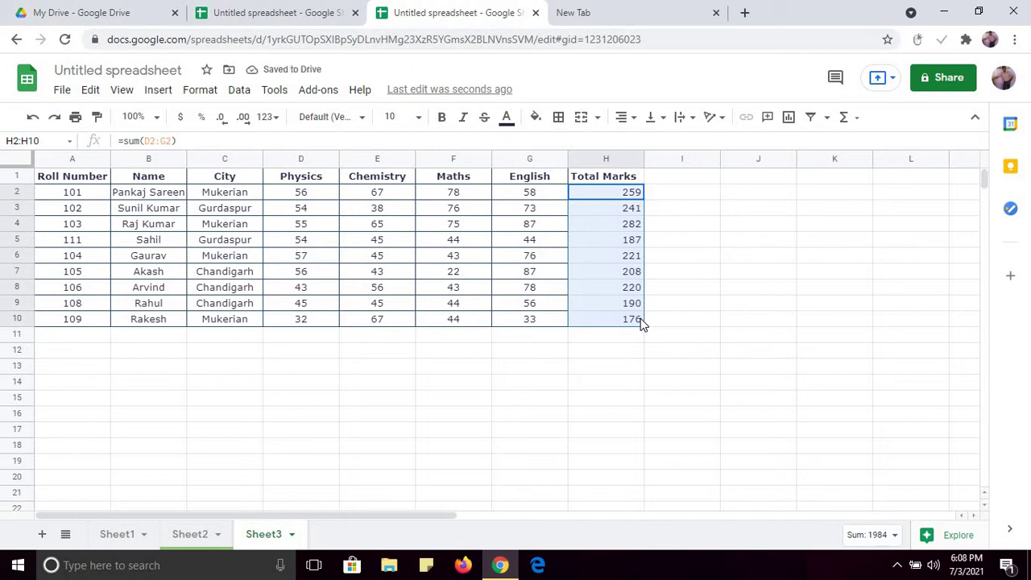
pyautogui.click(612, 349)
# Step: Apply all borders to the English and Total Marks columns in G1:H10
pyautogui.moveTo(535, 183); pyautogui.dragTo(628, 322)
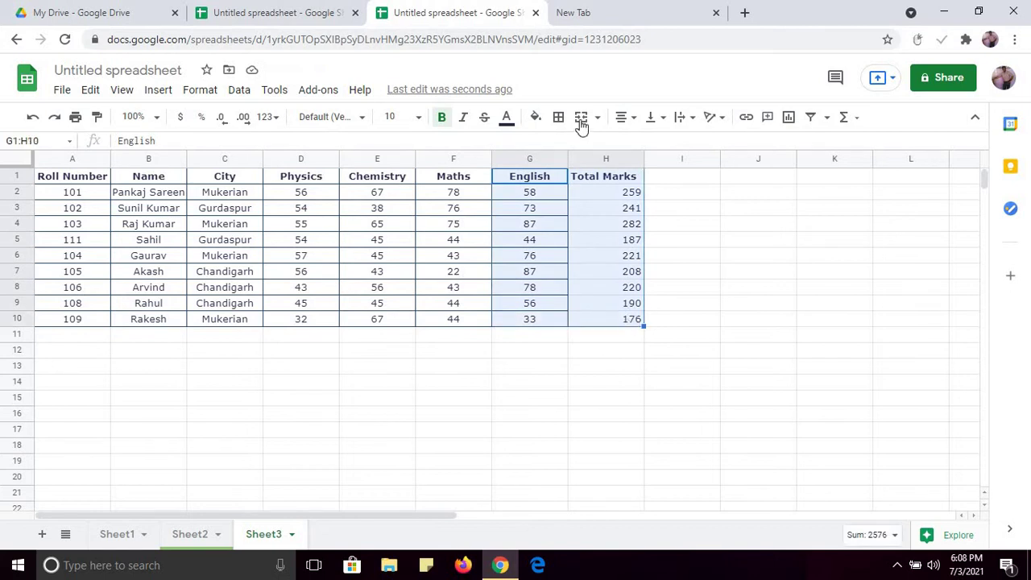
pyautogui.click(558, 118)
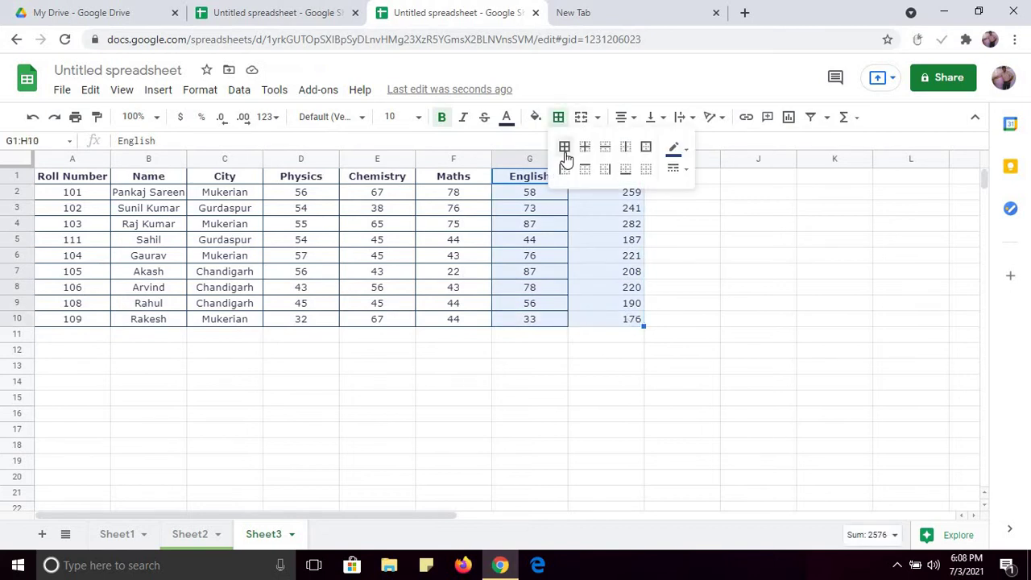
pyautogui.click(566, 152)
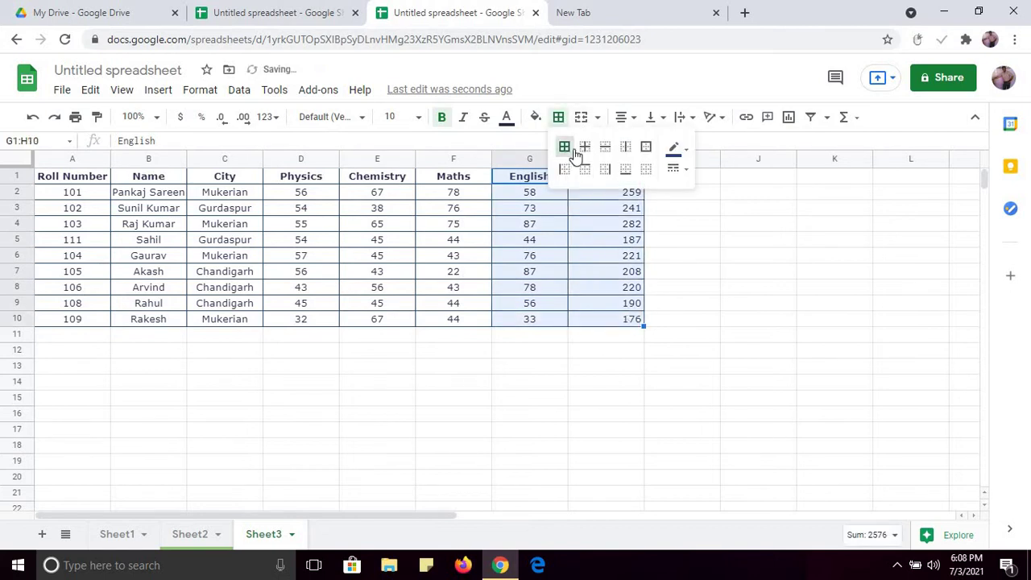
pyautogui.click(682, 152)
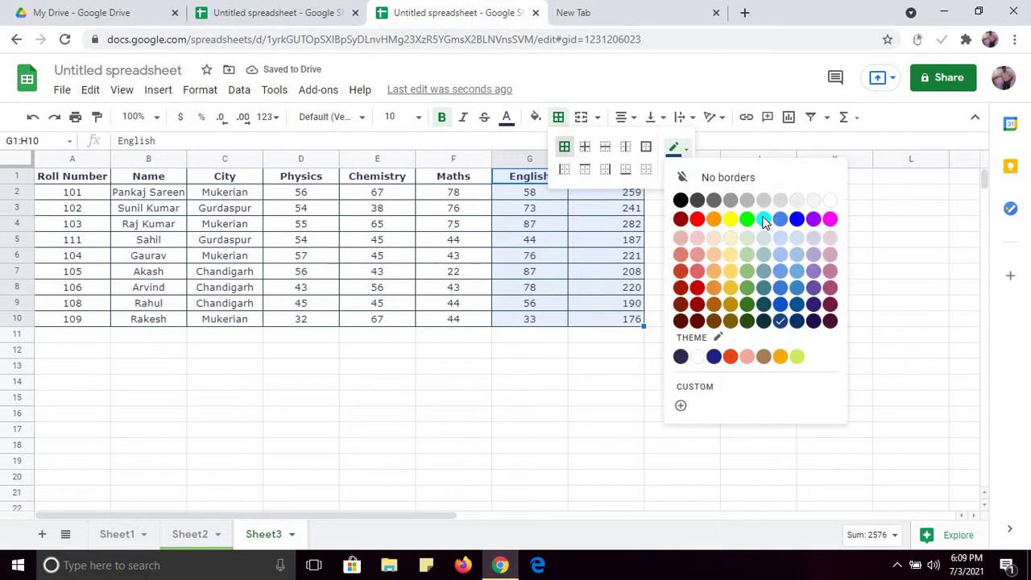
pyautogui.click(566, 354)
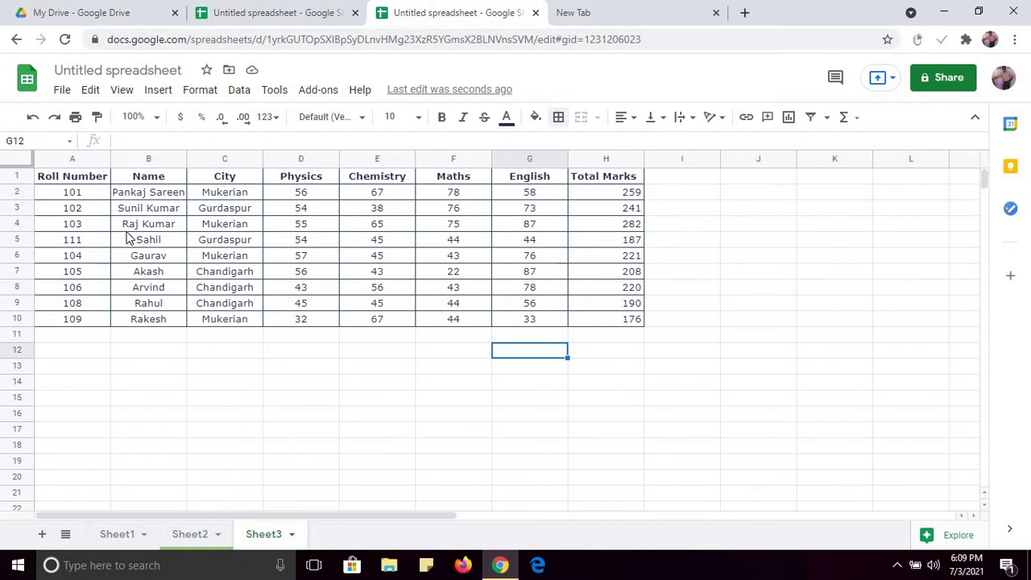
# Step: Insert a new column before the Roll Number column
pyautogui.click(91, 184)
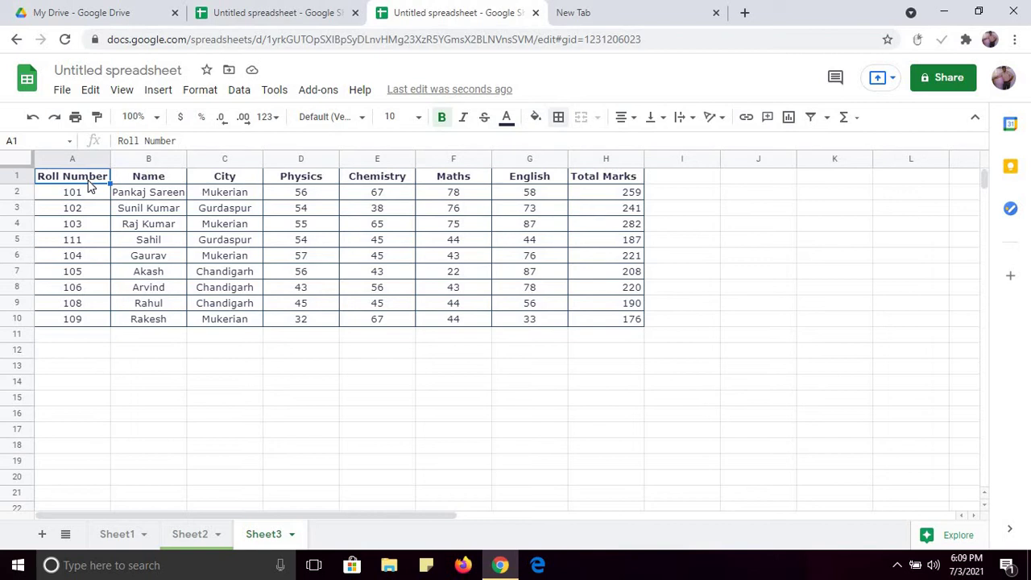
pyautogui.rightClick(91, 183)
pyautogui.click(296, 241)
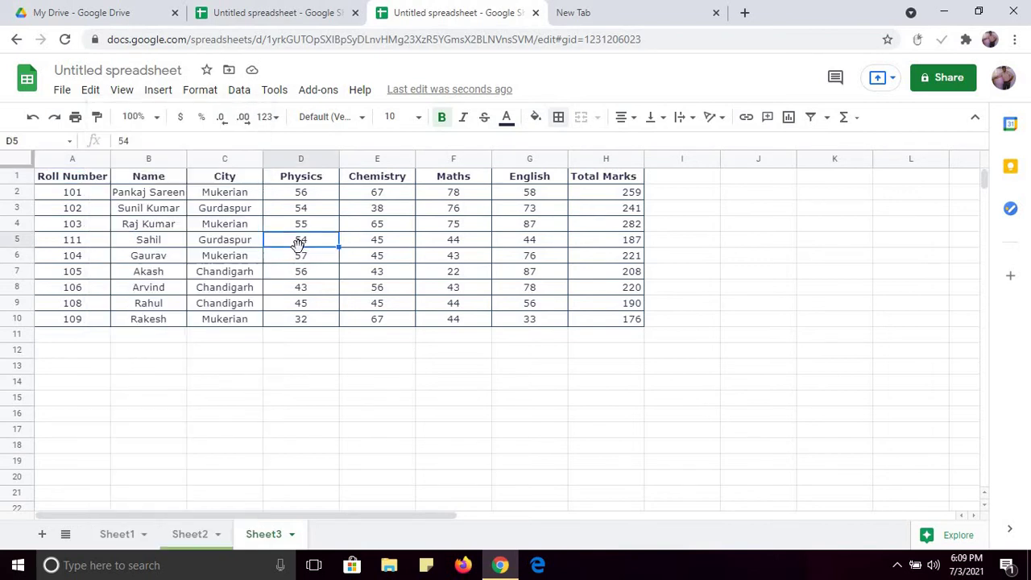
pyautogui.click(61, 182)
pyautogui.rightClick(62, 182)
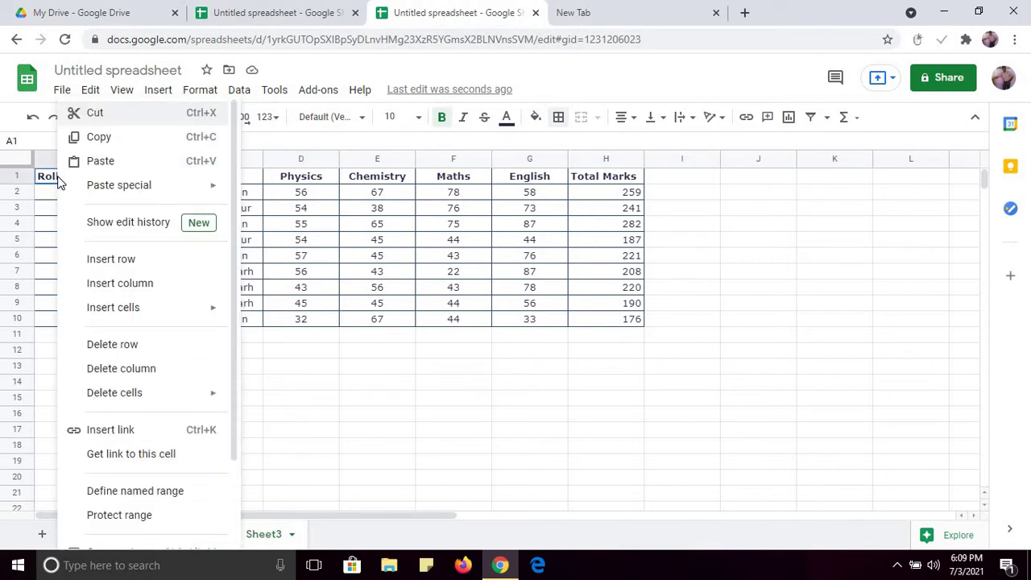
pyautogui.click(141, 283)
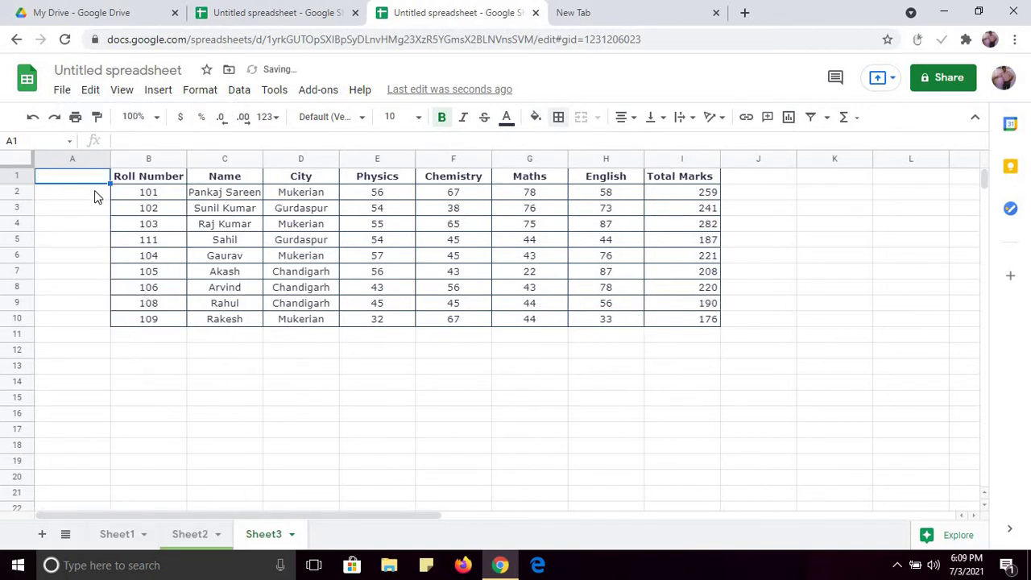
# Step: Enter the header Serial Number in A1 of the new column
pyautogui.write('Serail')
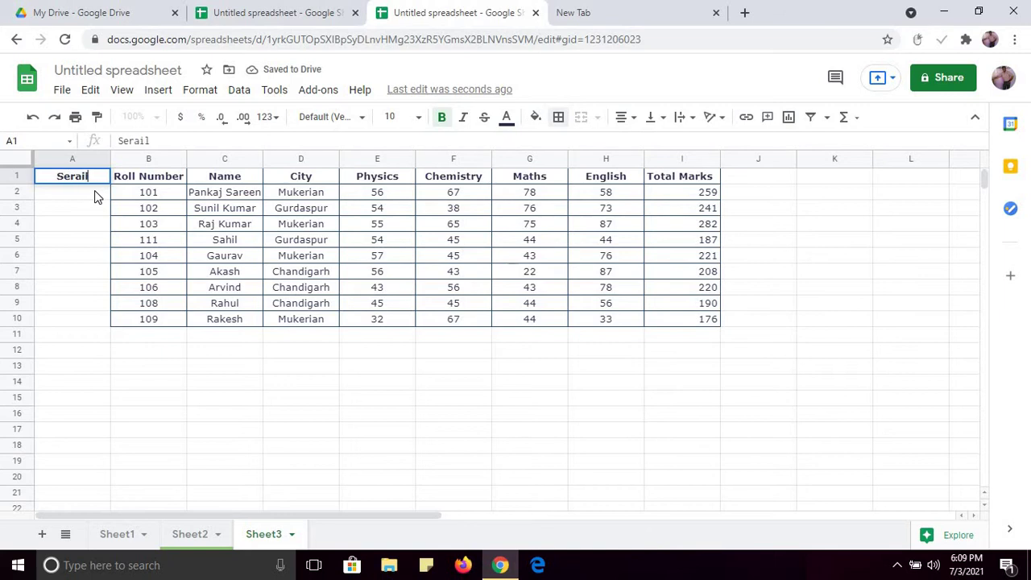
pyautogui.press('BackSpace')
pyautogui.press('BackSpace')
pyautogui.press('BackSpace')
pyautogui.write('ial Number')
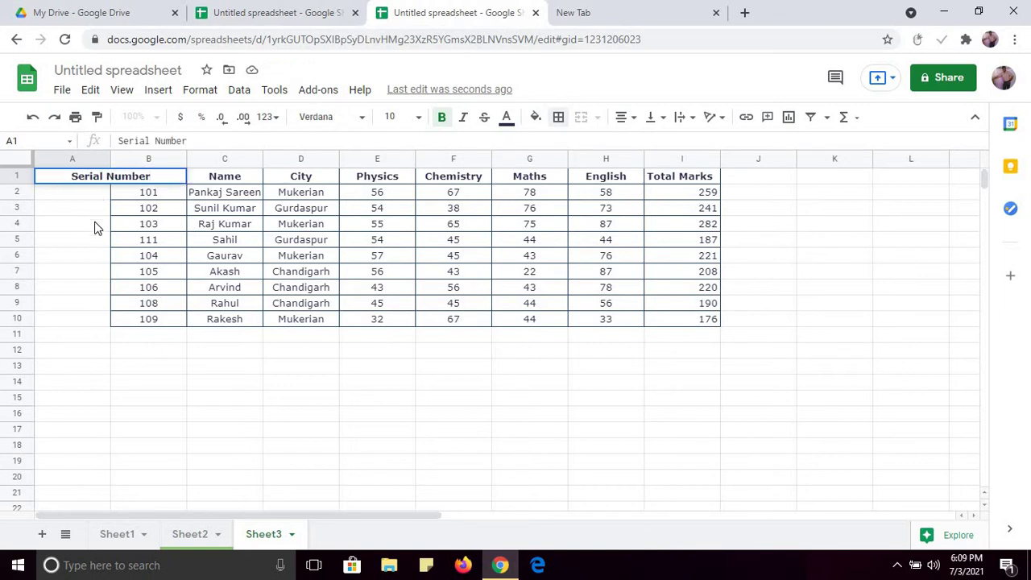
# Step: Enter 1 and 2 in A2 and A3 and extend the numbering series down through A10
pyautogui.click(94, 228)
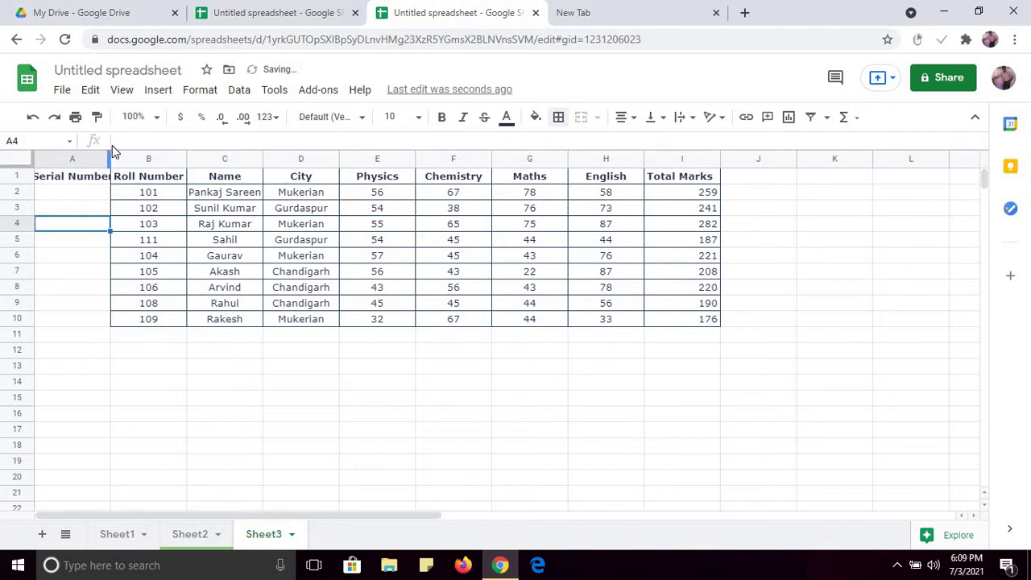
pyautogui.click(87, 199)
pyautogui.write('1')
pyautogui.press('Return')
pyautogui.write('2')
pyautogui.click(86, 211)
pyautogui.moveTo(77, 198); pyautogui.dragTo(83, 213)
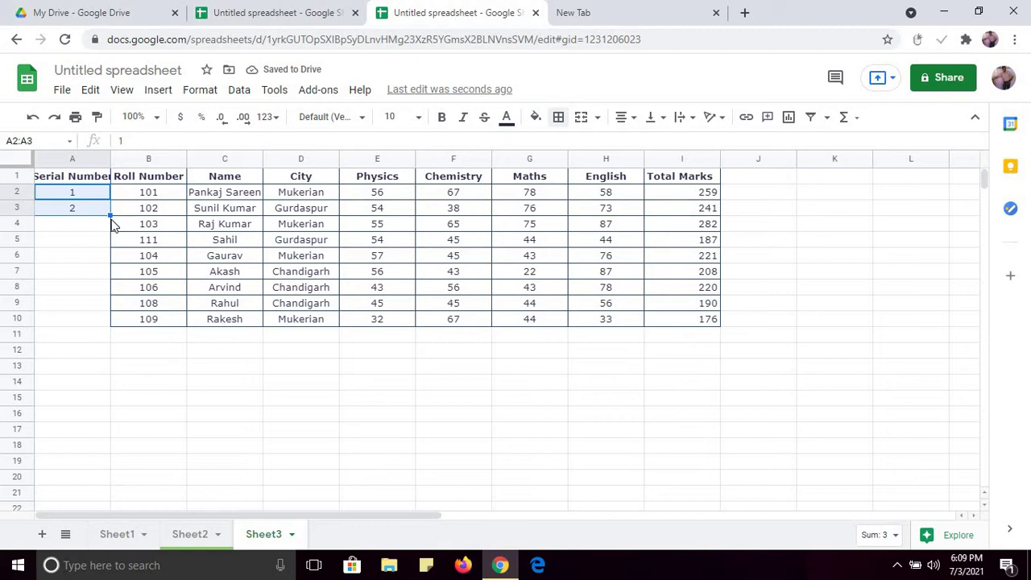
pyautogui.moveTo(109, 214); pyautogui.dragTo(113, 328)
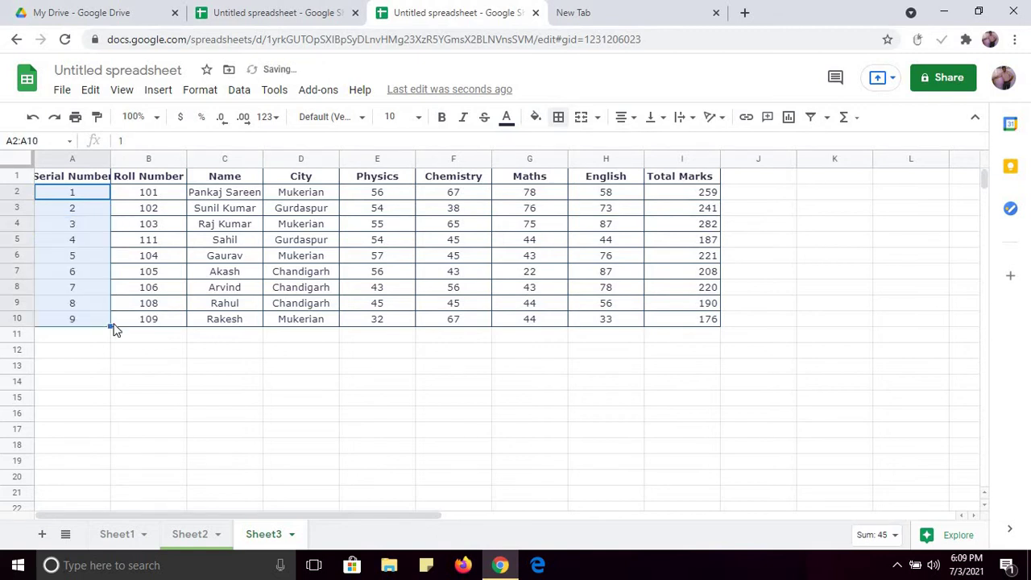
pyautogui.click(161, 372)
# Step: Apply all borders to the Serial Number column in A1:A10
pyautogui.moveTo(74, 179); pyautogui.dragTo(98, 317)
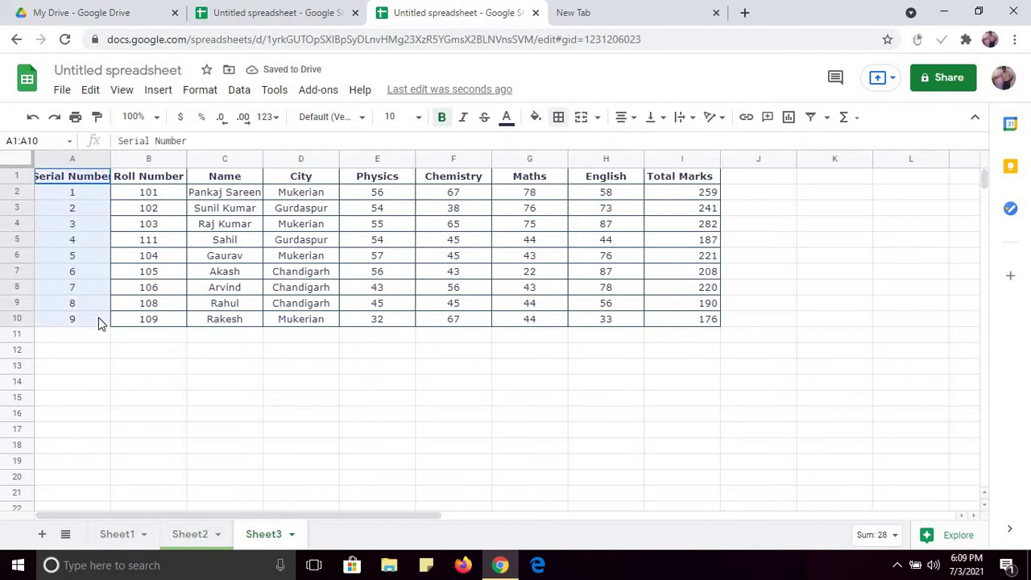
pyautogui.click(557, 118)
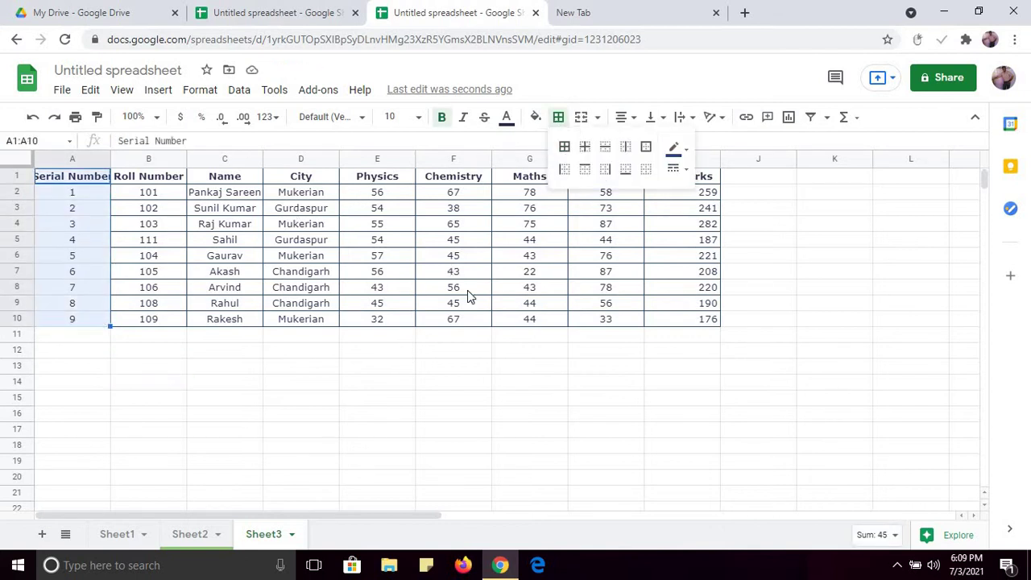
pyautogui.click(565, 147)
pyautogui.click(382, 401)
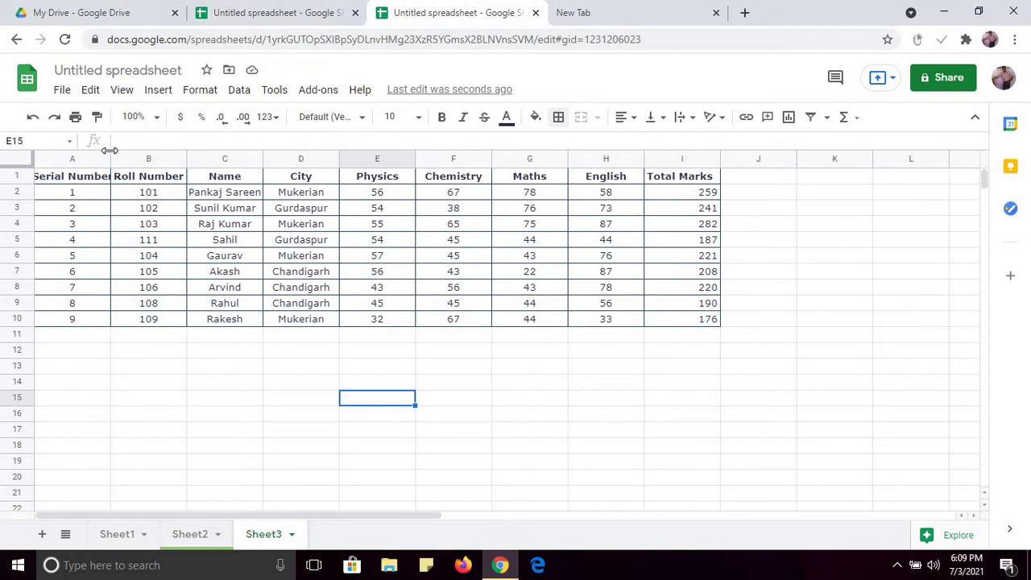
# Step: Wrap the Serial Number header text in A1 and narrow column A so the header breaks onto two lines
pyautogui.moveTo(110, 157); pyautogui.dragTo(128, 158)
pyautogui.click(103, 182)
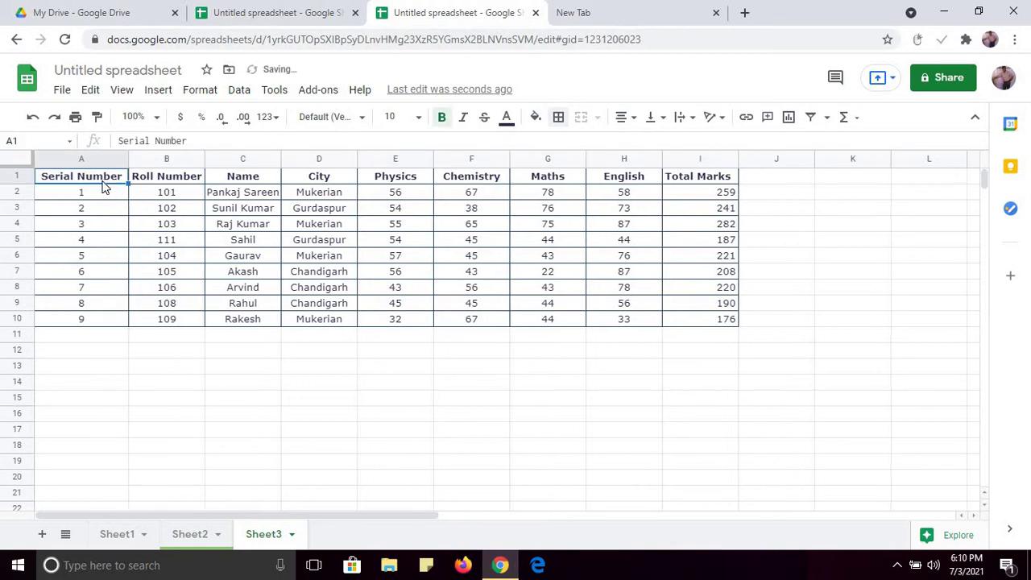
pyautogui.click(201, 93)
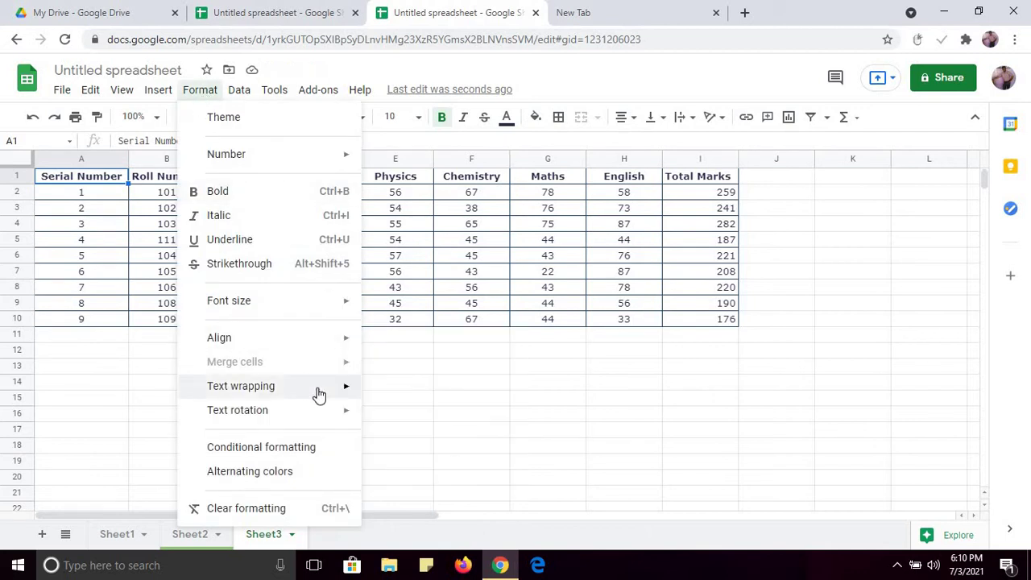
pyautogui.moveTo(349, 396)
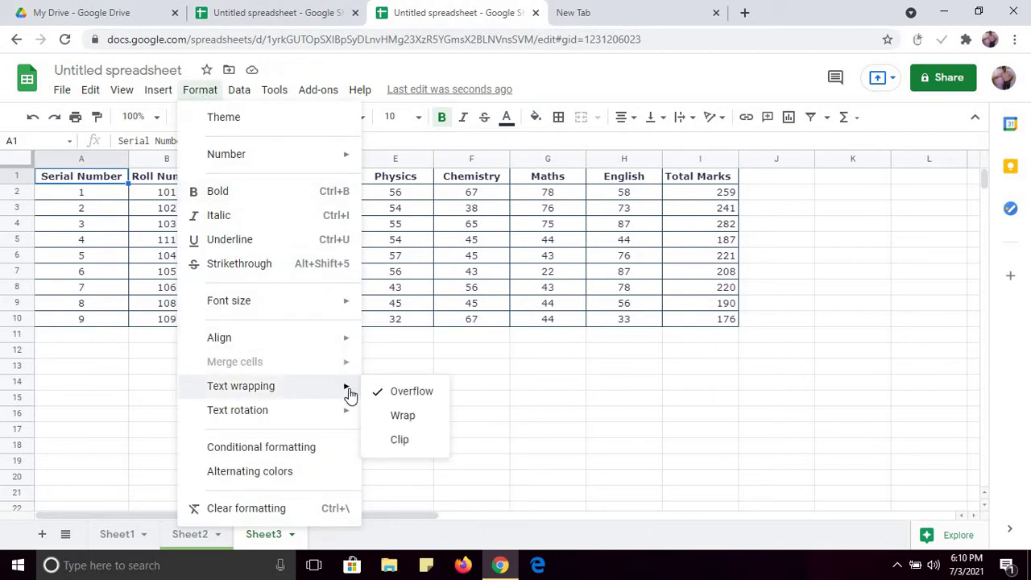
pyautogui.click(395, 419)
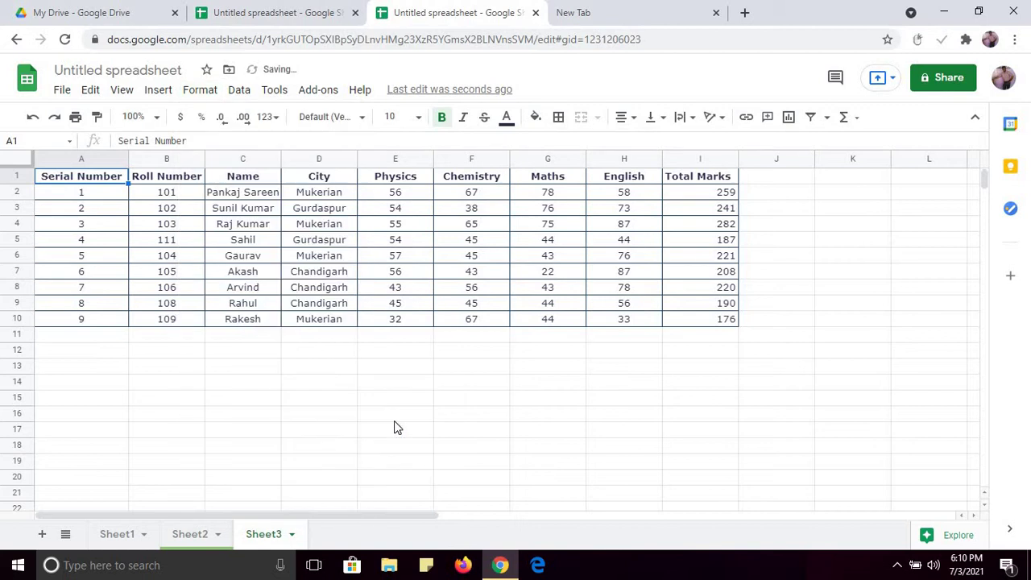
pyautogui.moveTo(128, 158); pyautogui.dragTo(100, 158)
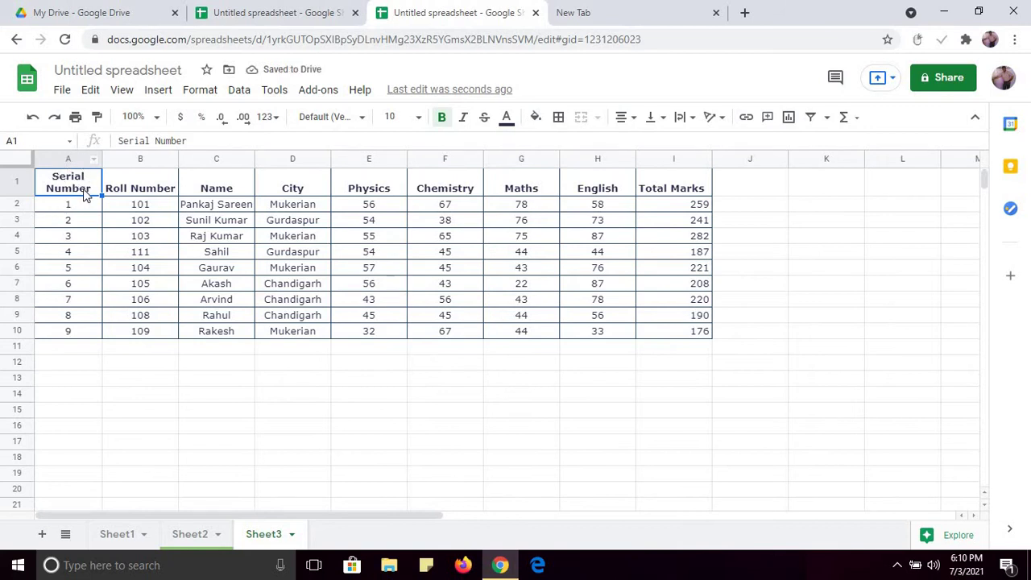
pyautogui.moveTo(102, 158)
pyautogui.mouseDown()
pyautogui.moveTo(134, 155)
pyautogui.moveTo(107, 158)
pyautogui.mouseUp()
# Step: Wrap the Roll Number header text in B1 and narrow column B so the header breaks onto two lines
pyautogui.click(127, 159)
pyautogui.click(157, 193)
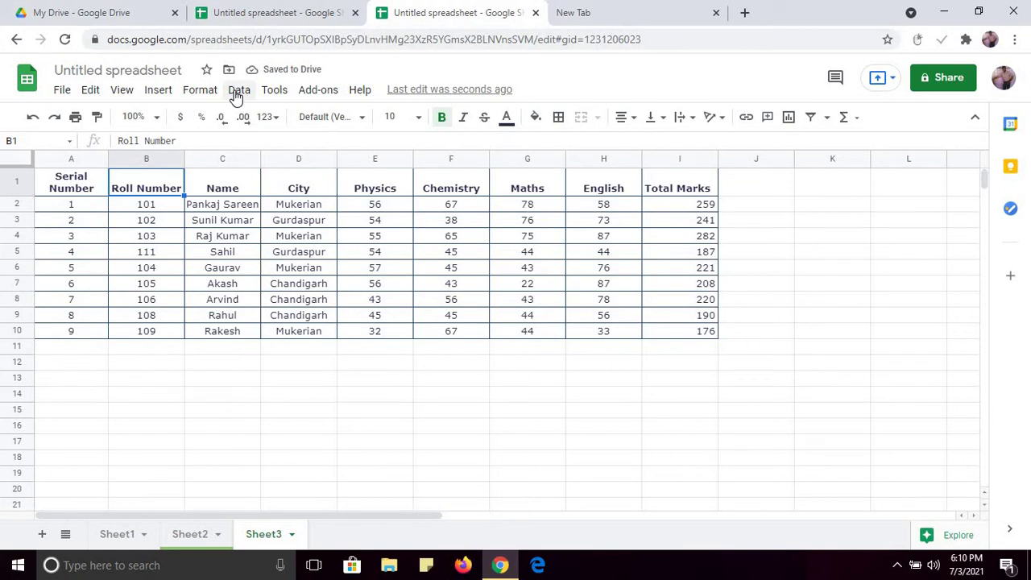
pyautogui.click(193, 93)
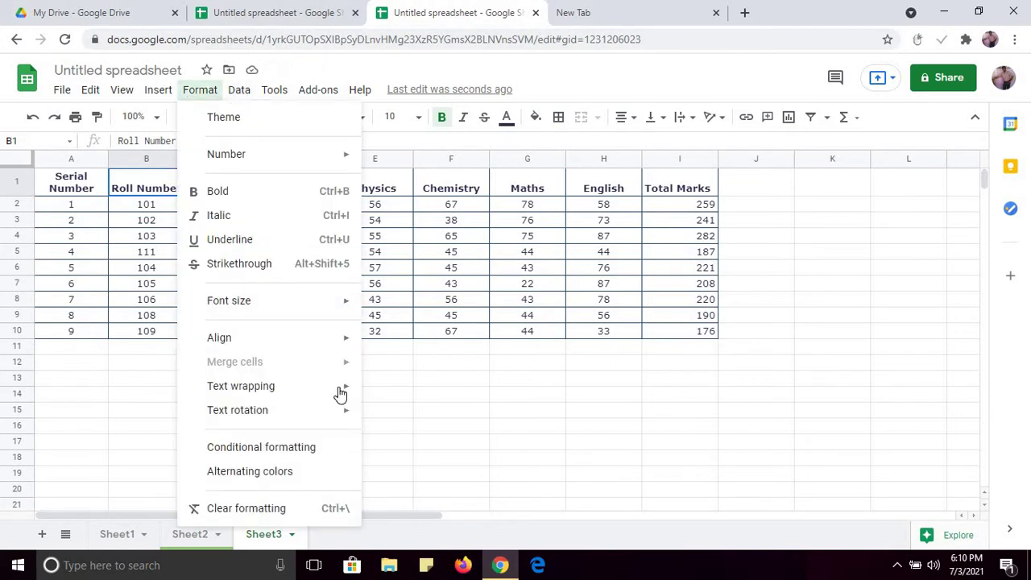
pyautogui.moveTo(338, 392)
pyautogui.click(390, 416)
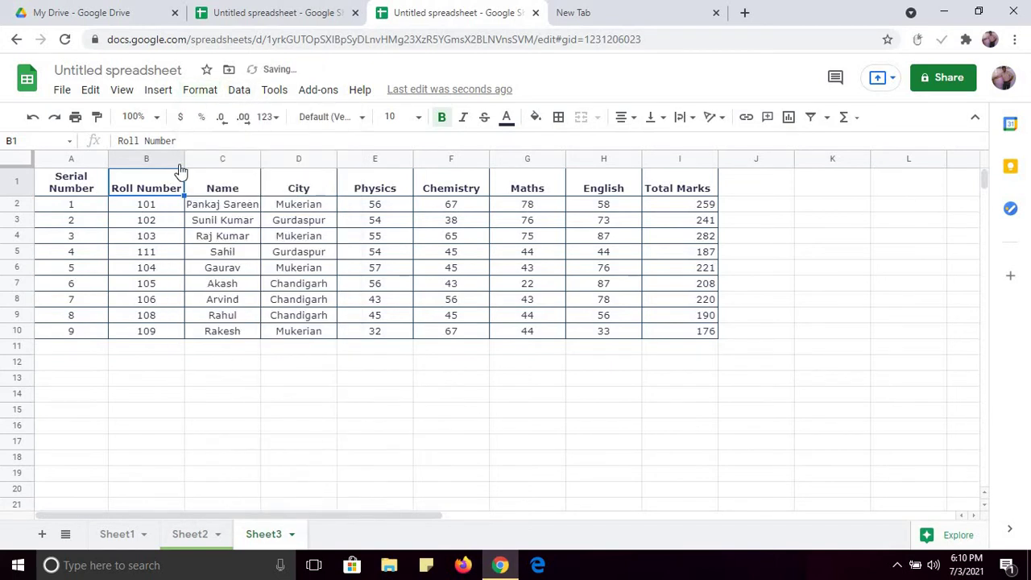
pyautogui.moveTo(185, 158); pyautogui.dragTo(161, 157)
pyautogui.click(168, 385)
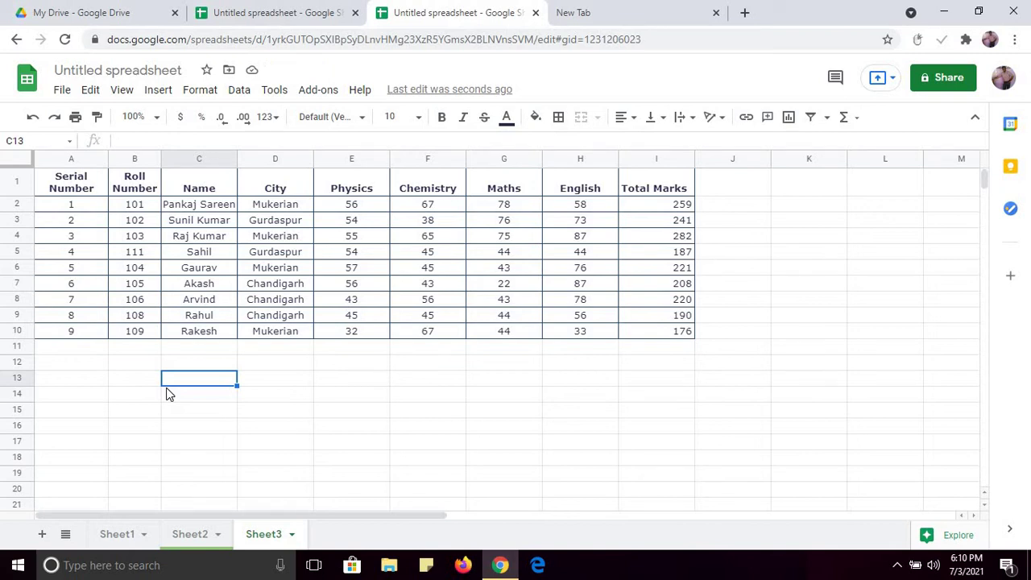
# Step: Insert a blank row above row 7 of the marks table
pyautogui.click(298, 292)
pyautogui.rightClick(298, 292)
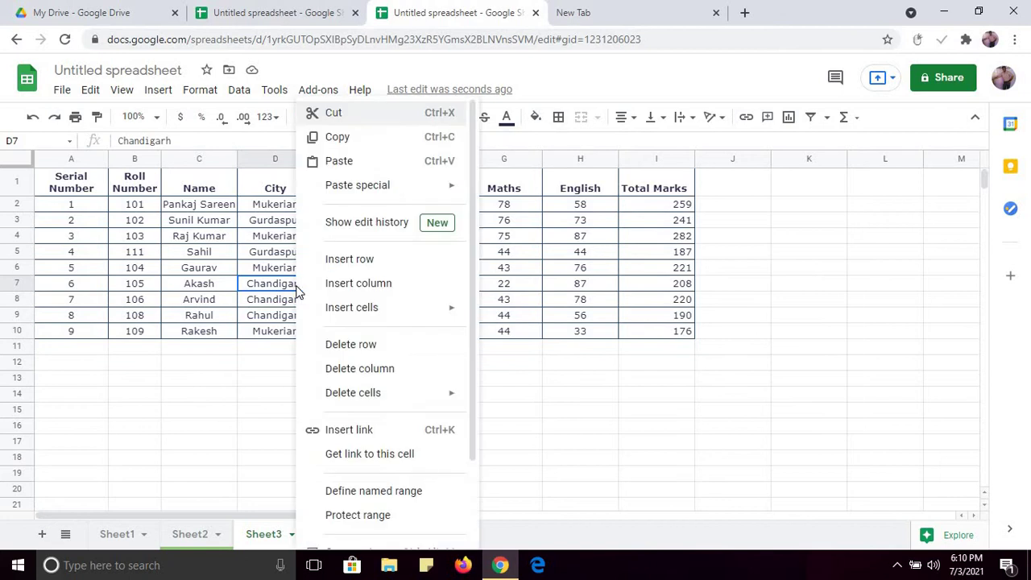
pyautogui.click(339, 262)
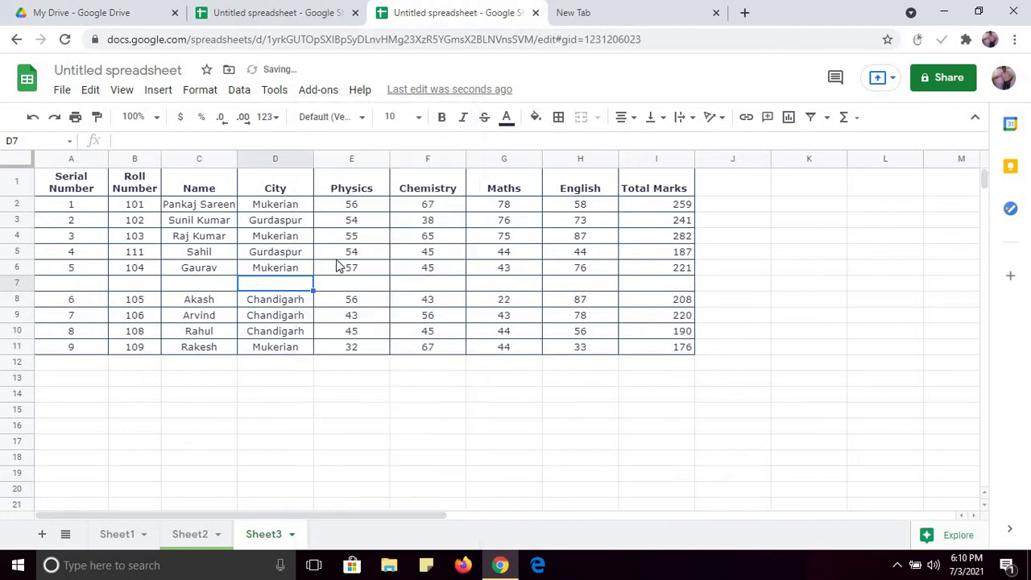
# Step: Enter roll number 110, the student's name and the city Chandigarh in B7:D7 of the new row
pyautogui.click(97, 283)
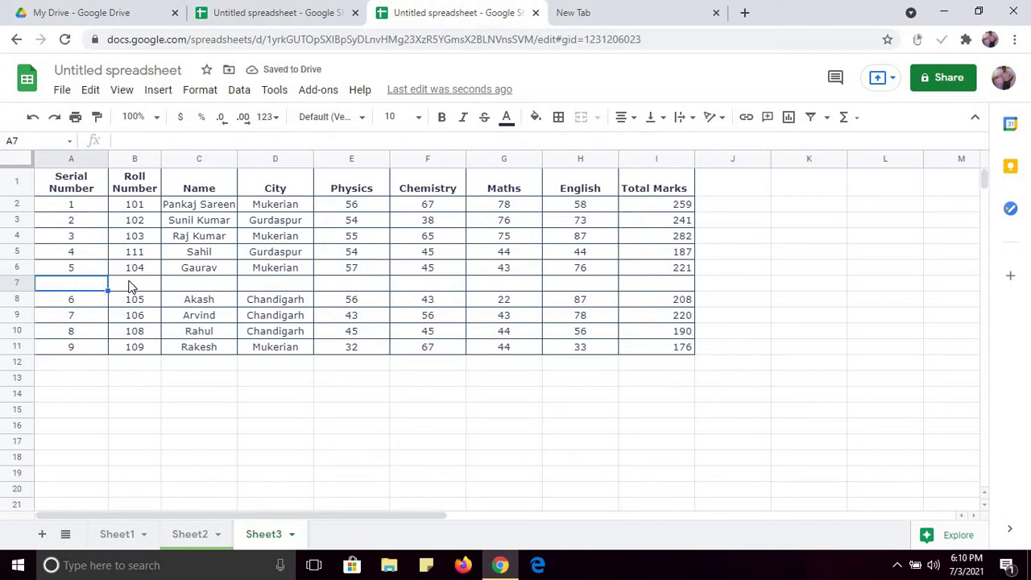
pyautogui.click(132, 286)
pyautogui.write('110')
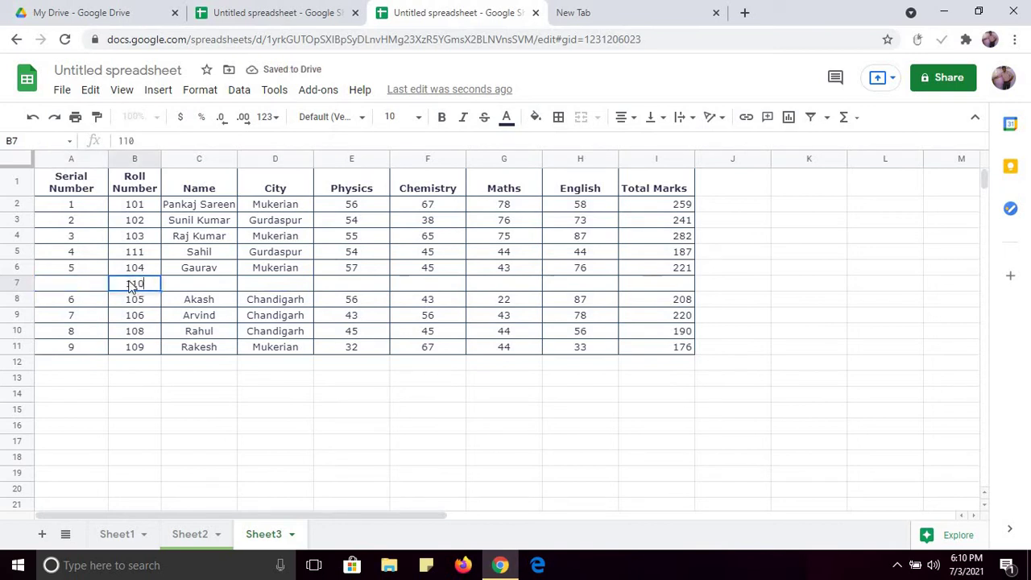
pyautogui.press('Tab')
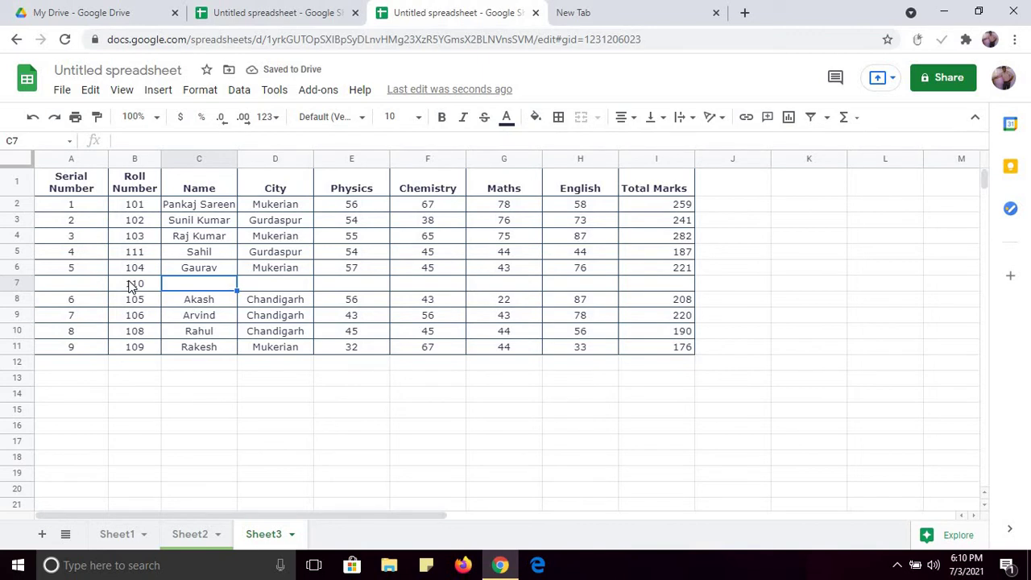
pyautogui.write('Rohit')
pyautogui.press('Tab')
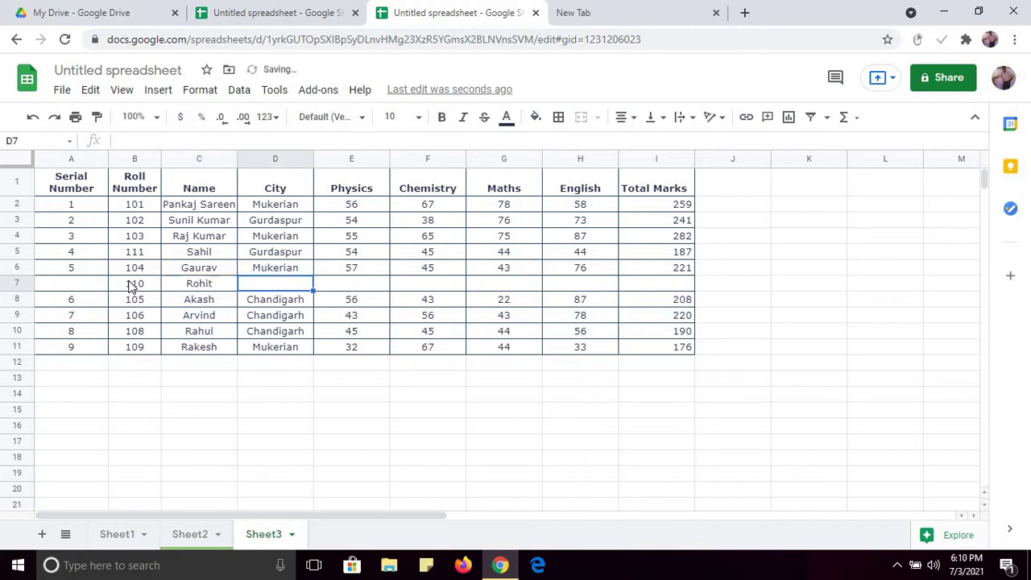
pyautogui.write('Ch')
pyautogui.press('Tab')
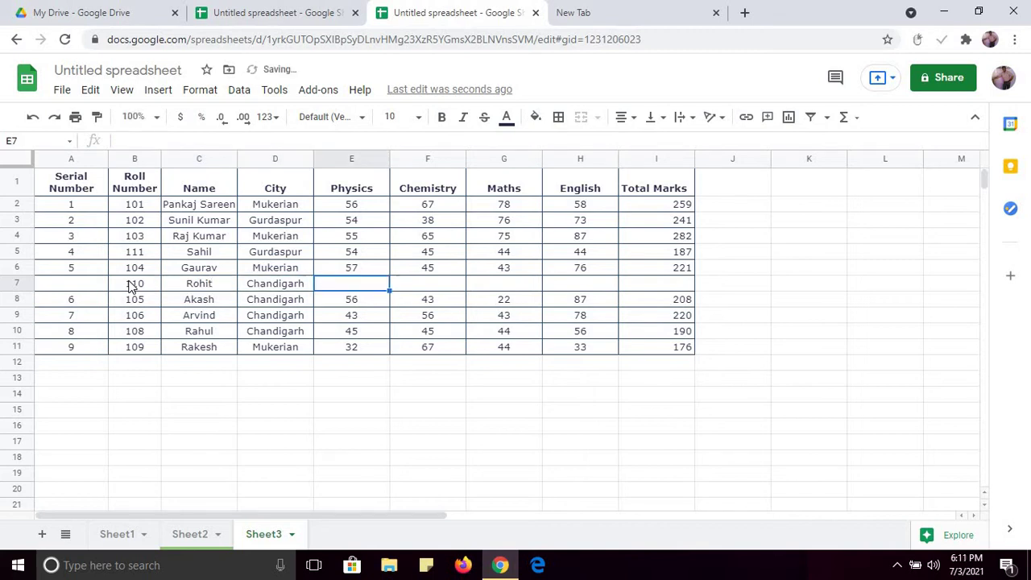
# Step: Enter the marks 56, 56, 45 and 56 in E7:H7 and copy the sum formula from I6 down to I7
pyautogui.write('56')
pyautogui.press('Tab')
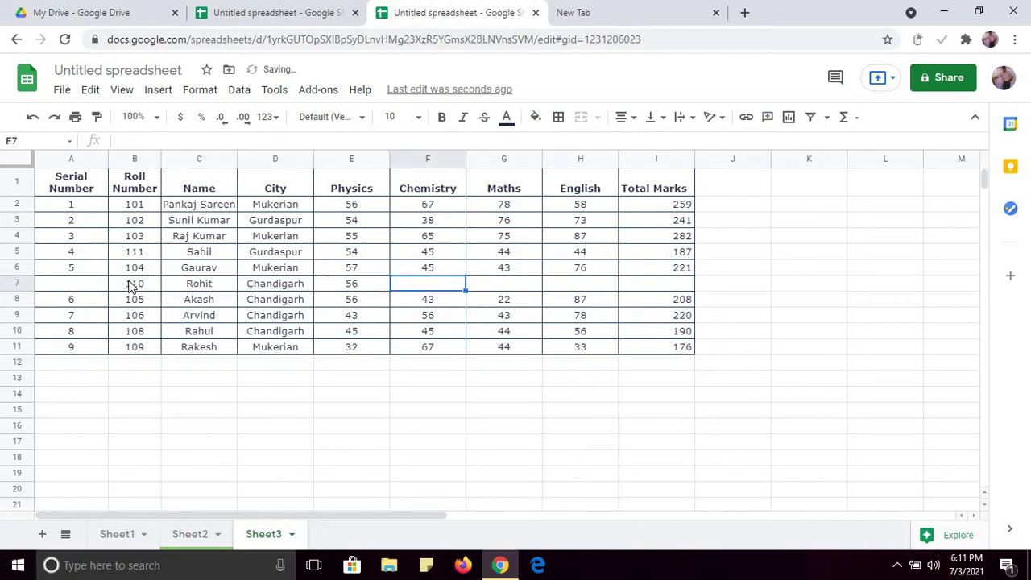
pyautogui.write('56')
pyautogui.press('Tab')
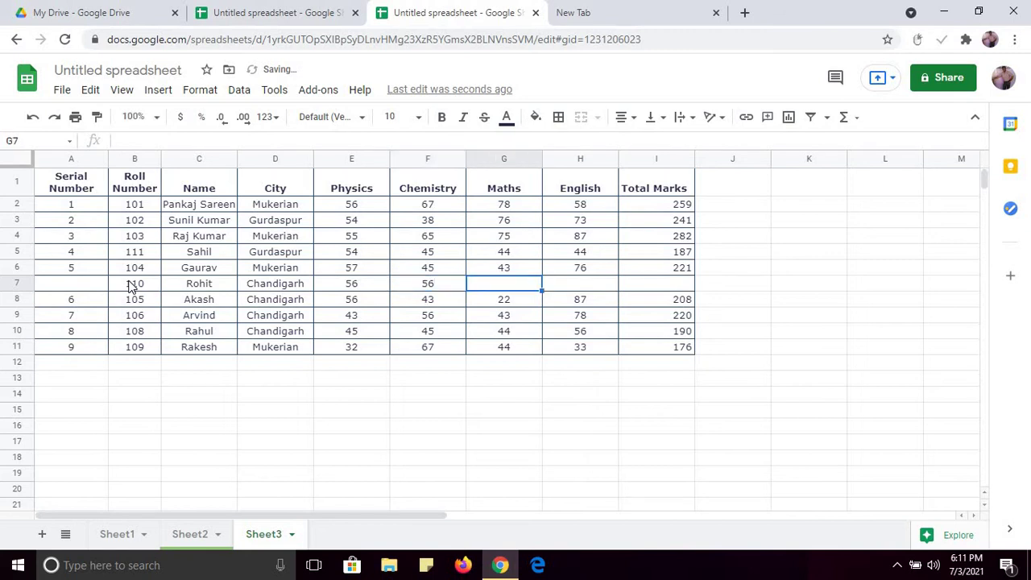
pyautogui.write('45')
pyautogui.press('Tab')
pyautogui.write('56')
pyautogui.press('Tab')
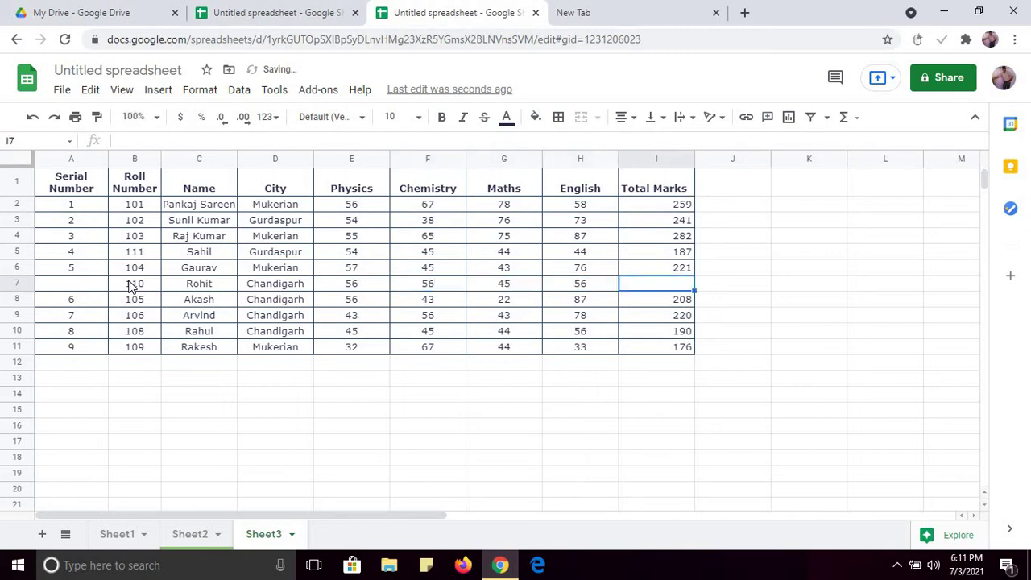
pyautogui.click(686, 267)
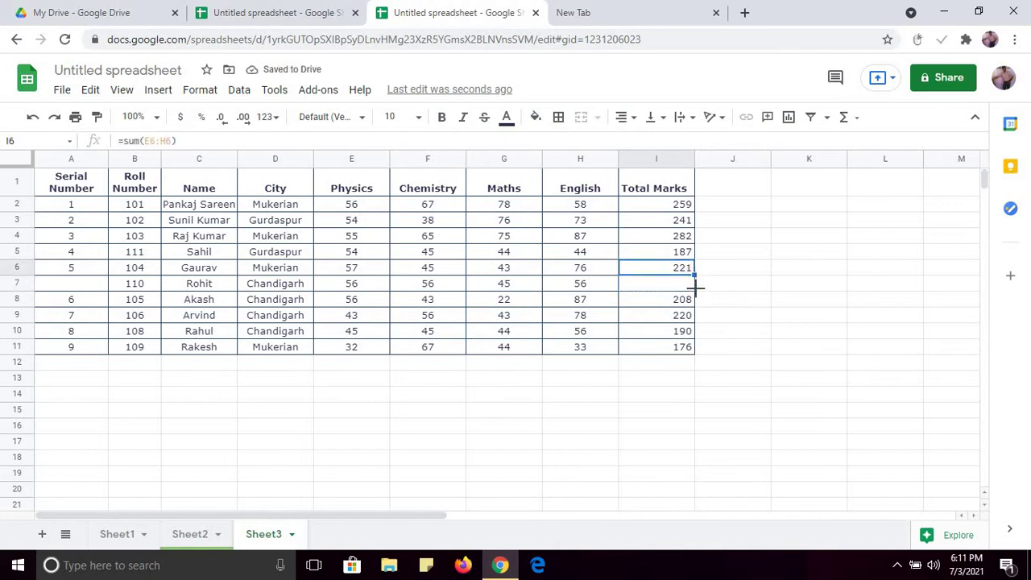
pyautogui.moveTo(696, 291); pyautogui.dragTo(691, 293)
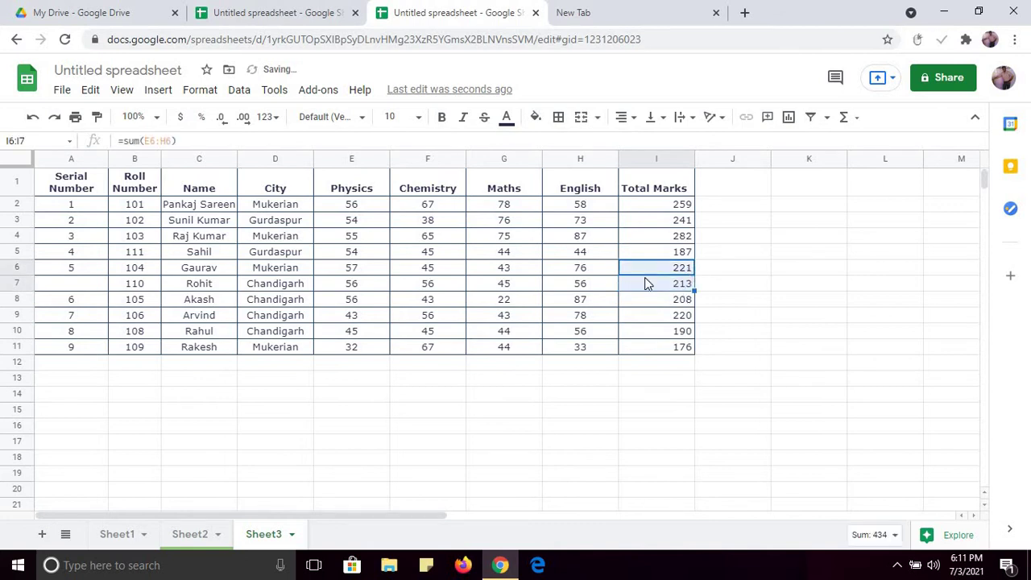
# Step: Renumber the Serial Number column by extending the series in A2:A6 down through A11
pyautogui.click(87, 217)
pyautogui.click(79, 207)
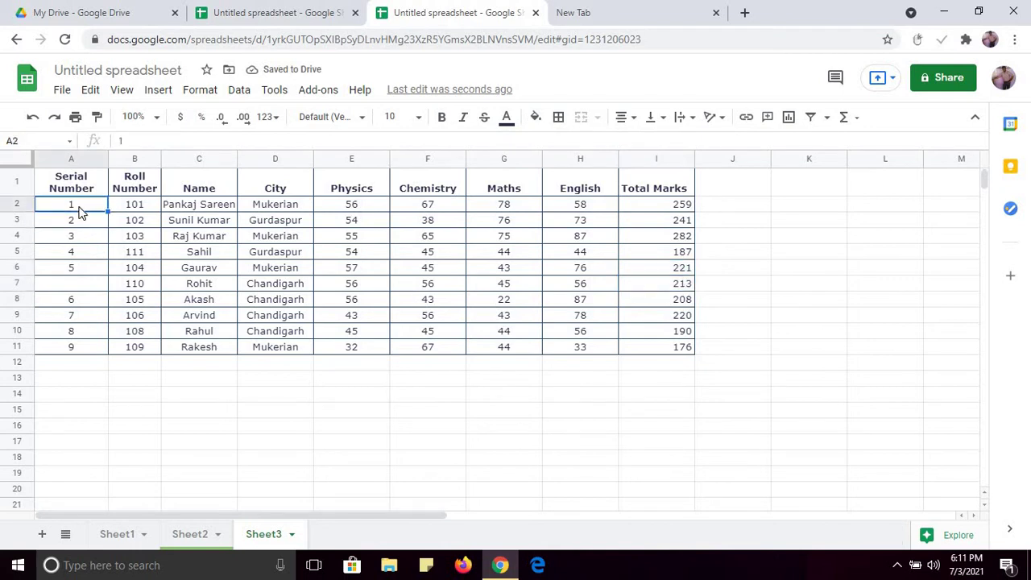
pyautogui.moveTo(79, 208); pyautogui.dragTo(108, 273)
pyautogui.moveTo(108, 362); pyautogui.dragTo(108, 352)
pyautogui.click(186, 388)
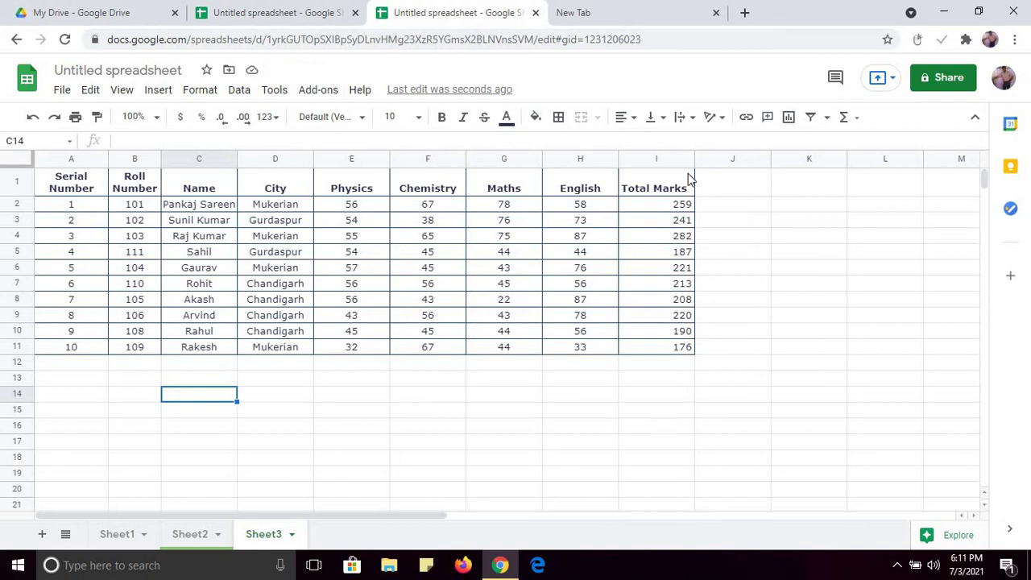
# Step: Enter the header Percentage in J1 beside Total Marks
pyautogui.click(719, 198)
pyautogui.write('Percentage')
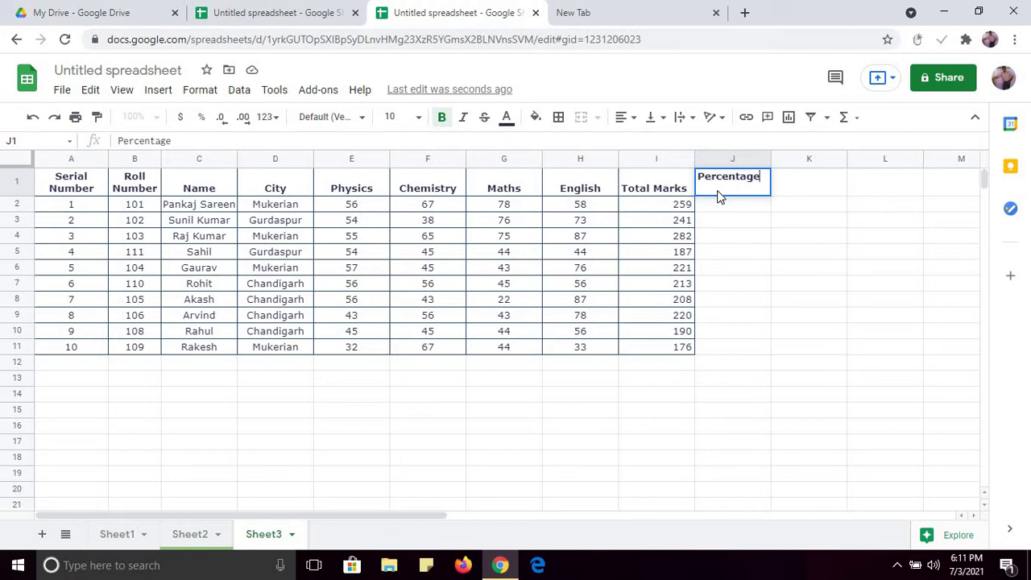
pyautogui.press('Return')
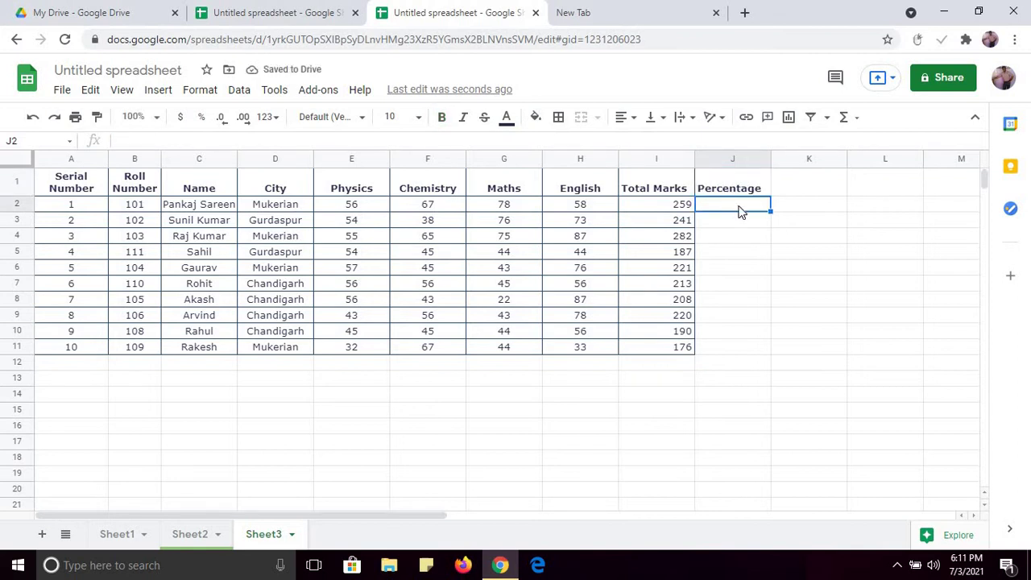
# Step: Enter the formula =I2/300*100 in J2 to calculate the first student's percentage
pyautogui.write('=')
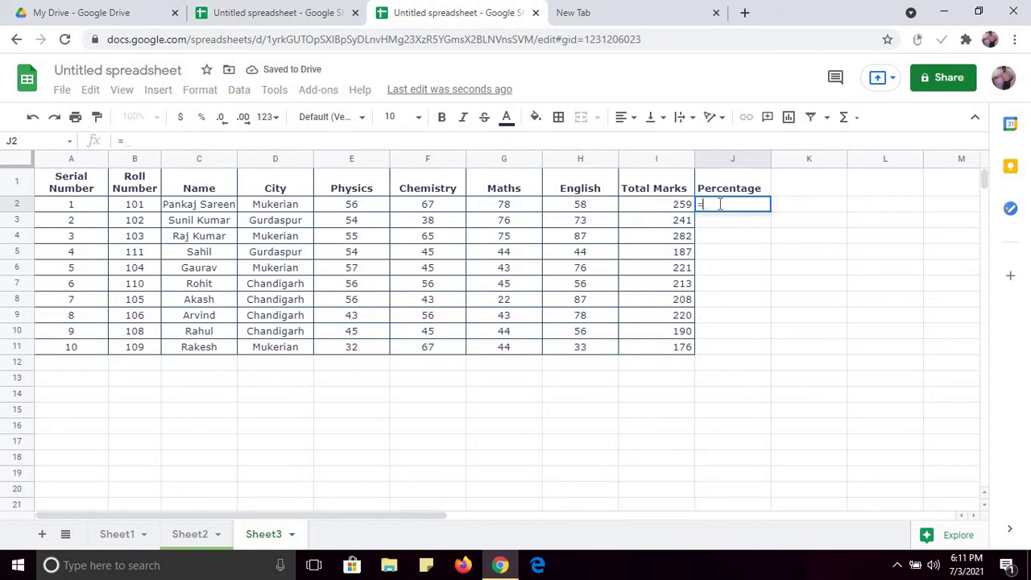
pyautogui.click(682, 209)
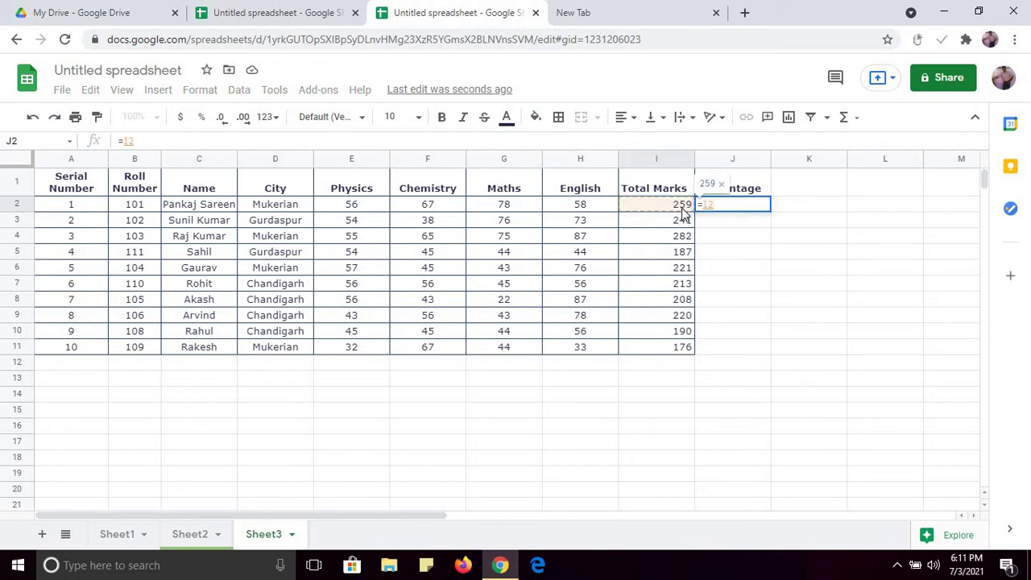
pyautogui.write('/3')
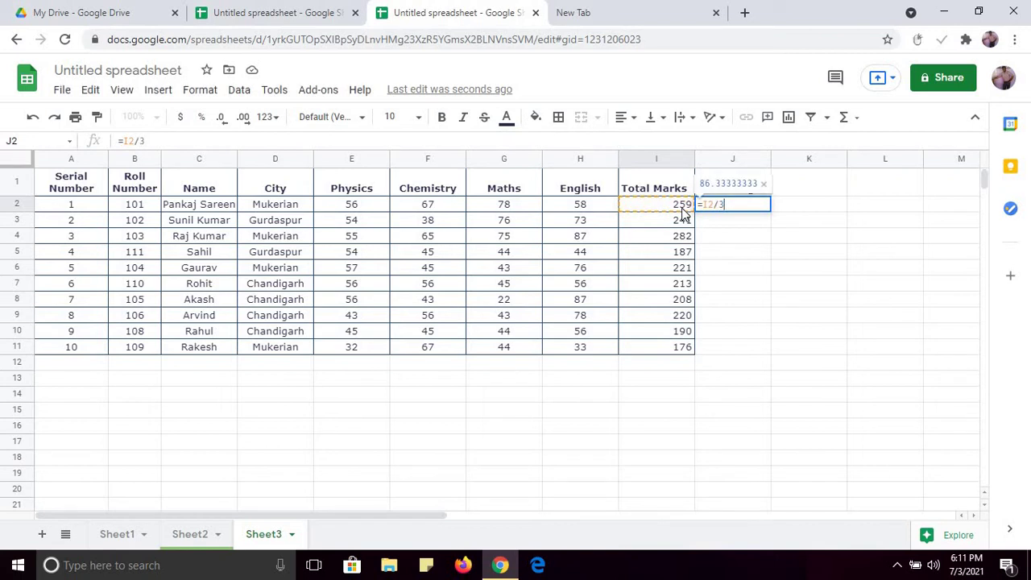
pyautogui.write('00*100')
pyautogui.press('Return')
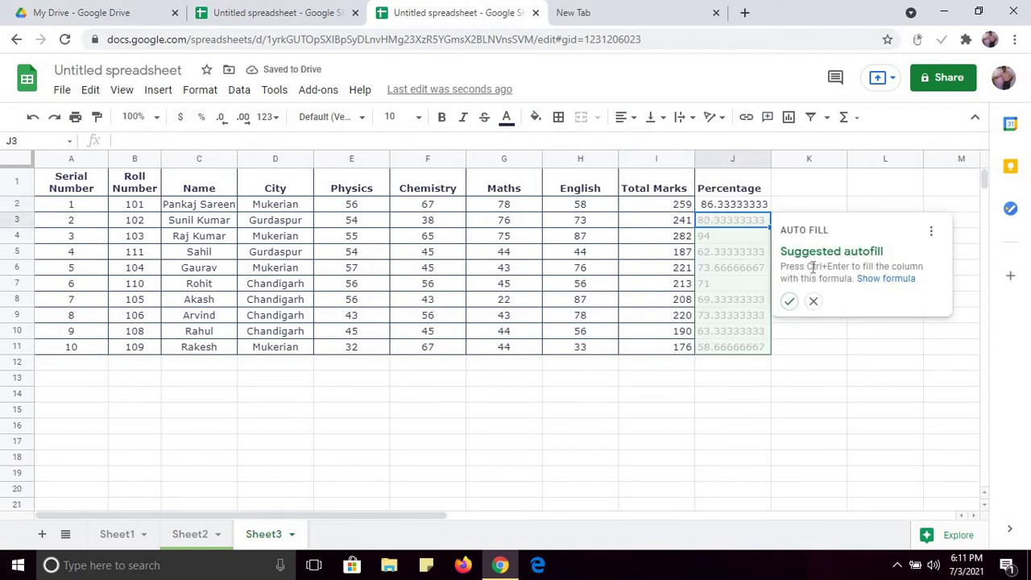
# Step: Fill the percentage formula into J3:J11 and change J2 to =round(I2/300*100,2) for two decimal places
pyautogui.click(788, 303)
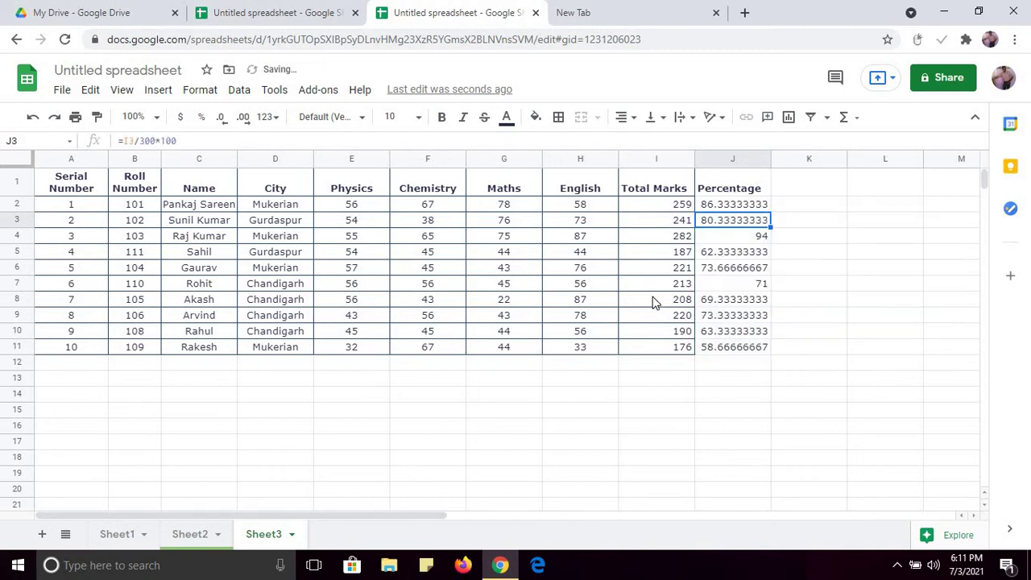
pyautogui.click(725, 207)
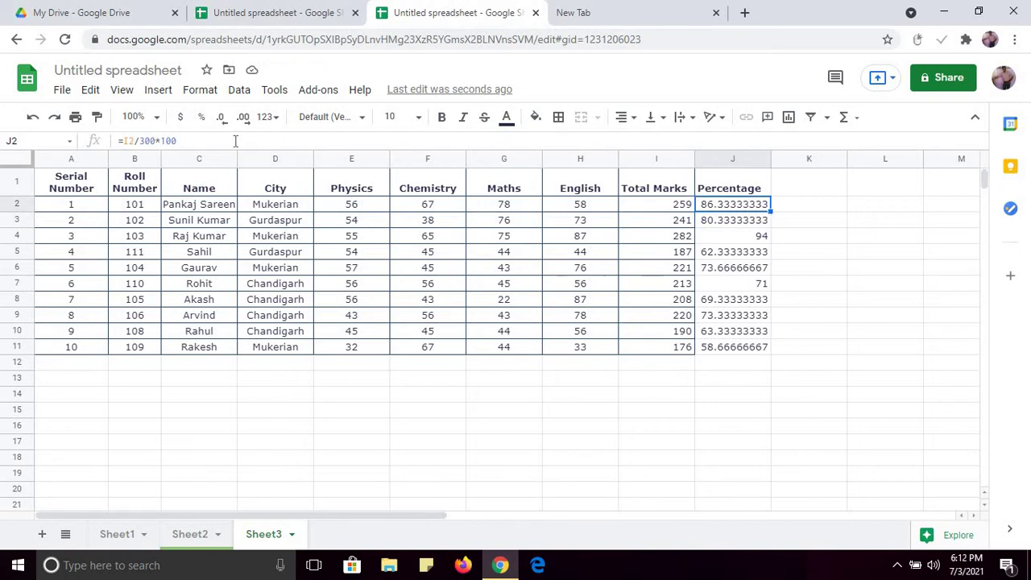
pyautogui.click(126, 141)
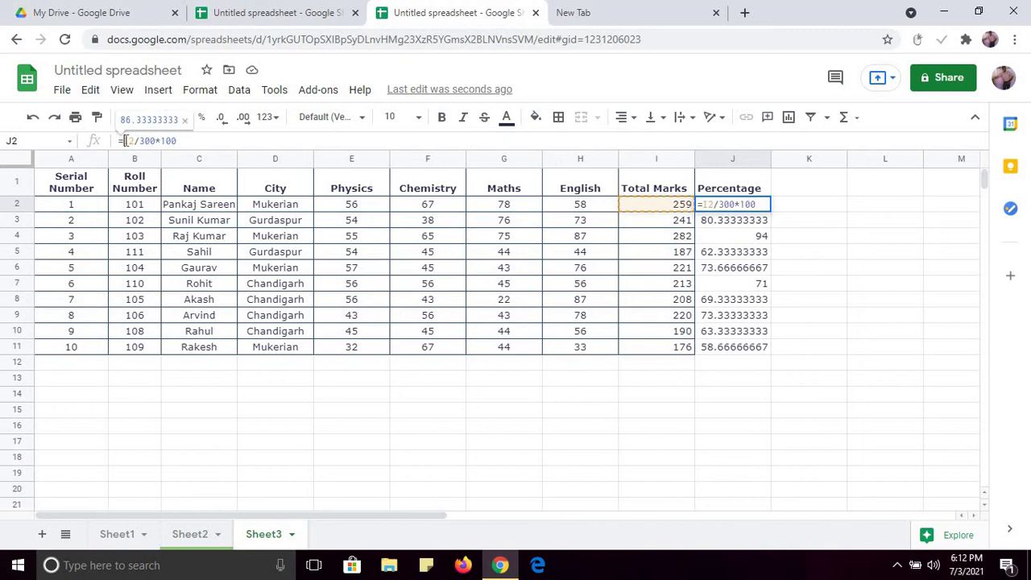
pyautogui.write('round')
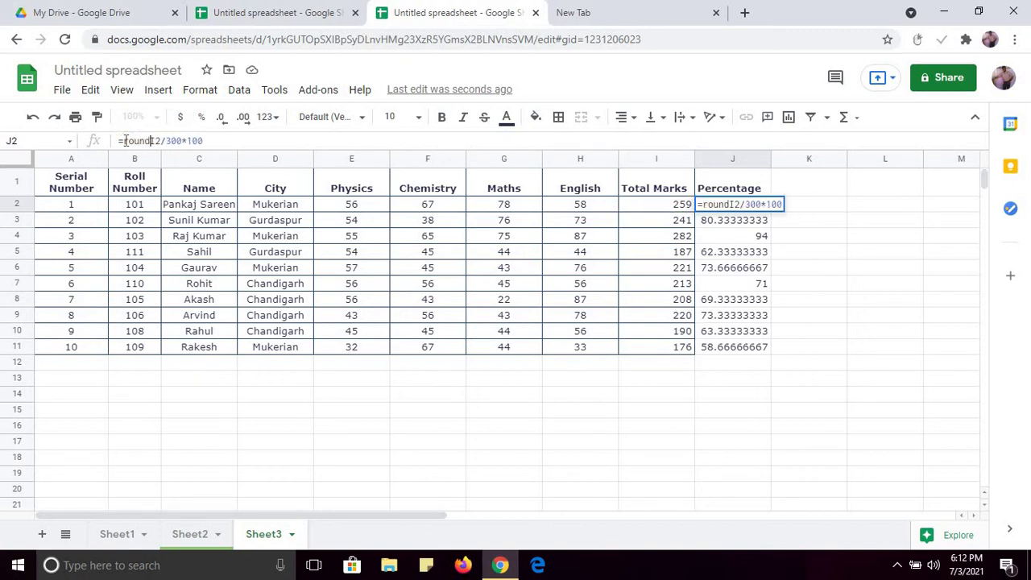
pyautogui.write('(')
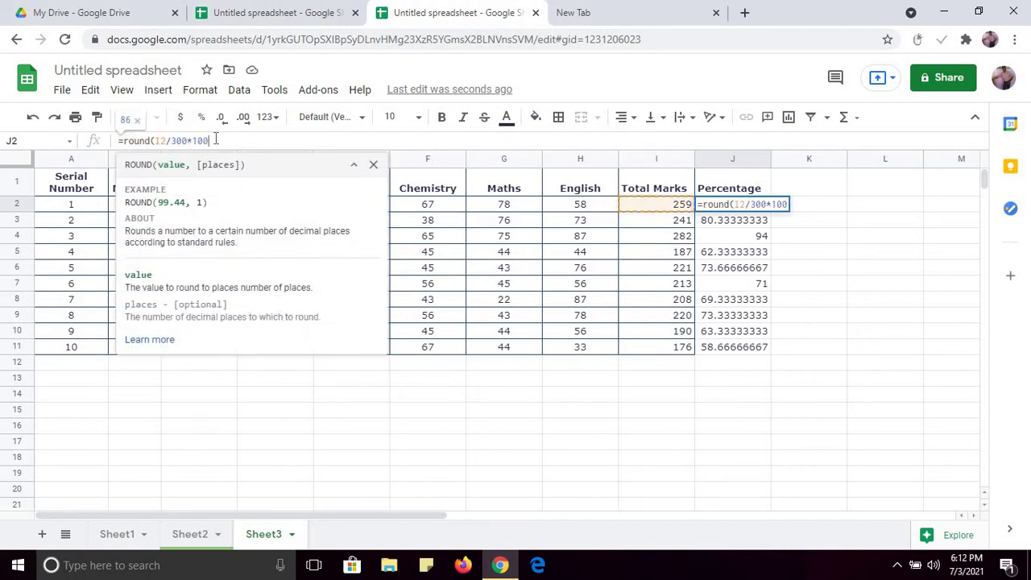
pyautogui.write(',2')
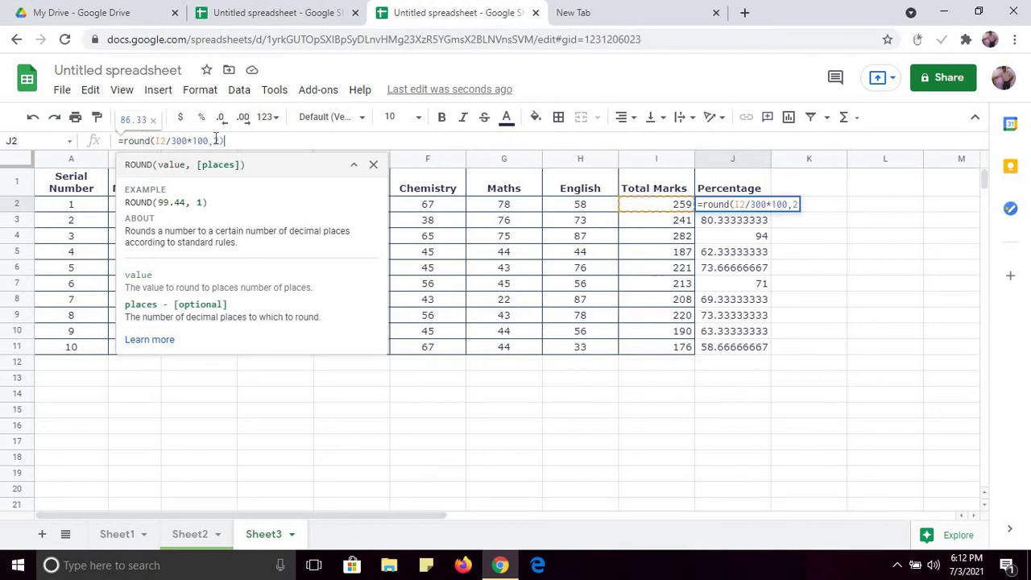
pyautogui.write(')')
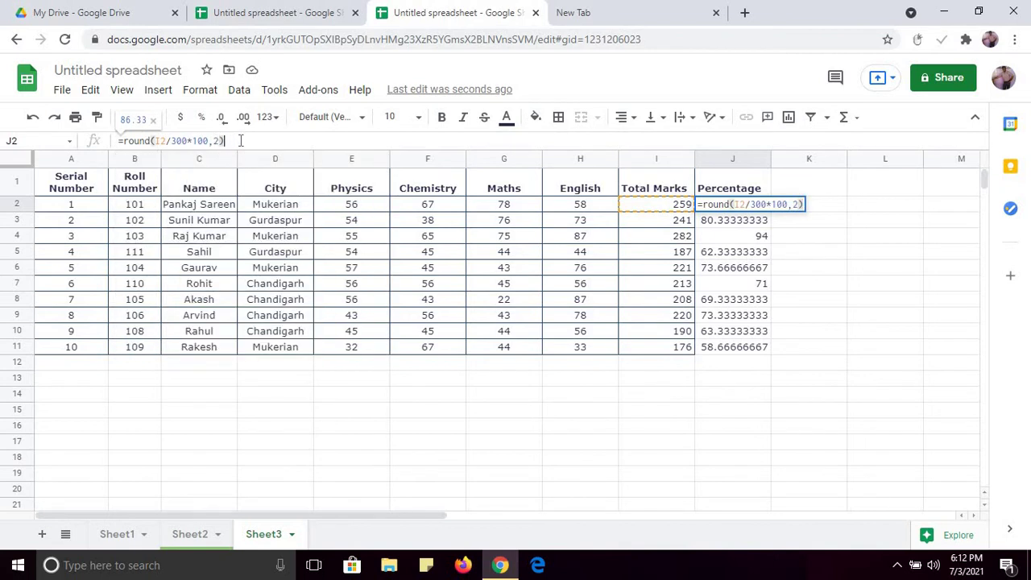
pyautogui.press('Return')
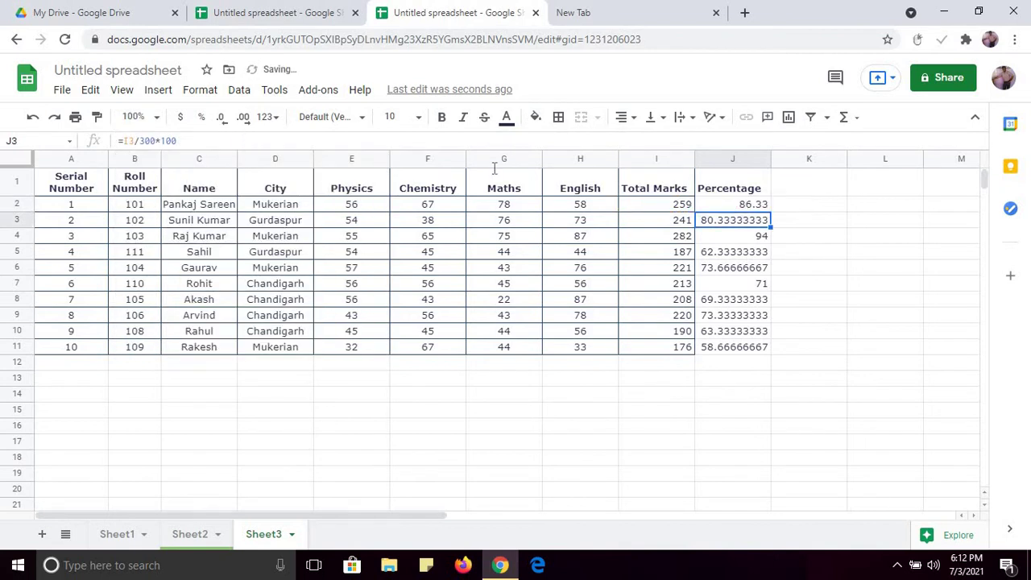
# Step: Copy the rounded percentage formula from J2 down through J11
pyautogui.click(746, 205)
pyautogui.moveTo(770, 211); pyautogui.dragTo(771, 346)
pyautogui.click(736, 376)
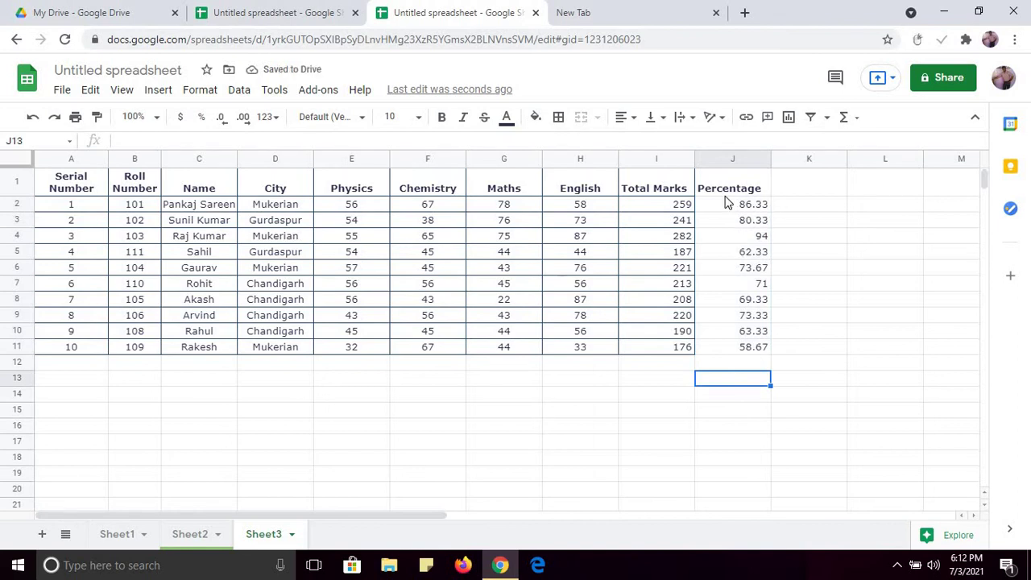
# Step: Apply all borders to the Total Marks and Percentage columns in I1:J11
pyautogui.click(660, 182)
pyautogui.keyDown('shift'); pyautogui.click(748, 348); pyautogui.keyUp('shift')
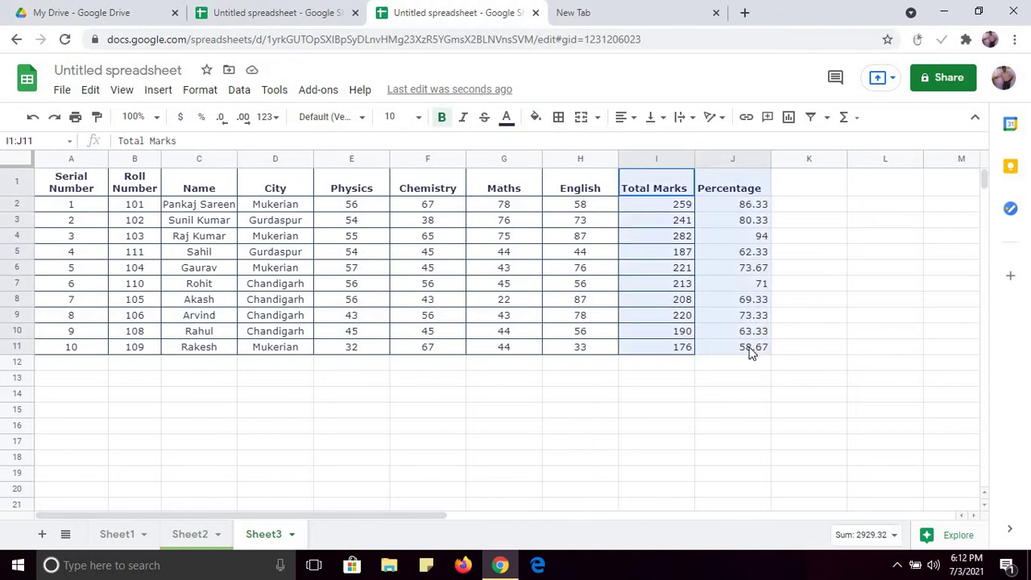
pyautogui.click(558, 119)
pyautogui.click(565, 150)
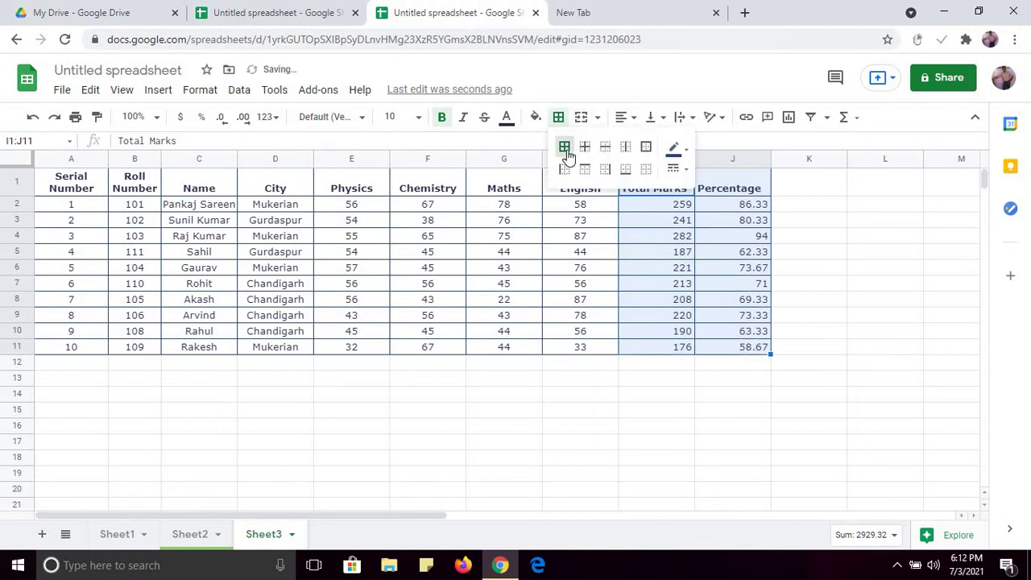
pyautogui.click(387, 379)
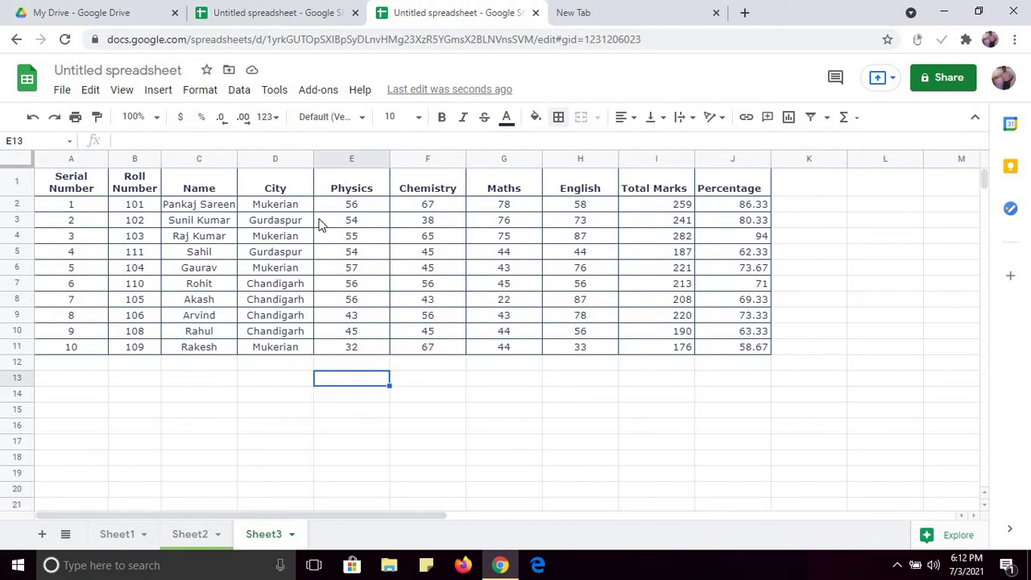
# Step: Apply the saved Filter 1 view and filter the City column to show only Chandigarh
pyautogui.click(298, 184)
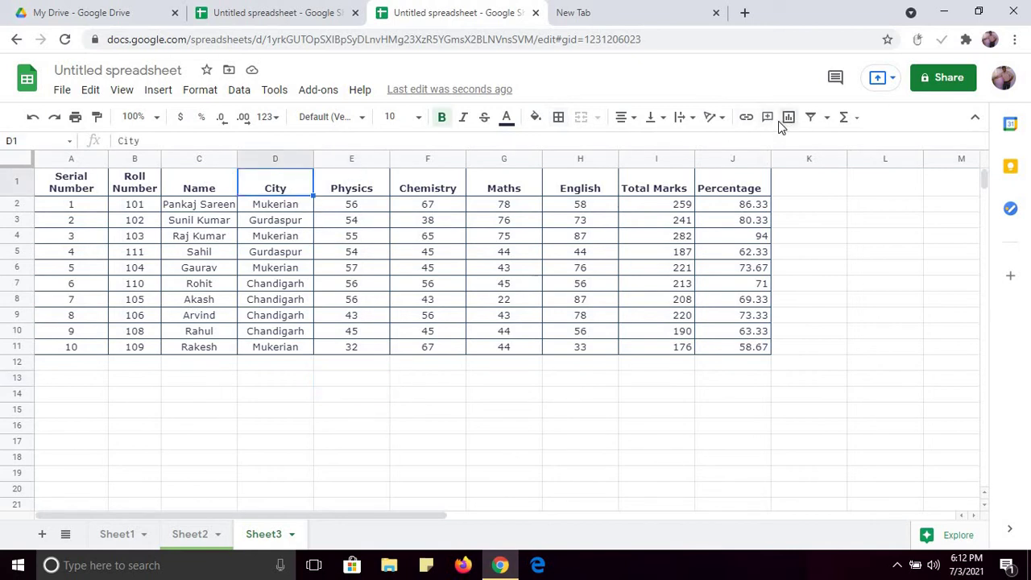
pyautogui.click(826, 123)
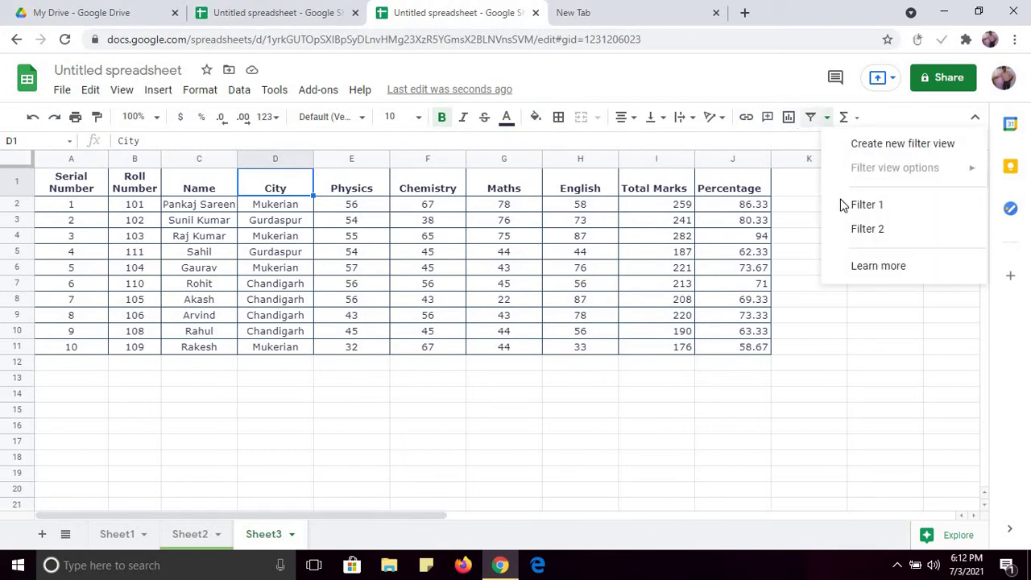
pyautogui.click(865, 208)
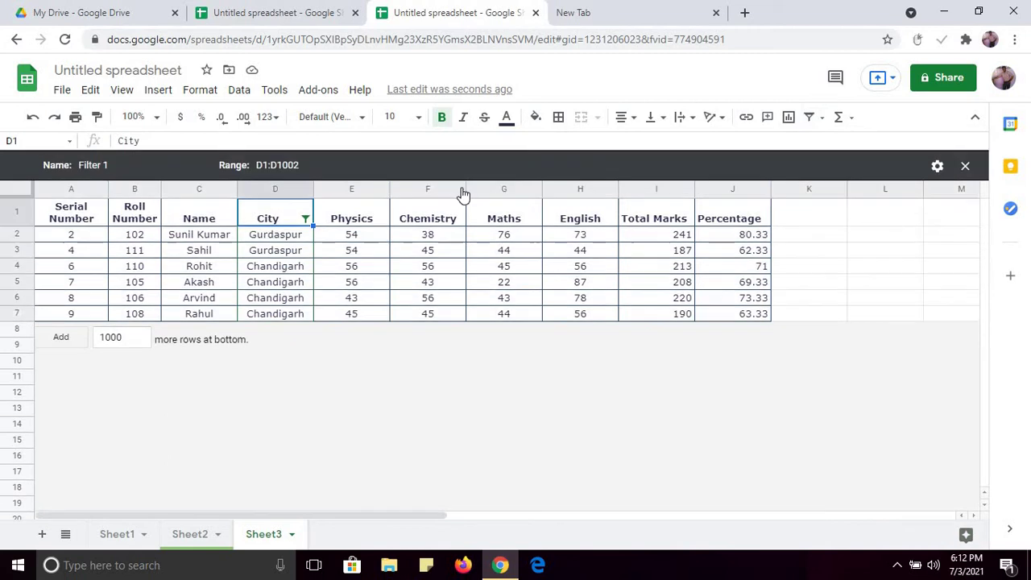
pyautogui.click(305, 219)
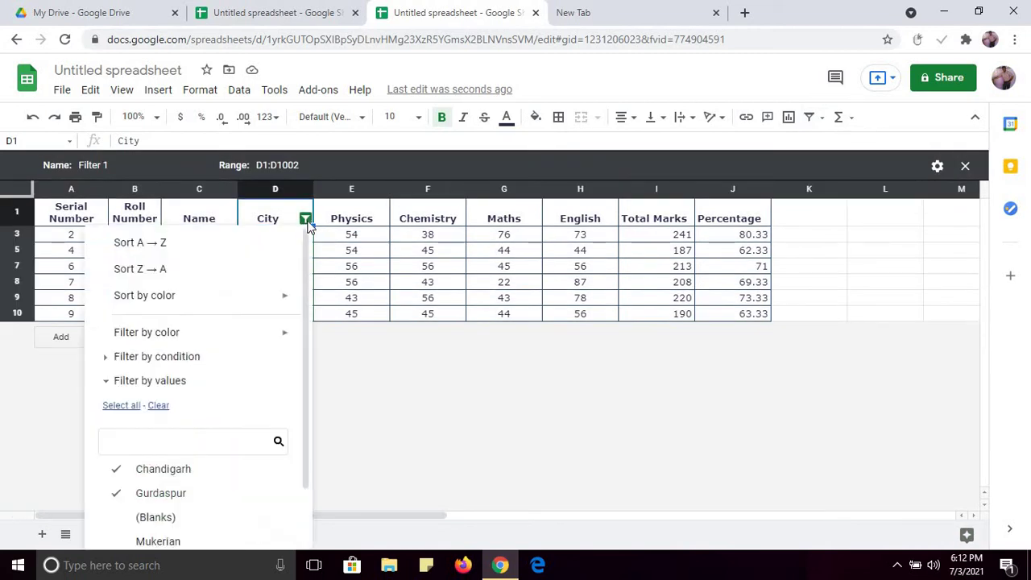
pyautogui.click(158, 406)
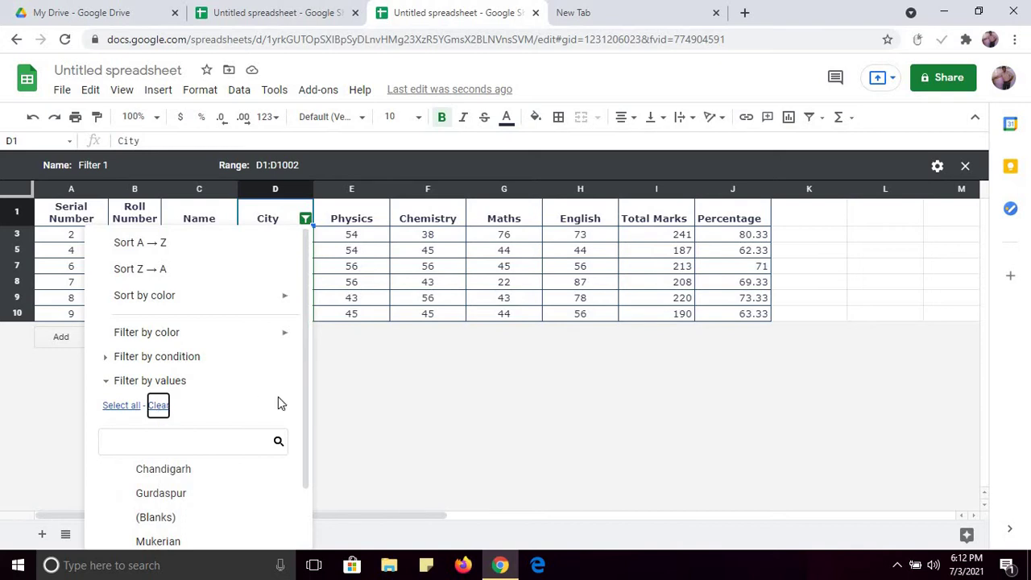
pyautogui.scroll(-1, 306, 451)
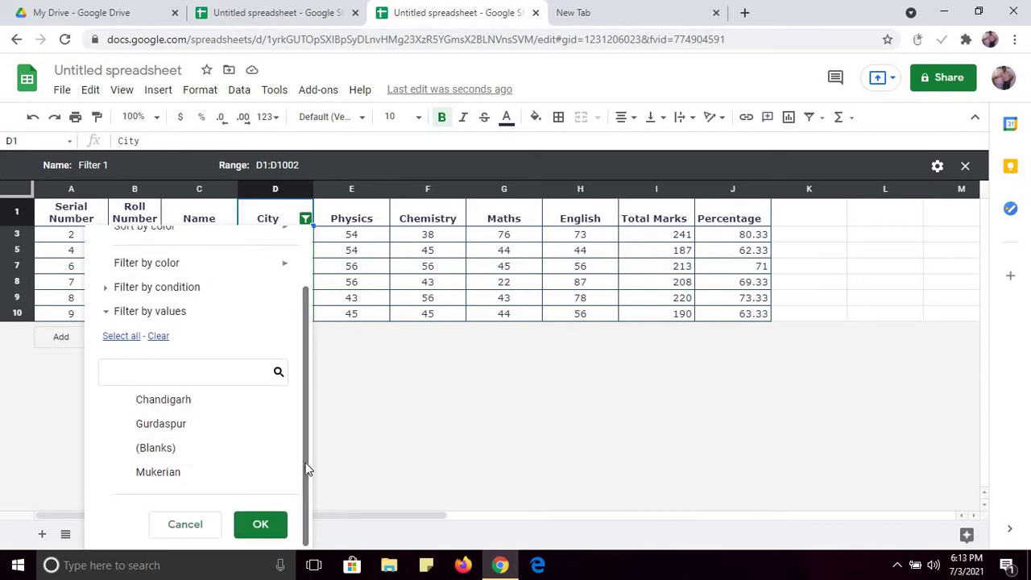
pyautogui.click(149, 406)
pyautogui.click(260, 524)
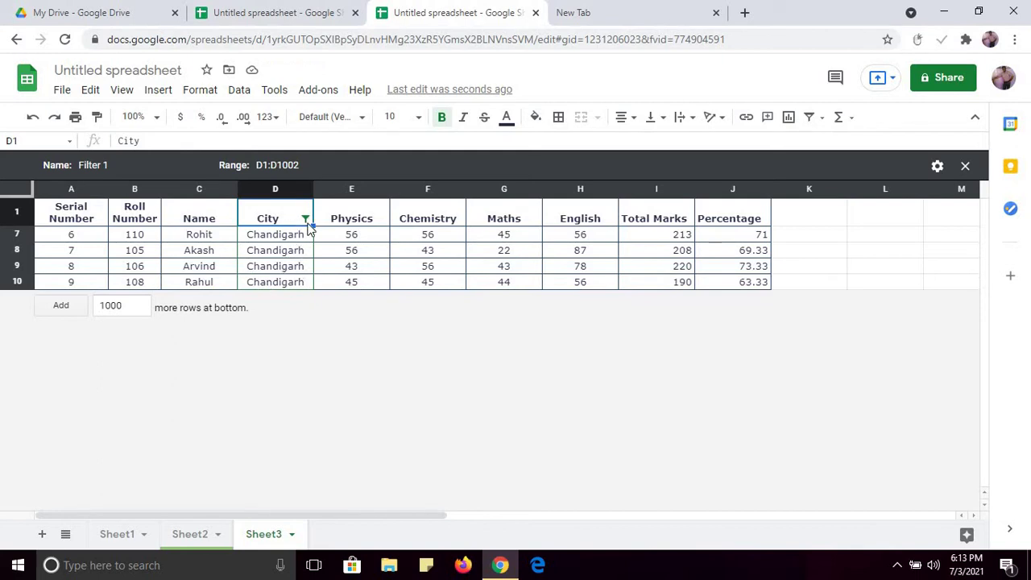
pyautogui.click(305, 220)
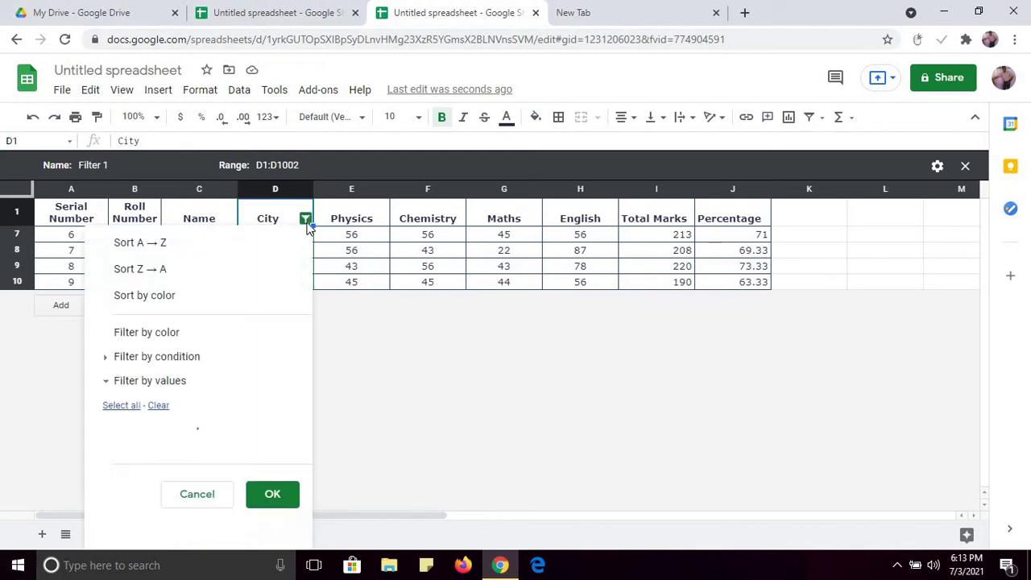
pyautogui.click(159, 407)
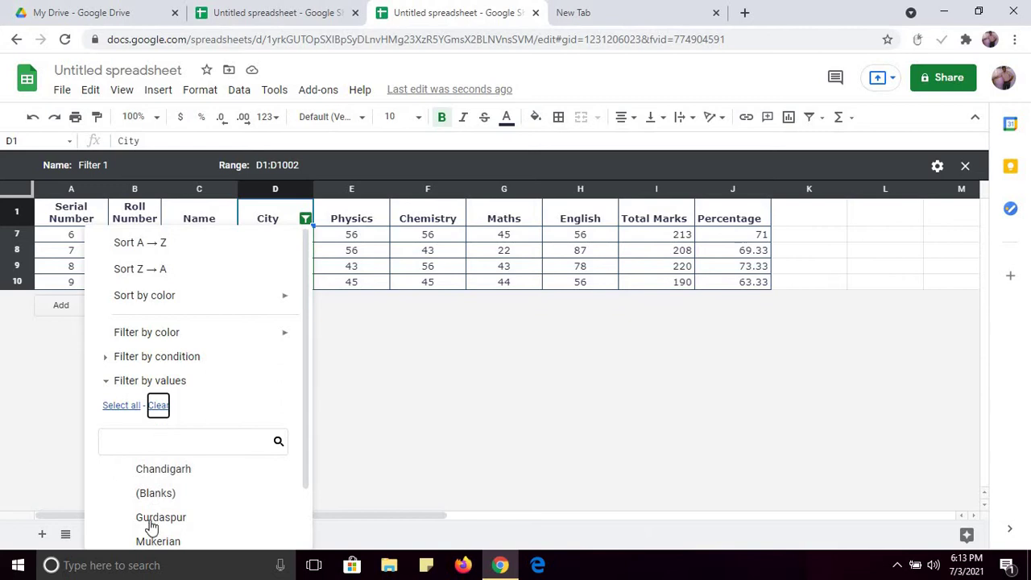
pyautogui.click(114, 520)
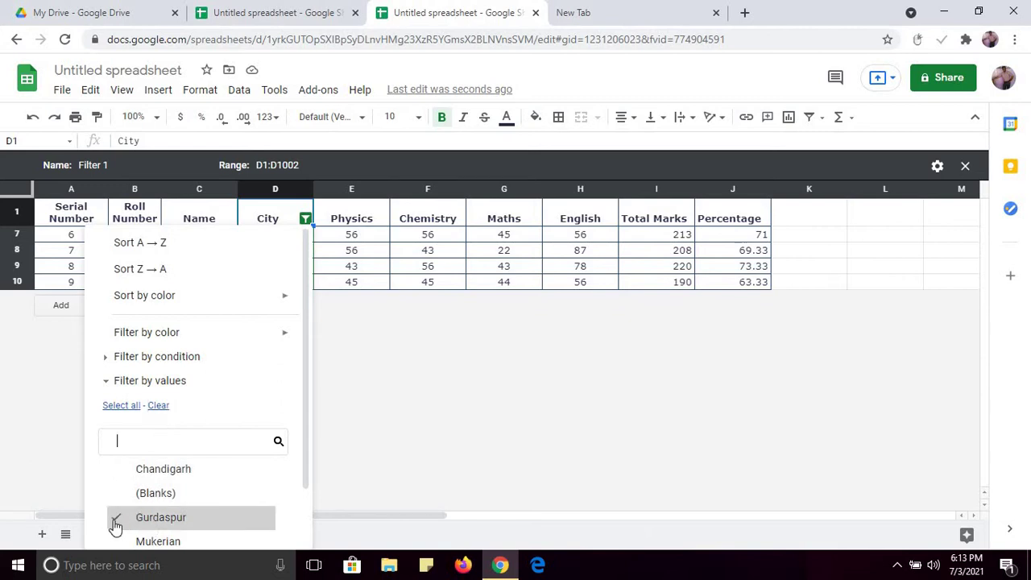
pyautogui.click(377, 382)
# Step: Filter the City column to show only Gurdaspur, and close the filter view when finished
pyautogui.click(307, 222)
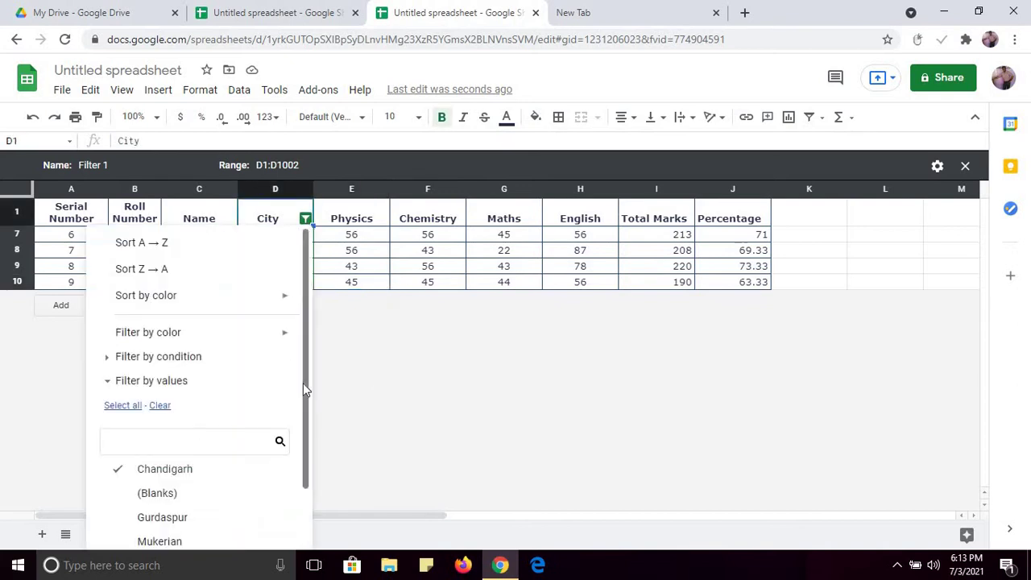
pyautogui.moveTo(306, 379); pyautogui.dragTo(308, 451)
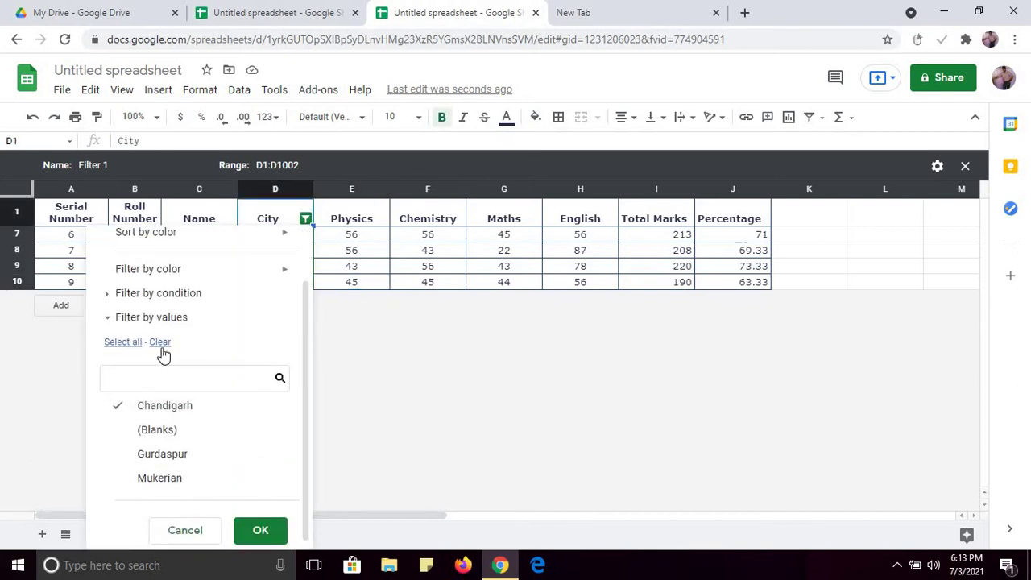
pyautogui.click(160, 343)
pyautogui.click(130, 455)
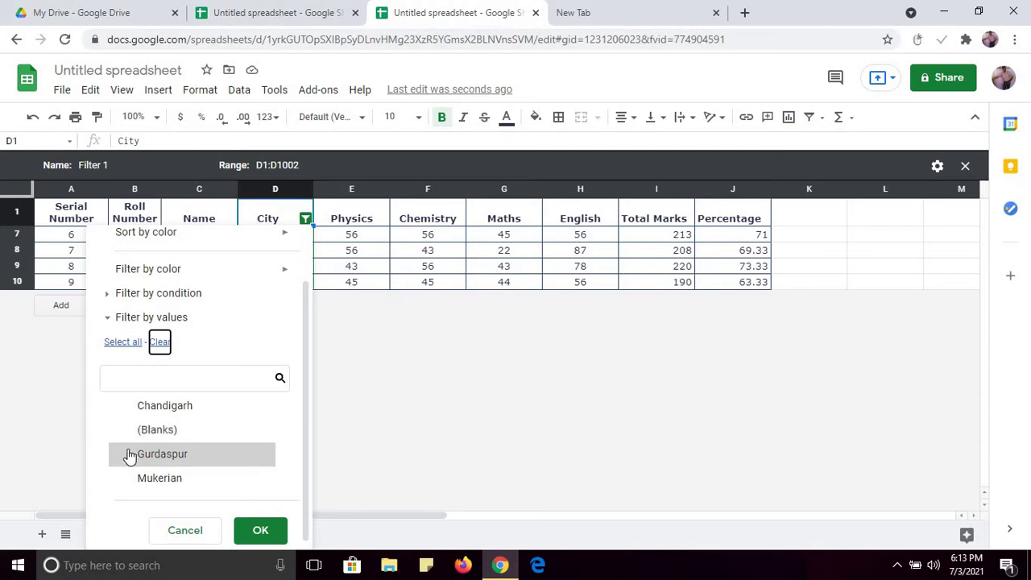
pyautogui.click(262, 531)
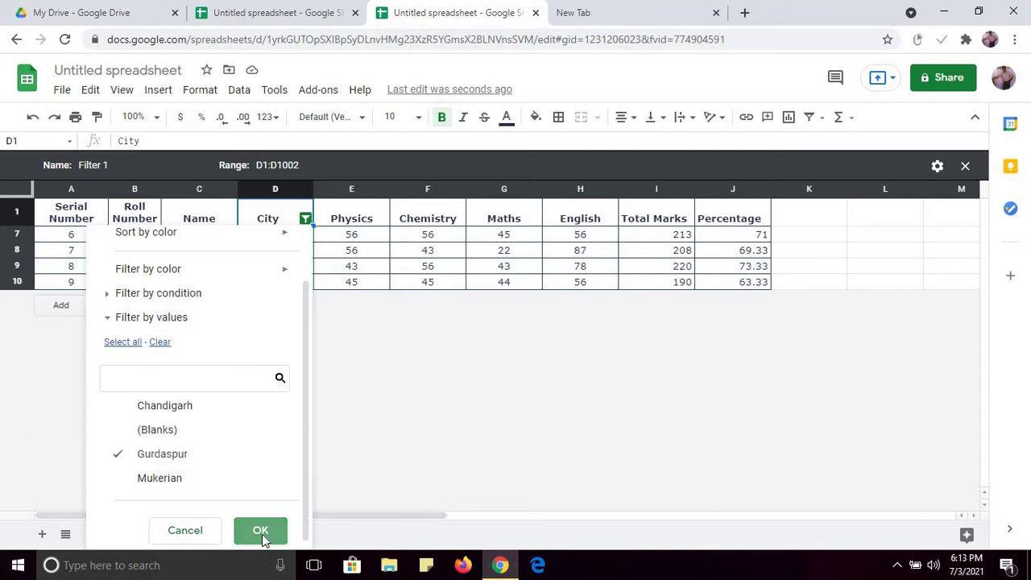
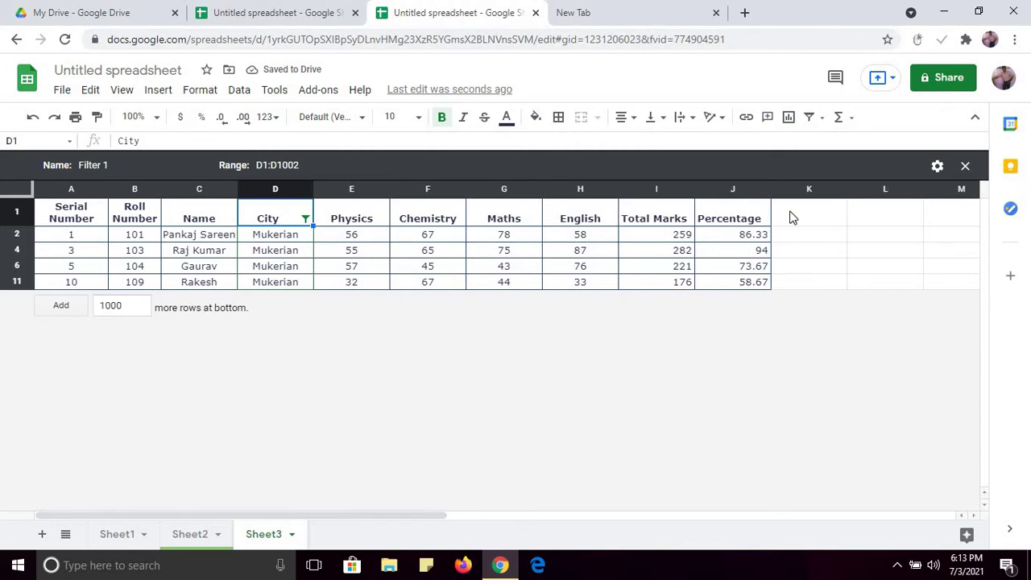
pyautogui.click(965, 167)
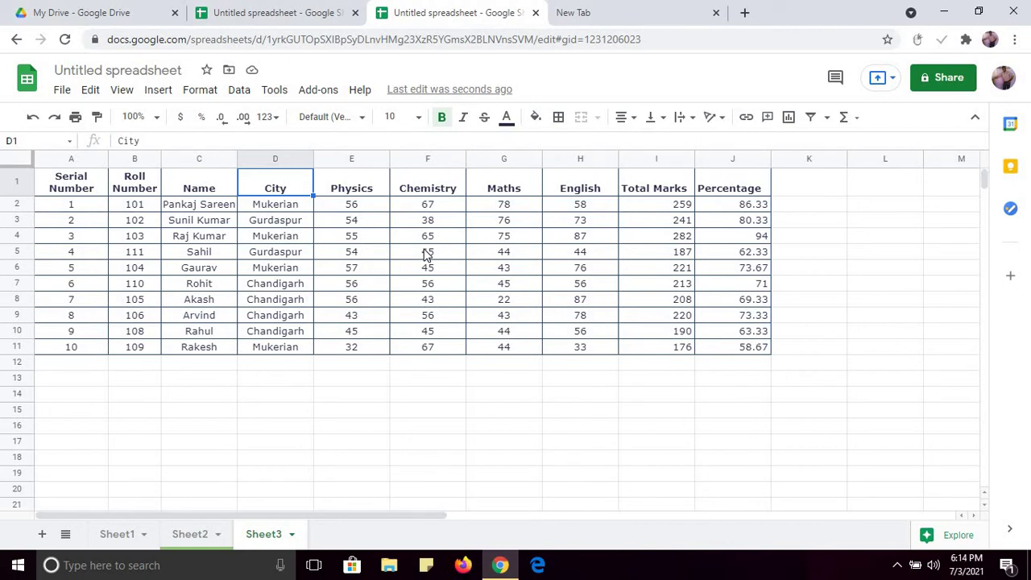
# Step: Go to Sheet1 and apply its saved Filter 1 view to the item sales table
pyautogui.click(125, 537)
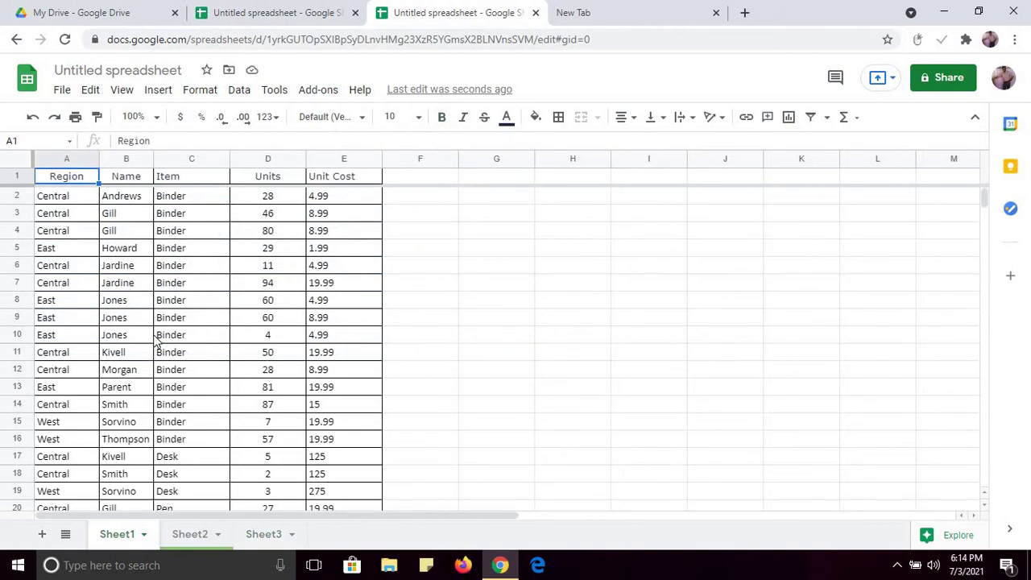
pyautogui.moveTo(984, 203)
pyautogui.mouseDown()
pyautogui.moveTo(986, 233)
pyautogui.moveTo(984, 200)
pyautogui.mouseUp()
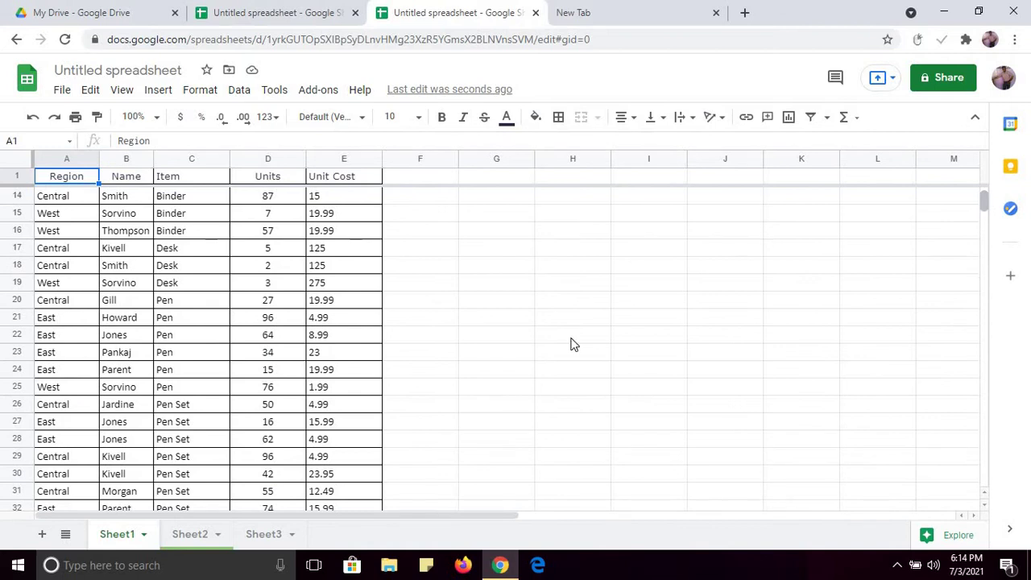
pyautogui.click(827, 121)
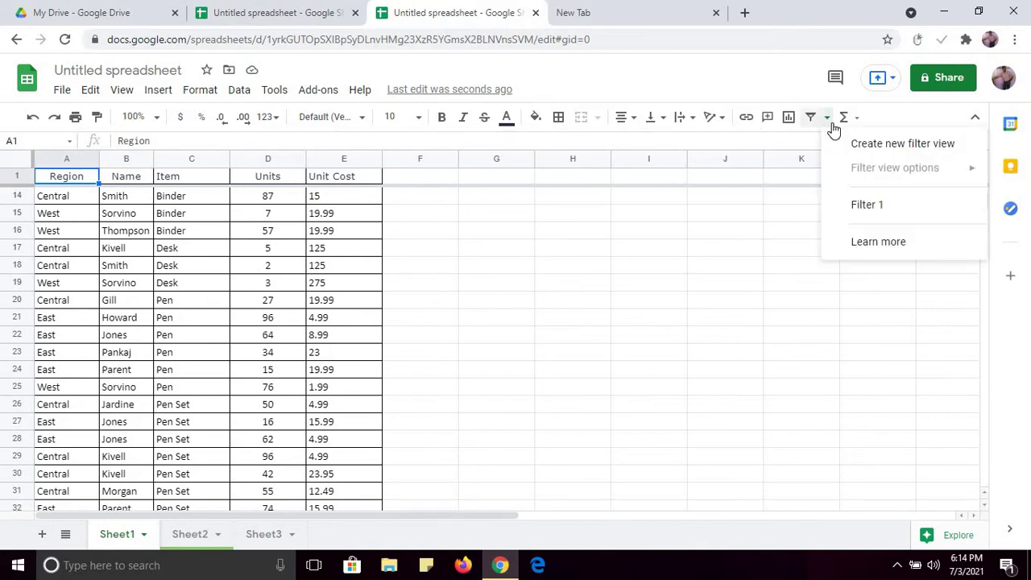
pyautogui.click(856, 208)
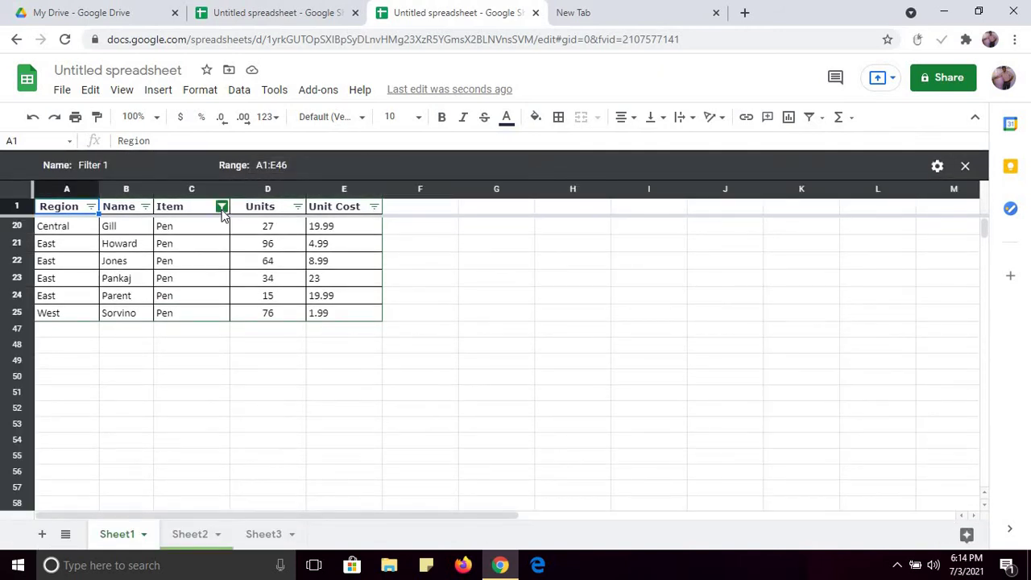
# Step: Clear the Item column's filter values and filter it to show only Pencil
pyautogui.click(222, 208)
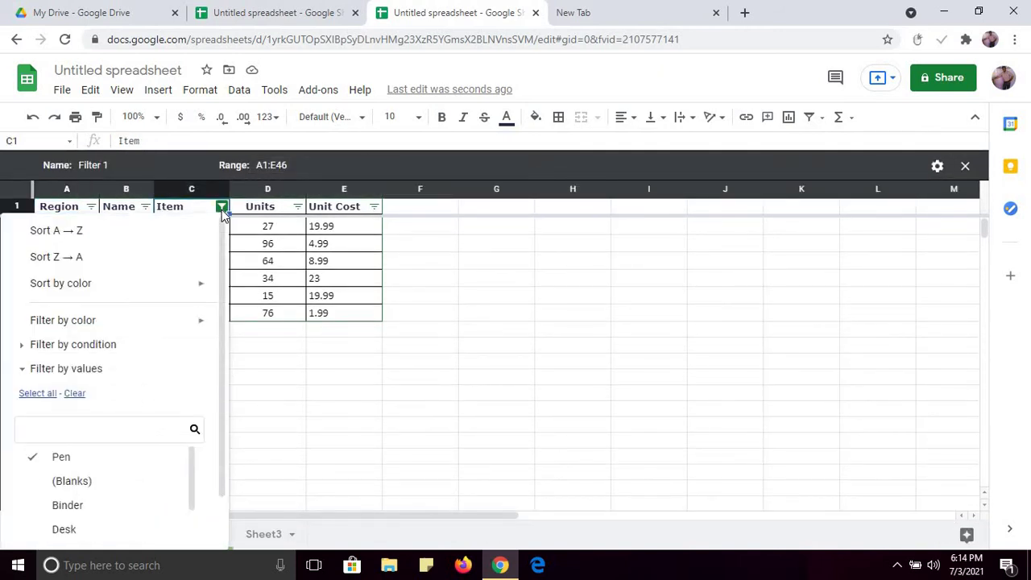
pyautogui.click(78, 398)
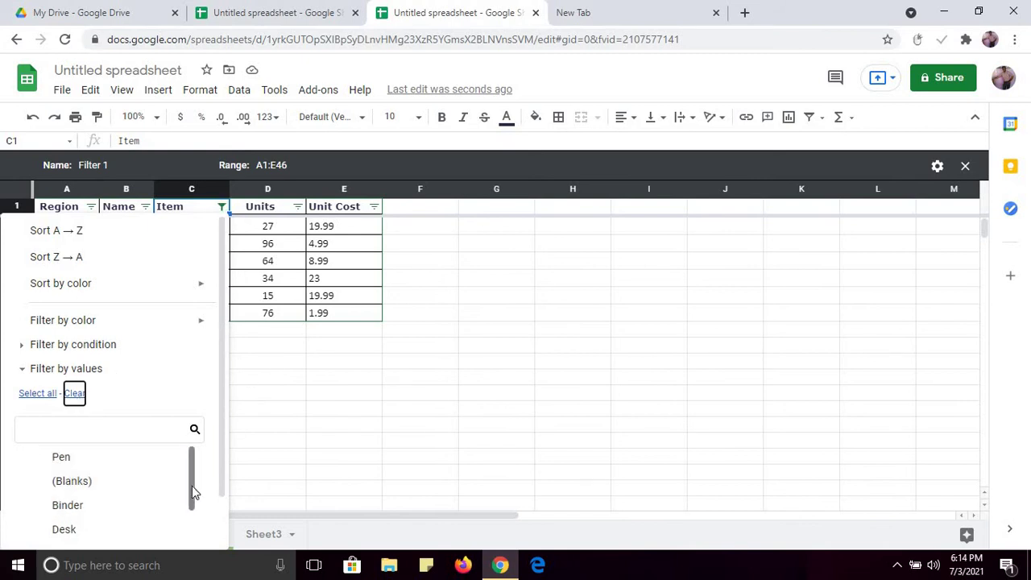
pyautogui.moveTo(194, 490); pyautogui.dragTo(193, 527)
pyautogui.scroll(-2, 221, 483)
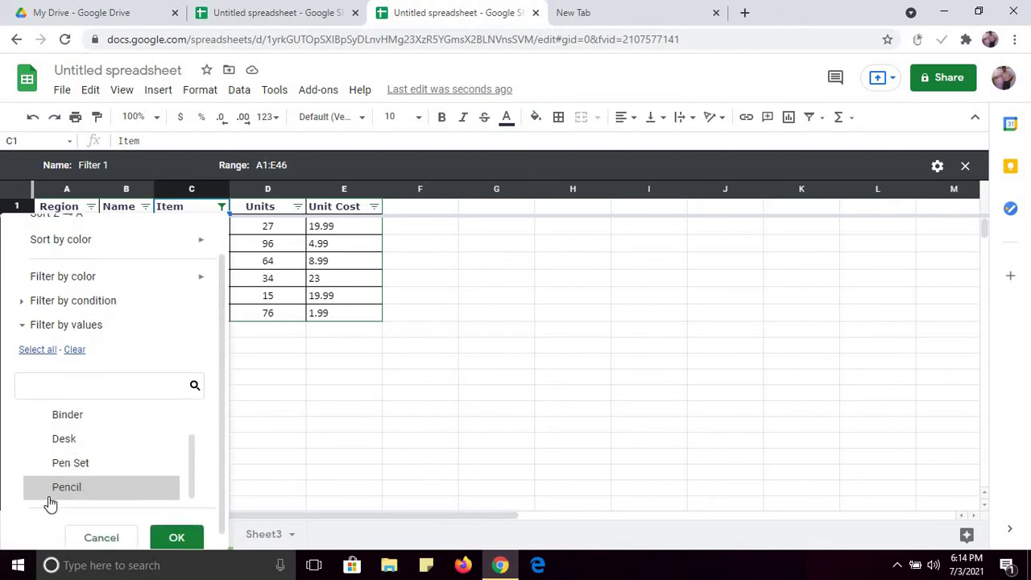
pyautogui.click(50, 496)
pyautogui.click(177, 540)
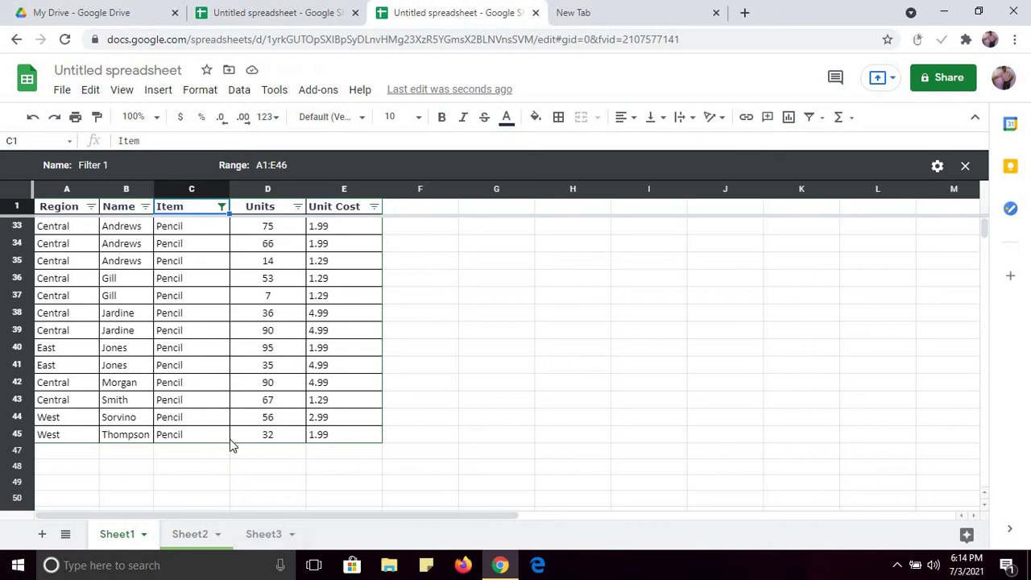
# Step: Check the filter options of the Name column, close them, and go to Sheet3
pyautogui.click(144, 207)
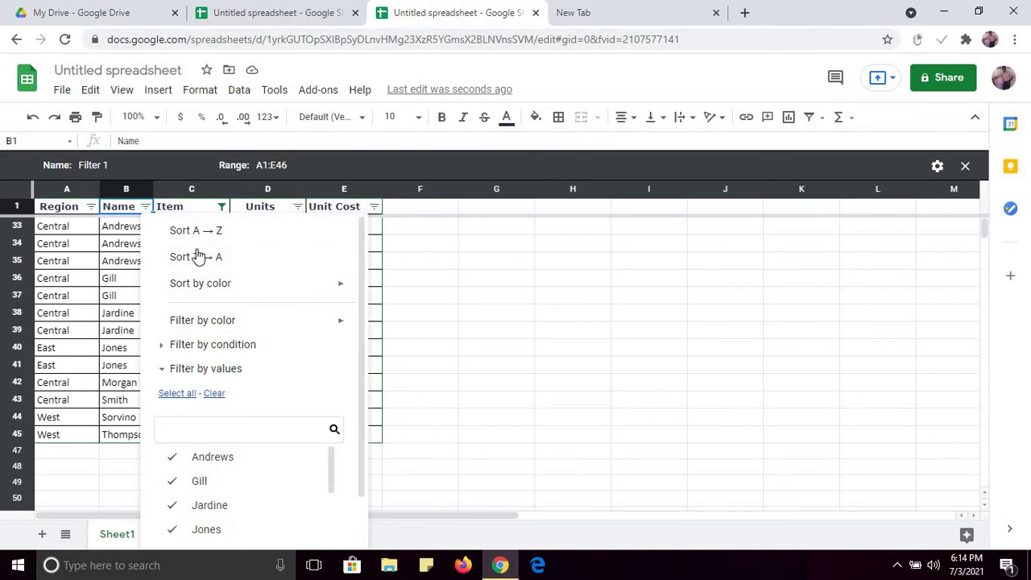
pyautogui.click(439, 405)
pyautogui.click(267, 536)
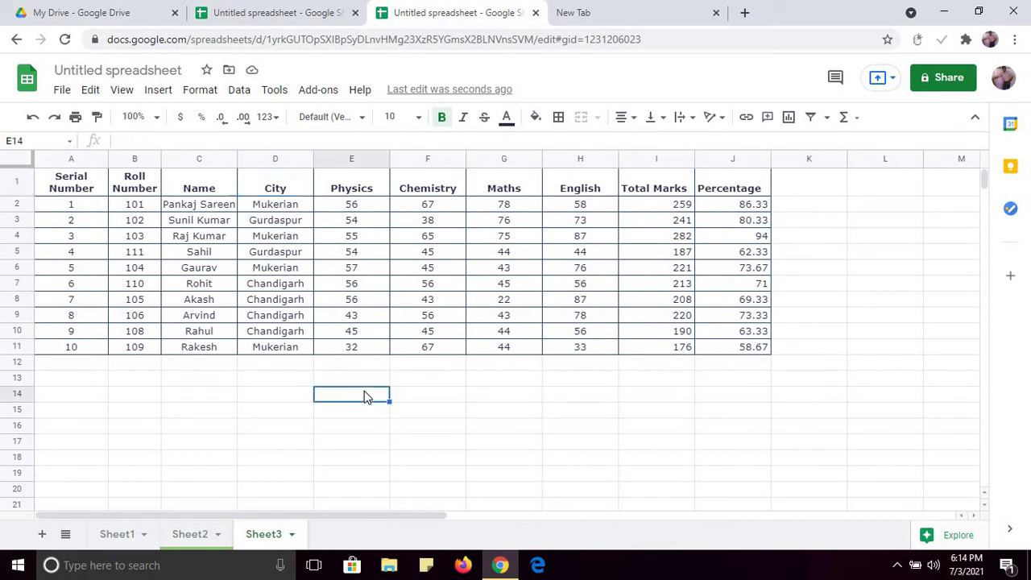
pyautogui.click(364, 395)
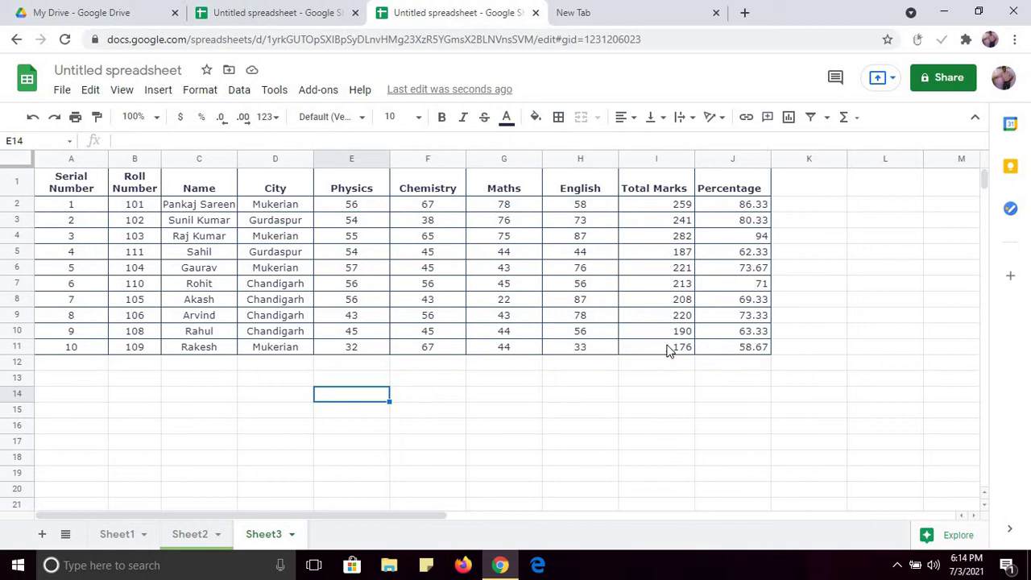
# Step: Sort the whole sheet by the Total Marks column, A → Z, and undo the sort after reviewing the order
pyautogui.click(674, 190)
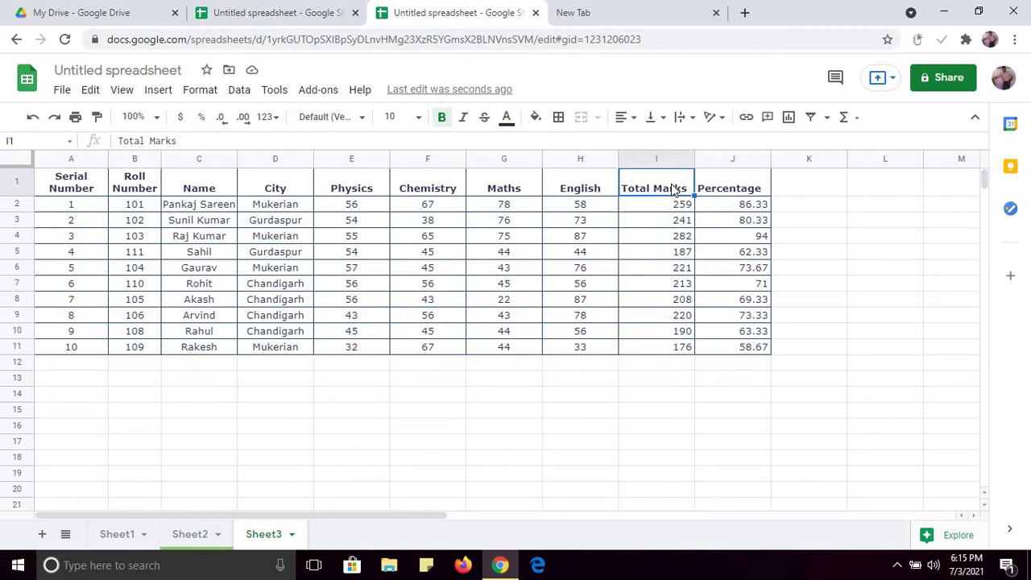
pyautogui.click(239, 91)
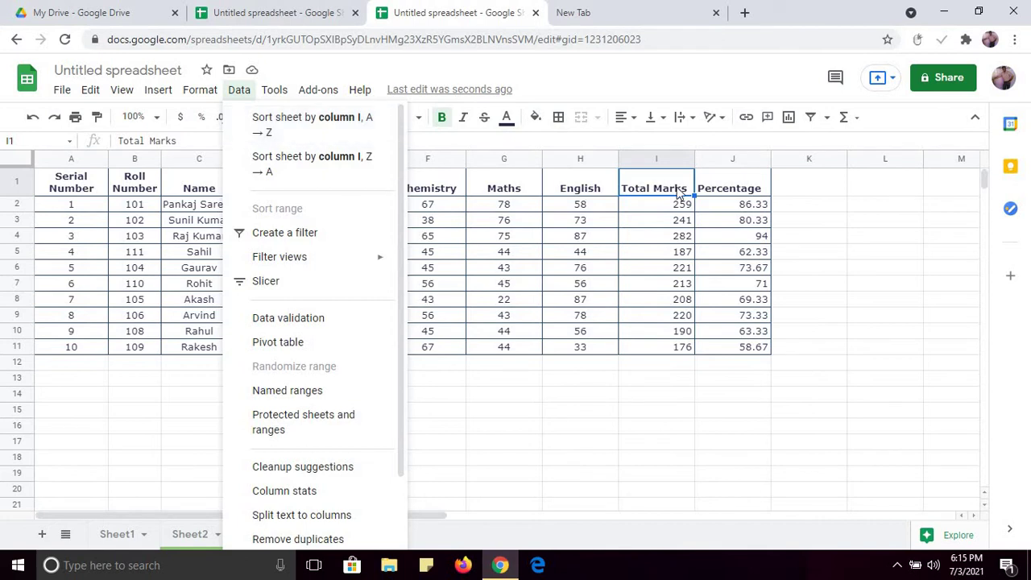
pyautogui.click(653, 158)
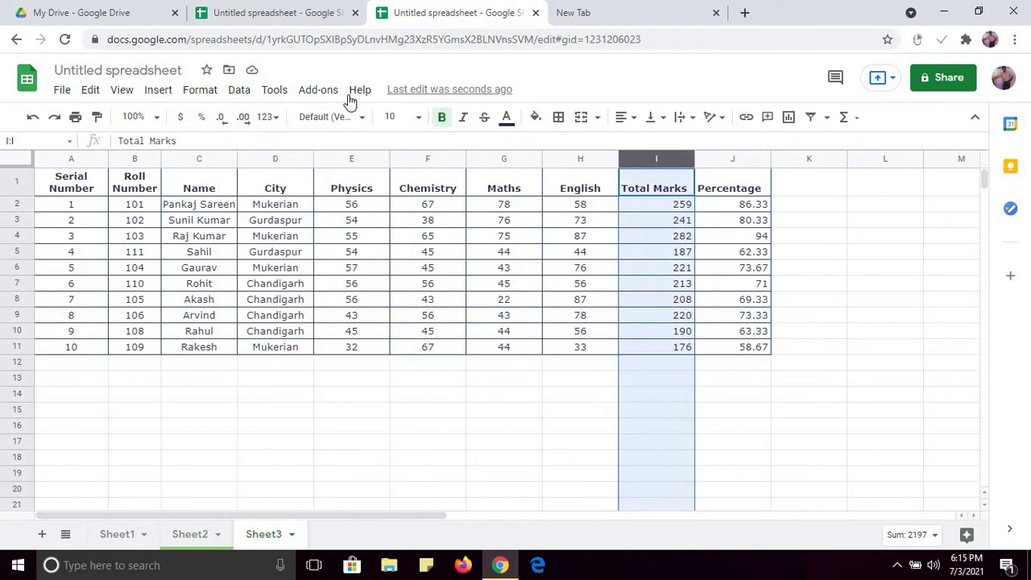
pyautogui.click(239, 89)
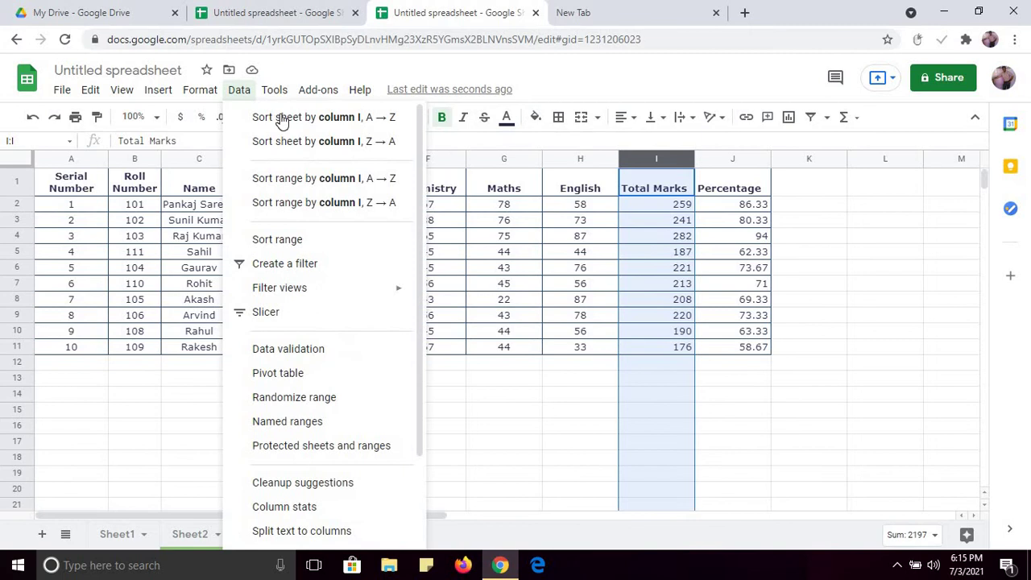
pyautogui.click(330, 130)
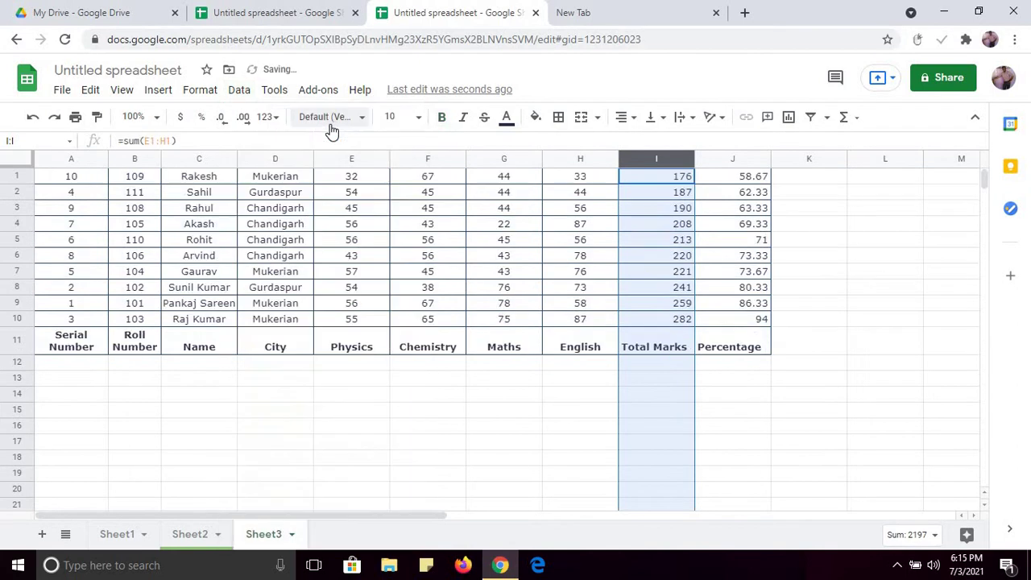
pyautogui.click(582, 399)
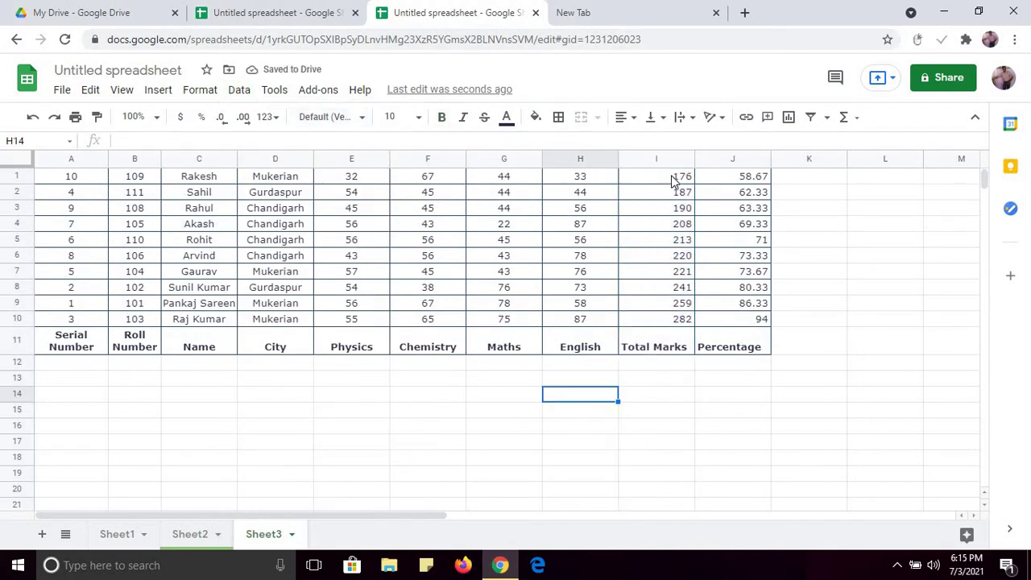
pyautogui.moveTo(673, 180); pyautogui.dragTo(674, 320)
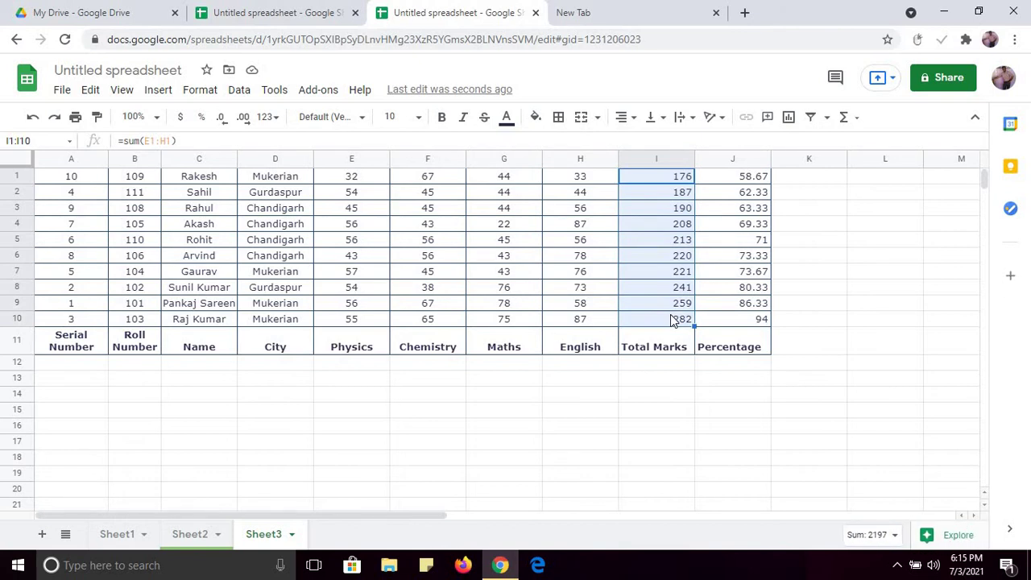
pyautogui.hotkey('ctrl', 'z')
pyautogui.click(589, 391)
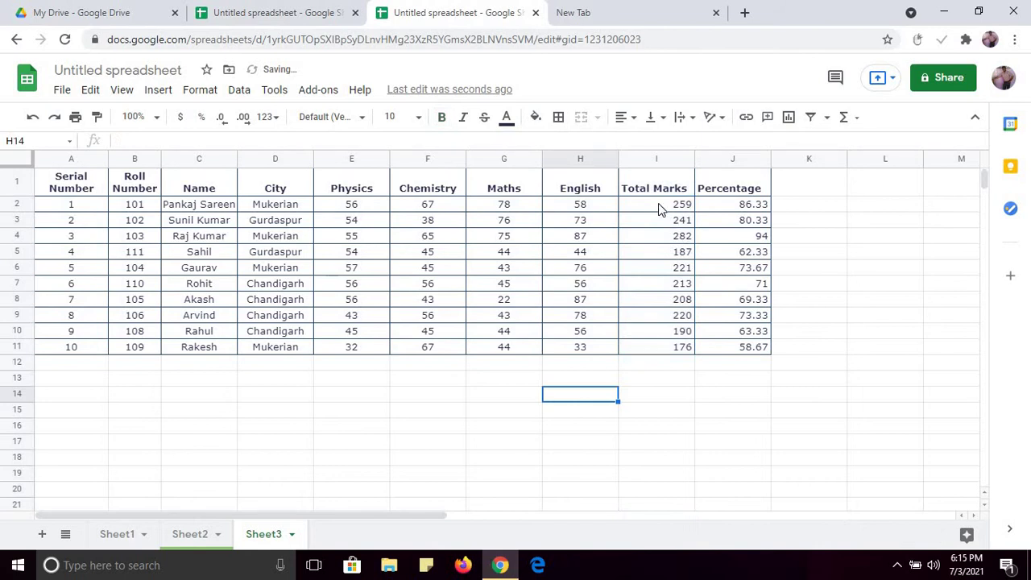
# Step: Select only the totals in I2:I11, sort the sheet by column I, A → Z, and undo the sort
pyautogui.moveTo(658, 202); pyautogui.dragTo(664, 352)
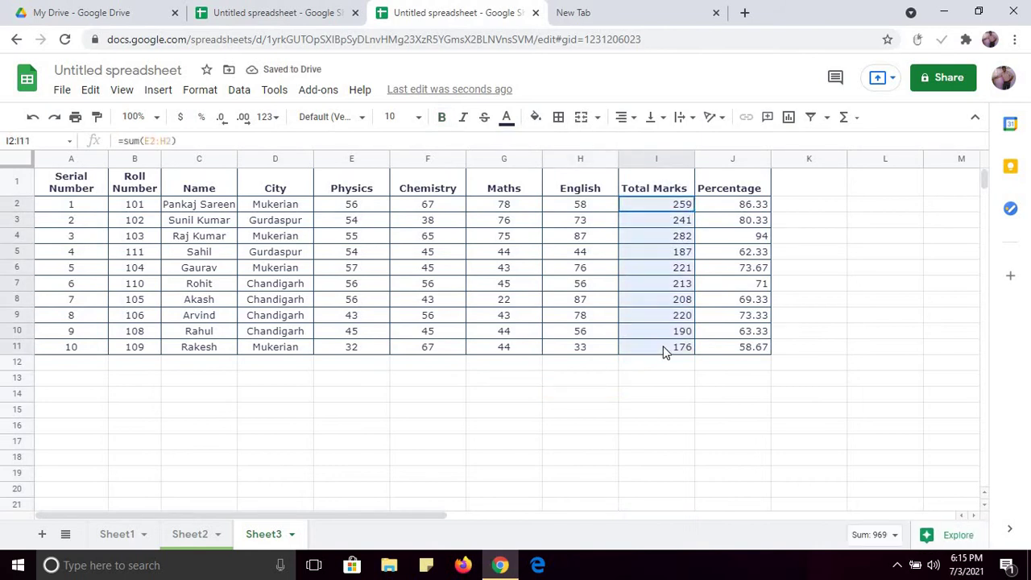
pyautogui.click(240, 90)
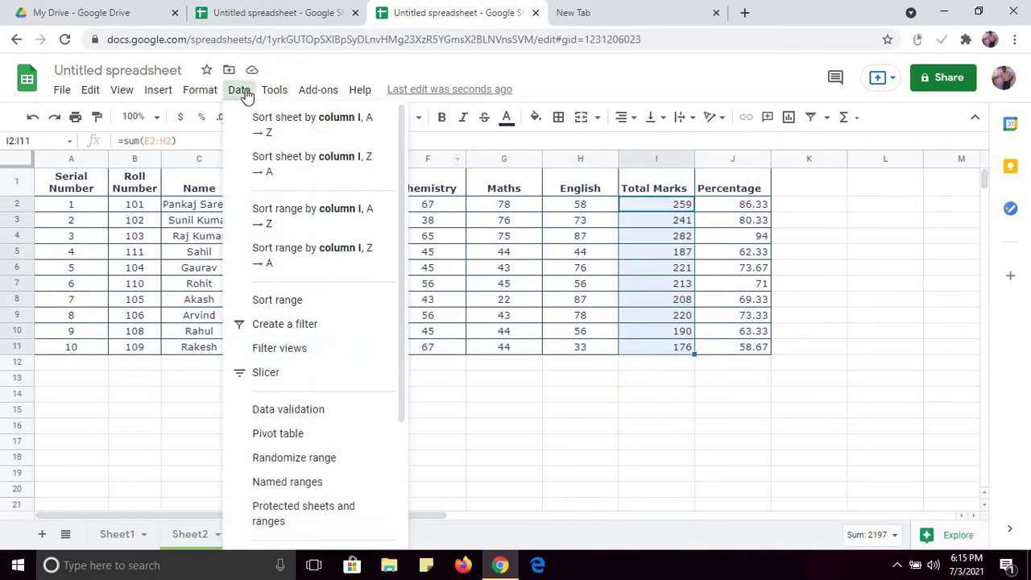
pyautogui.click(286, 130)
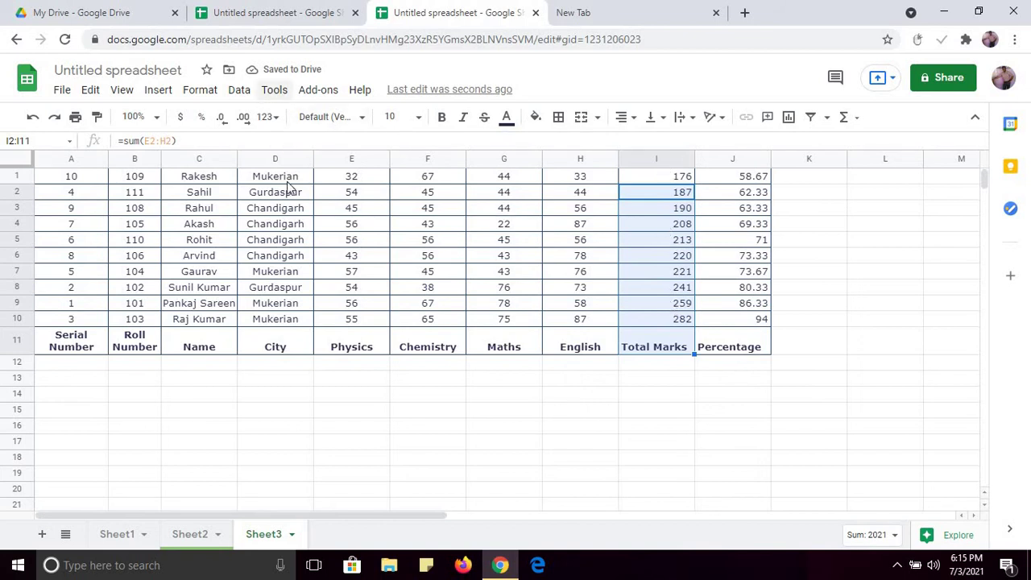
pyautogui.hotkey('ctrl', 'z')
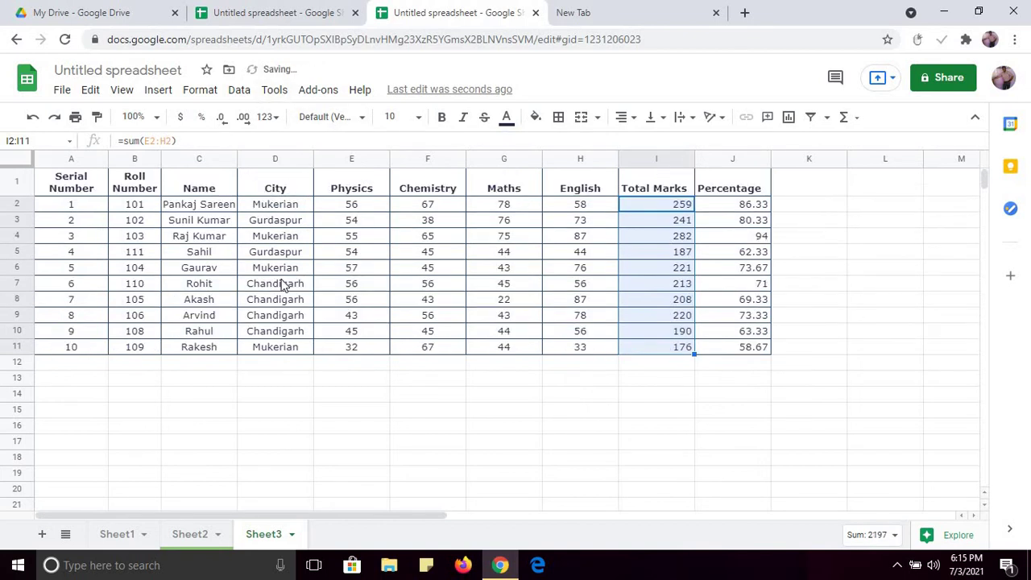
pyautogui.click(292, 399)
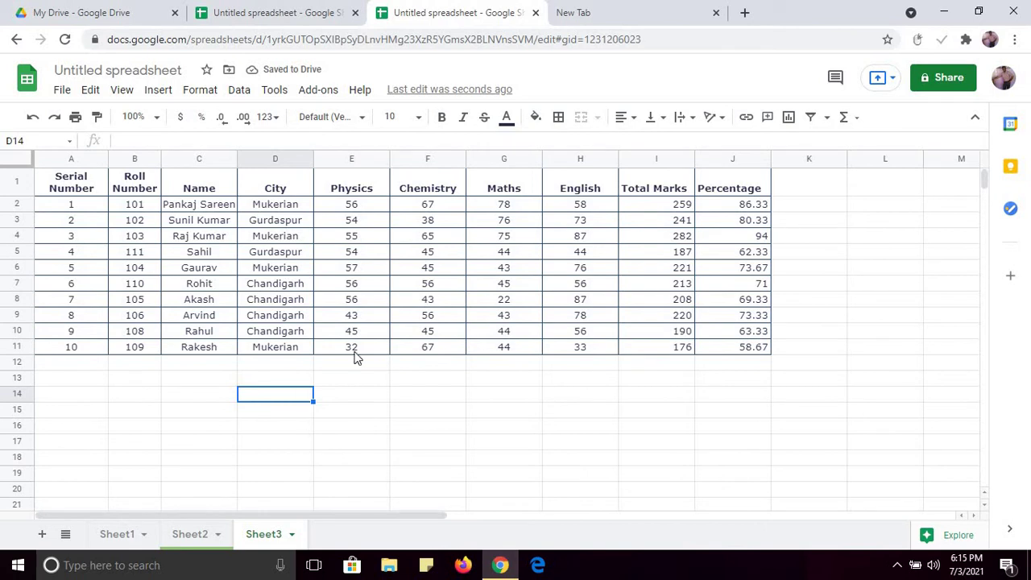
# Step: Sort the sheet by the Percentage column, A → Z, and undo the sort
pyautogui.click(741, 159)
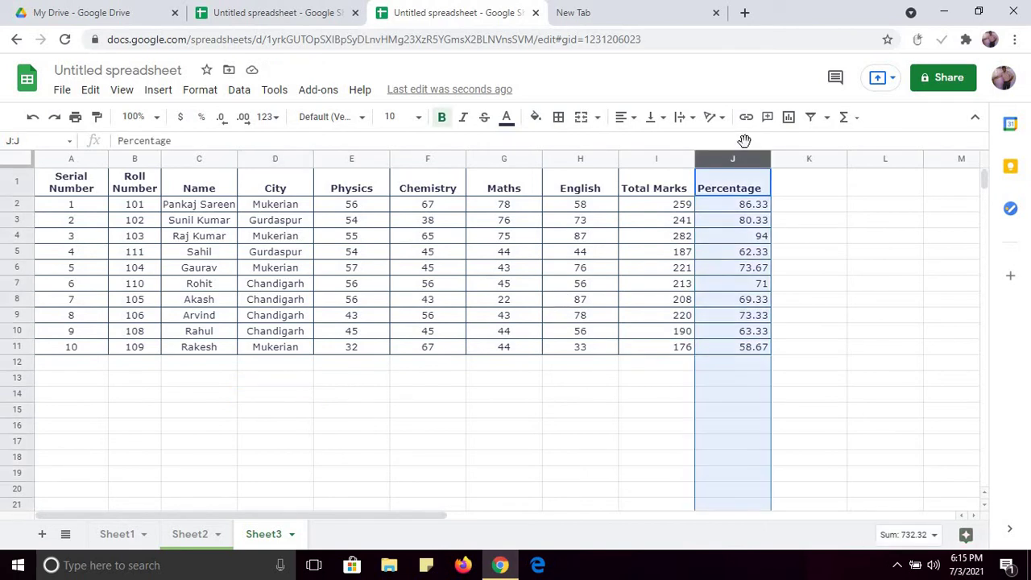
pyautogui.click(239, 92)
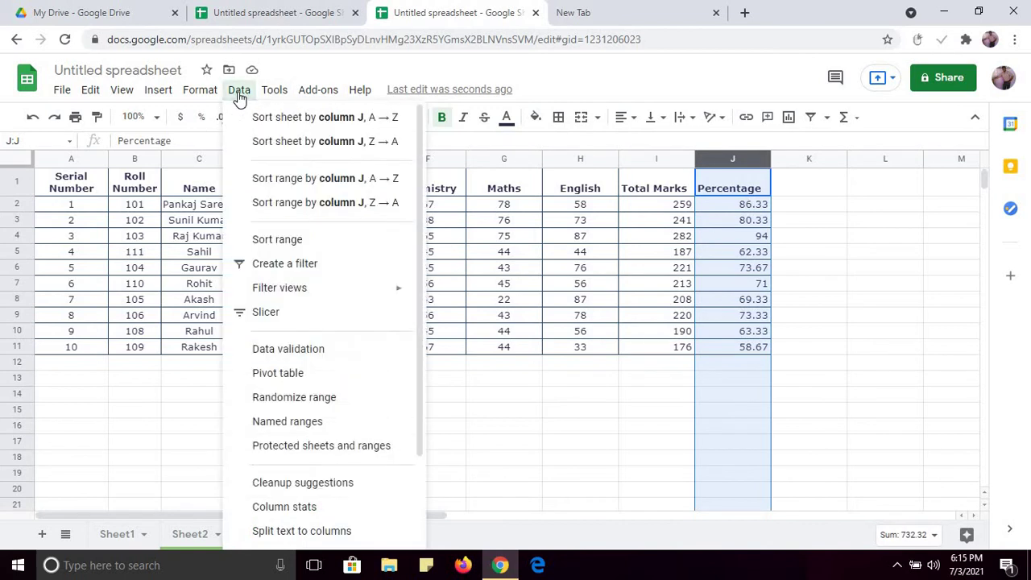
pyautogui.click(290, 120)
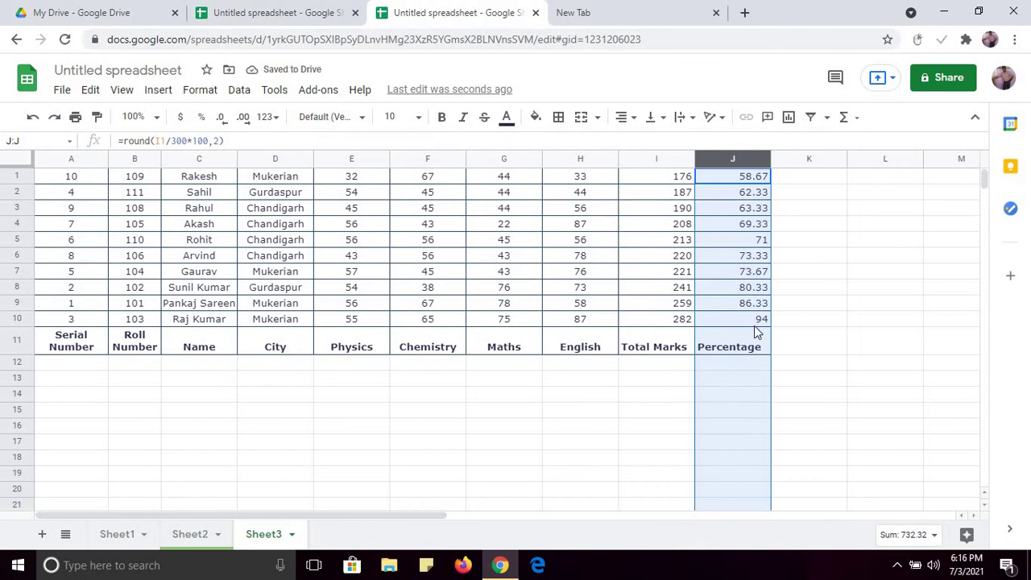
pyautogui.hotkey('ctrl', 'z')
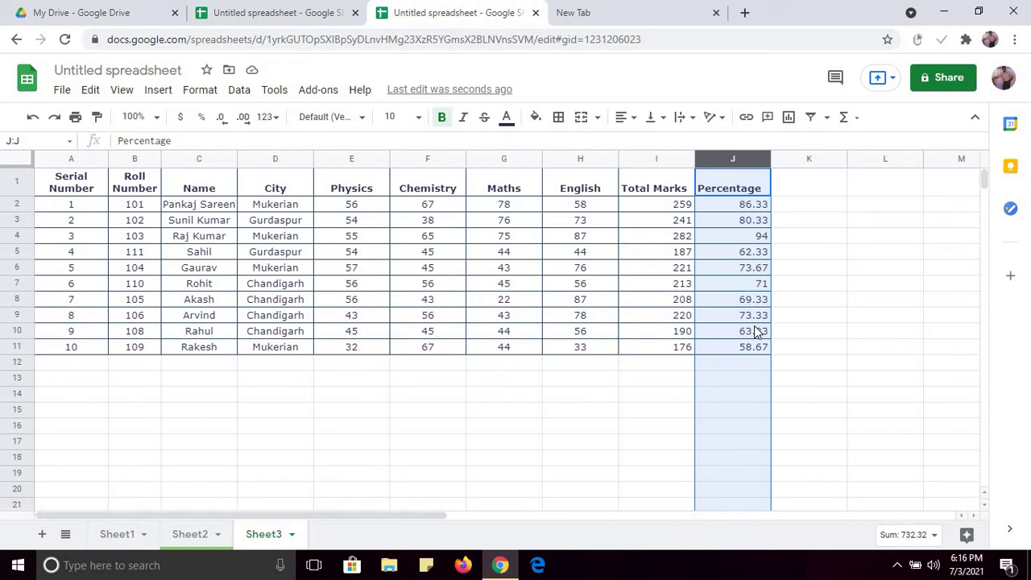
pyautogui.click(270, 393)
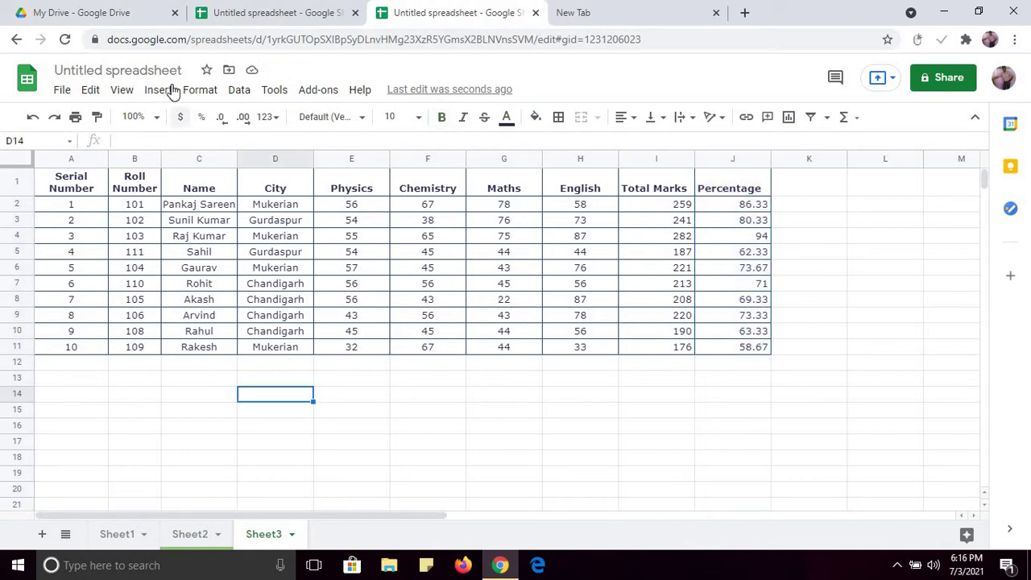
# Step: Rename the spreadsheet as Student Record
pyautogui.click(185, 70)
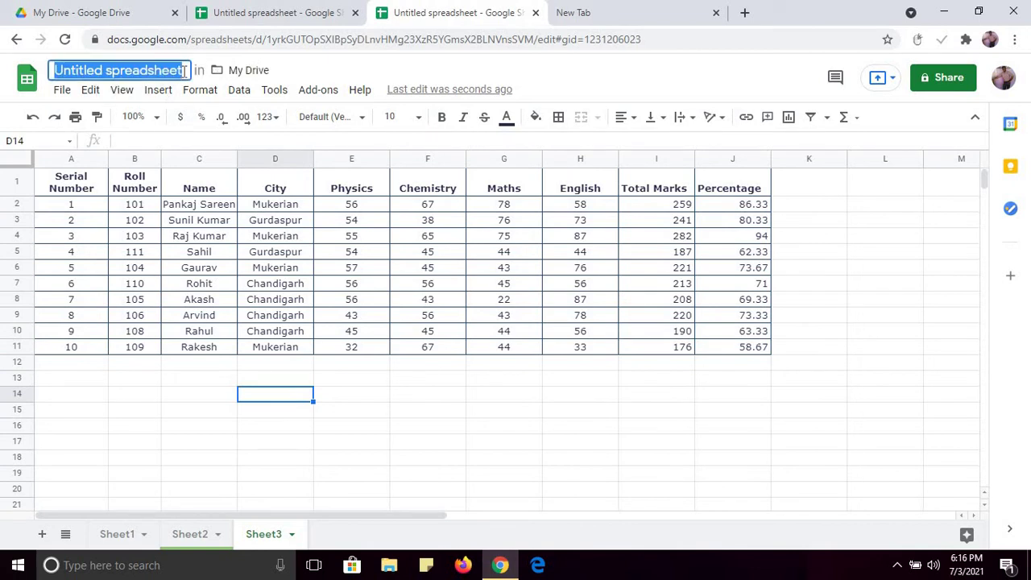
pyautogui.write('Studet')
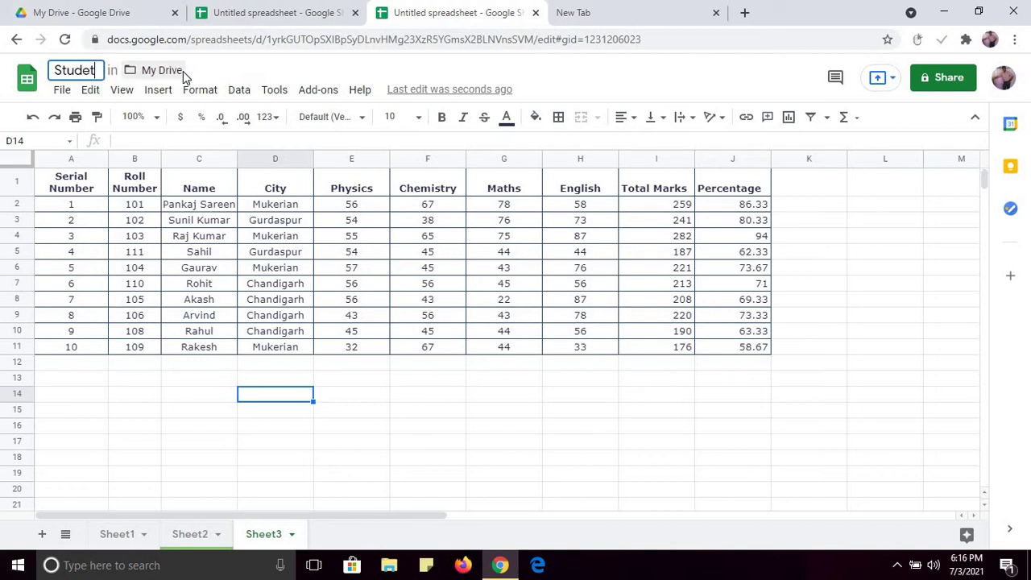
pyautogui.press('BackSpace')
pyautogui.write('n')
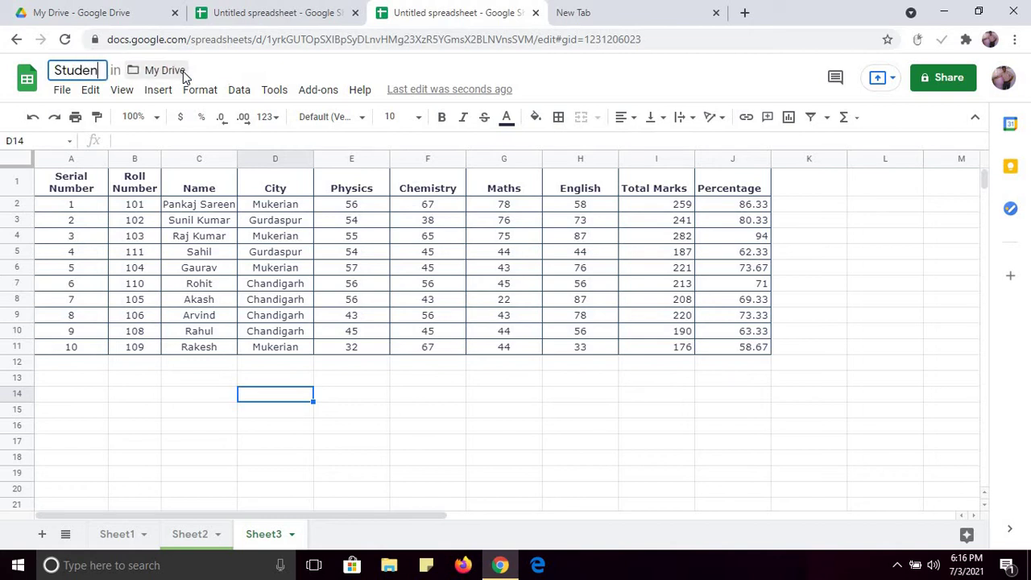
pyautogui.write('t Record')
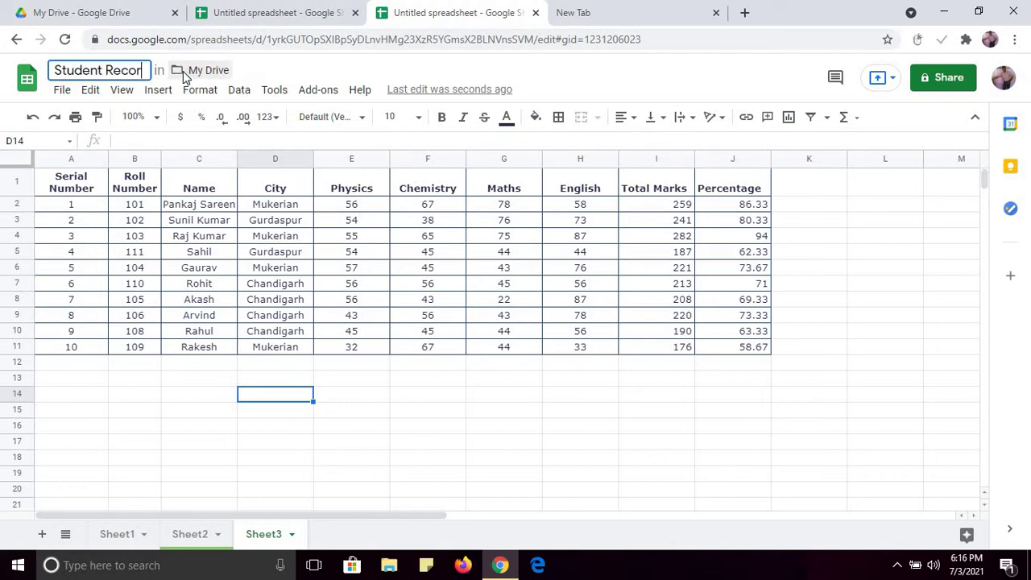
pyautogui.click(150, 384)
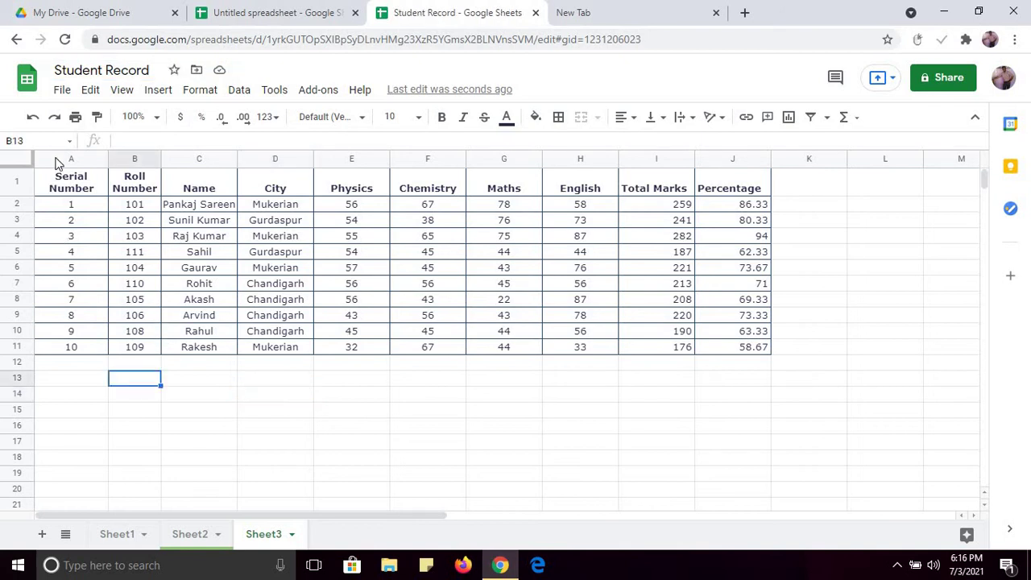
# Step: Open the PDF download settings, review the export range and paper size choices, and cancel the export
pyautogui.click(62, 90)
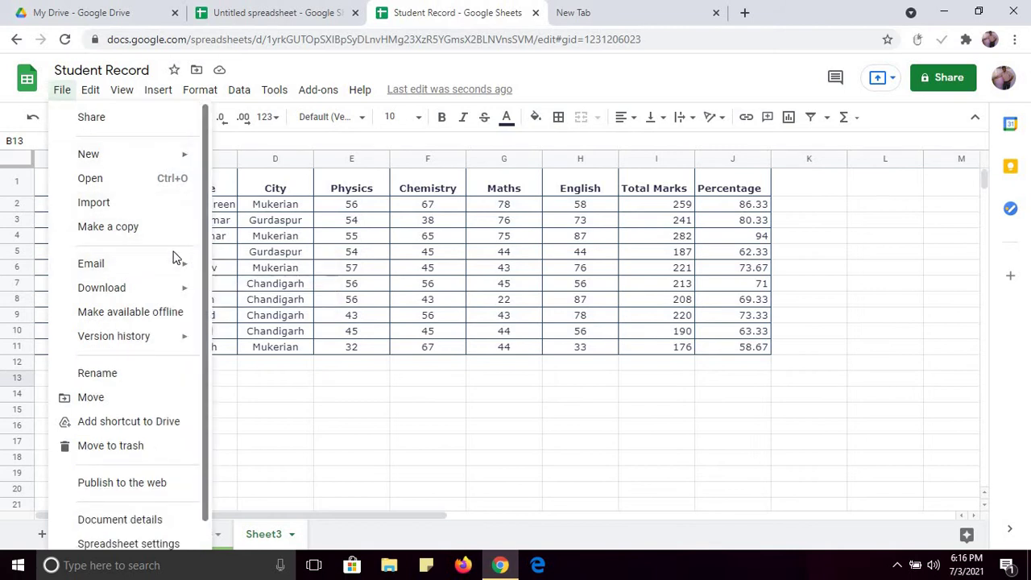
pyautogui.moveTo(184, 269)
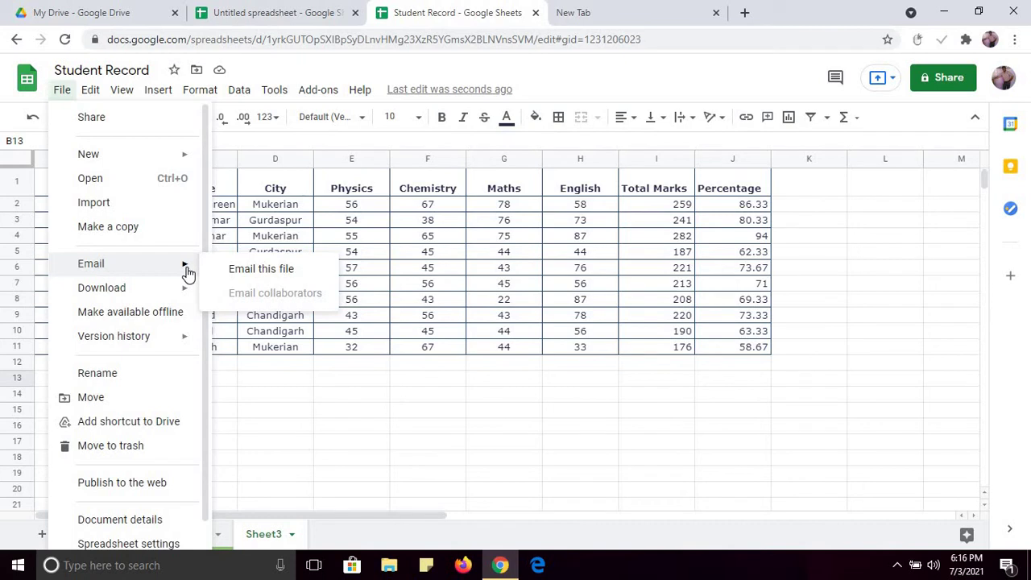
pyautogui.moveTo(186, 297)
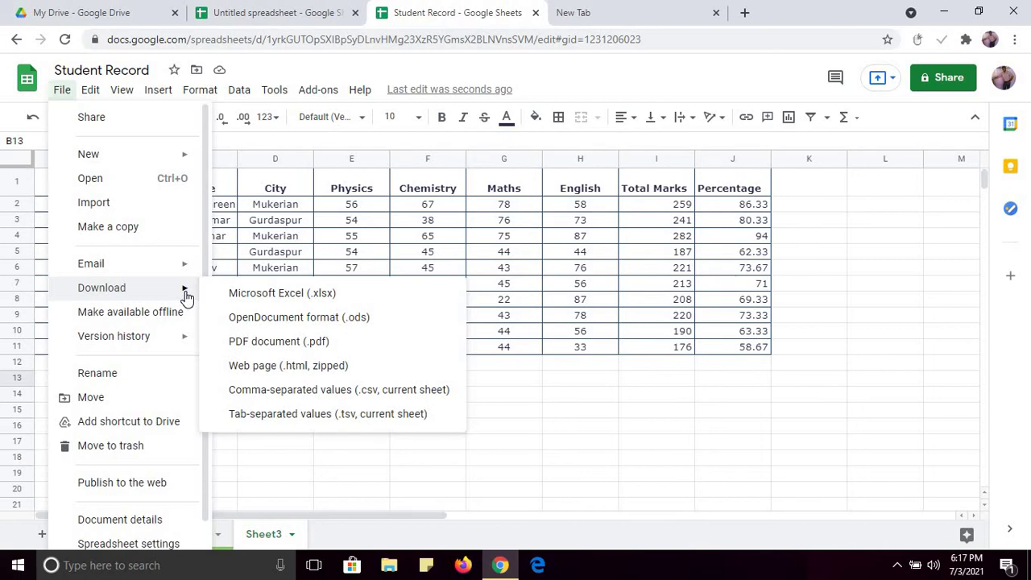
pyautogui.click(272, 341)
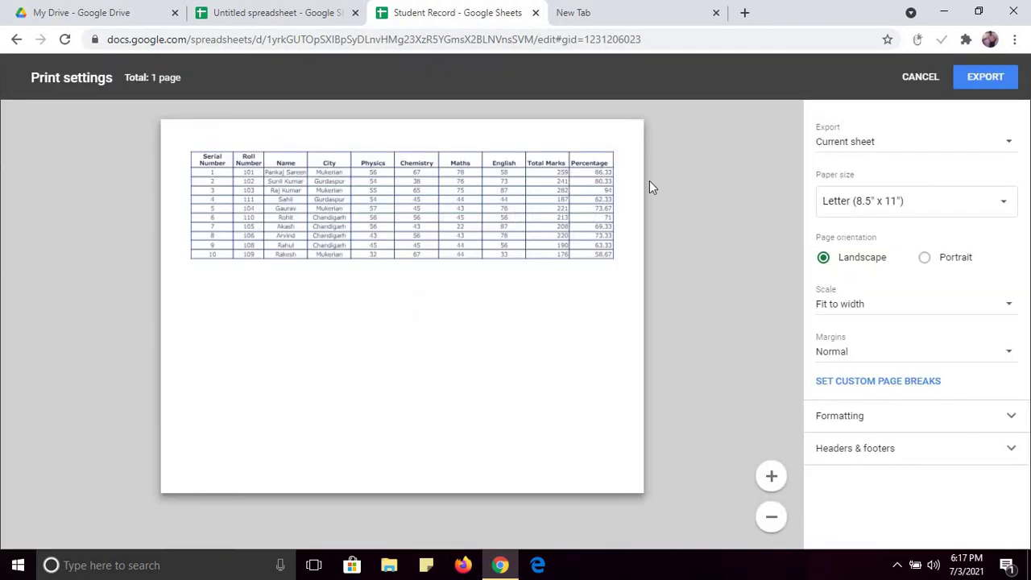
pyautogui.click(866, 147)
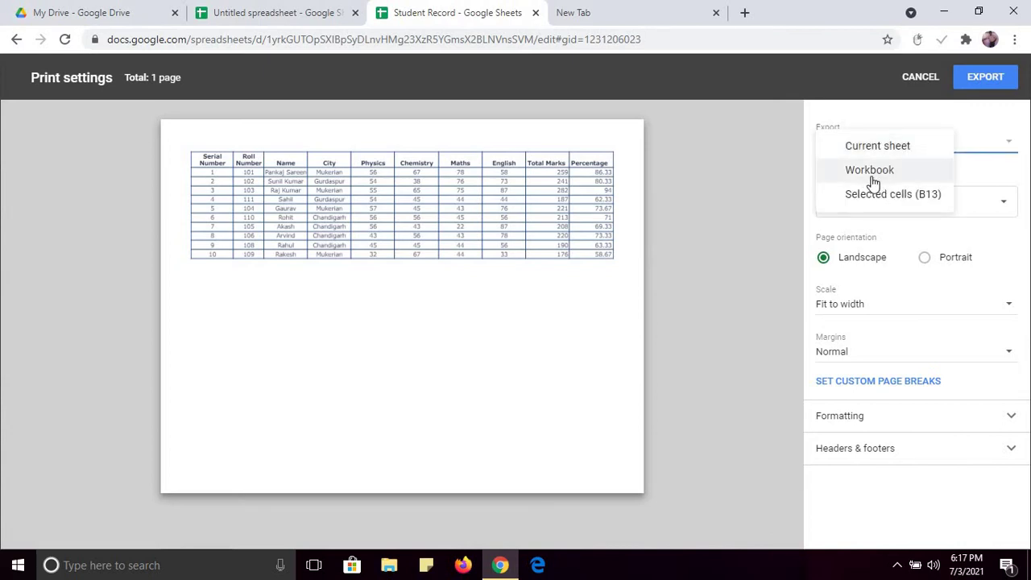
pyautogui.click(847, 123)
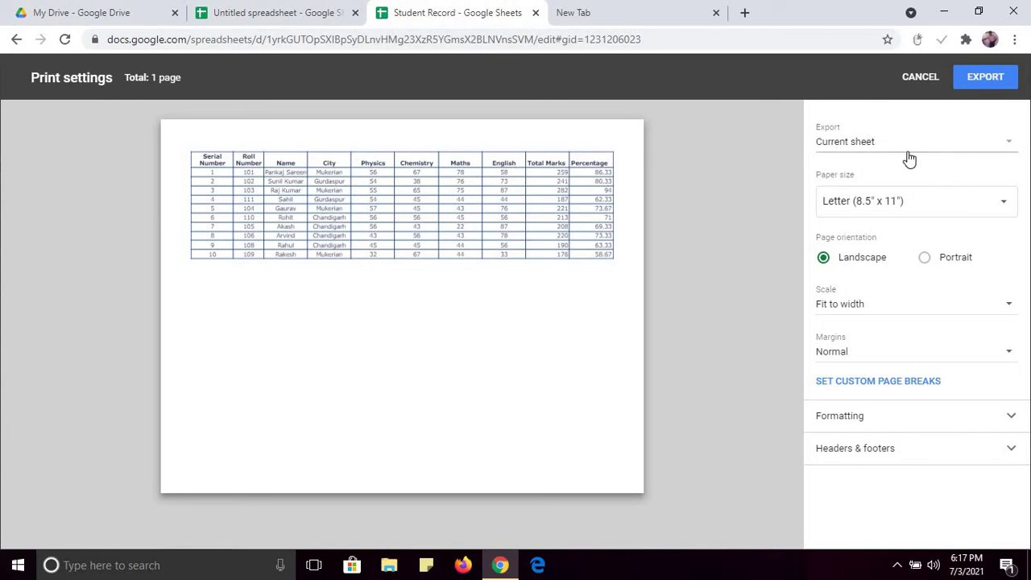
pyautogui.click(912, 209)
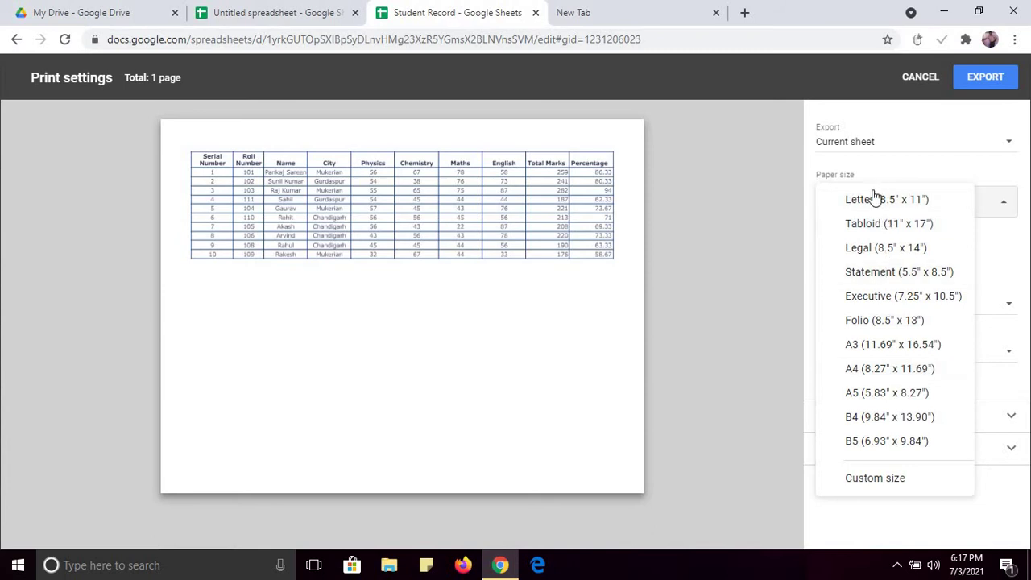
pyautogui.click(886, 175)
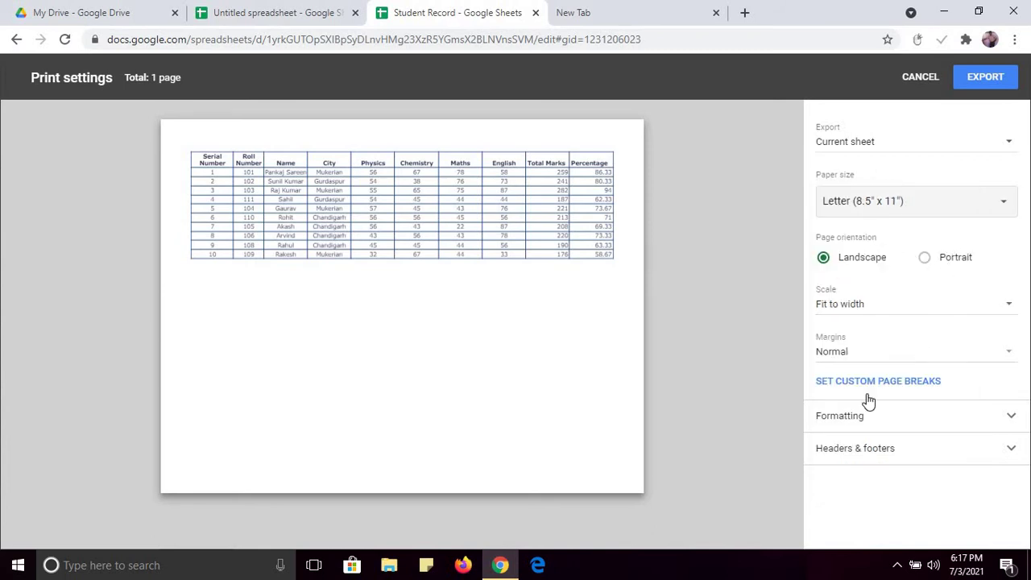
pyautogui.click(920, 77)
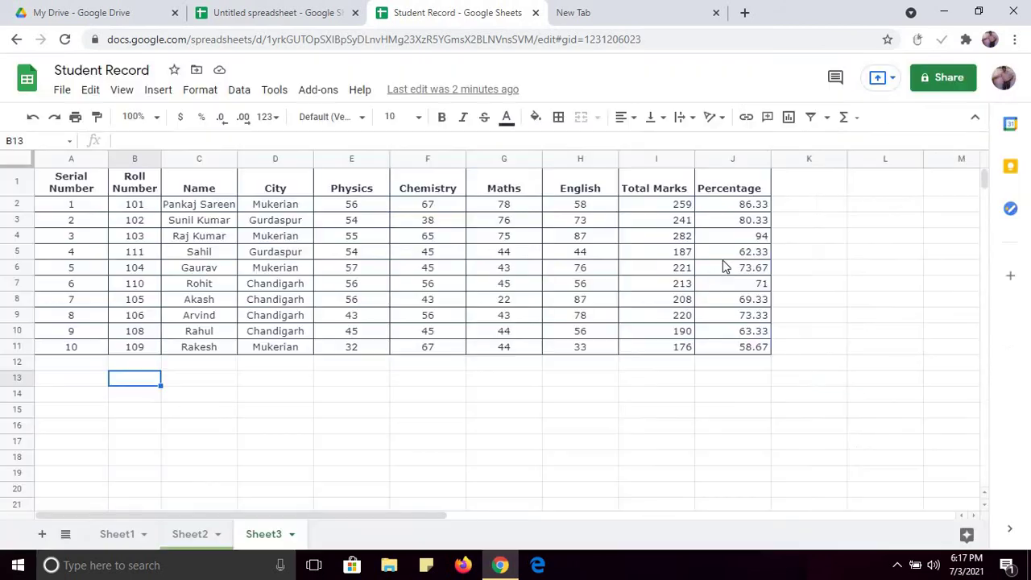
# Step: Download the spreadsheet as a Microsoft Excel (.xlsx) file and dismiss the browser's download bar
pyautogui.click(64, 91)
pyautogui.moveTo(184, 288)
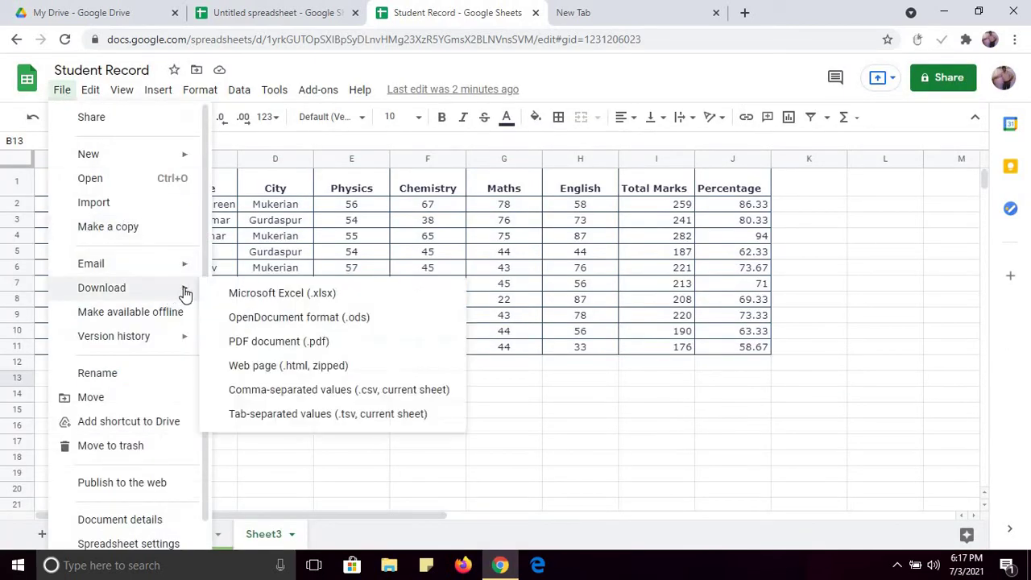
pyautogui.click(260, 294)
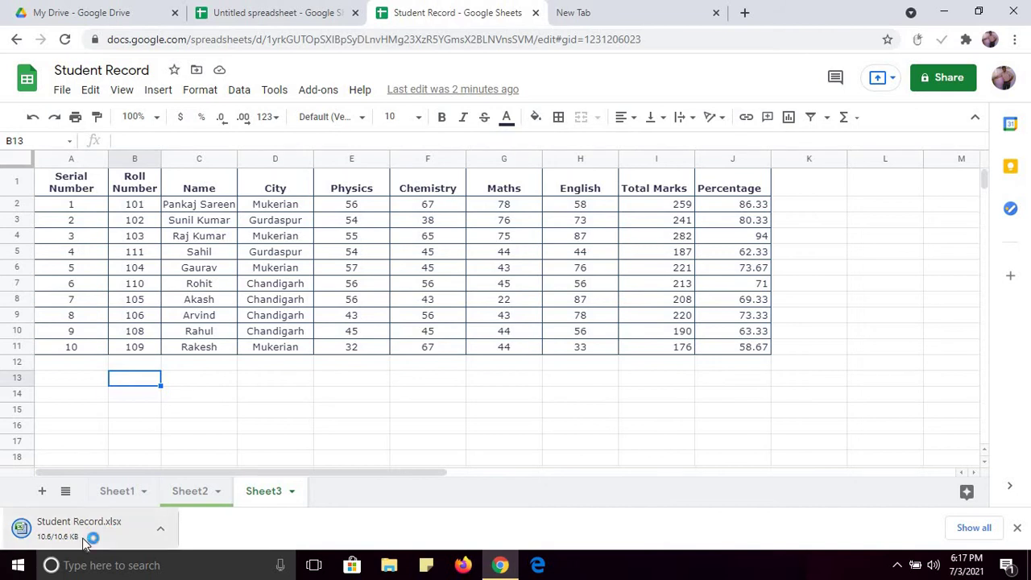
pyautogui.click(110, 532)
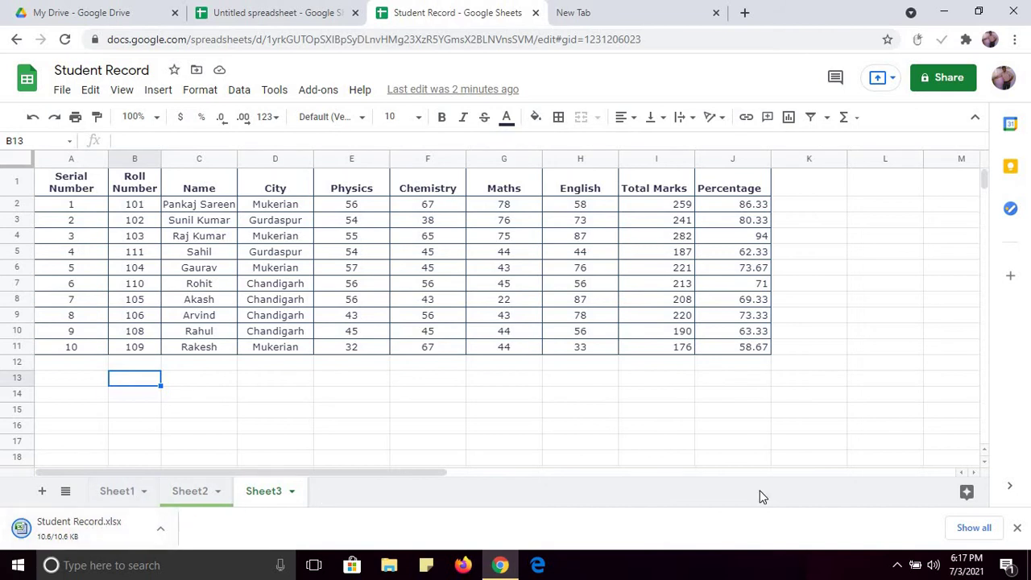
pyautogui.click(1016, 528)
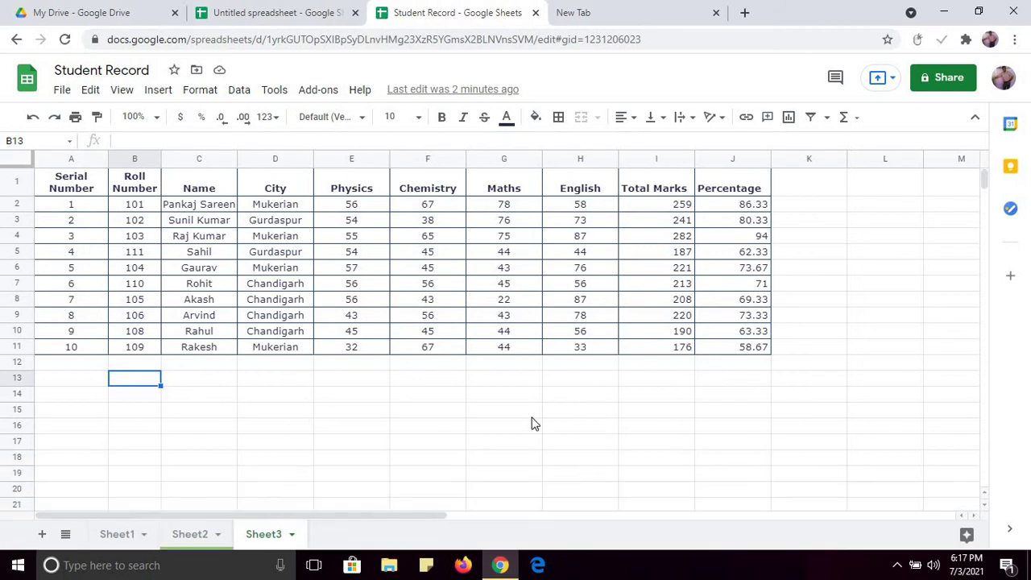
pyautogui.click(522, 416)
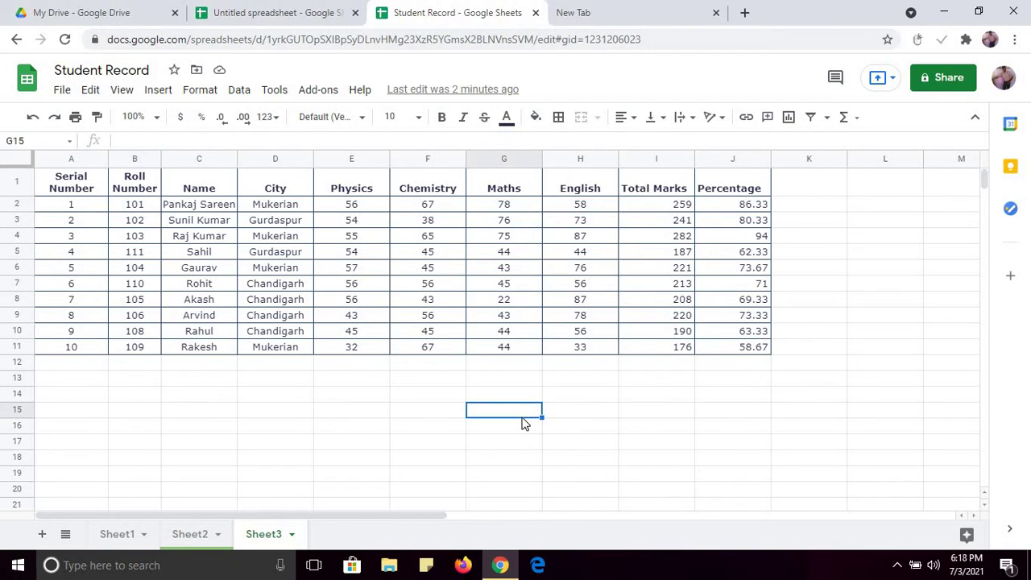
# Step: Review the Publish to the web options for Link and Embed, including the sheet choices, and close the dialog without publishing
pyautogui.click(64, 91)
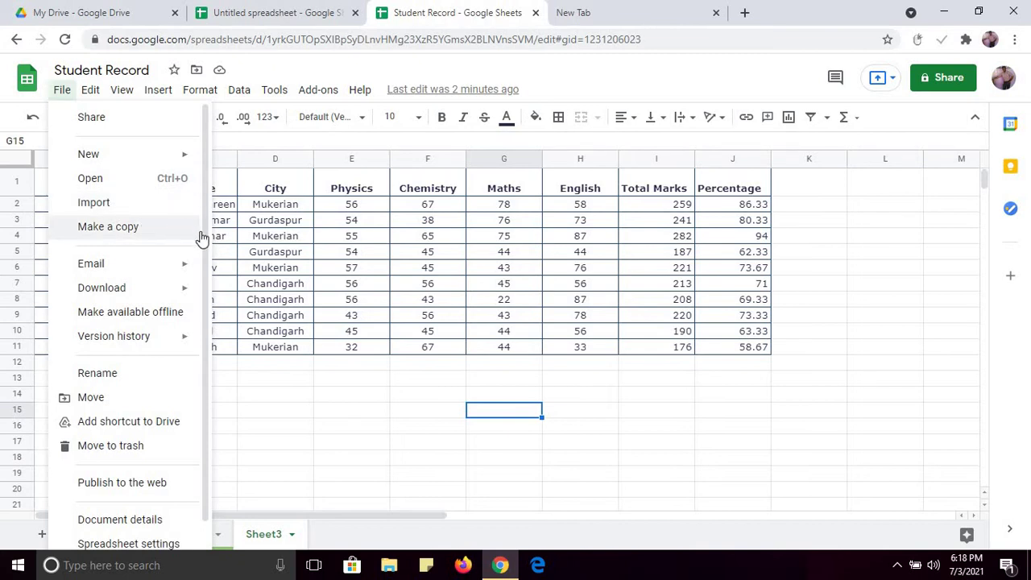
pyautogui.scroll(-1, 205, 251)
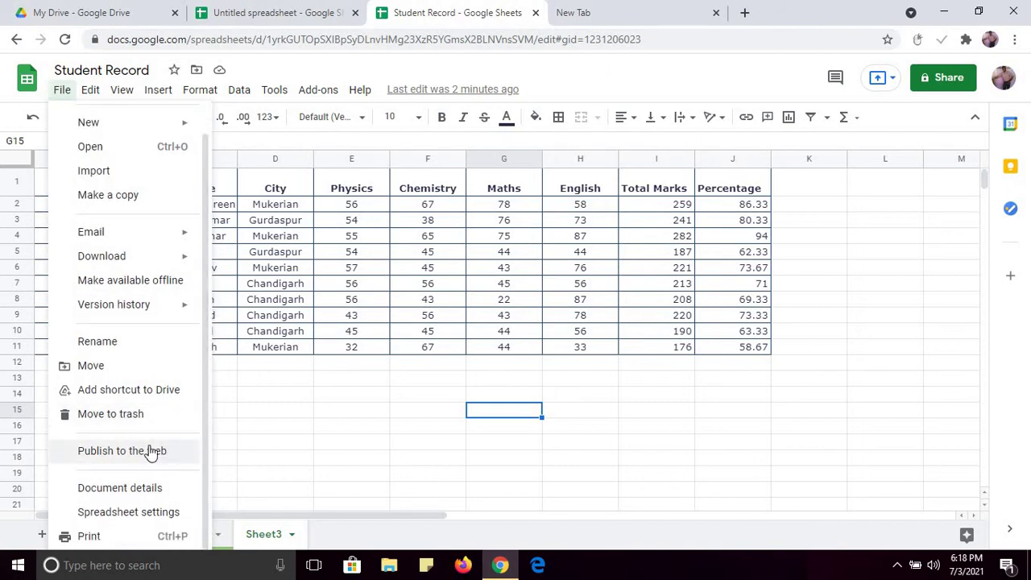
pyautogui.press('Escape')
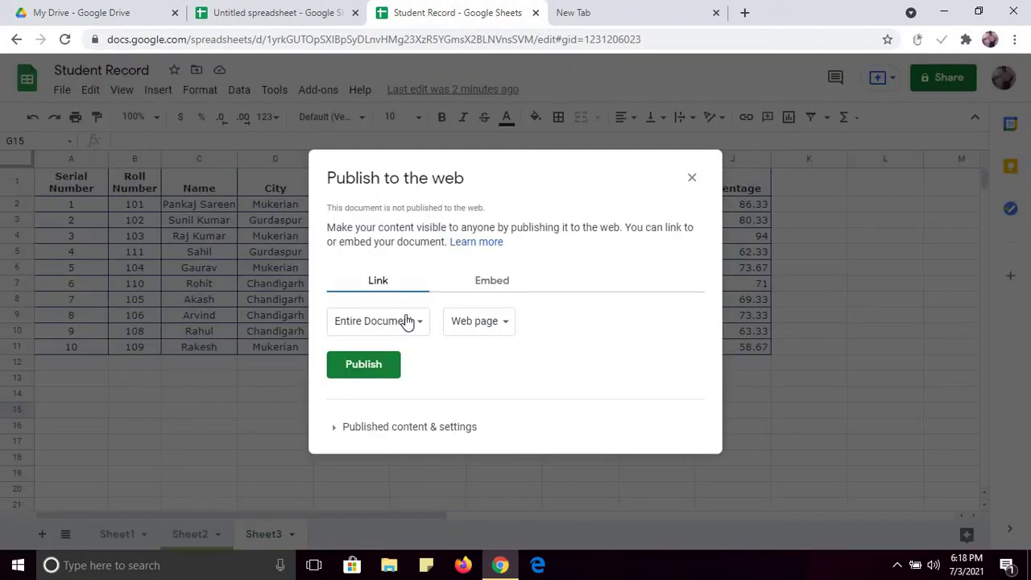
pyautogui.click(487, 295)
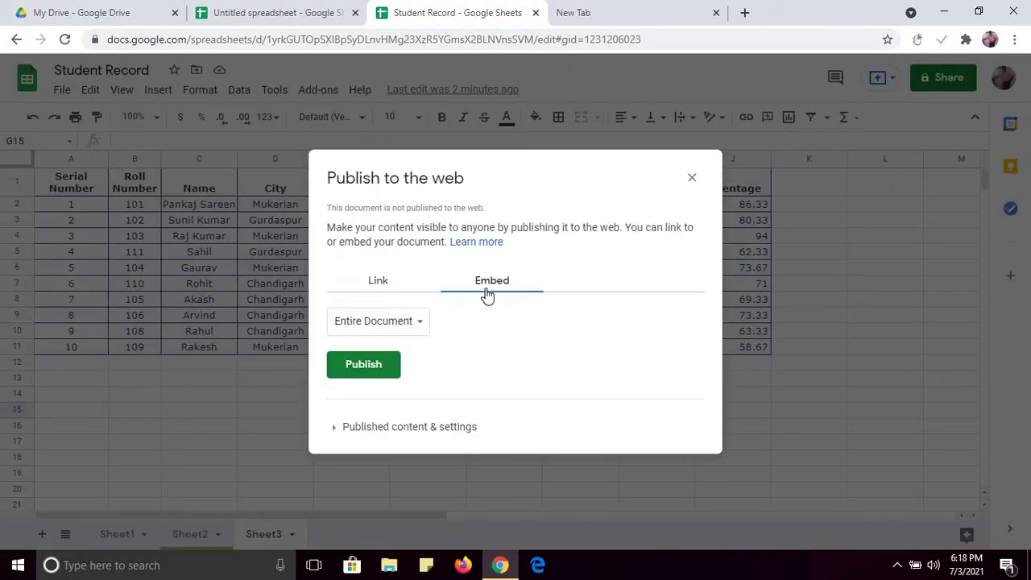
pyautogui.click(414, 337)
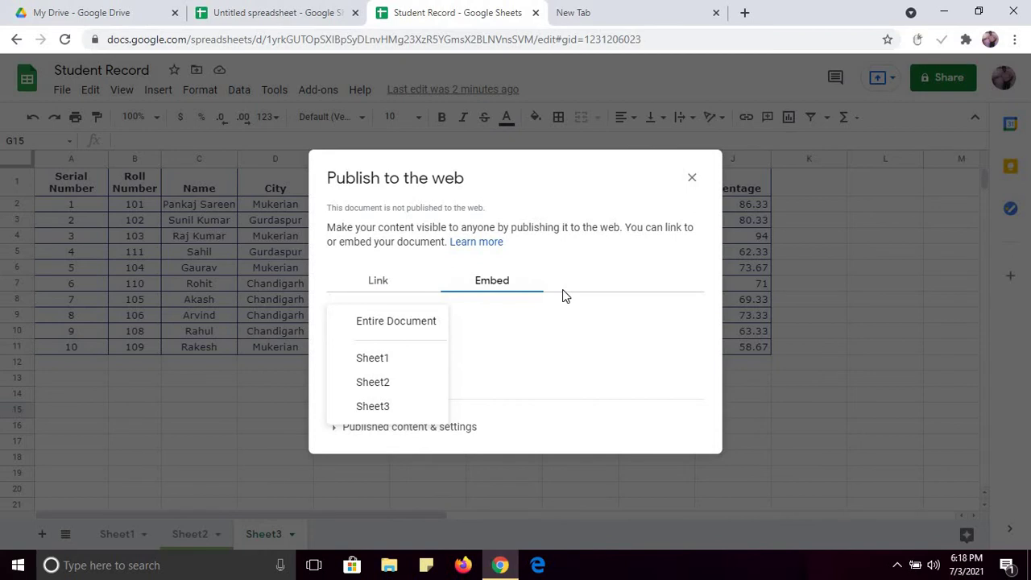
pyautogui.click(385, 288)
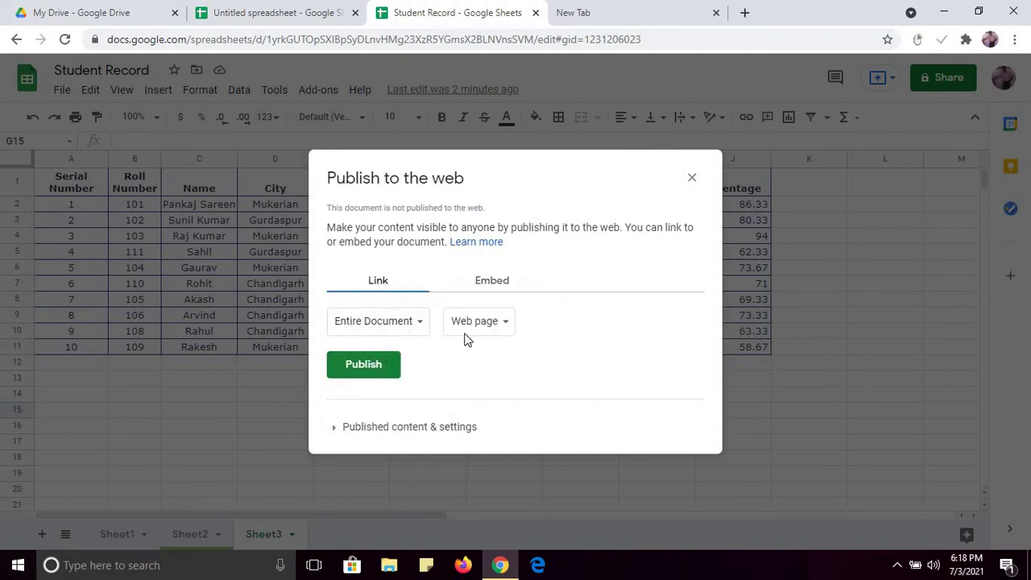
pyautogui.click(692, 178)
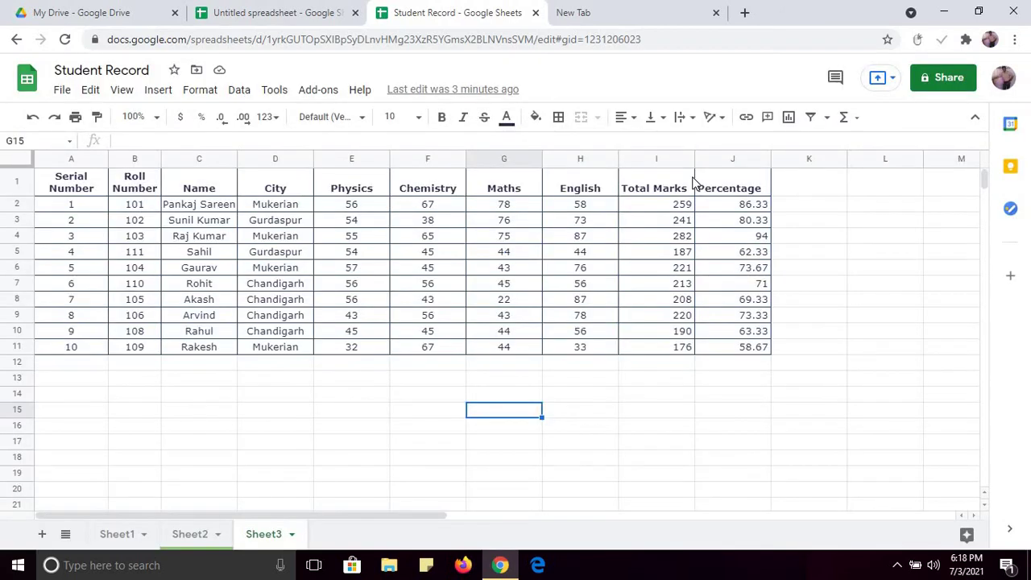
# Step: Fill the whole of row 1 with light yellow, undo the fill, and deselect the row
pyautogui.click(50, 190)
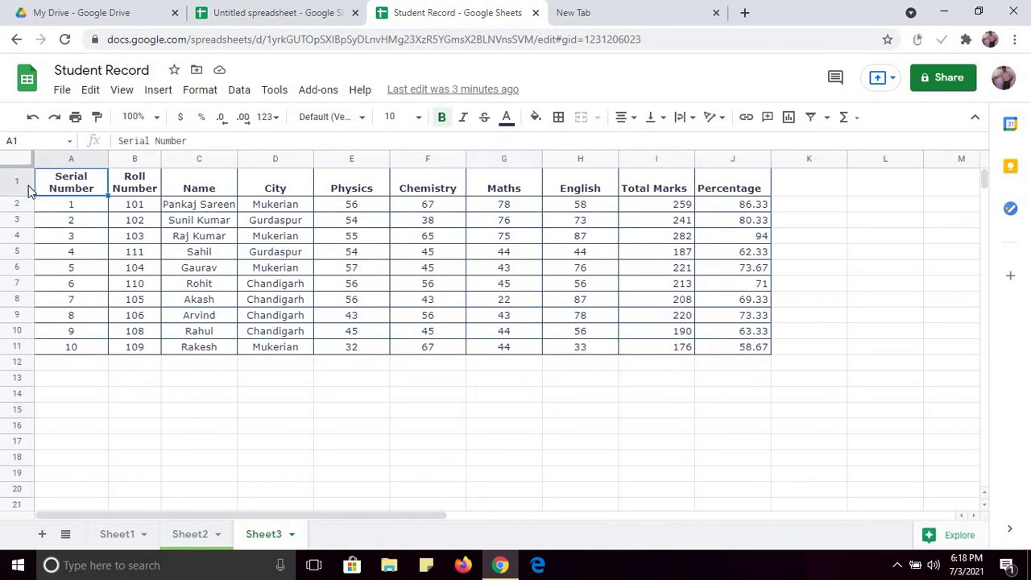
pyautogui.click(24, 182)
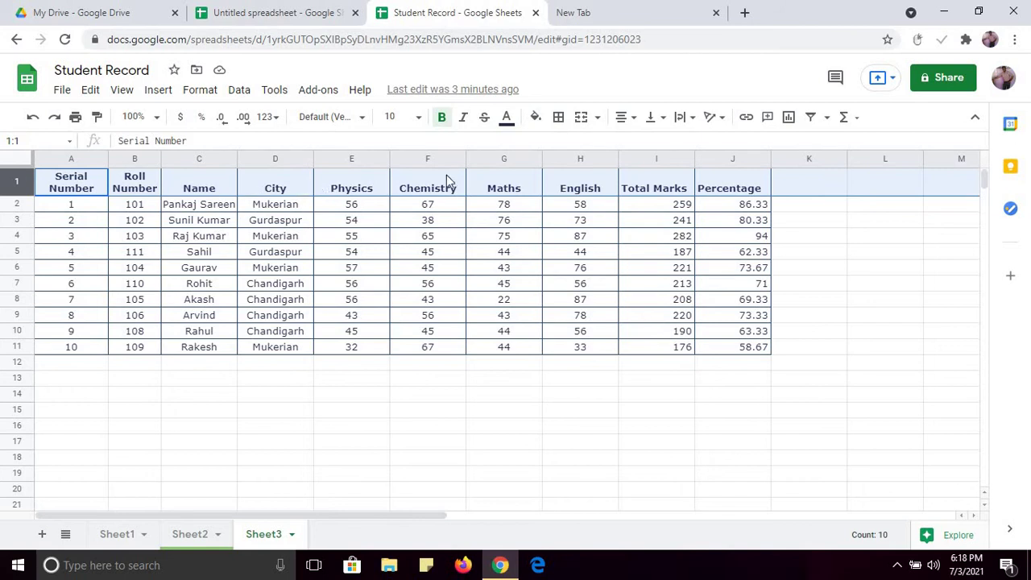
pyautogui.click(537, 119)
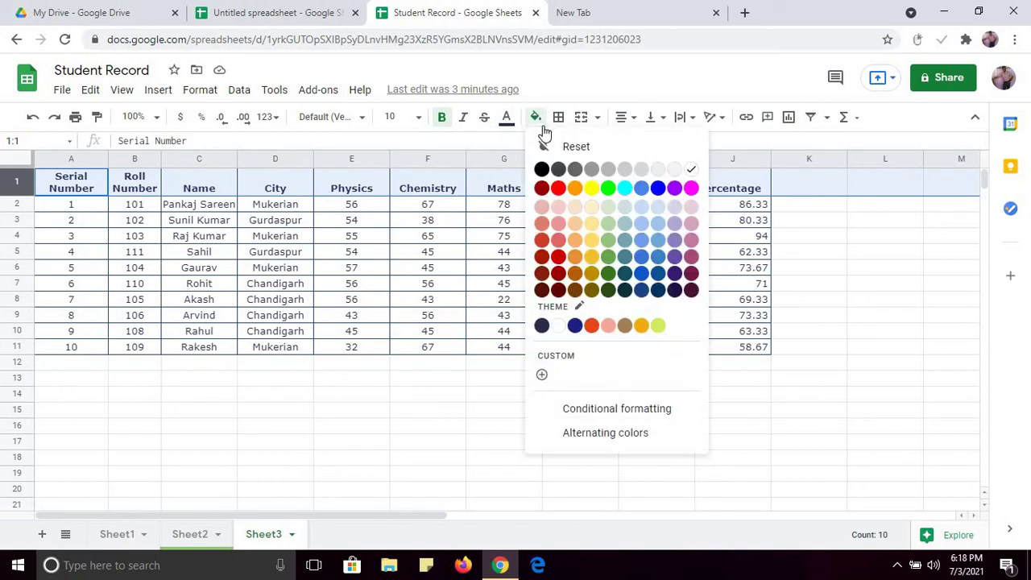
pyautogui.click(593, 208)
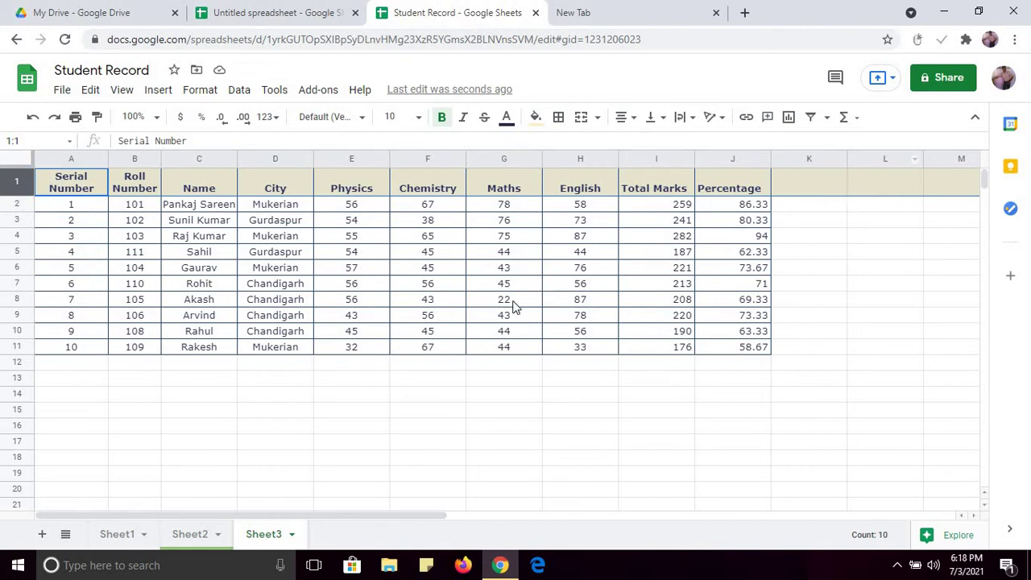
pyautogui.hotkey('ctrl', 'z')
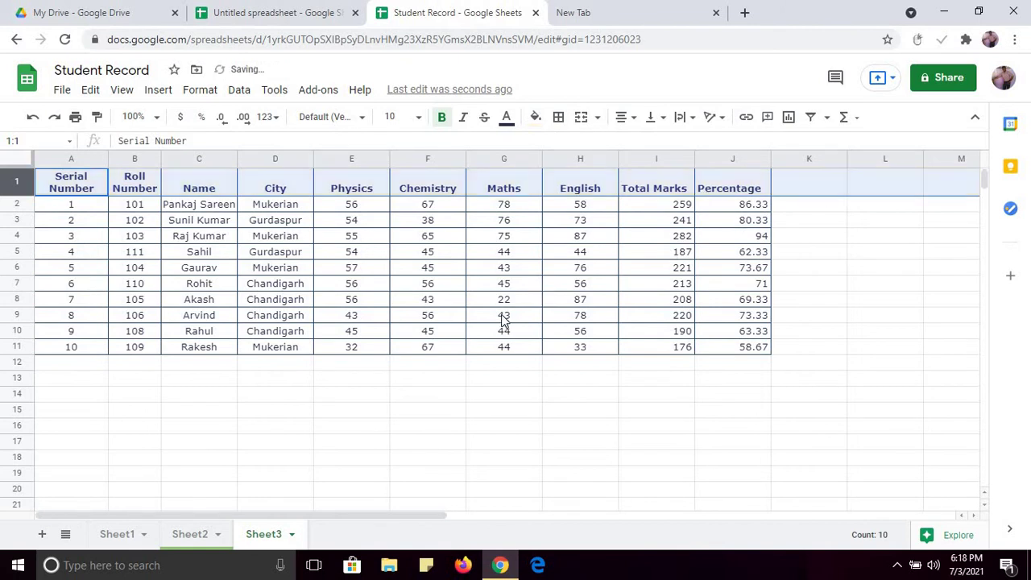
pyautogui.click(336, 411)
# Step: Try a red fill on only the header cells A1:J1 and replace it with light yellow
pyautogui.moveTo(78, 193); pyautogui.dragTo(734, 188)
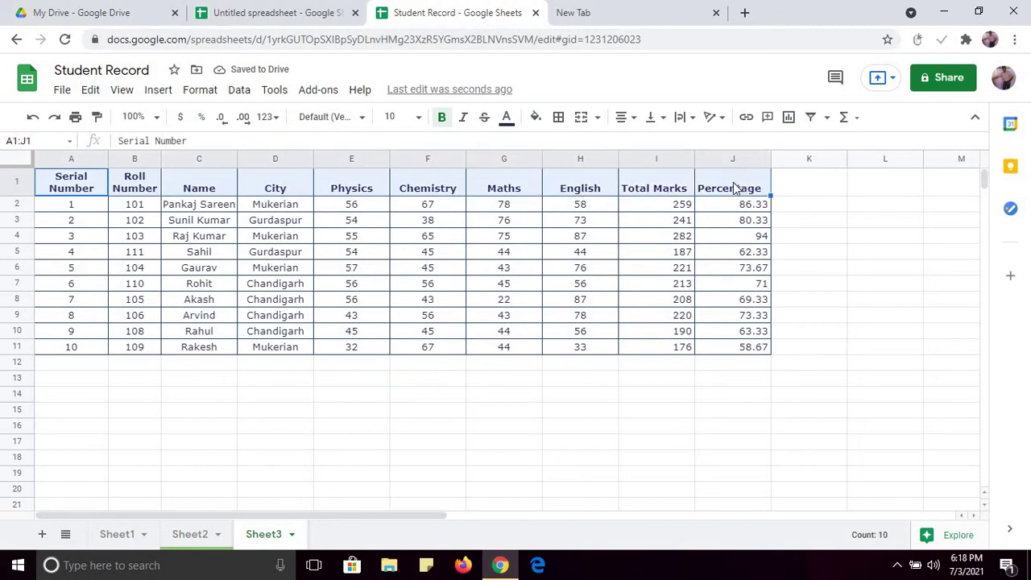
pyautogui.click(535, 117)
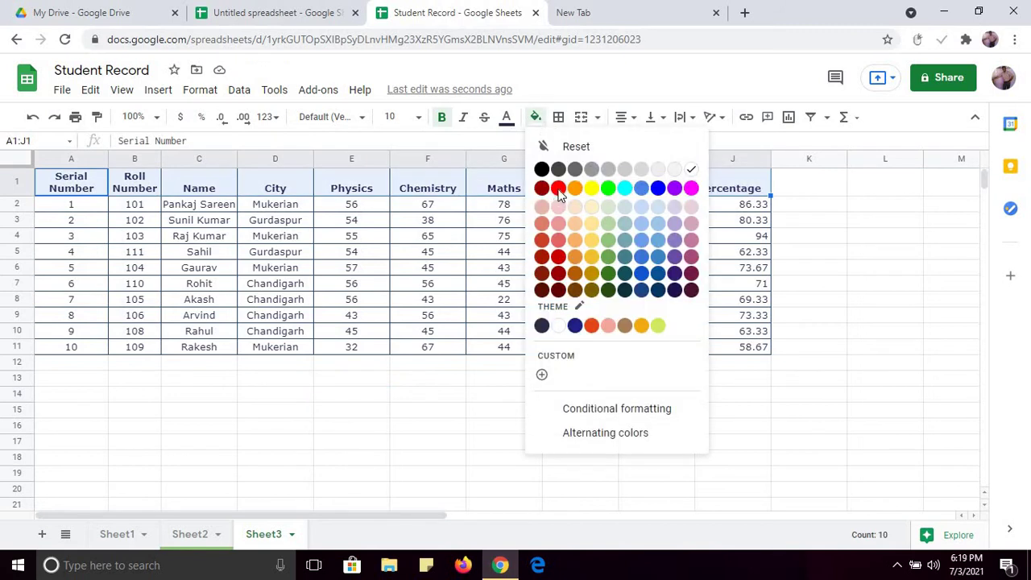
pyautogui.click(558, 189)
pyautogui.click(537, 121)
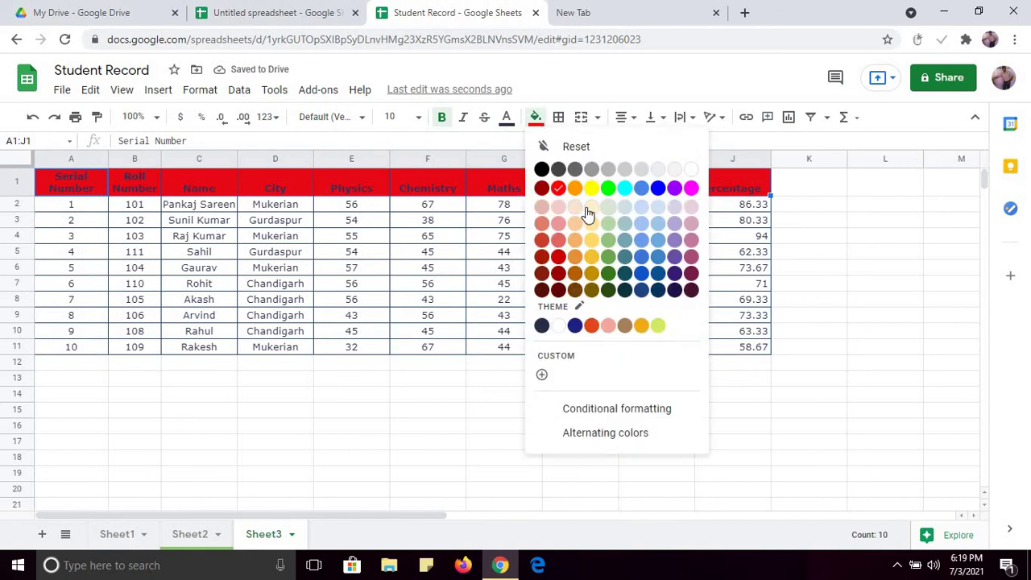
pyautogui.click(589, 208)
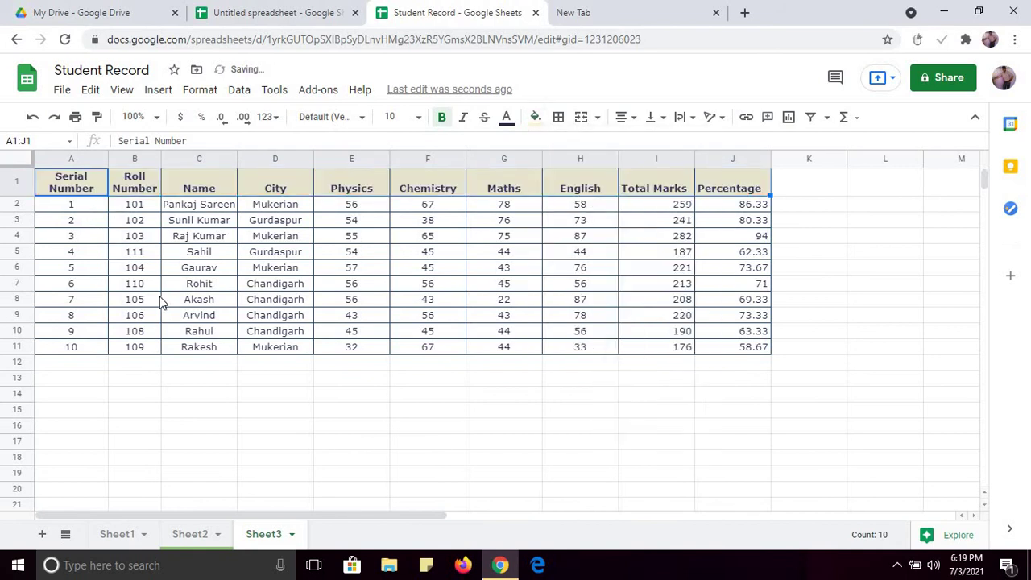
# Step: Try a light red fill on the data cells A2:J11, replace it with light green, and deselect the range
pyautogui.moveTo(71, 204); pyautogui.dragTo(746, 357)
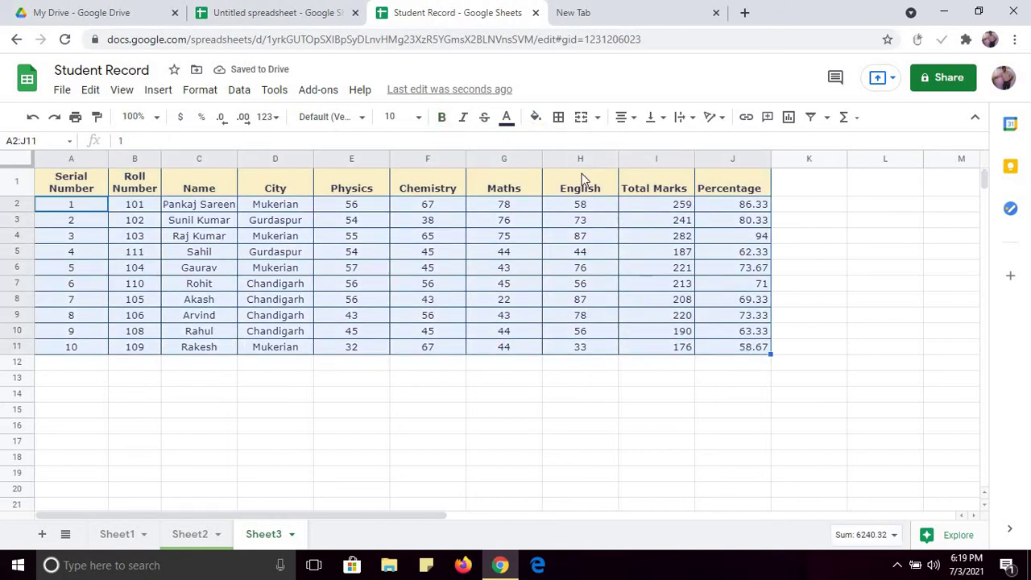
pyautogui.click(536, 117)
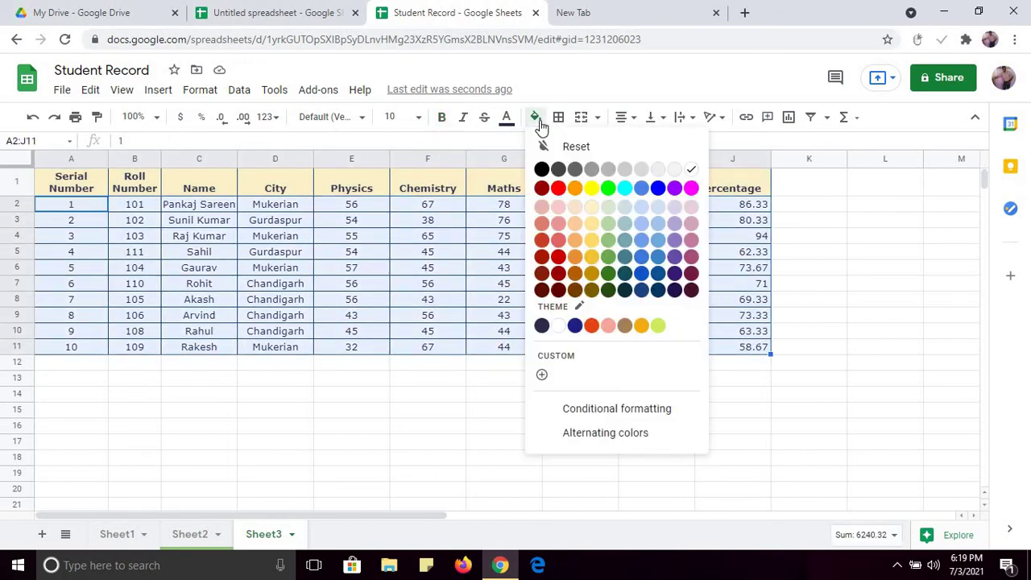
pyautogui.click(563, 222)
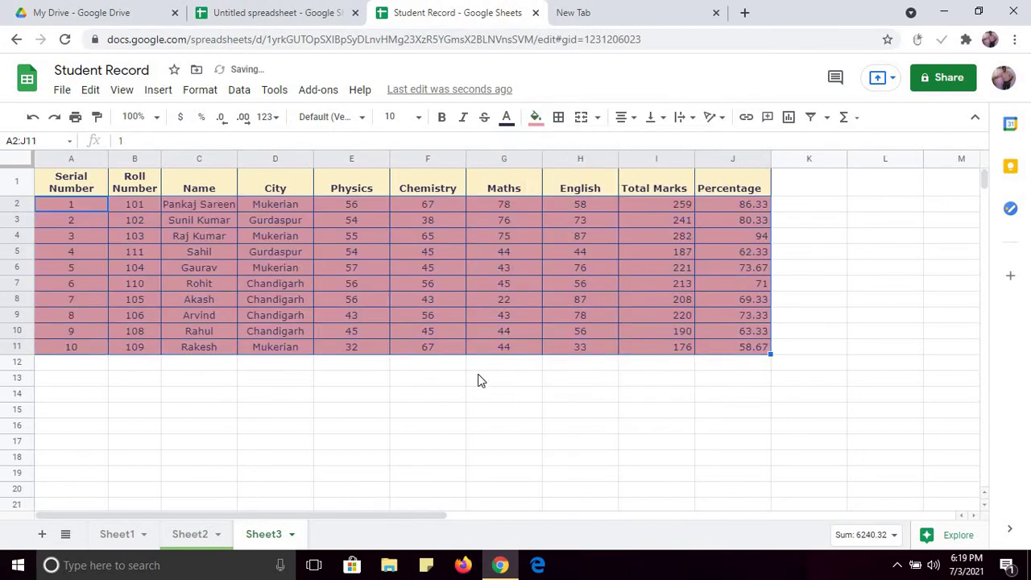
pyautogui.click(535, 118)
pyautogui.click(611, 224)
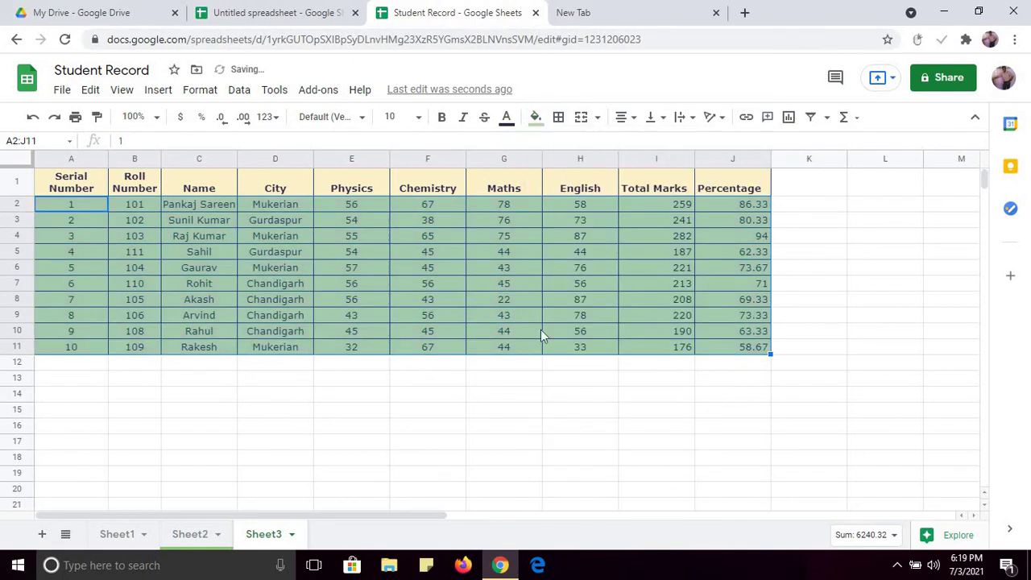
pyautogui.click(520, 382)
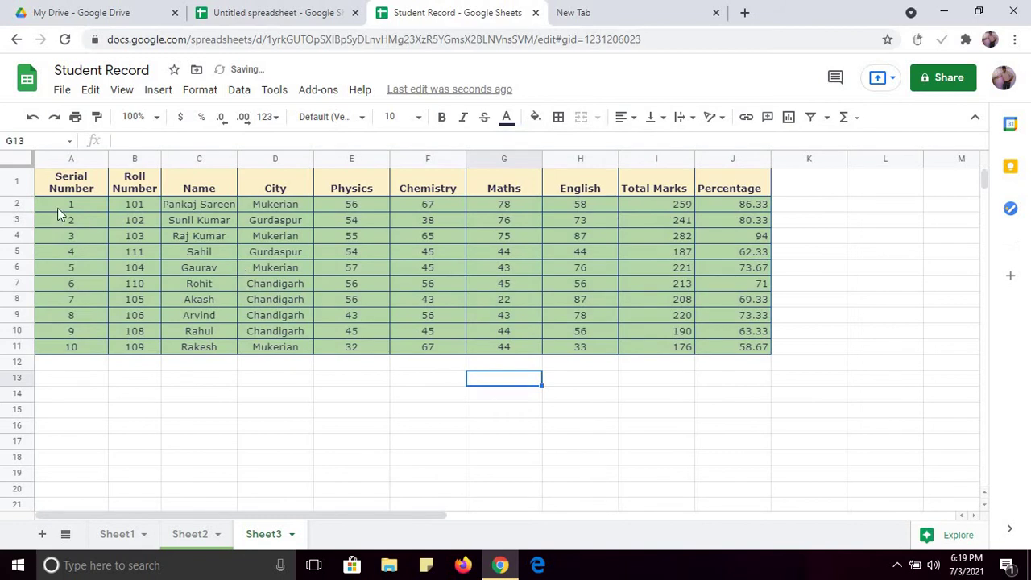
# Step: Change the text colour of the data cells A2:J11 to dark blue and deselect the range
pyautogui.moveTo(57, 208); pyautogui.dragTo(744, 351)
pyautogui.click(506, 119)
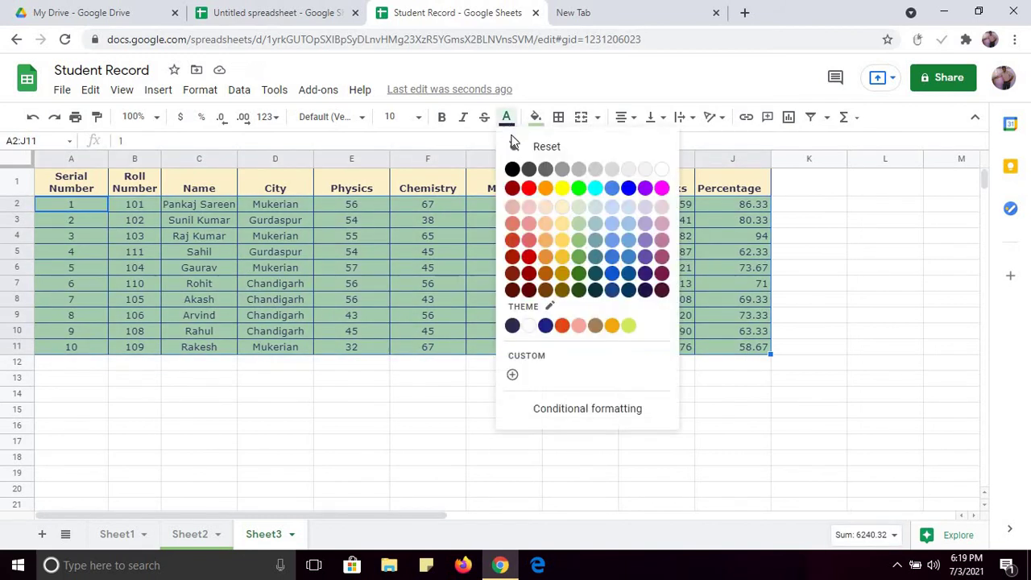
pyautogui.click(627, 292)
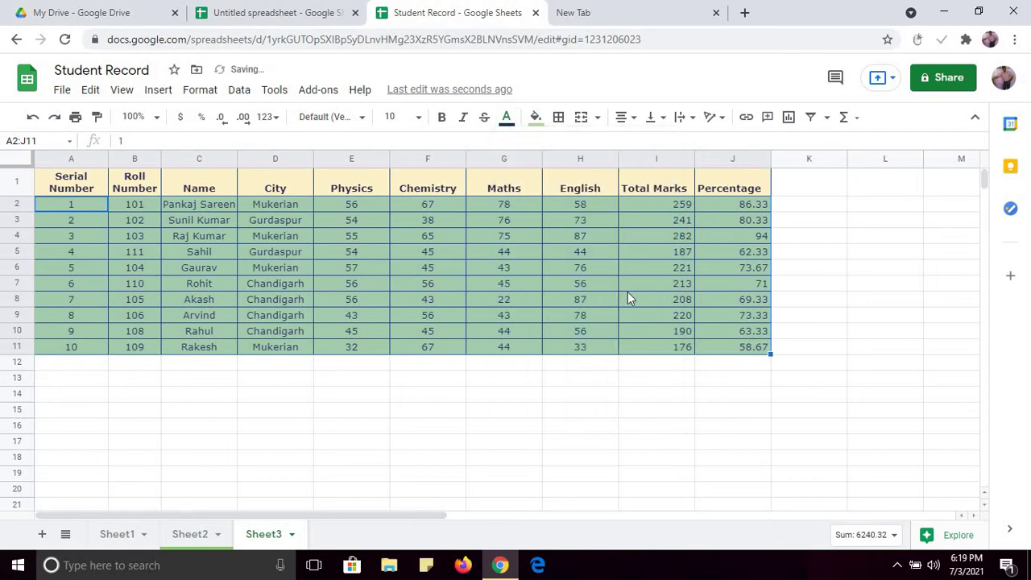
pyautogui.click(551, 396)
# Step: Try the Pacifico font on the data cells A2:J11 and replace it with Comic Sans MS
pyautogui.moveTo(72, 206); pyautogui.dragTo(746, 349)
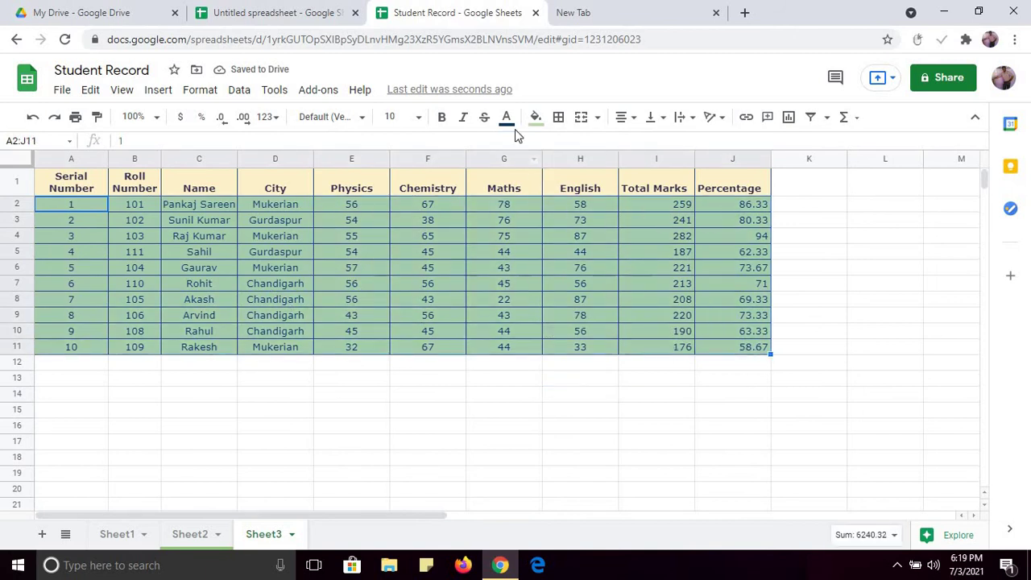
pyautogui.click(362, 121)
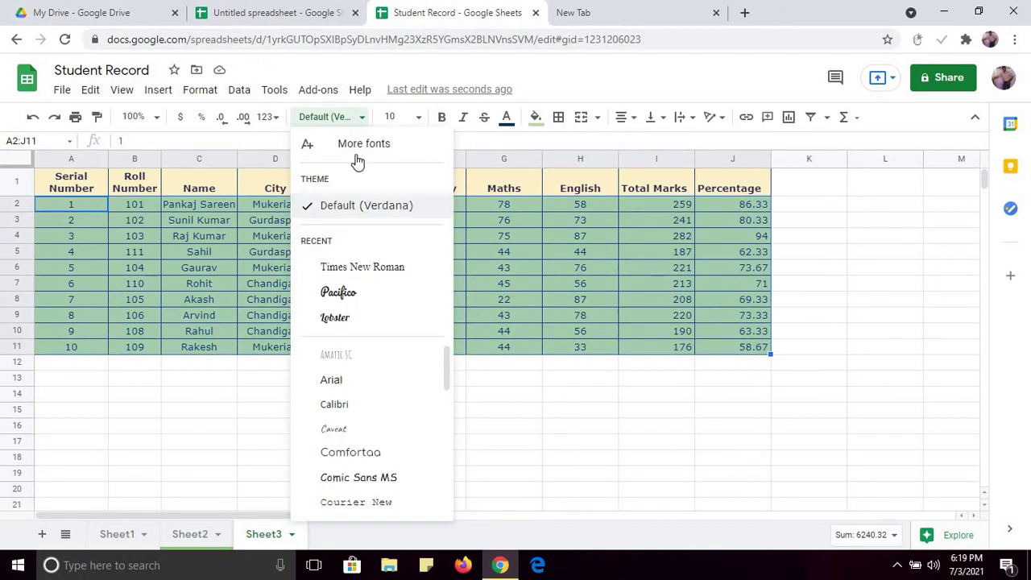
pyautogui.click(339, 293)
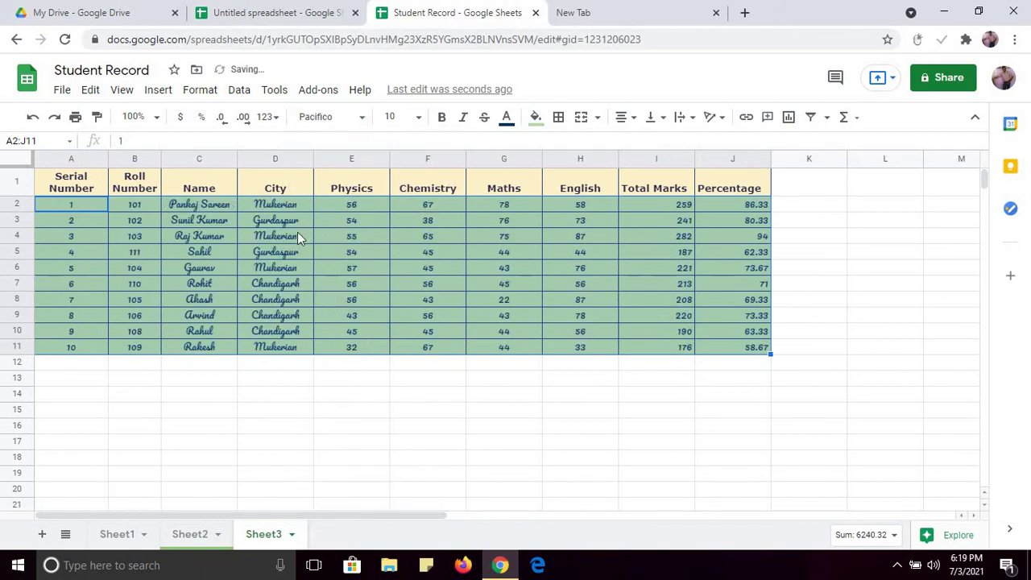
pyautogui.click(362, 121)
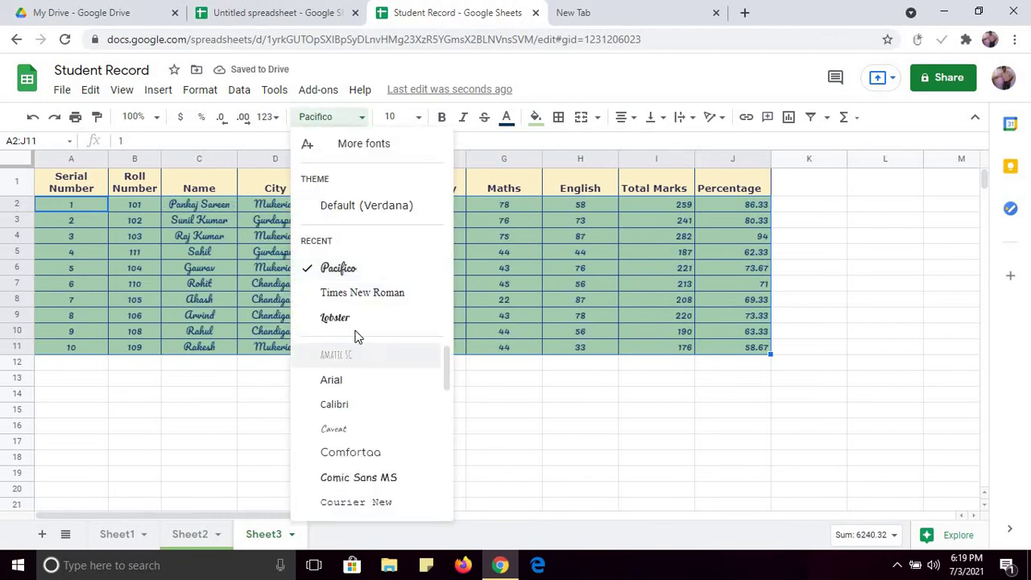
pyautogui.moveTo(446, 383); pyautogui.dragTo(446, 401)
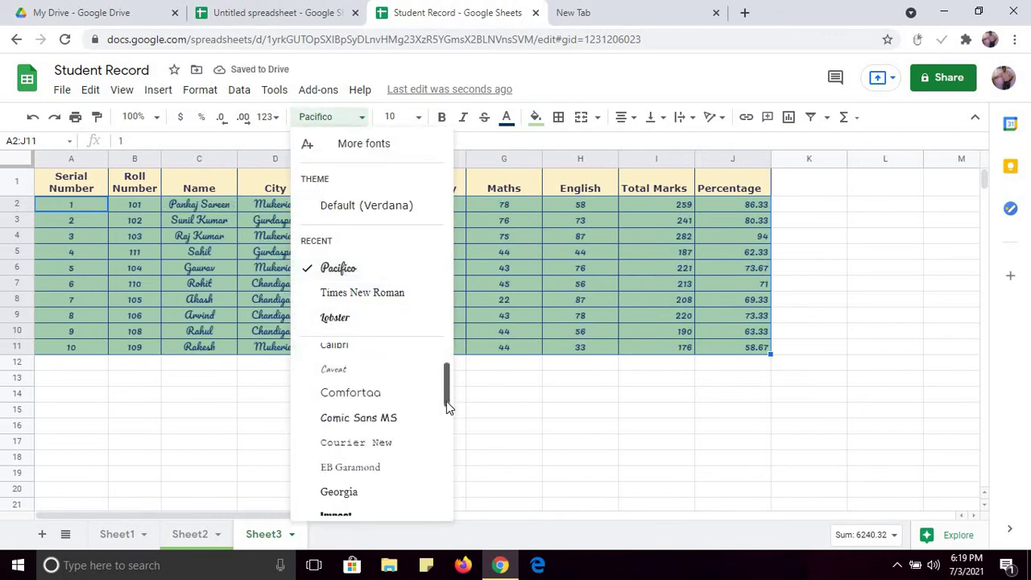
pyautogui.click(399, 424)
# Step: Set the font size of A2:J11 to 12 and widen the Name column to fit the larger text
pyautogui.click(418, 118)
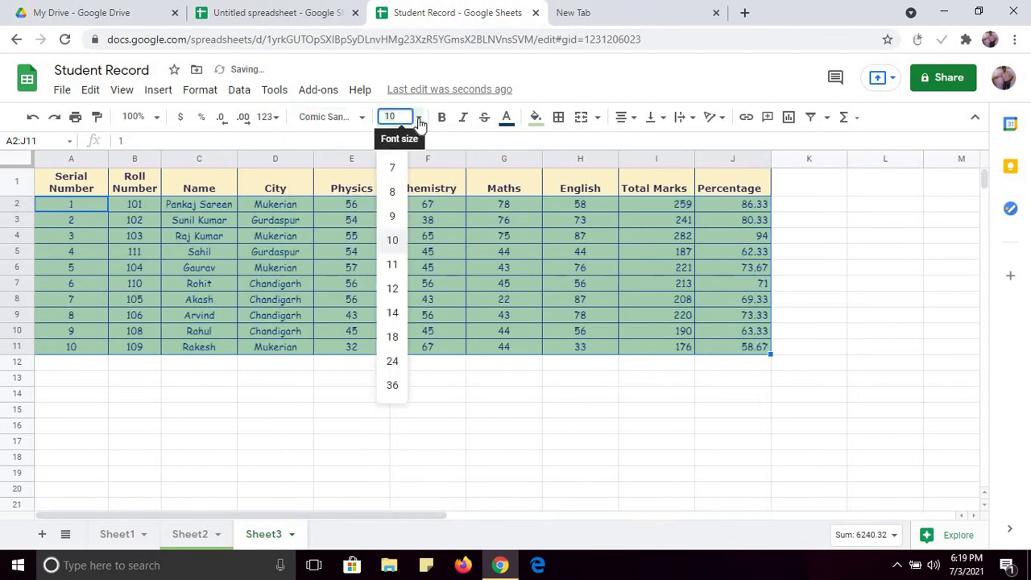
pyautogui.click(392, 288)
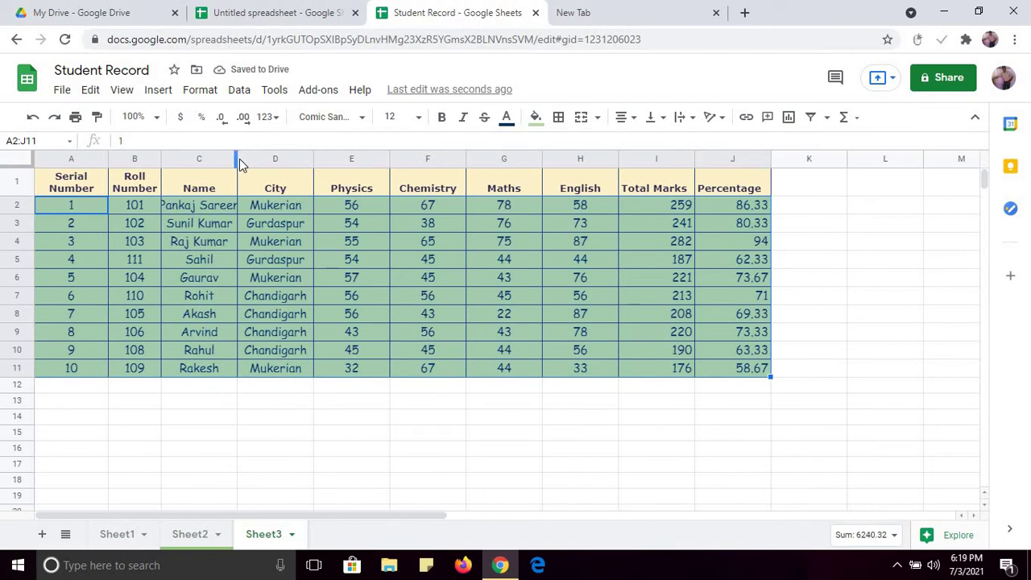
pyautogui.moveTo(236, 159); pyautogui.dragTo(256, 158)
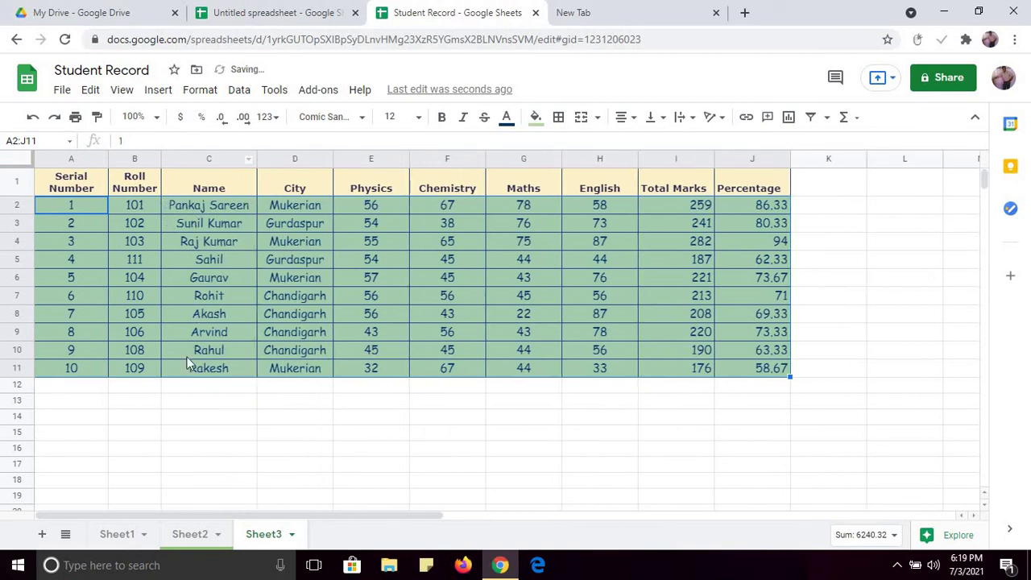
pyautogui.click(142, 418)
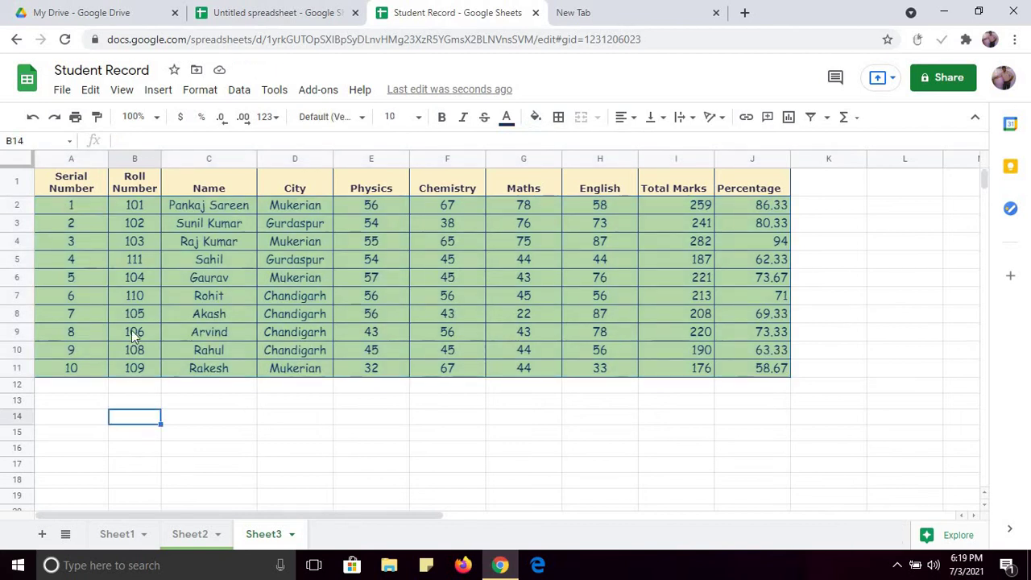
# Step: Copy the student records in B2:J8 and paste them below the table at B12 and again at B19
pyautogui.moveTo(57, 204); pyautogui.dragTo(755, 297)
pyautogui.click(754, 293)
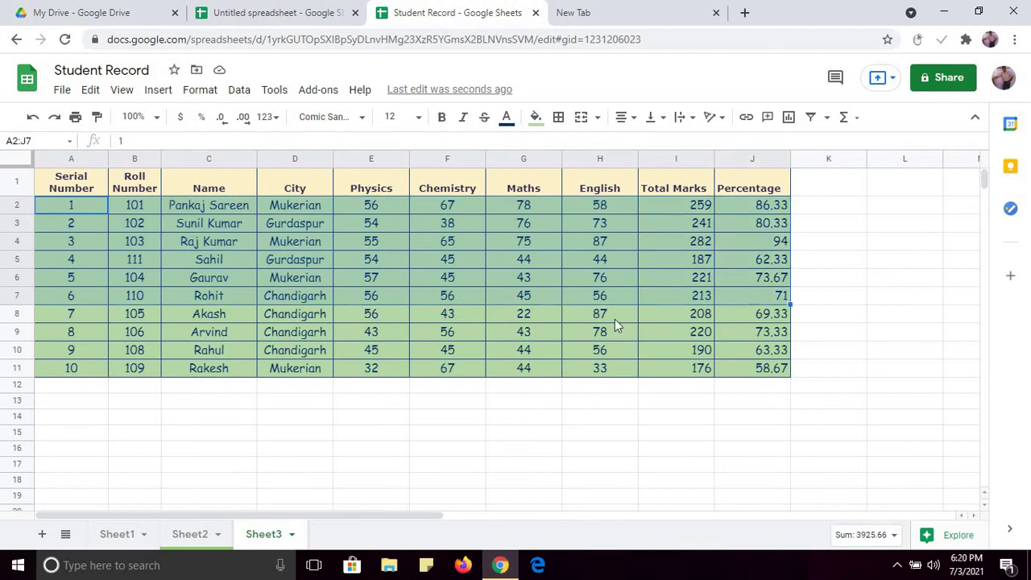
pyautogui.hotkey('alt', 'Tab')
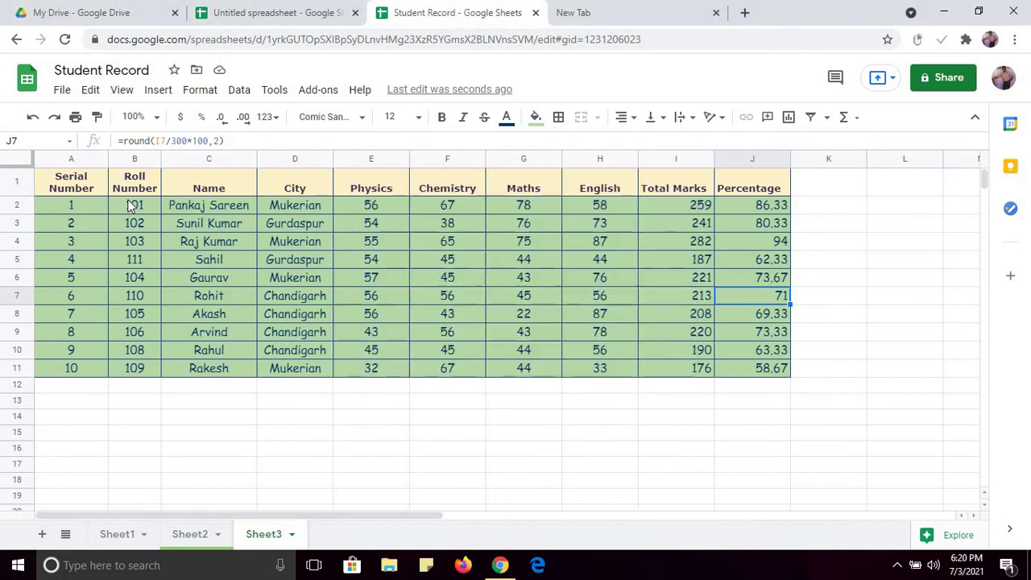
pyautogui.moveTo(133, 207); pyautogui.dragTo(767, 322)
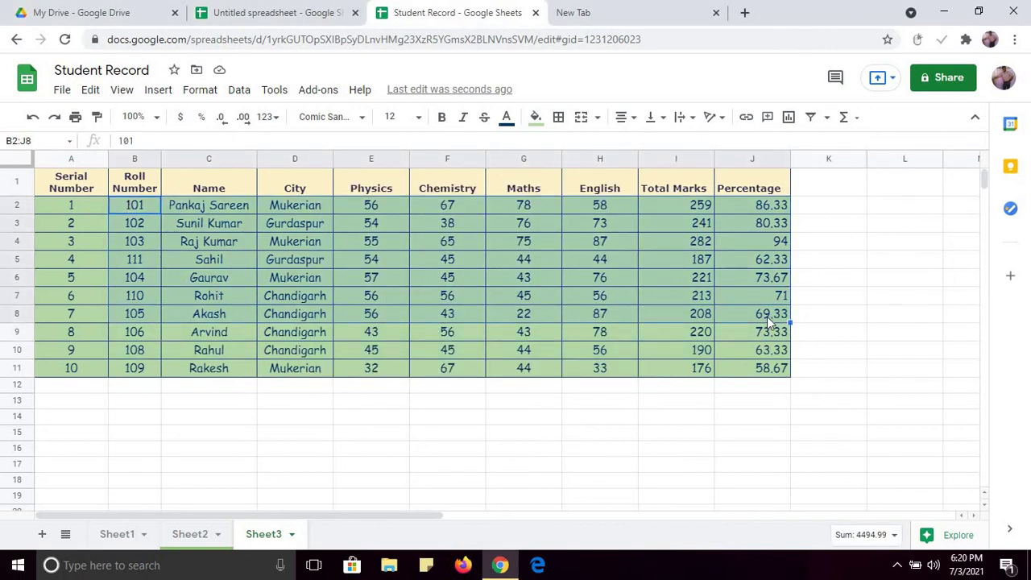
pyautogui.hotkey('ctrl', 'c')
pyautogui.click(145, 385)
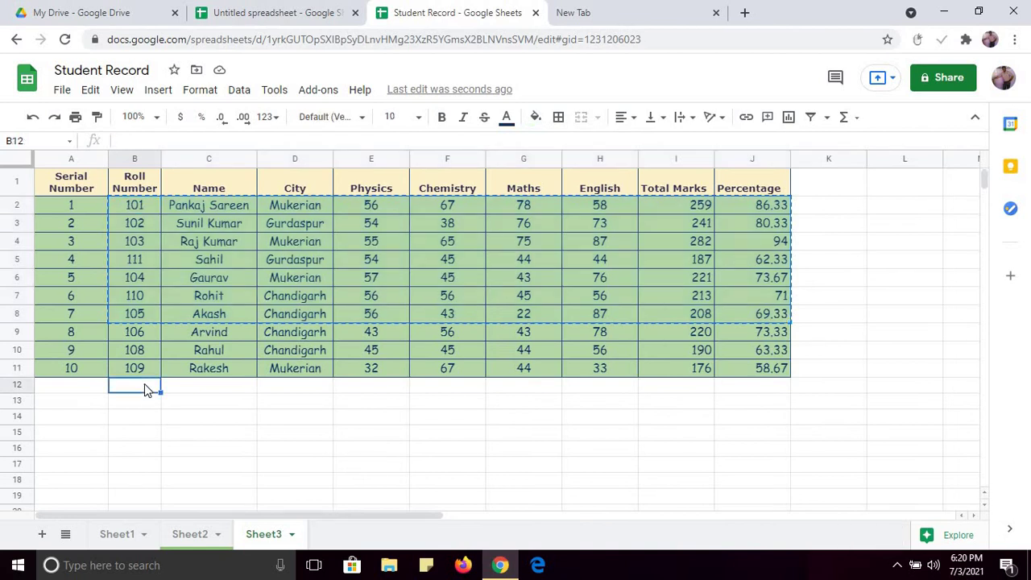
pyautogui.hotkey('ctrl', 'v')
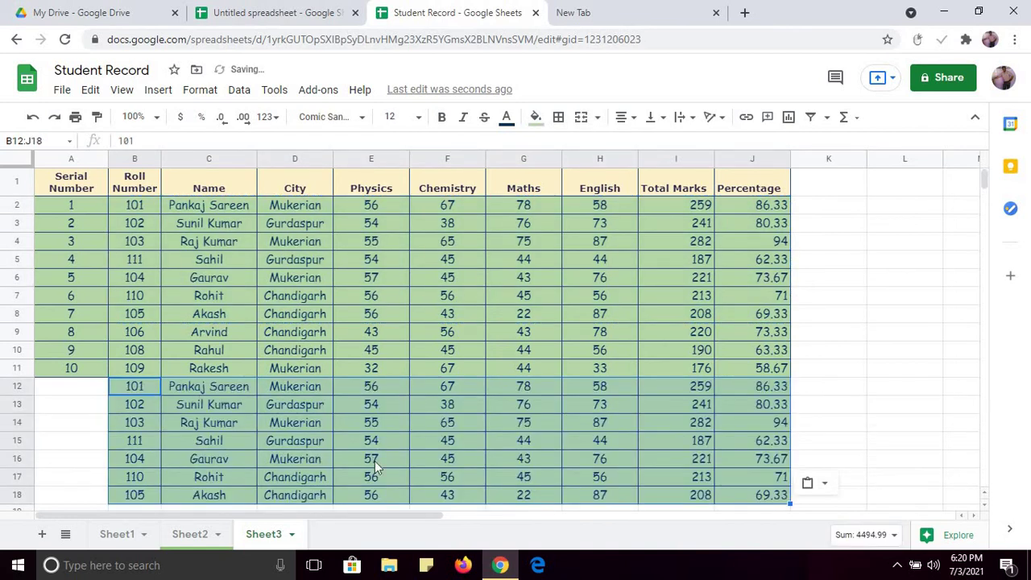
pyautogui.moveTo(983, 181)
pyautogui.mouseDown()
pyautogui.moveTo(984, 193)
pyautogui.moveTo(982, 180)
pyautogui.mouseUp()
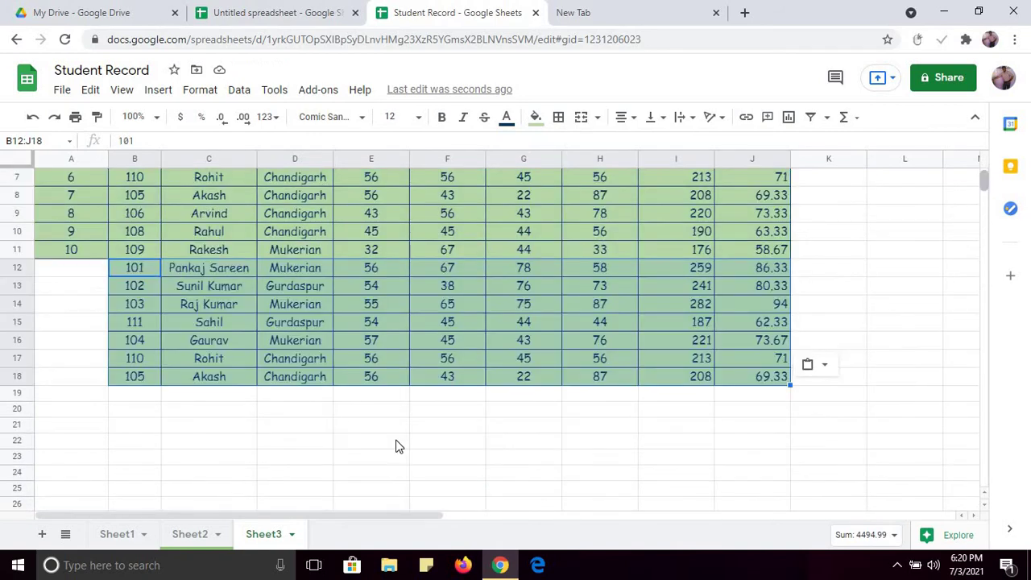
pyautogui.click(144, 398)
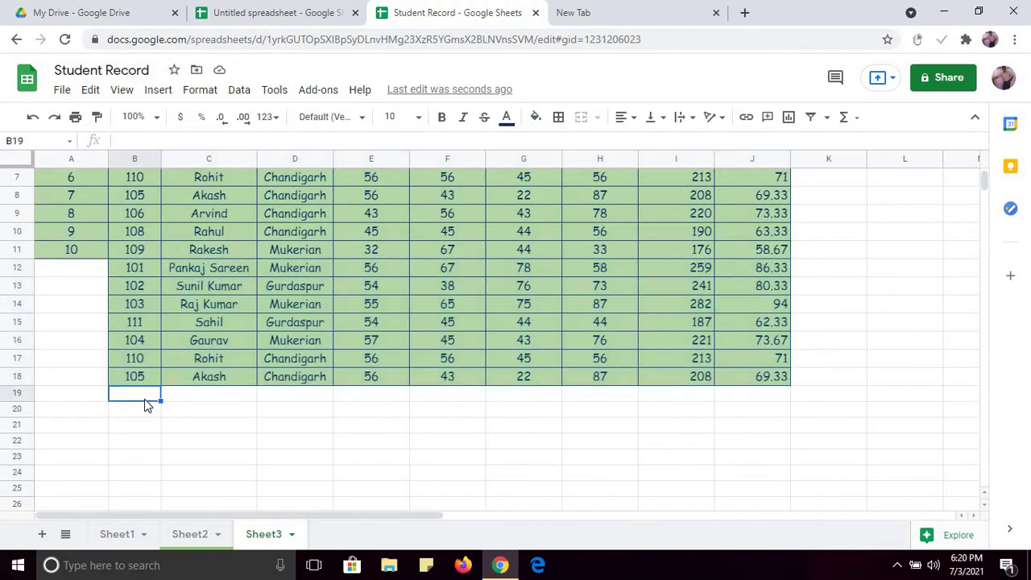
pyautogui.hotkey('ctrl', 'v')
# Step: Try to fill the serial numbers from only cell A11 down to A25, and undo the fill
pyautogui.click(106, 254)
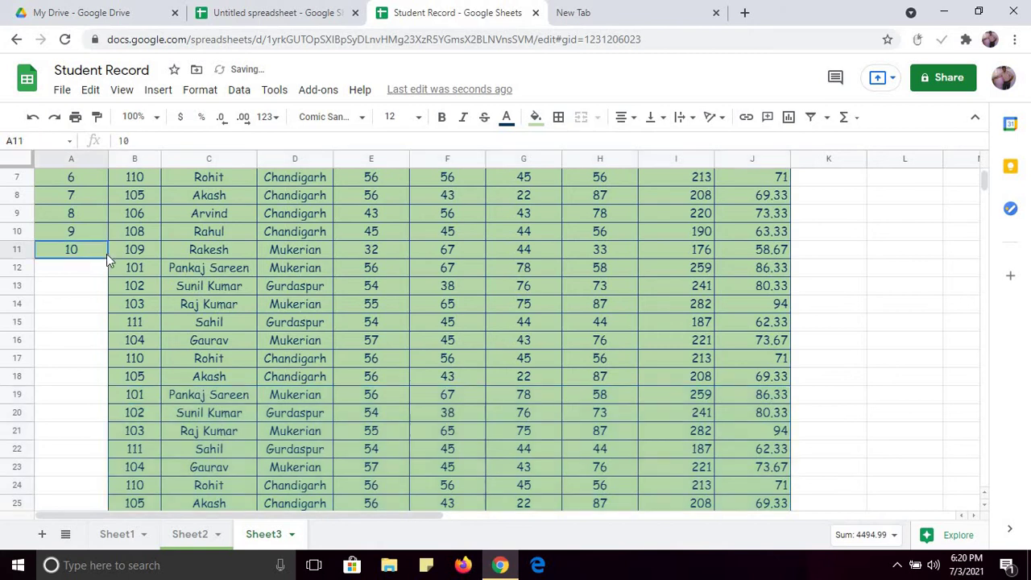
pyautogui.moveTo(106, 253); pyautogui.dragTo(118, 509)
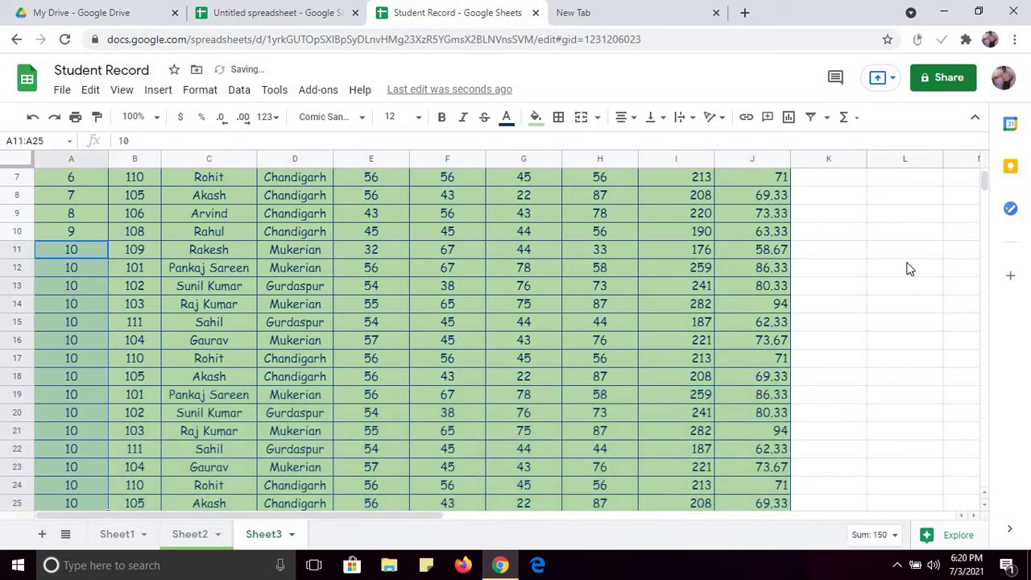
pyautogui.hotkey('ctrl', 'z')
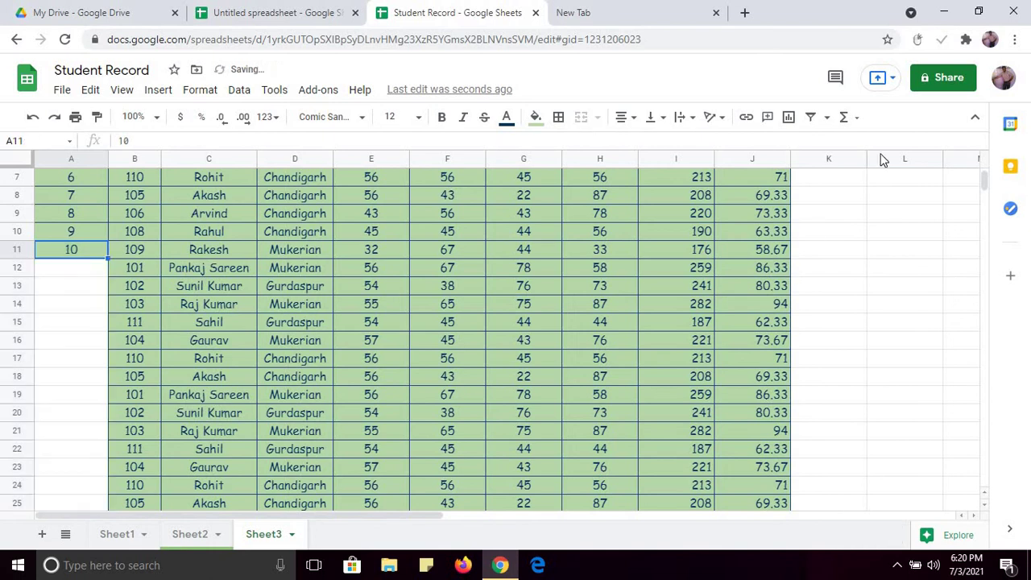
# Step: Extend the serial number series from A2:A11 down to A25 and deselect the range
pyautogui.moveTo(982, 180); pyautogui.dragTo(981, 169)
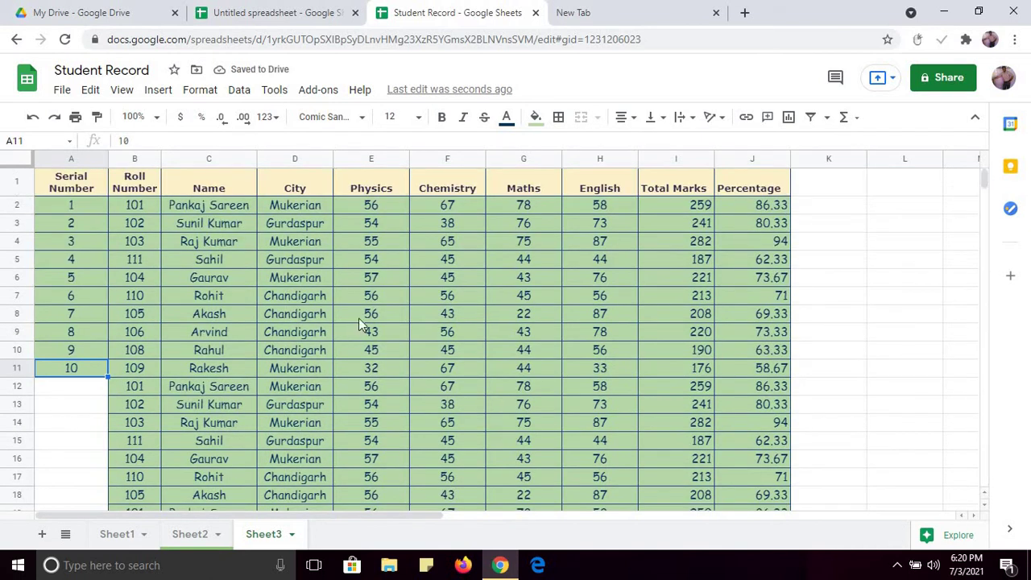
pyautogui.moveTo(72, 206); pyautogui.dragTo(104, 453)
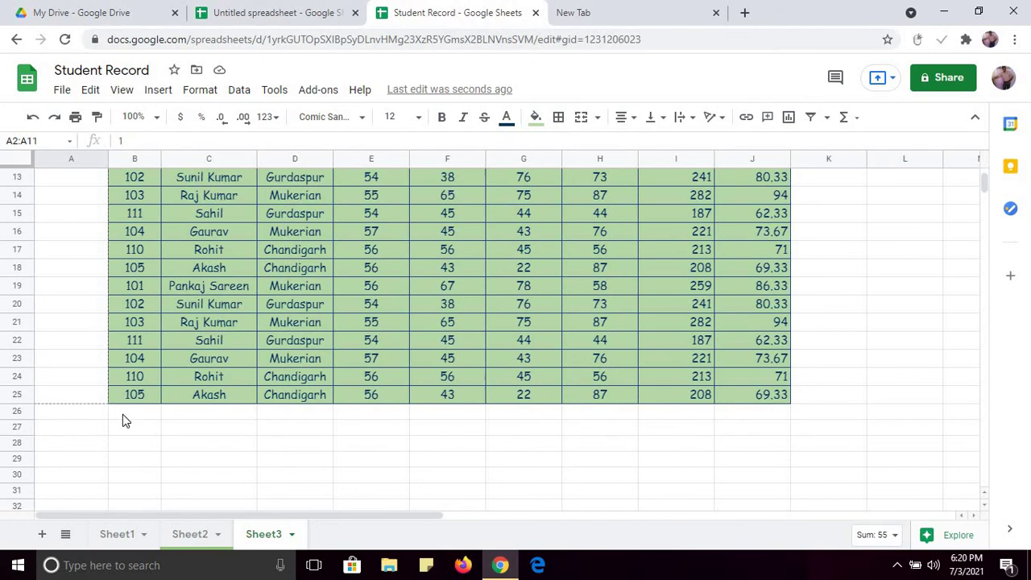
pyautogui.moveTo(125, 419); pyautogui.dragTo(125, 417)
pyautogui.scroll(4, 983, 181)
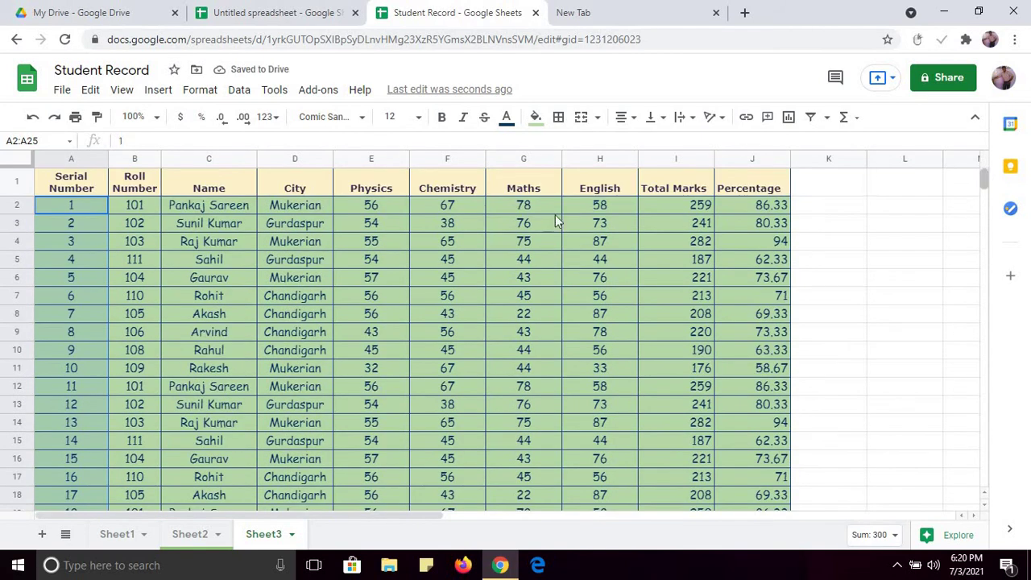
pyautogui.click(329, 294)
pyautogui.click(85, 188)
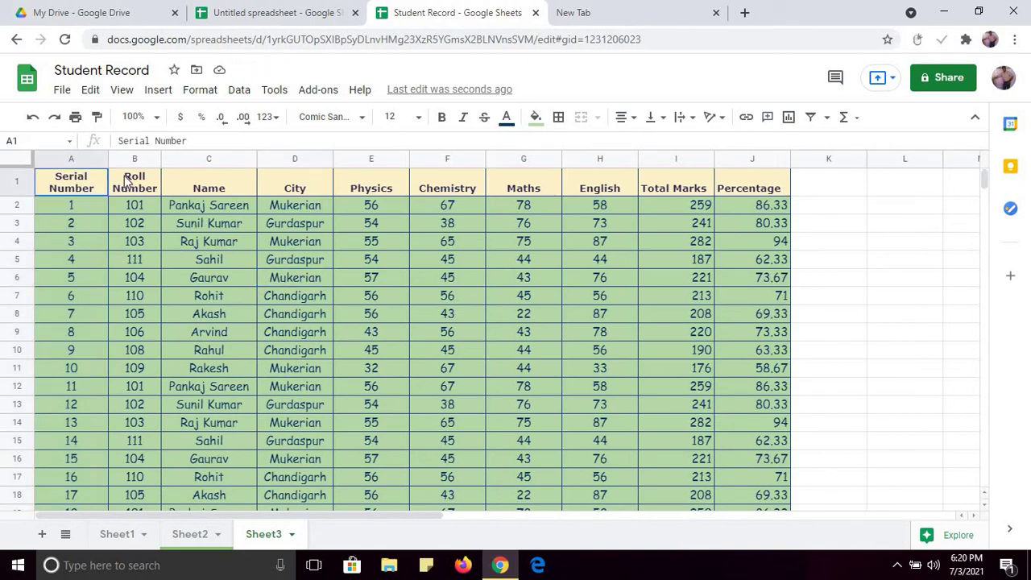
pyautogui.moveTo(128, 180); pyautogui.dragTo(757, 186)
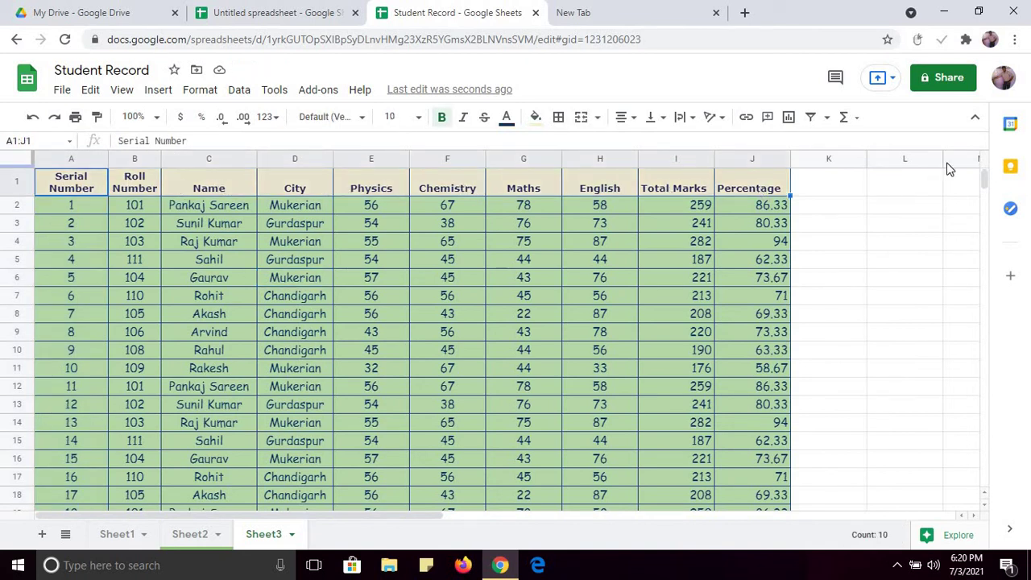
pyautogui.moveTo(981, 178)
pyautogui.mouseDown()
pyautogui.moveTo(988, 188)
pyautogui.moveTo(985, 167)
pyautogui.mouseUp()
pyautogui.click(502, 277)
# Step: Select header row 1, freeze it with the 1 row option, and deselect the row
pyautogui.click(60, 186)
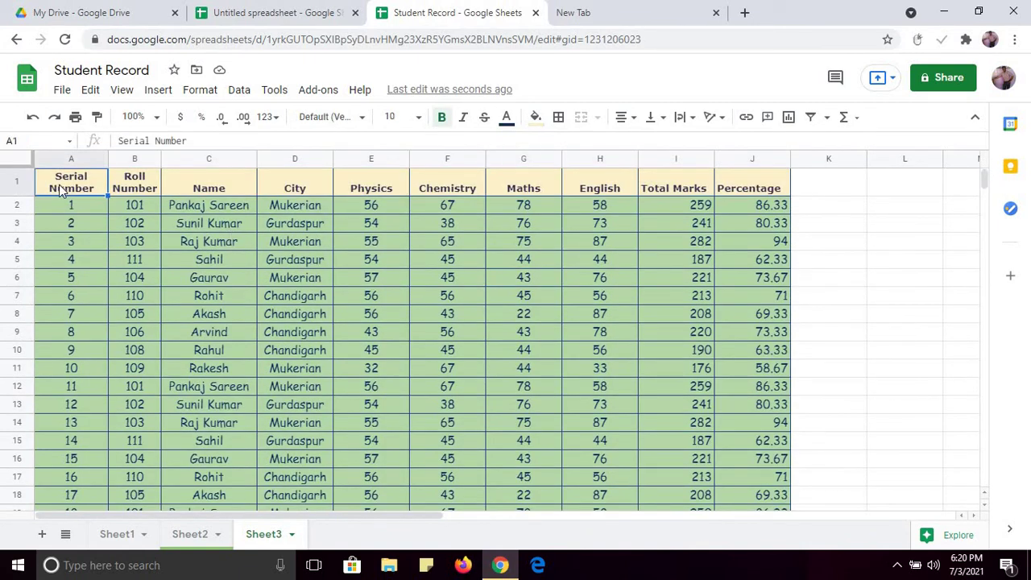
pyautogui.click(16, 180)
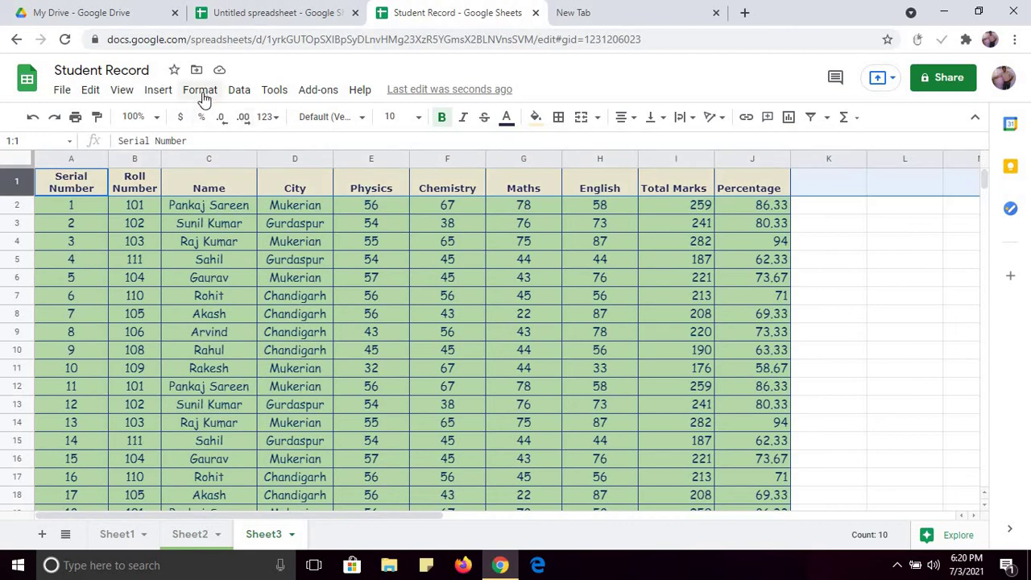
pyautogui.click(239, 91)
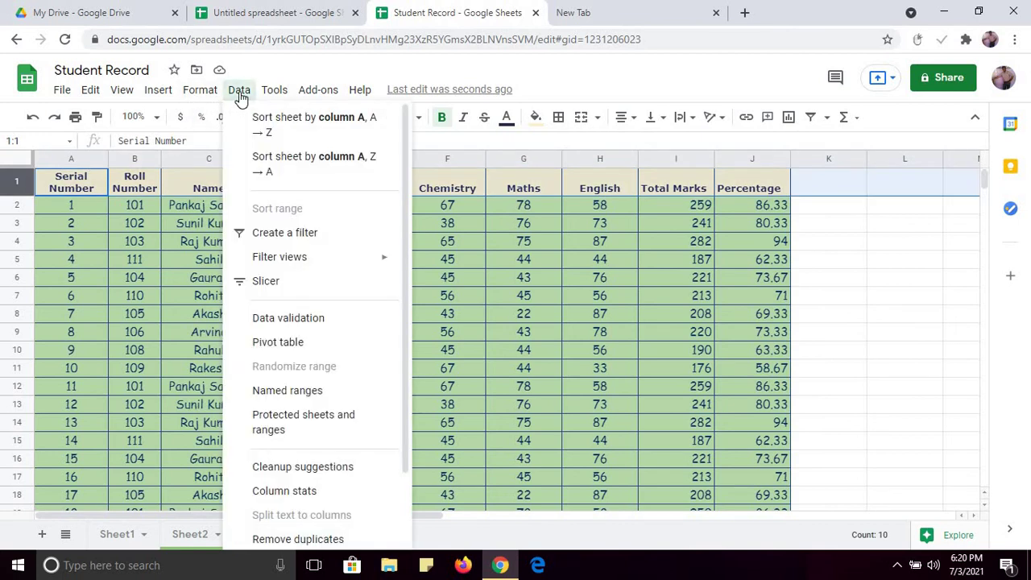
pyautogui.click(200, 91)
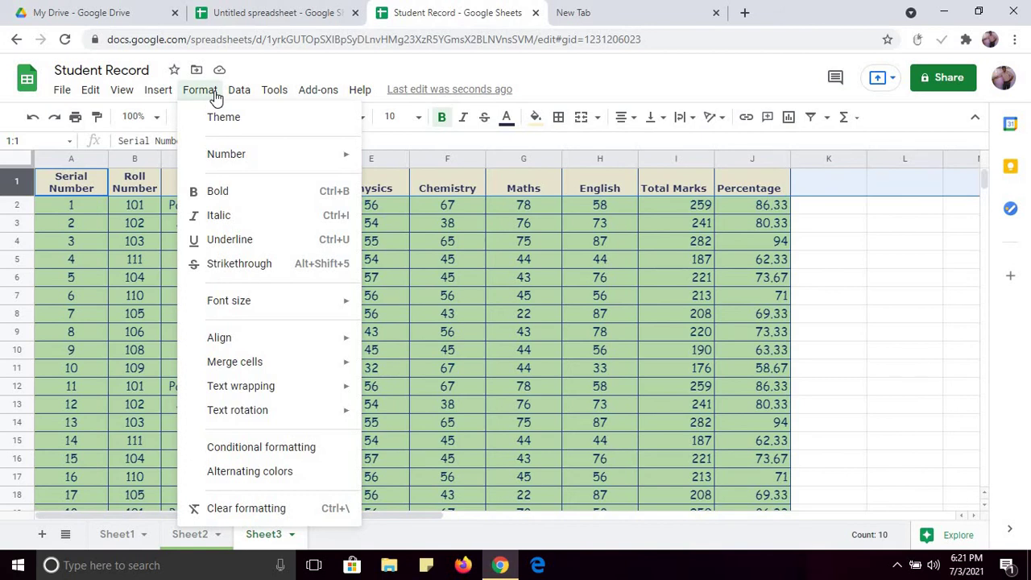
pyautogui.moveTo(266, 95)
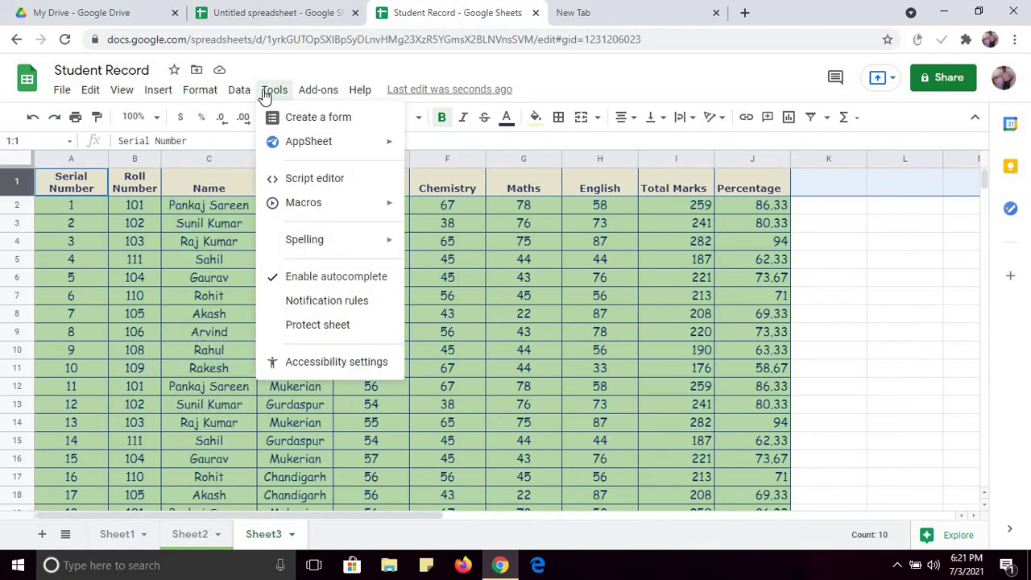
pyautogui.moveTo(135, 98)
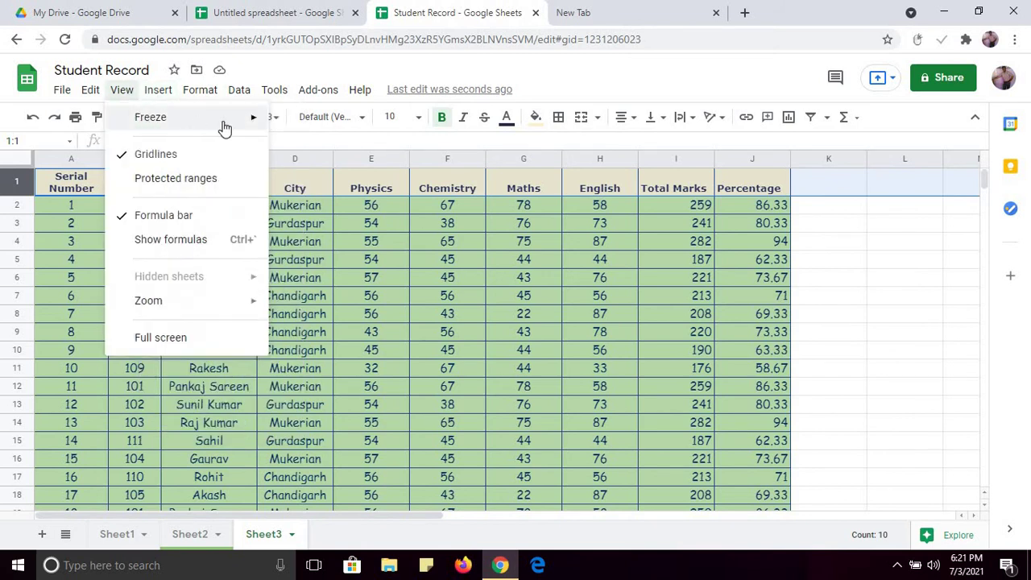
pyautogui.moveTo(253, 121)
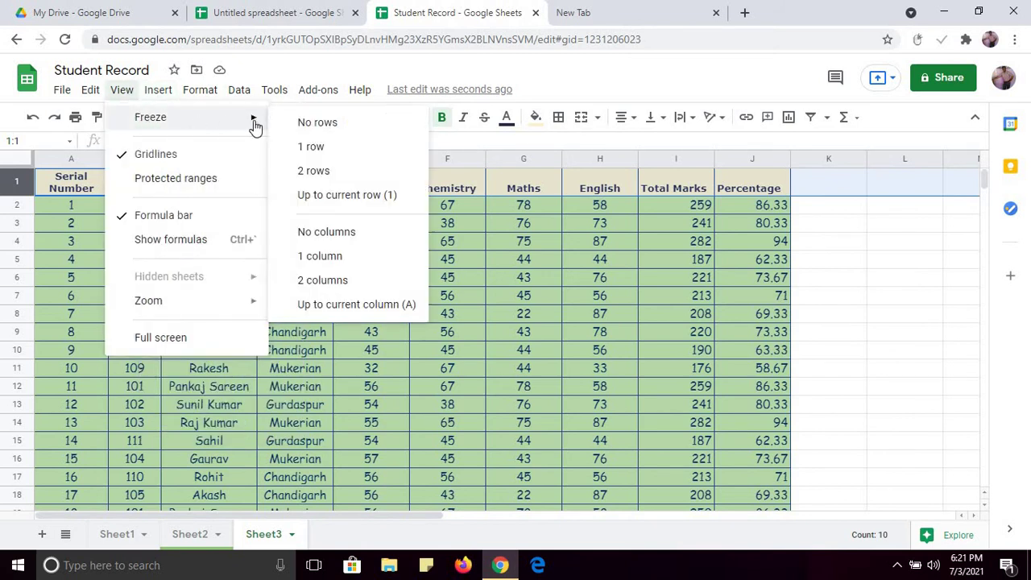
pyautogui.click(328, 151)
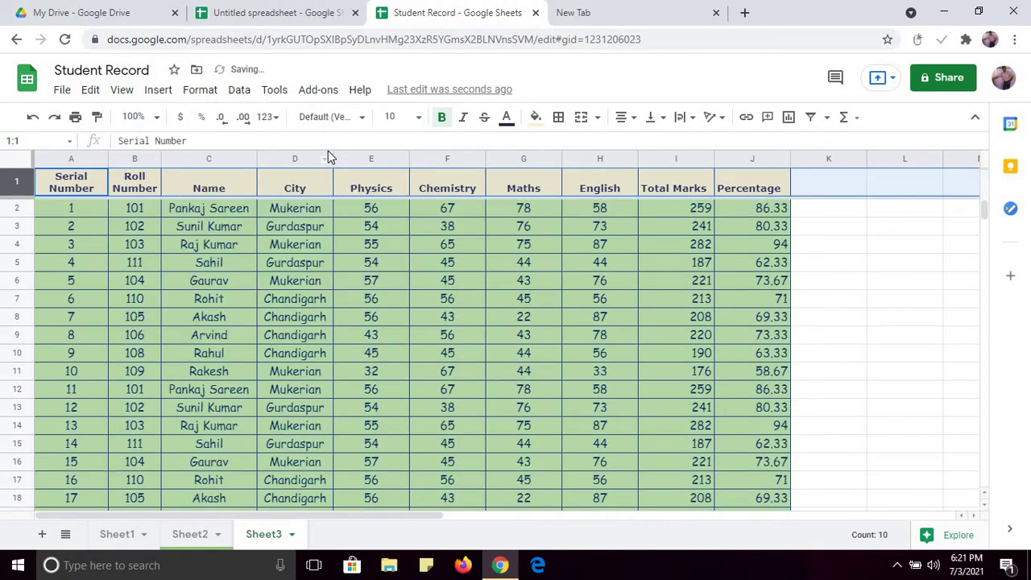
pyautogui.click(326, 256)
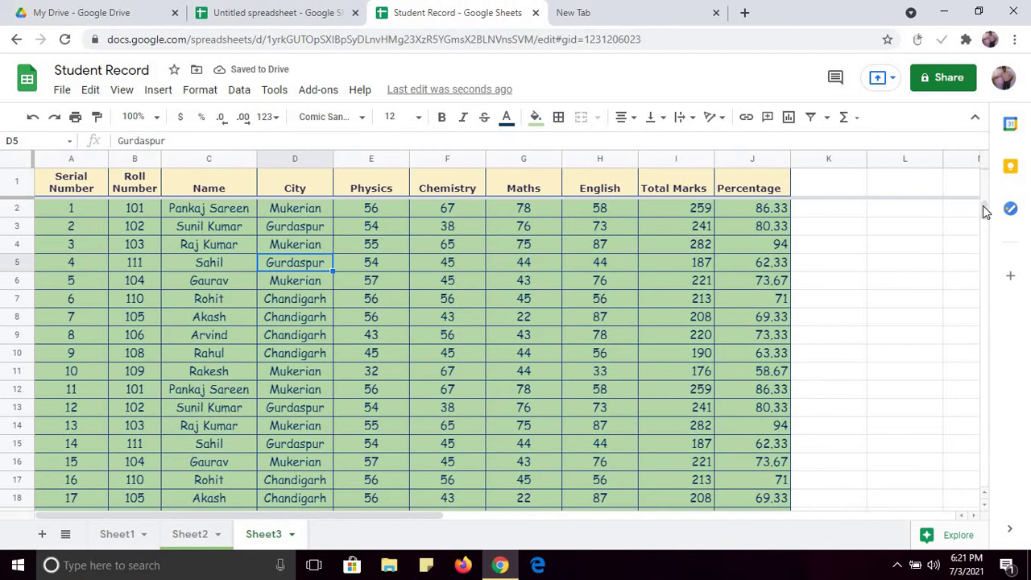
# Step: Unfreeze the header row with the No rows freeze option
pyautogui.moveTo(986, 209)
pyautogui.mouseDown()
pyautogui.moveTo(985, 220)
pyautogui.moveTo(984, 207)
pyautogui.mouseUp()
pyautogui.click(122, 91)
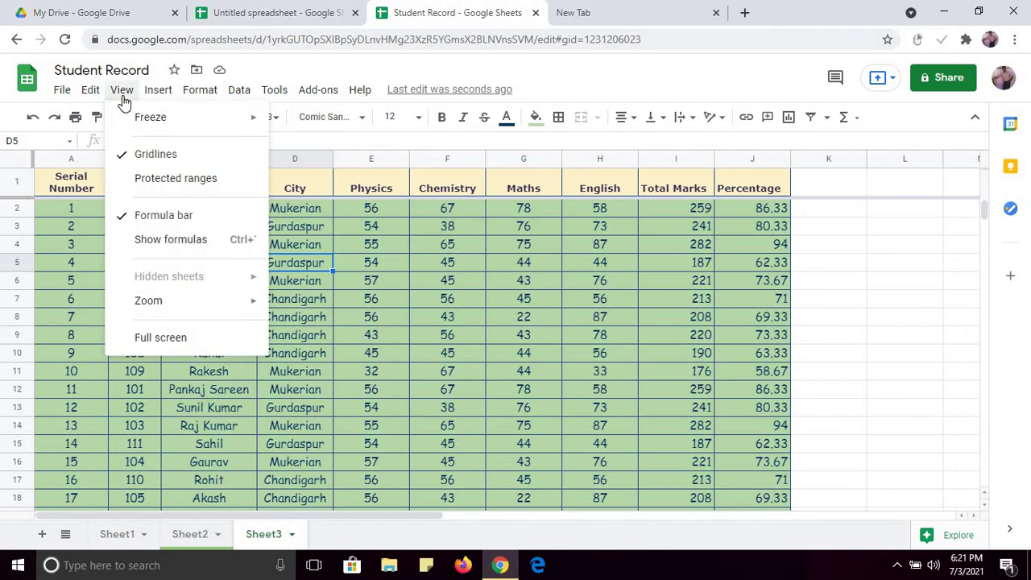
pyautogui.moveTo(250, 121)
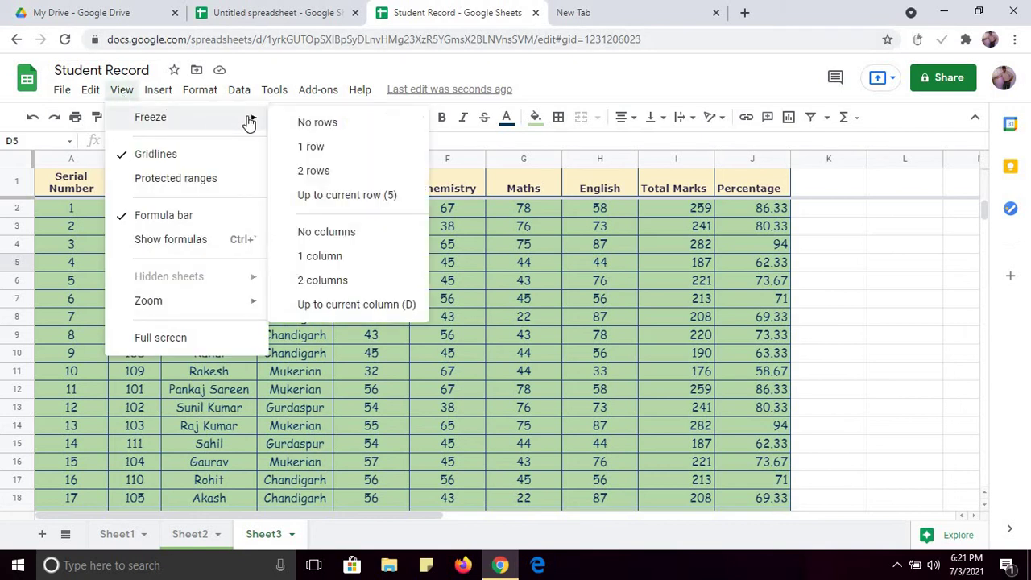
pyautogui.click(307, 122)
pyautogui.click(176, 266)
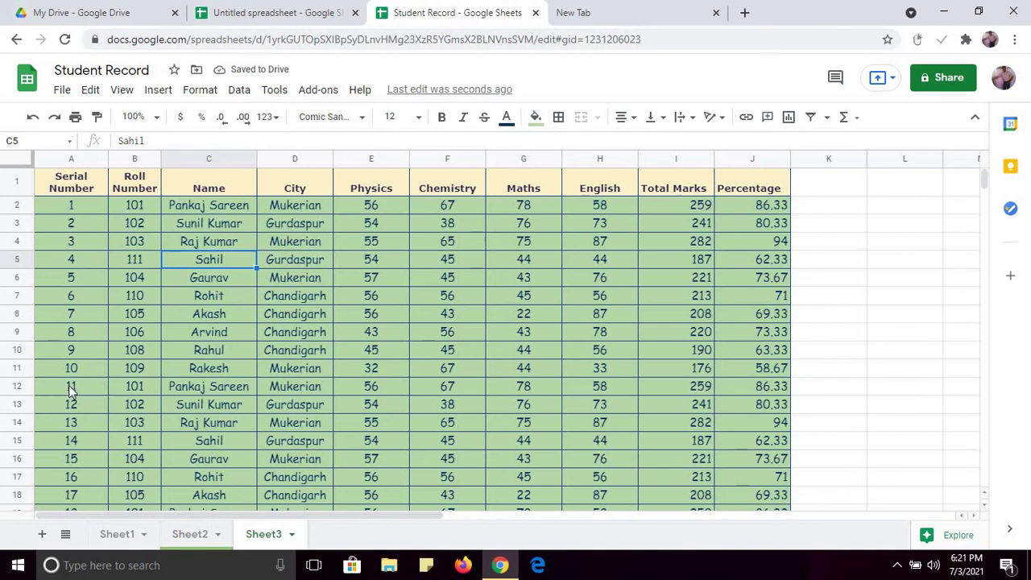
# Step: Select A10:J25, delete rows 10 - 25 from the sheet, and deselect the range
pyautogui.moveTo(70, 372); pyautogui.dragTo(136, 420)
pyautogui.click(114, 419)
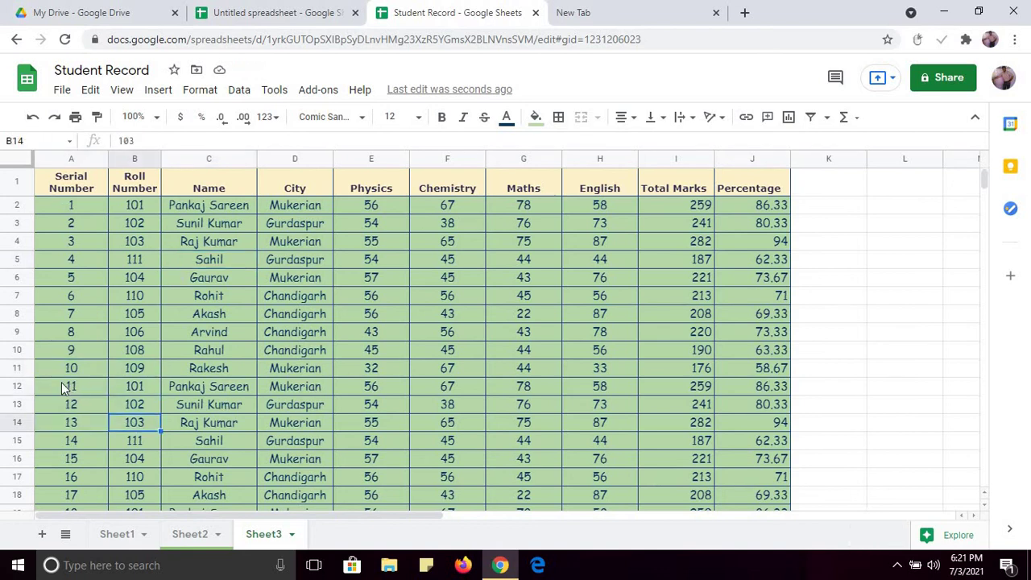
pyautogui.moveTo(103, 352); pyautogui.dragTo(769, 433)
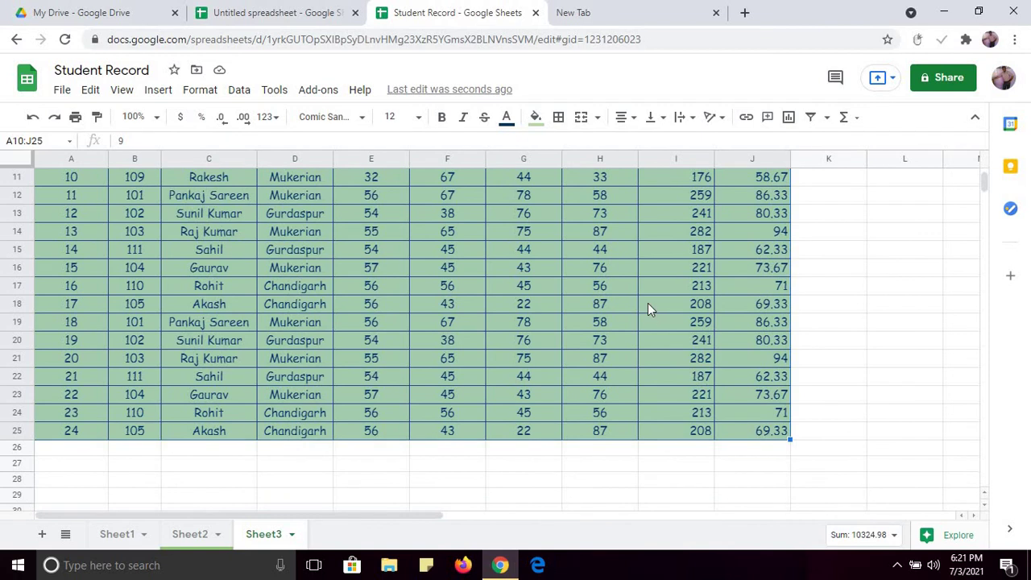
pyautogui.rightClick(648, 303)
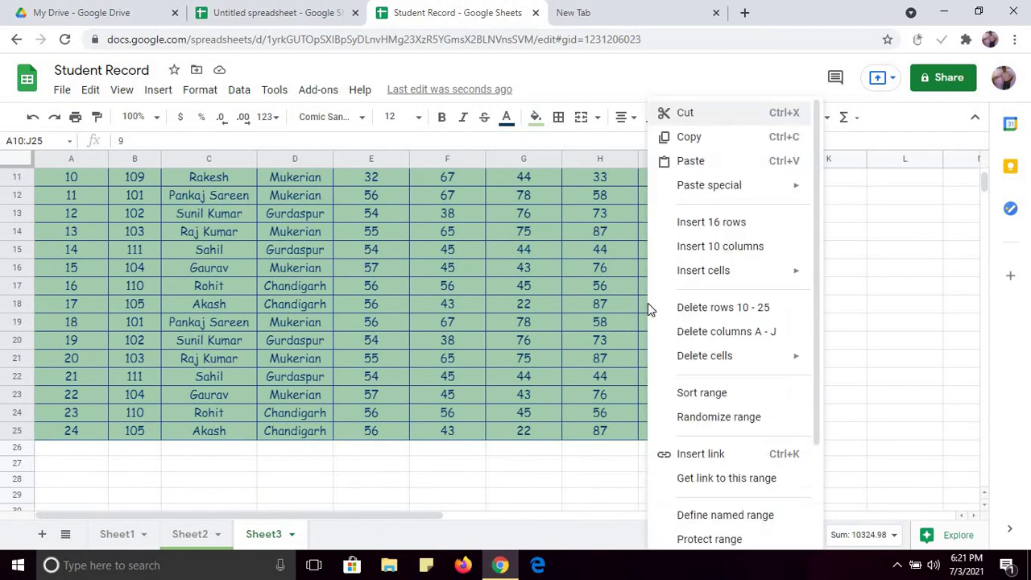
pyautogui.click(699, 309)
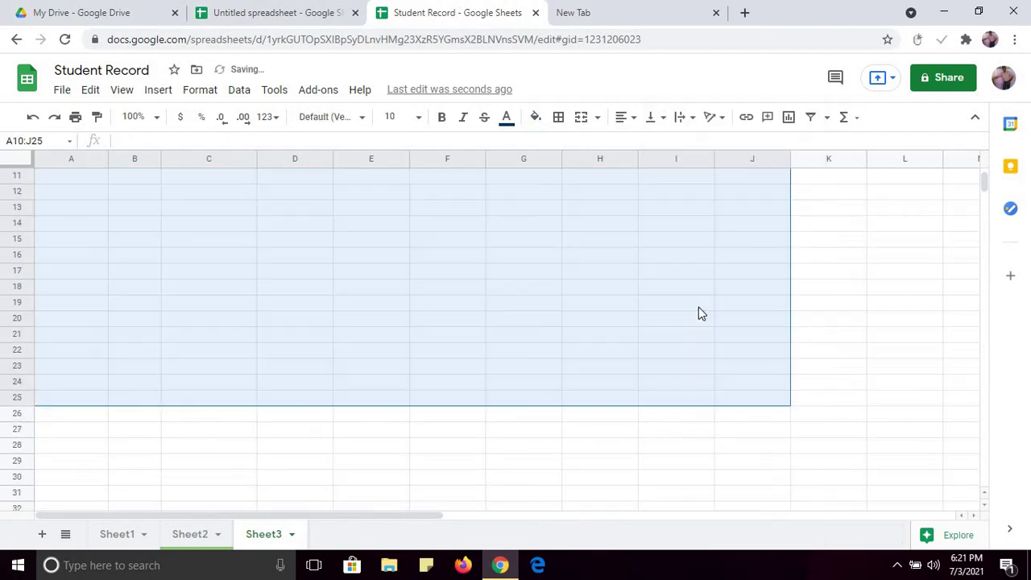
pyautogui.moveTo(983, 184); pyautogui.dragTo(981, 171)
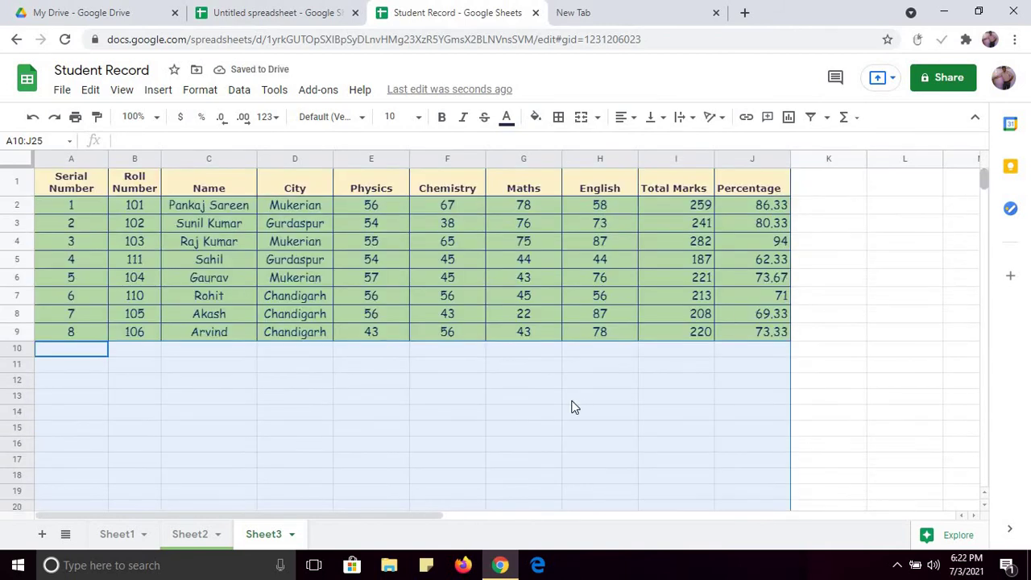
pyautogui.click(571, 402)
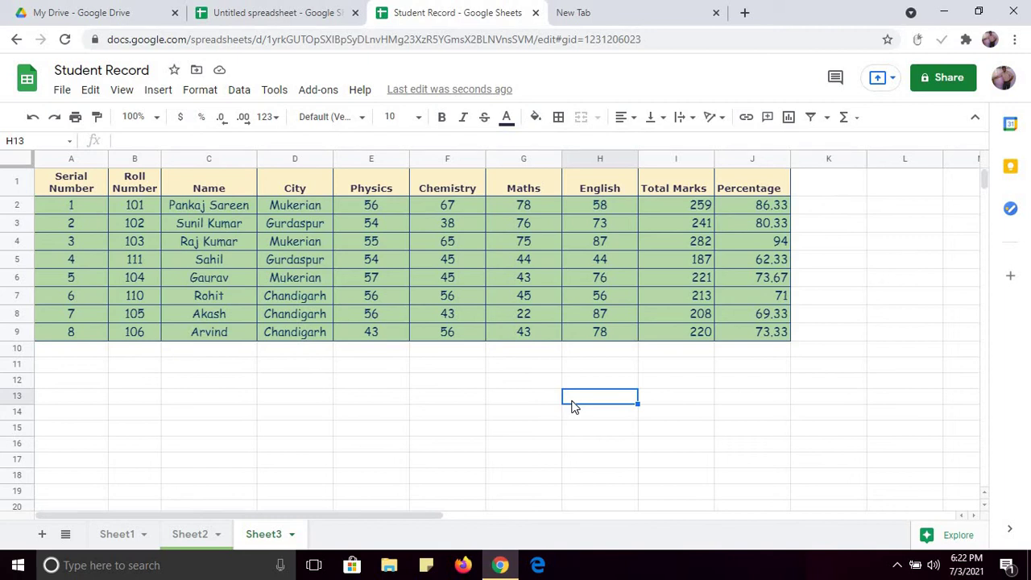
# Step: Insert a column chart from the Name column C and the Total Marks column I
pyautogui.click(211, 159)
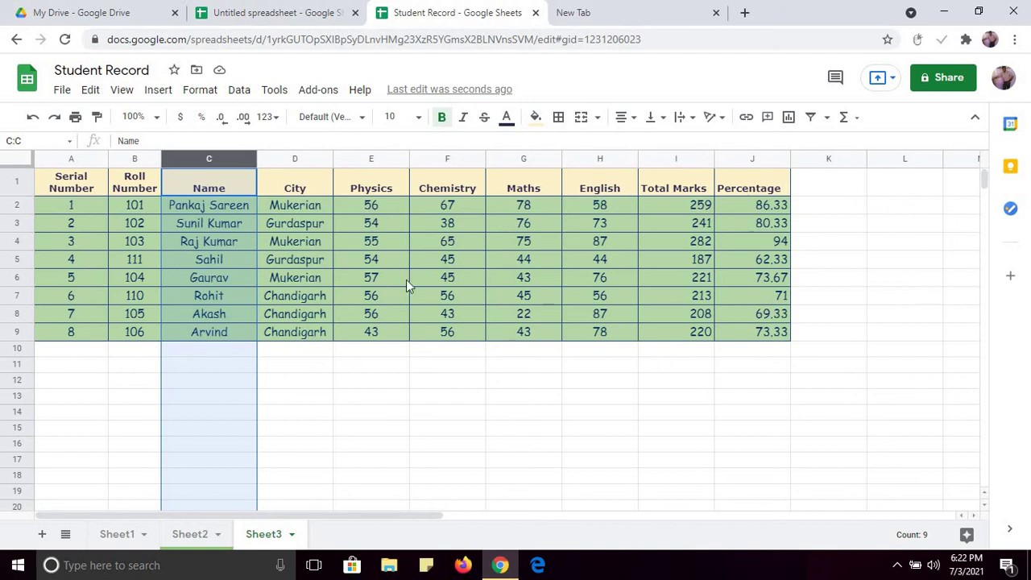
pyautogui.keyDown('ctrl'); pyautogui.click(678, 159); pyautogui.keyUp('ctrl')
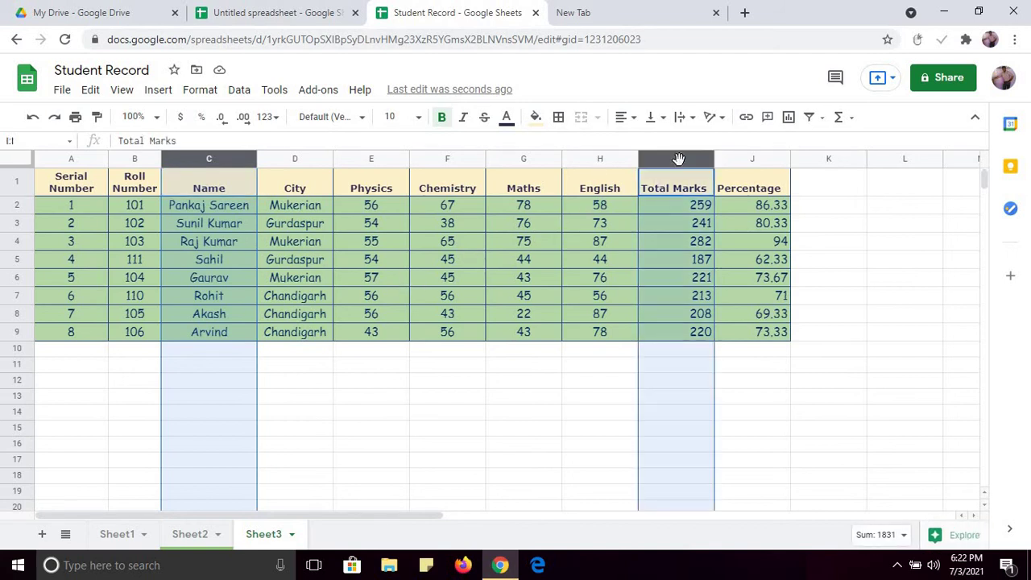
pyautogui.click(789, 121)
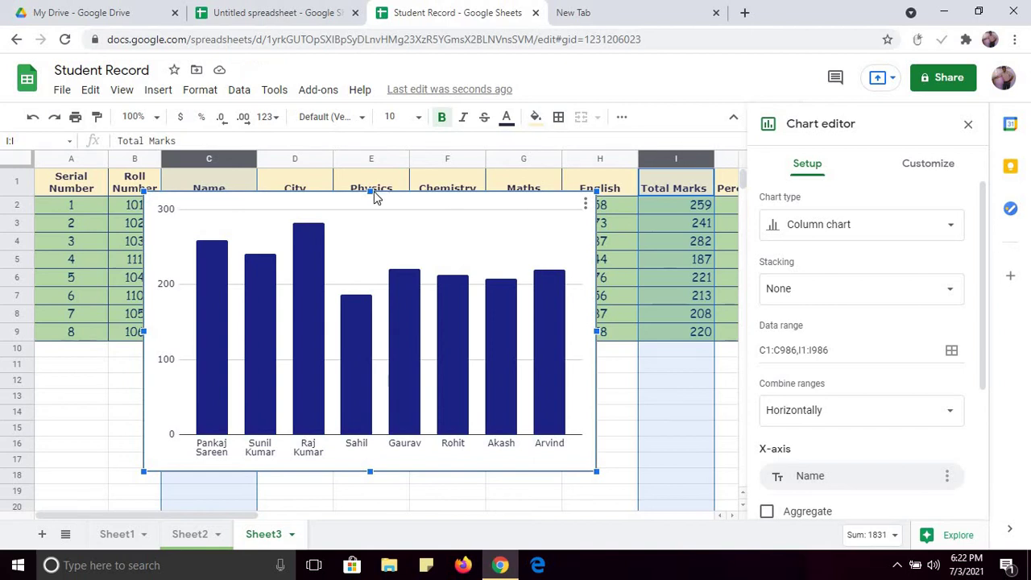
# Step: Enlarge the chart so it spans columns B to H from row 1 down to row 19
pyautogui.moveTo(374, 191); pyautogui.dragTo(375, 174)
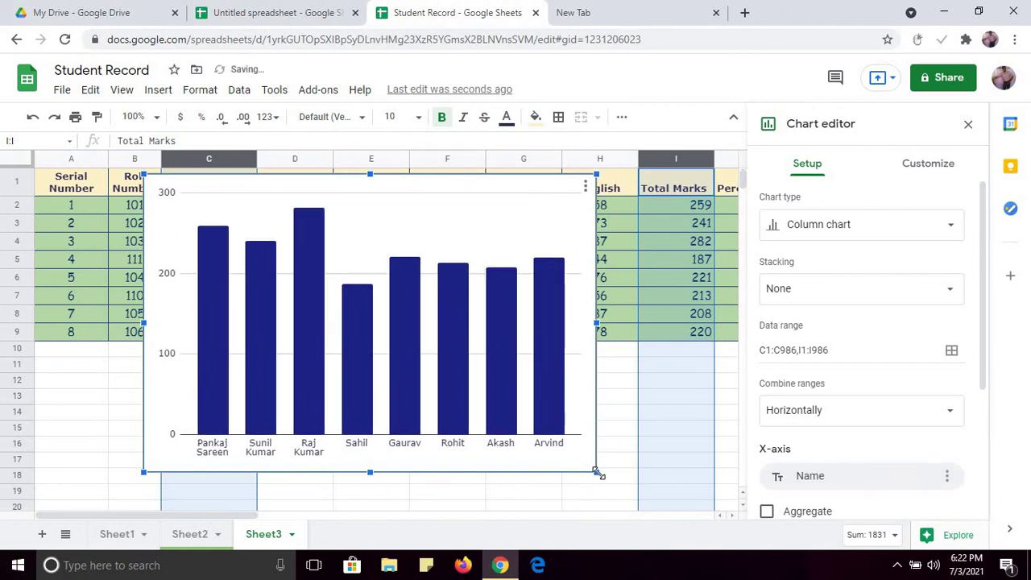
pyautogui.moveTo(597, 474); pyautogui.dragTo(635, 498)
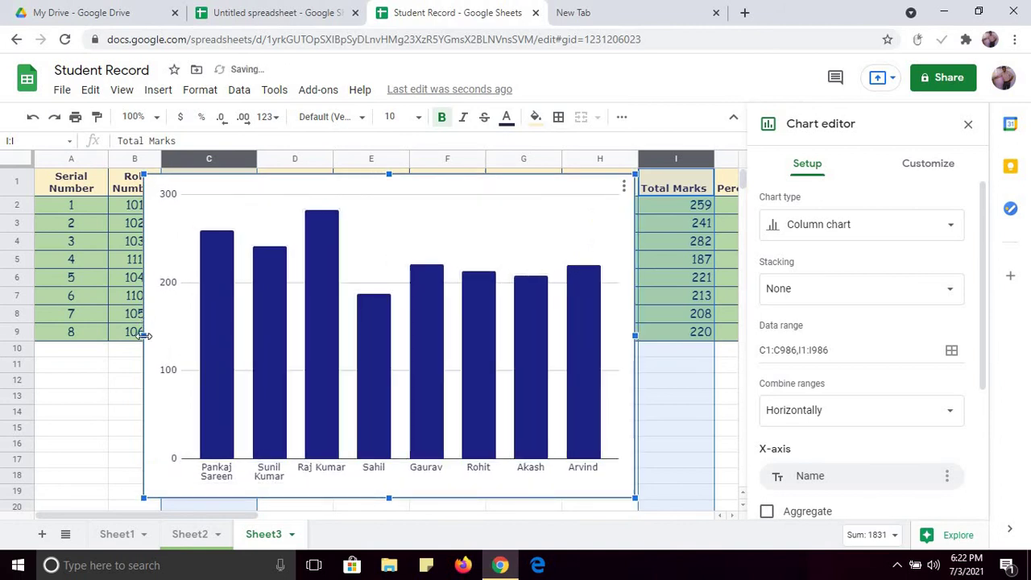
pyautogui.moveTo(144, 335); pyautogui.dragTo(113, 336)
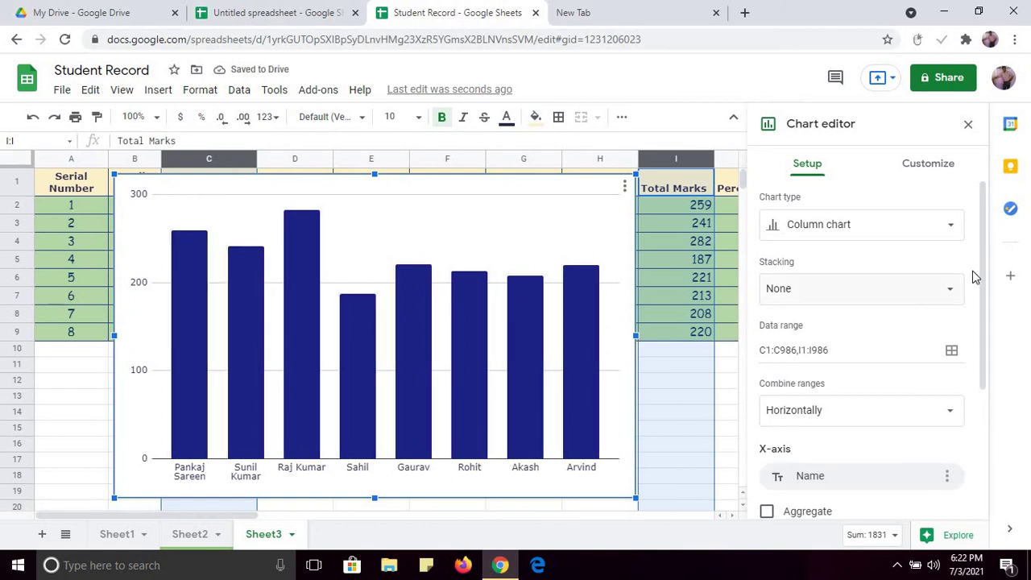
# Step: Customize the chart style with a light orange background color and a bright green chart border color
pyautogui.moveTo(984, 274); pyautogui.dragTo(998, 456)
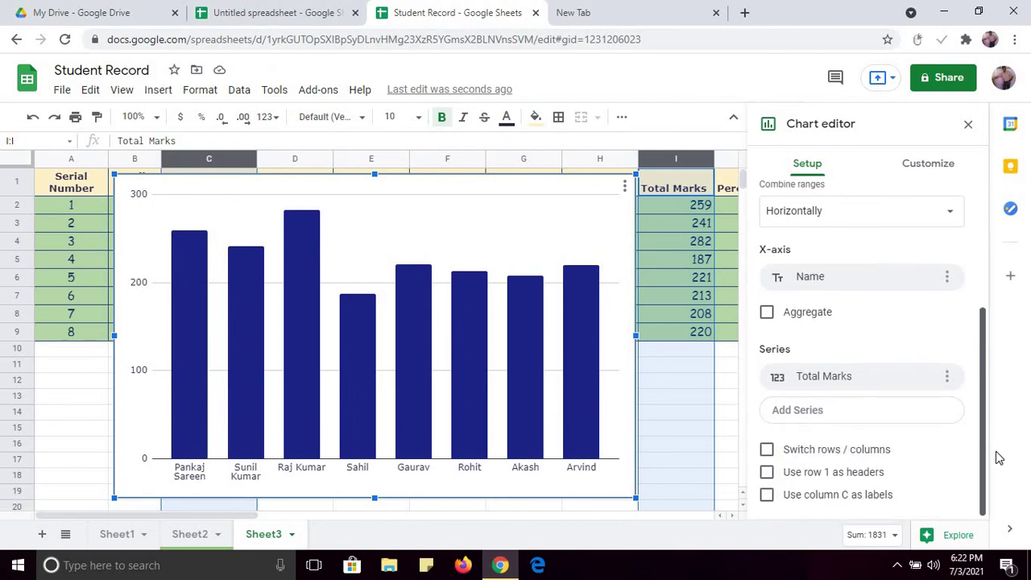
pyautogui.scroll(3, 979, 222)
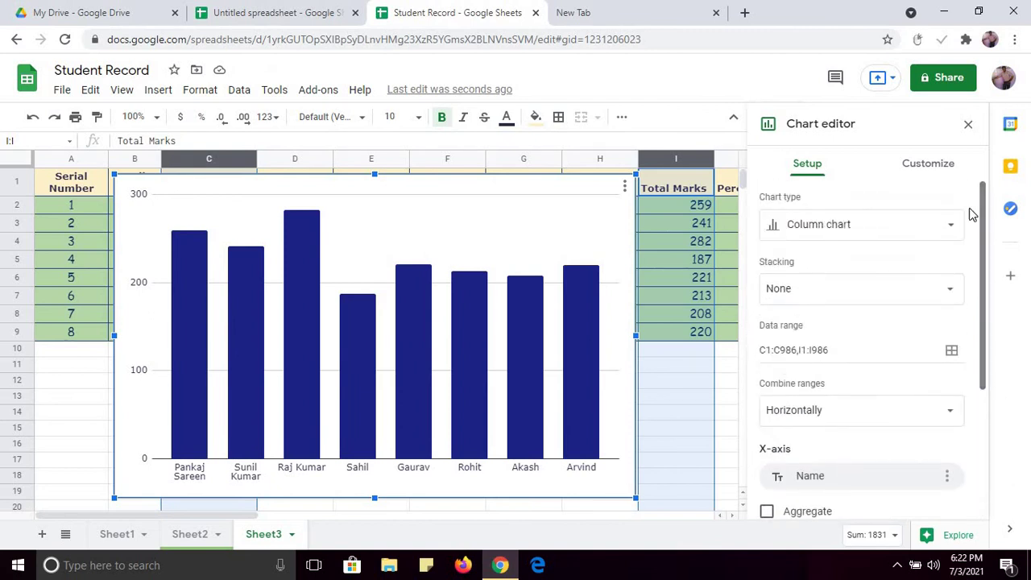
pyautogui.click(918, 165)
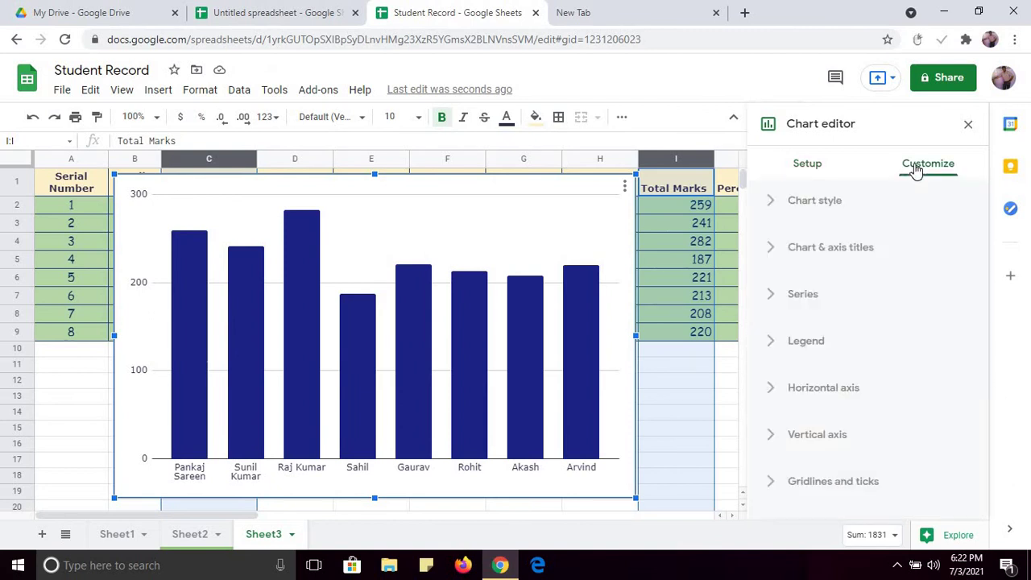
pyautogui.click(773, 208)
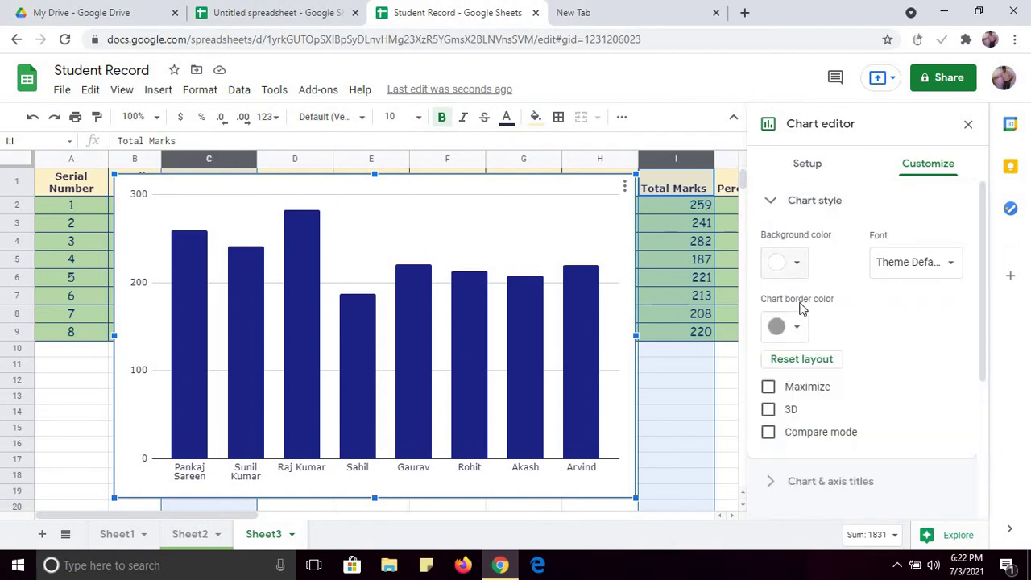
pyautogui.click(797, 266)
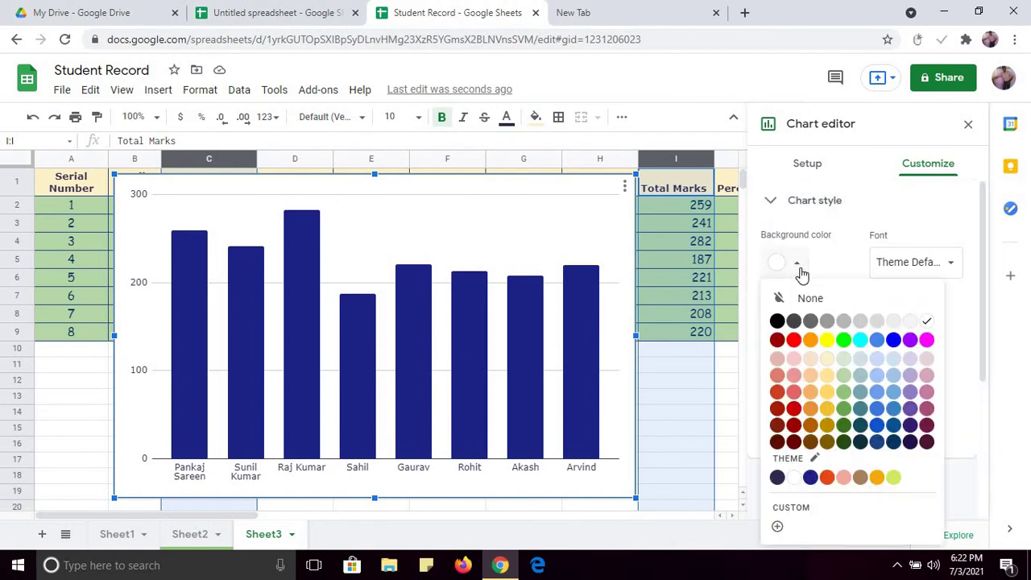
pyautogui.click(810, 374)
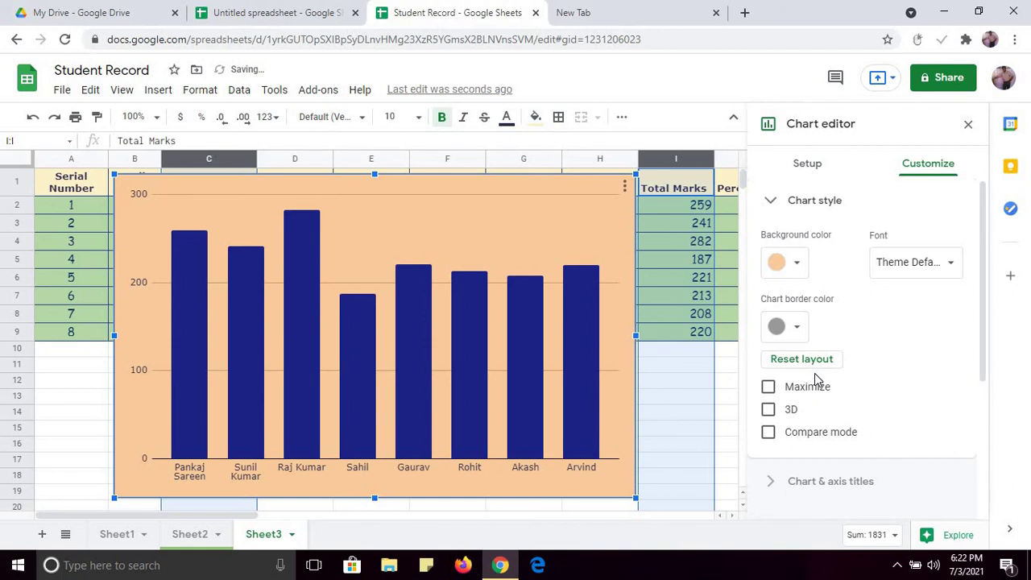
pyautogui.click(799, 329)
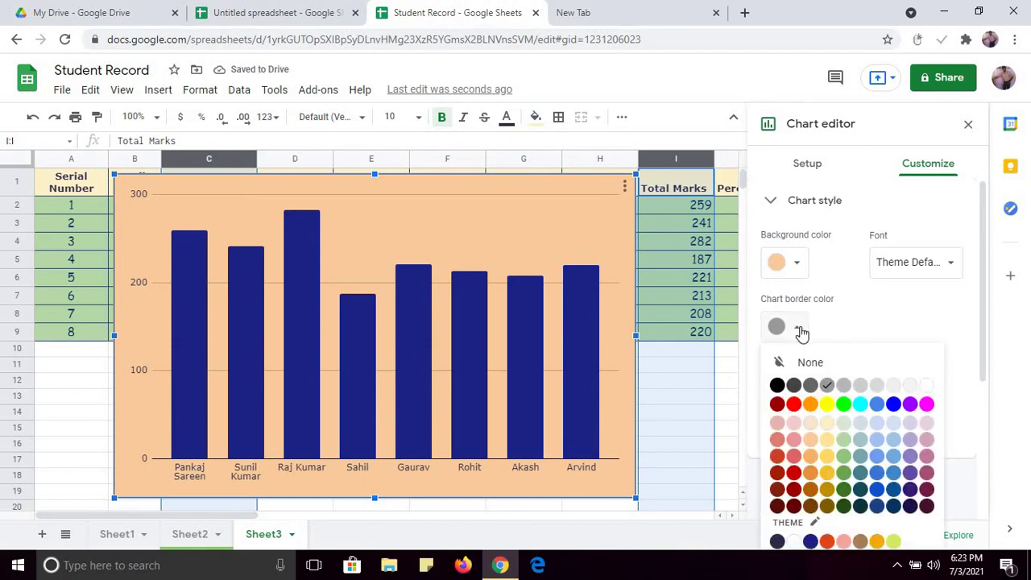
pyautogui.click(841, 407)
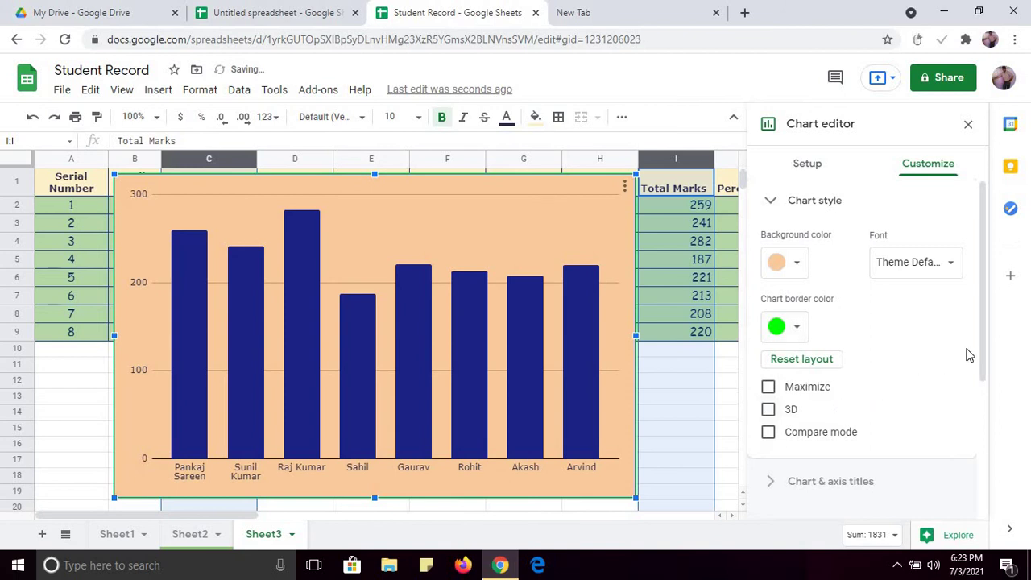
# Step: Set the chart title text to "Student Total Marks"
pyautogui.moveTo(984, 348); pyautogui.dragTo(1000, 444)
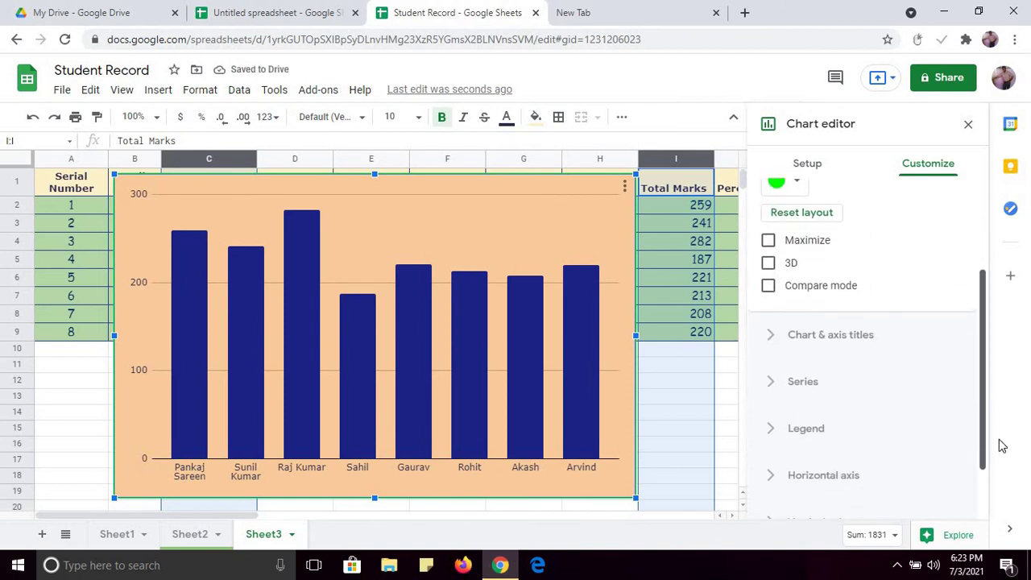
pyautogui.click(769, 333)
pyautogui.scroll(-1, 769, 331)
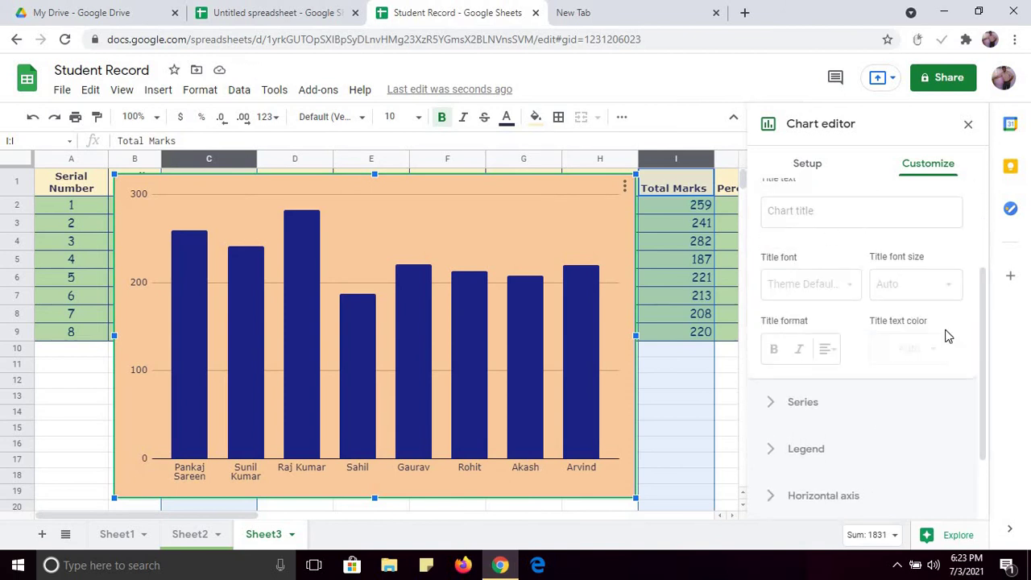
pyautogui.scroll(1, 985, 320)
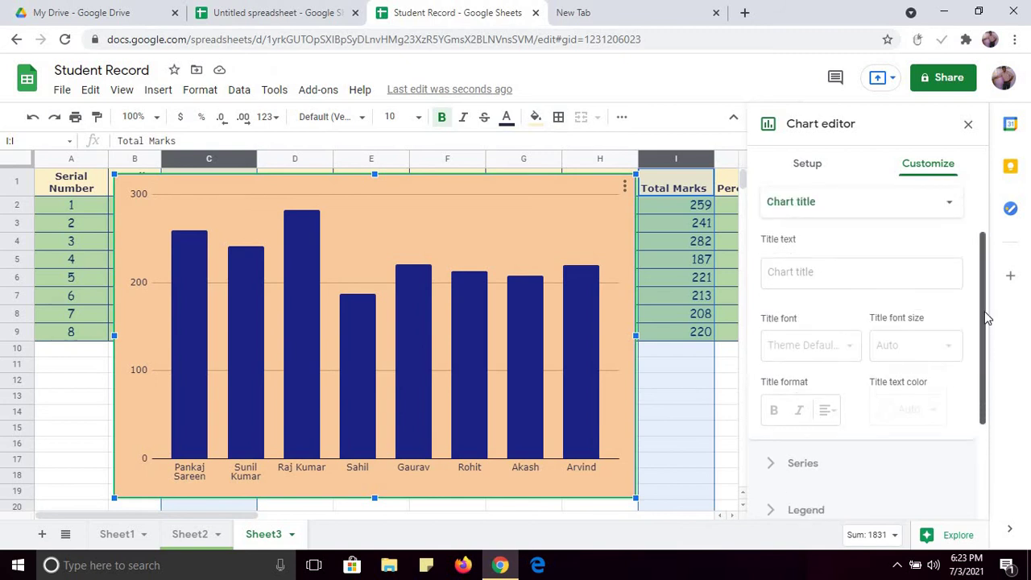
pyautogui.click(819, 276)
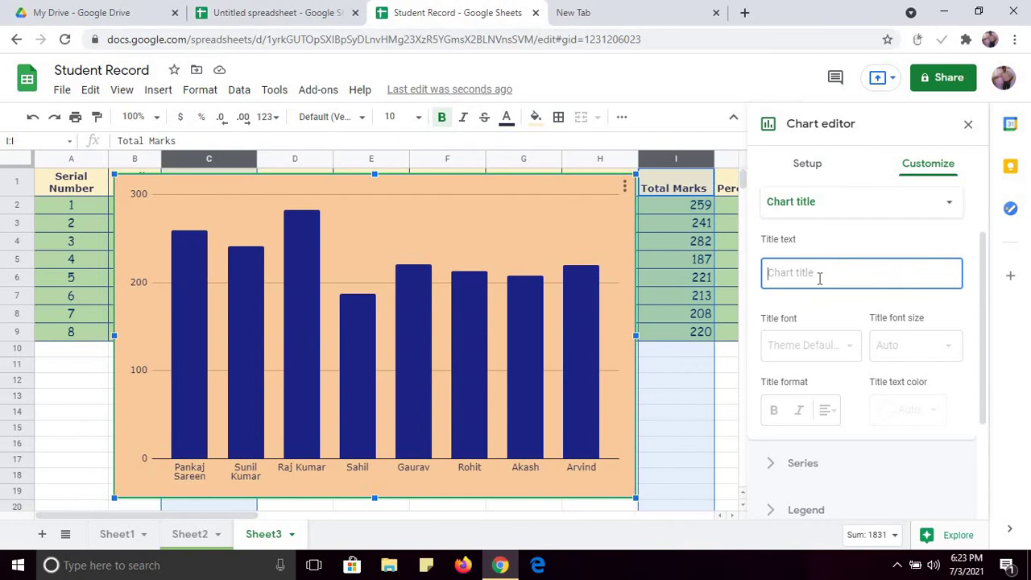
pyautogui.write('Stude')
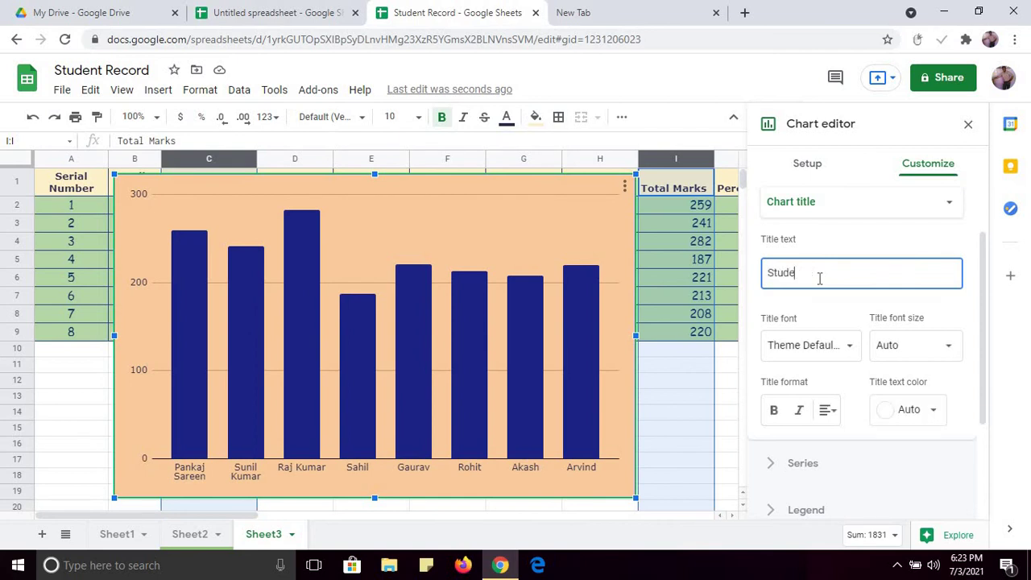
pyautogui.write('t')
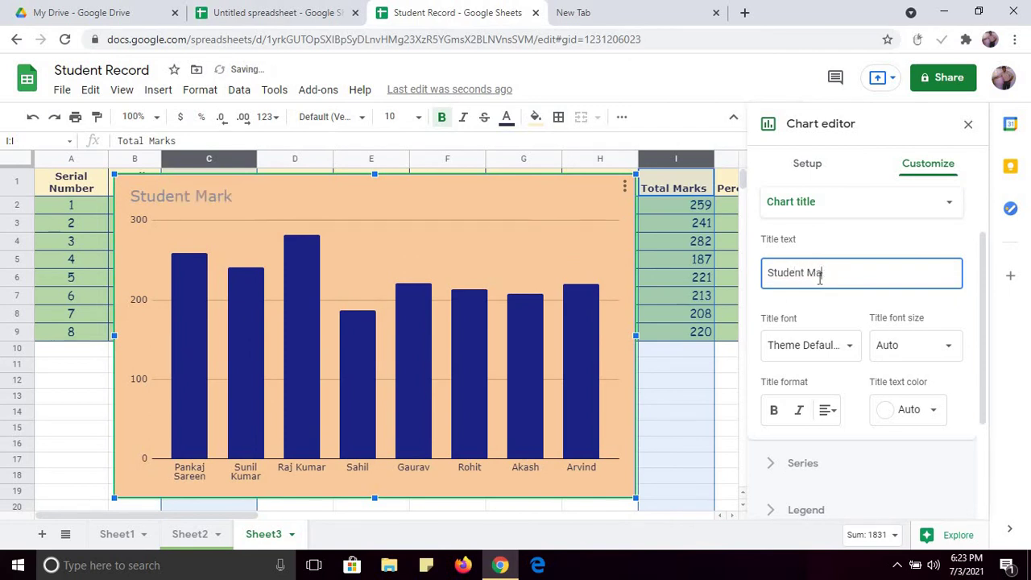
pyautogui.write('Total mark')
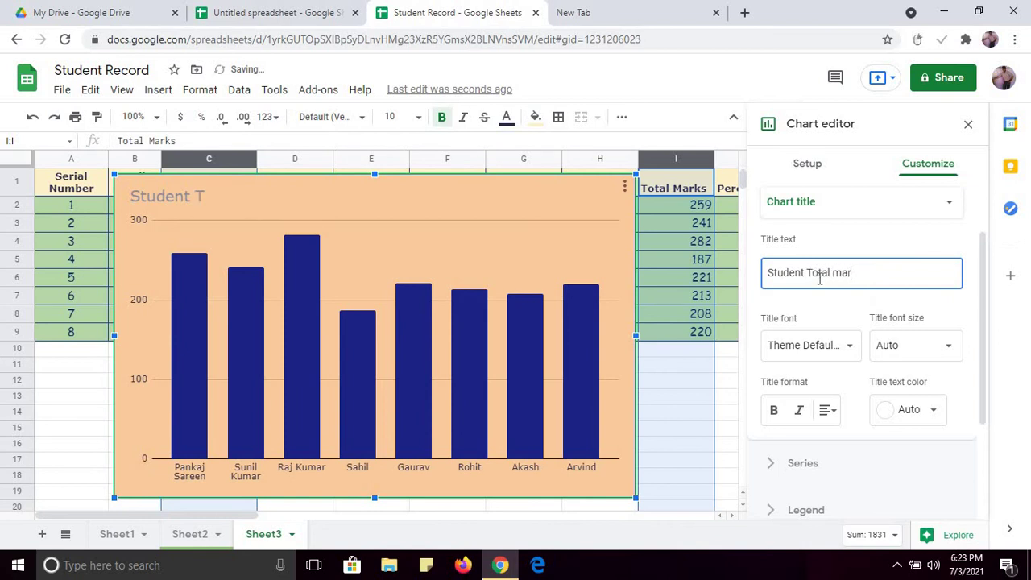
pyautogui.press('BackSpace')
pyautogui.press('BackSpace')
pyautogui.press('BackSpace')
pyautogui.press('BackSpace')
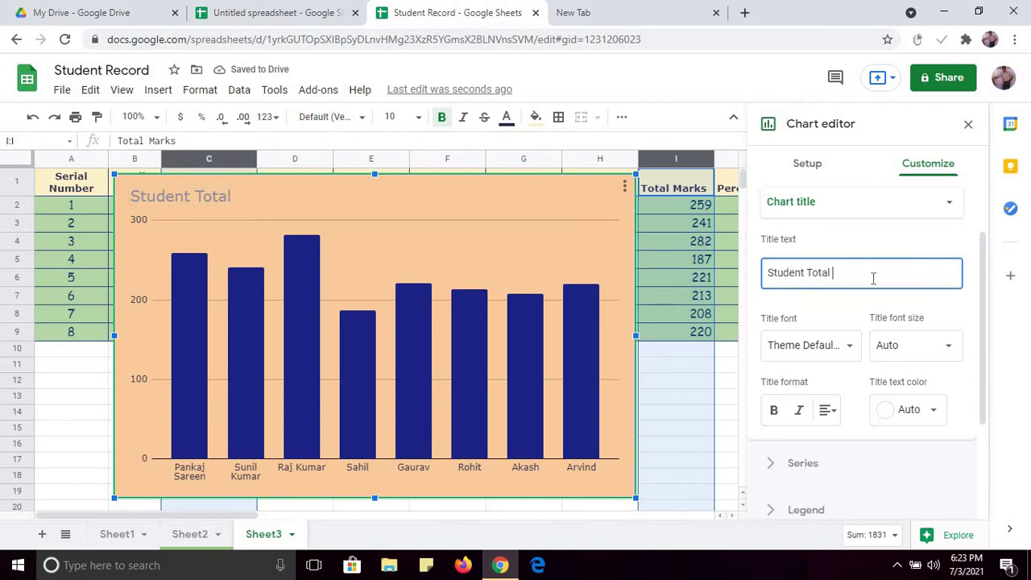
pyautogui.write('Marks')
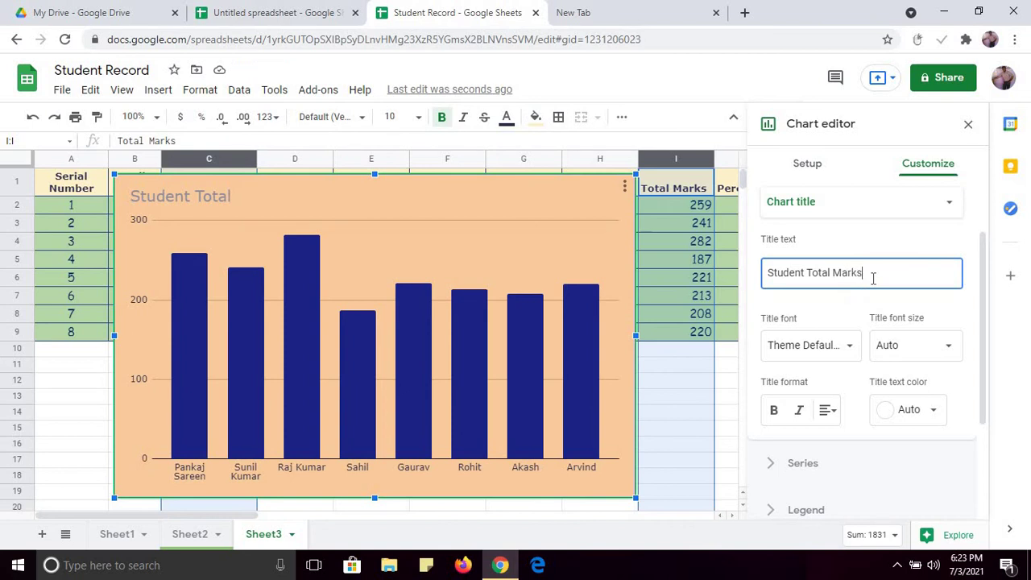
# Step: Format the chart title with the Serif font, font size 30 and a dark green text color
pyautogui.click(851, 356)
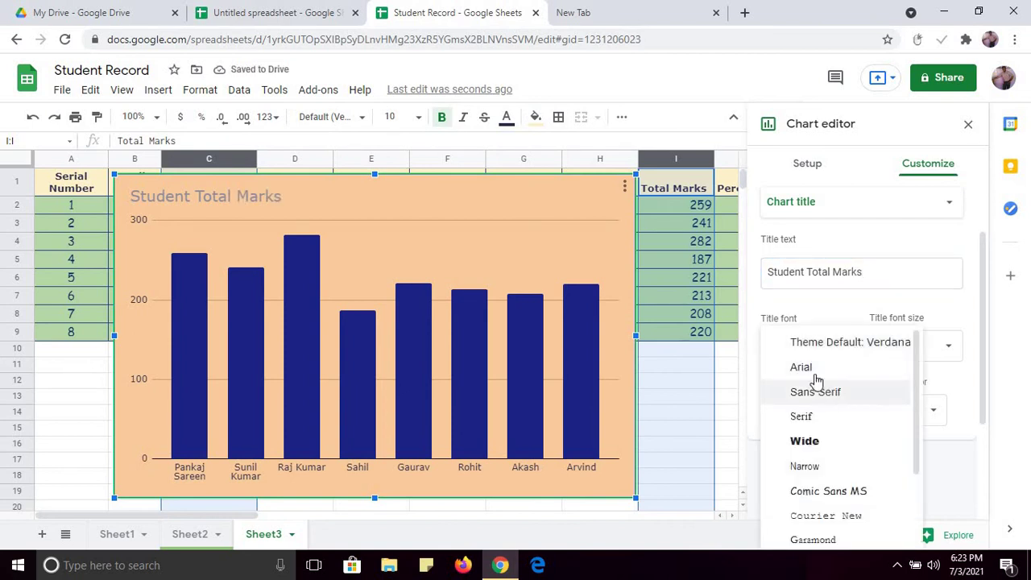
pyautogui.click(801, 417)
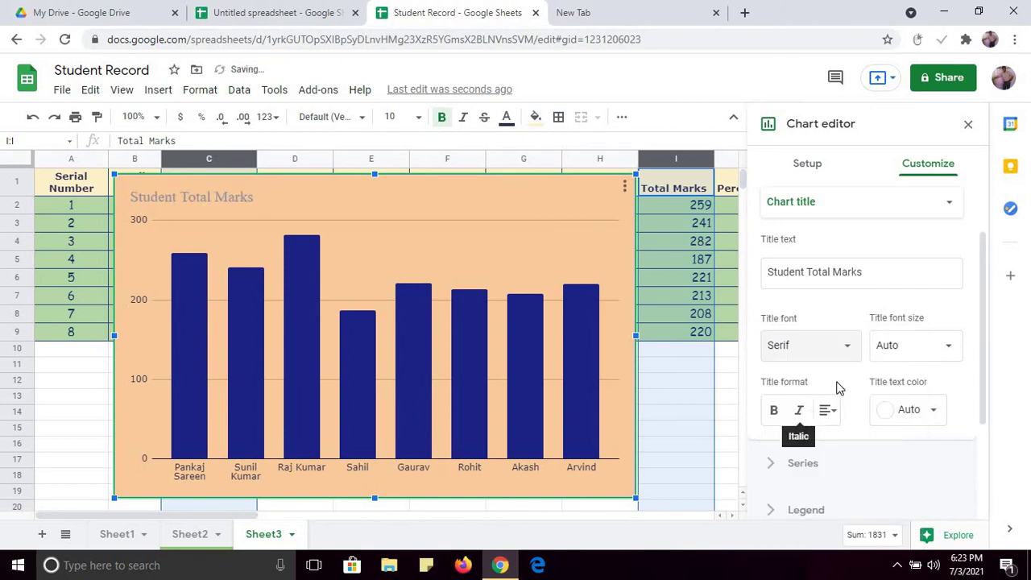
pyautogui.click(897, 348)
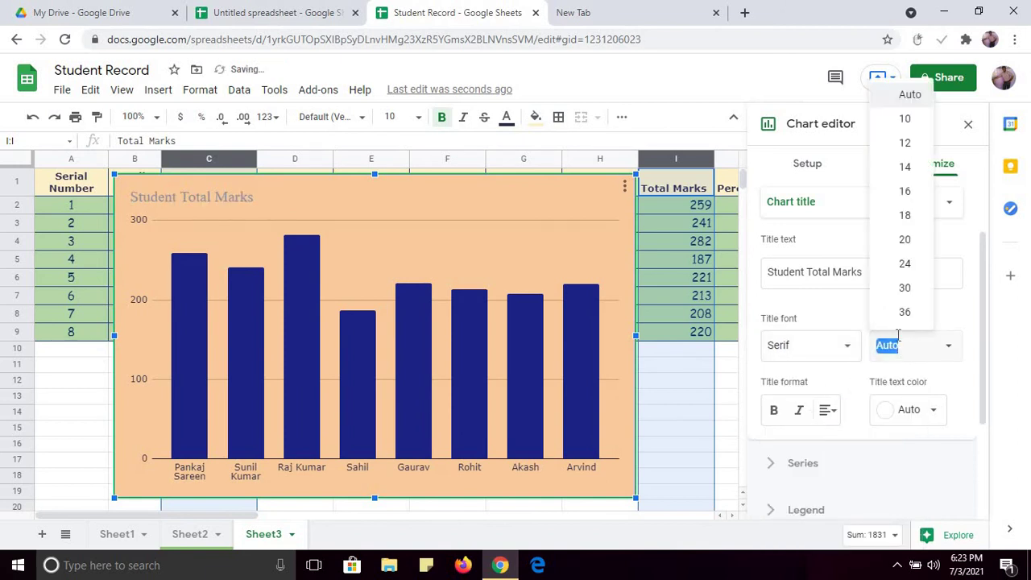
pyautogui.click(913, 287)
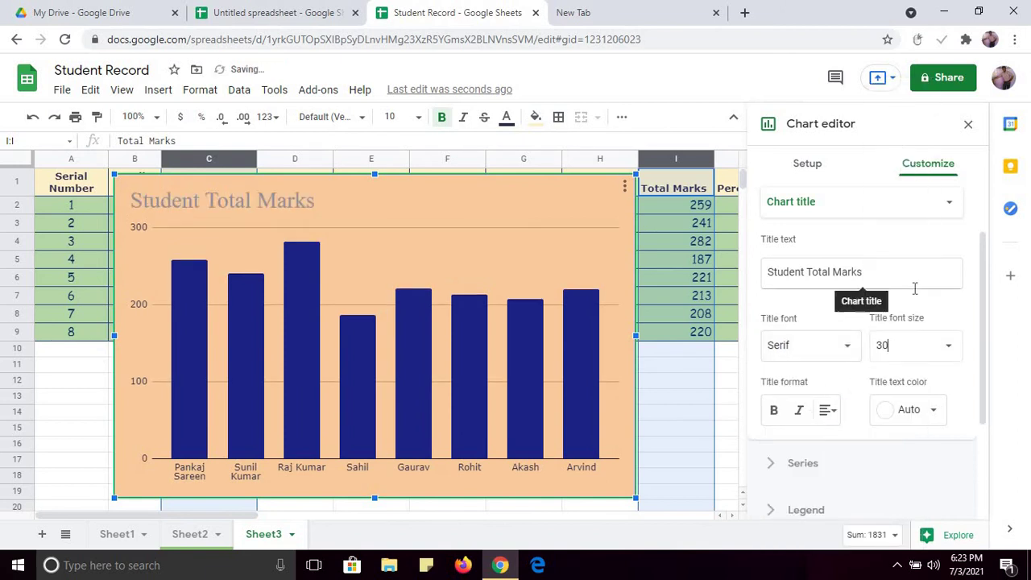
pyautogui.click(924, 412)
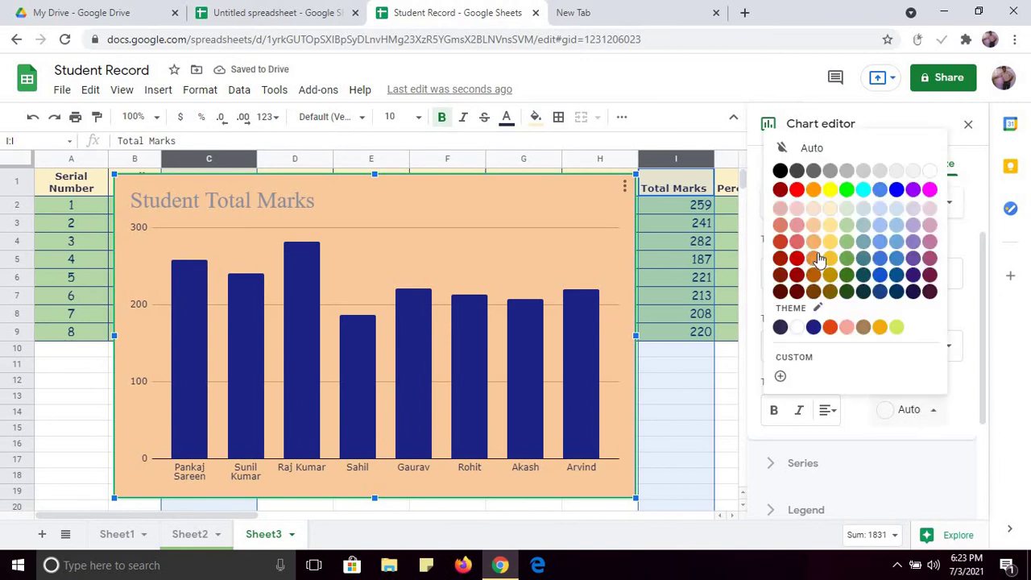
pyautogui.click(849, 272)
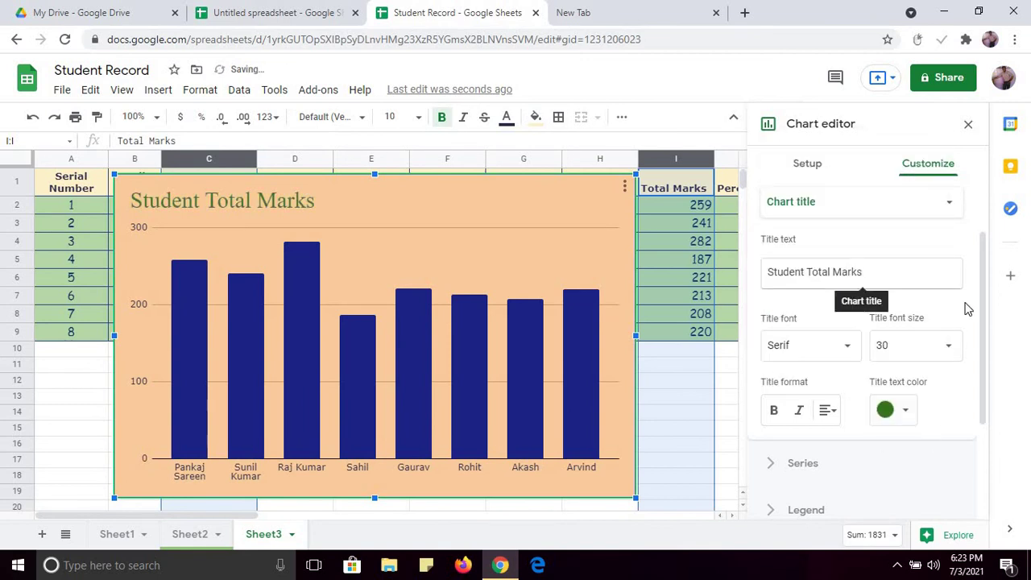
# Step: Add the horizontal axis title "Student Name" to the chart
pyautogui.scroll(-1, 982, 334)
pyautogui.scroll(3, 981, 334)
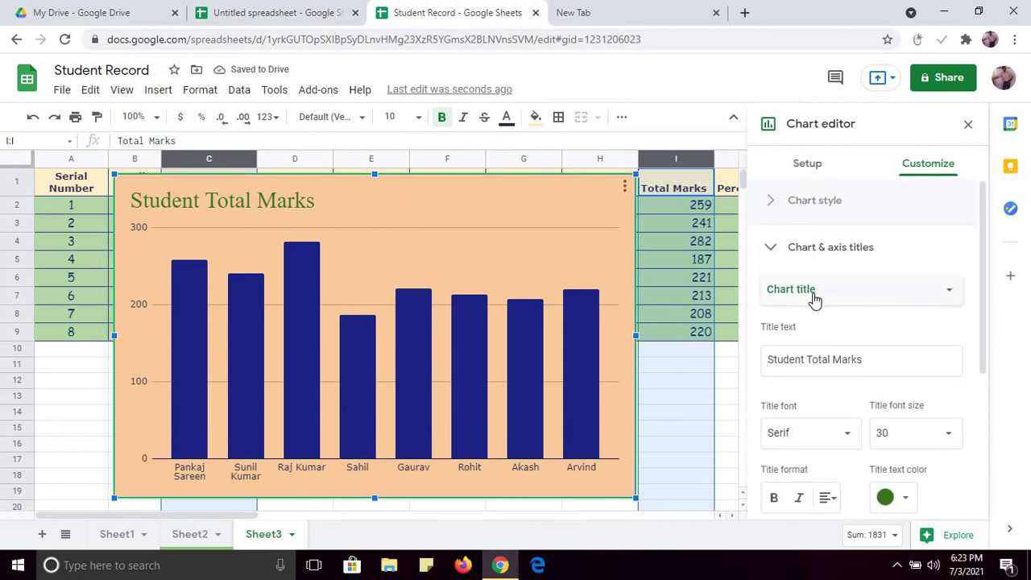
pyautogui.click(840, 297)
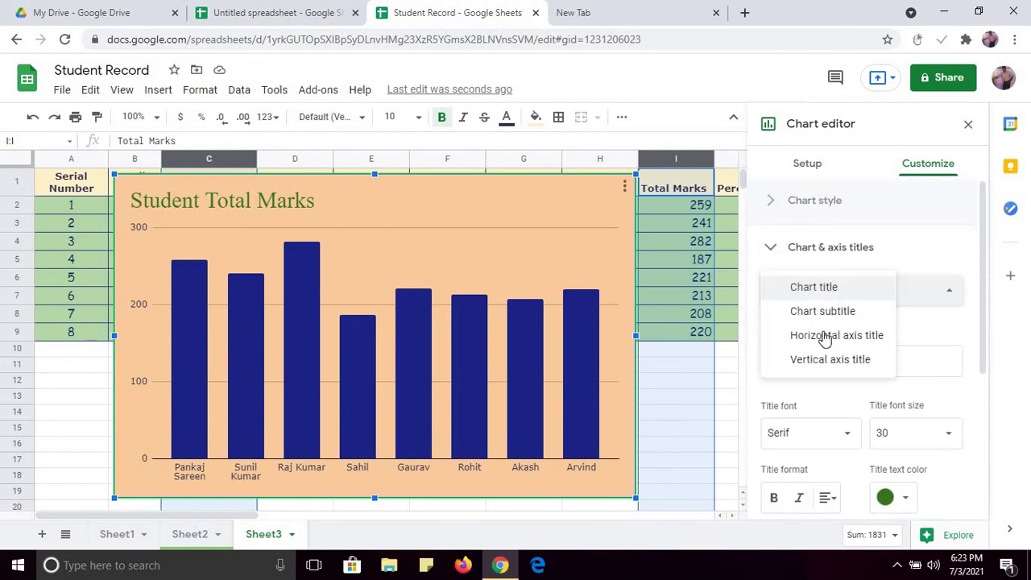
pyautogui.click(847, 341)
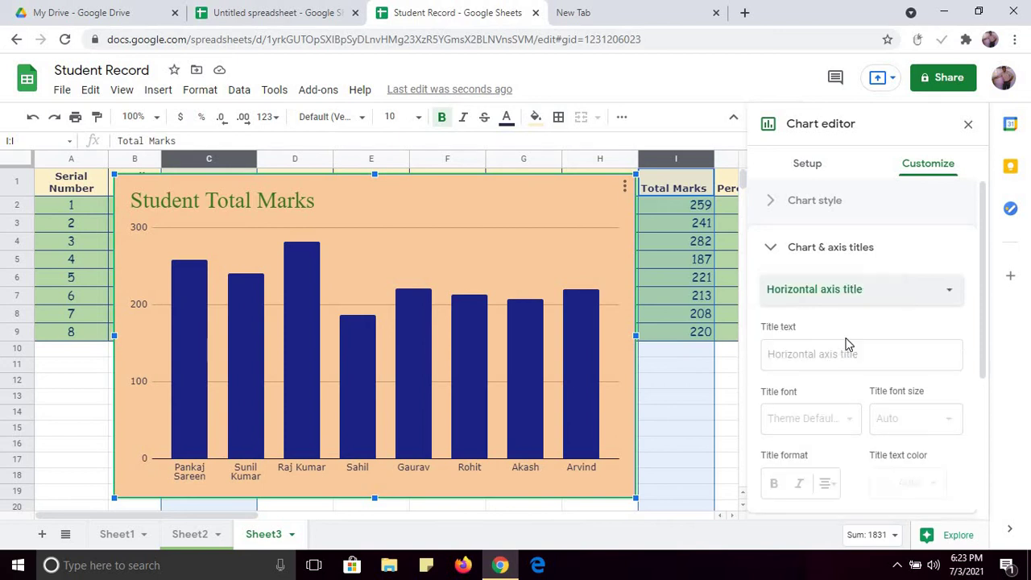
pyautogui.click(828, 356)
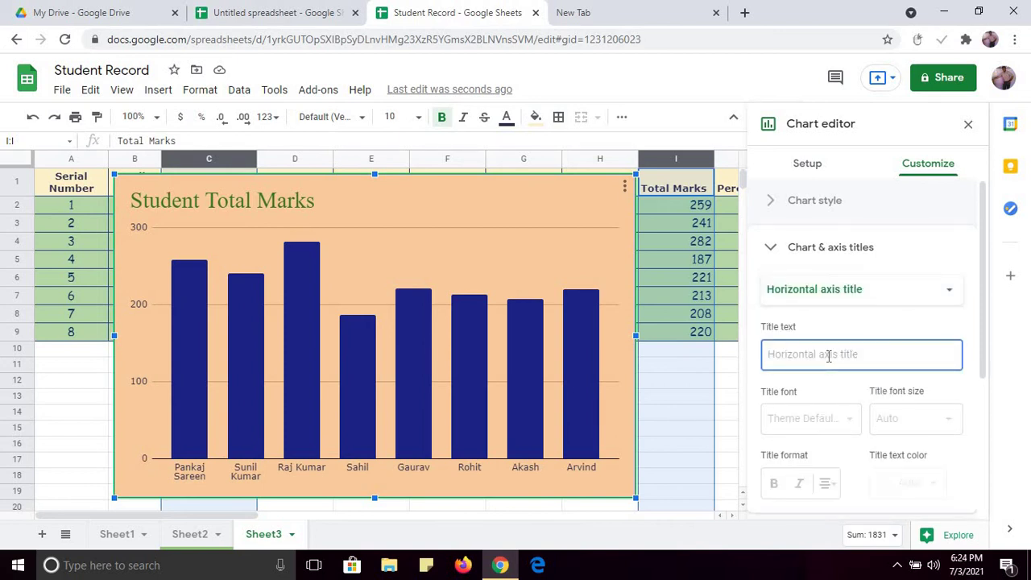
pyautogui.write('Student Name')
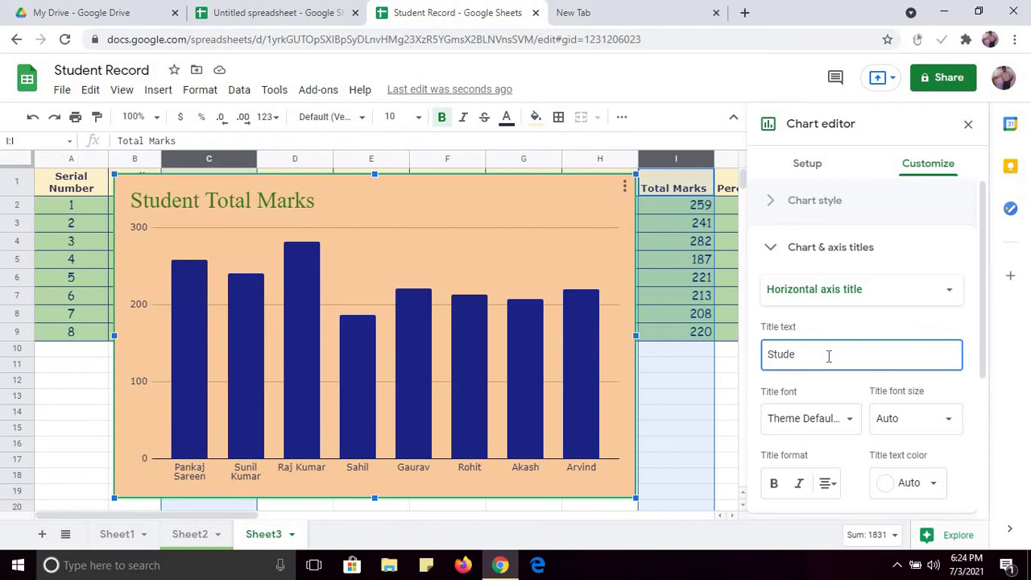
pyautogui.click(752, 371)
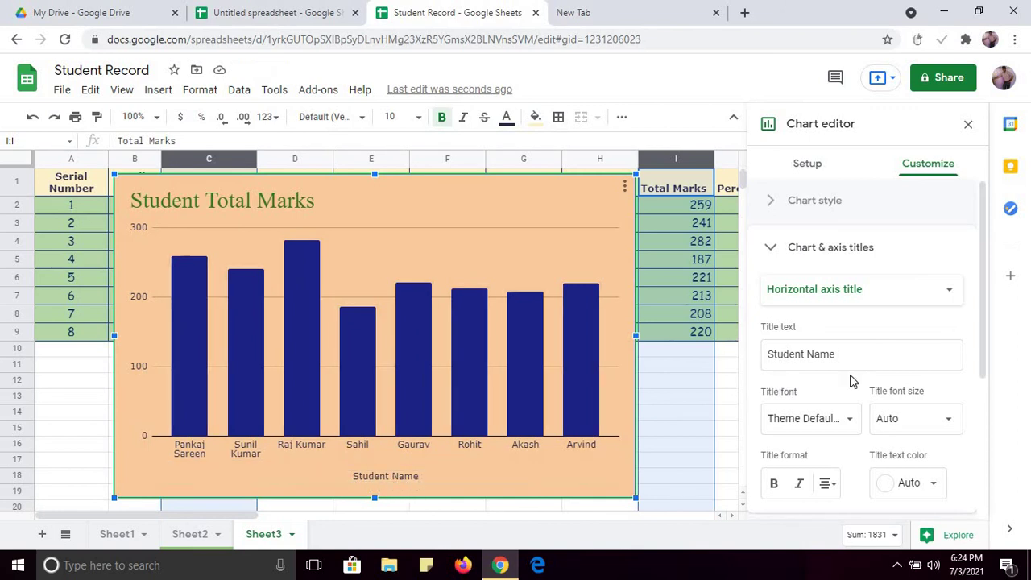
# Step: Format the horizontal axis title as bold Arial, size 30, with a dark magenta text color
pyautogui.click(950, 421)
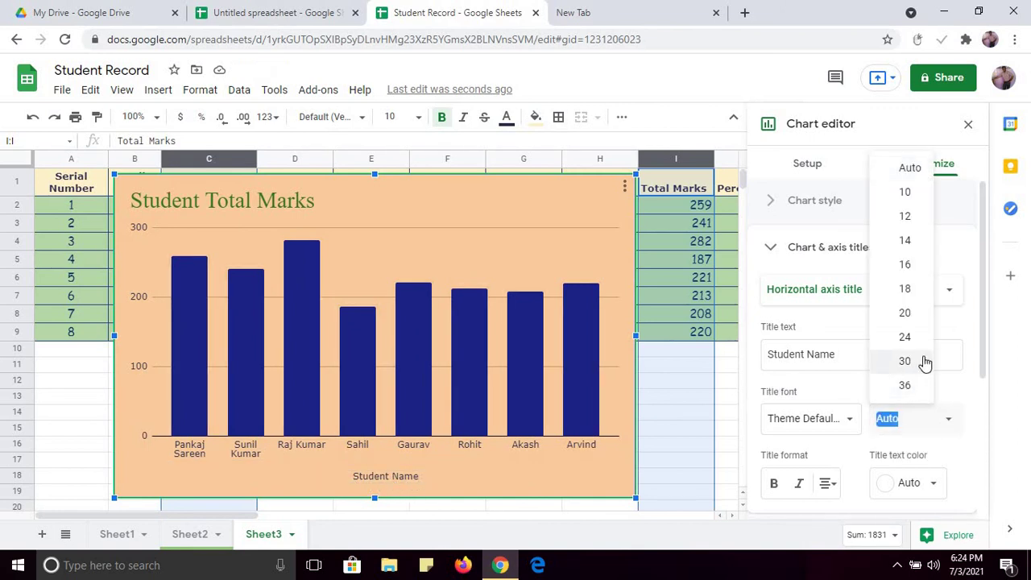
pyautogui.click(922, 359)
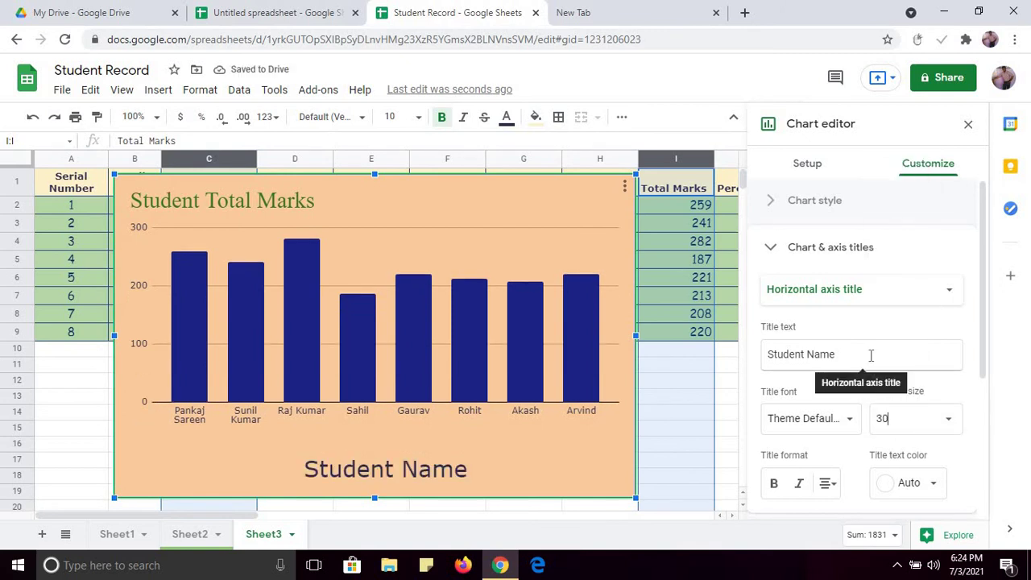
pyautogui.click(850, 419)
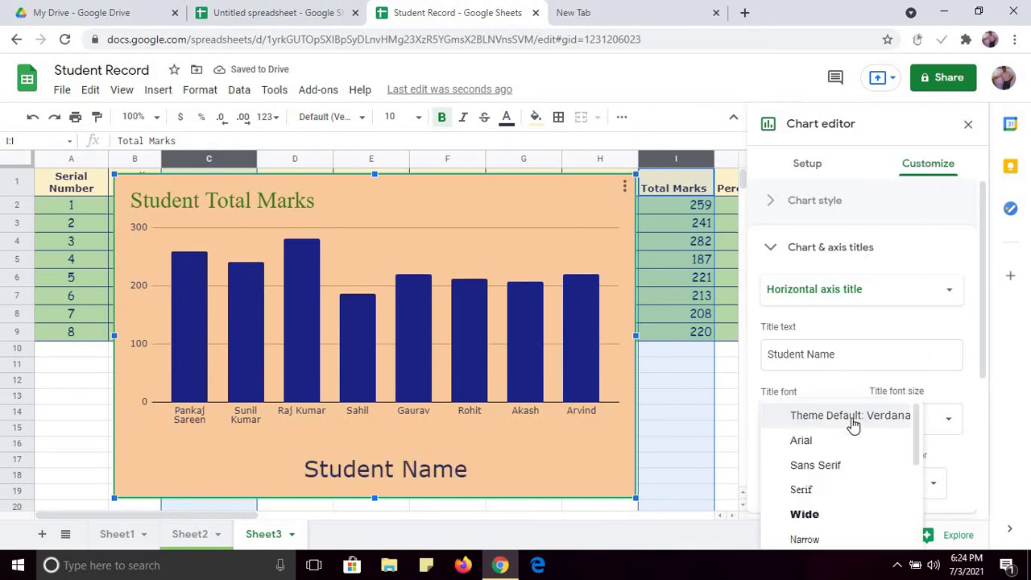
pyautogui.click(811, 444)
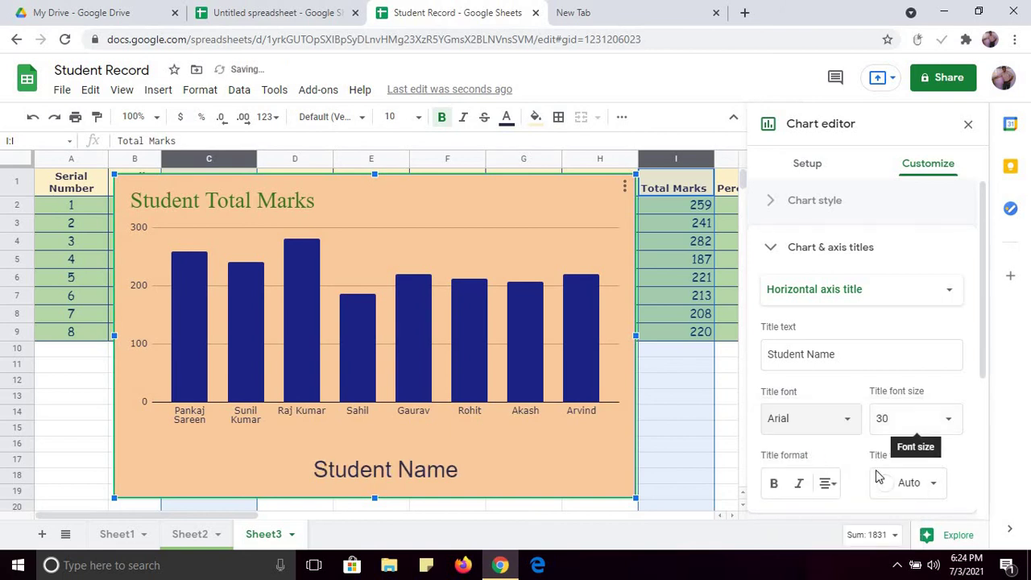
pyautogui.click(773, 484)
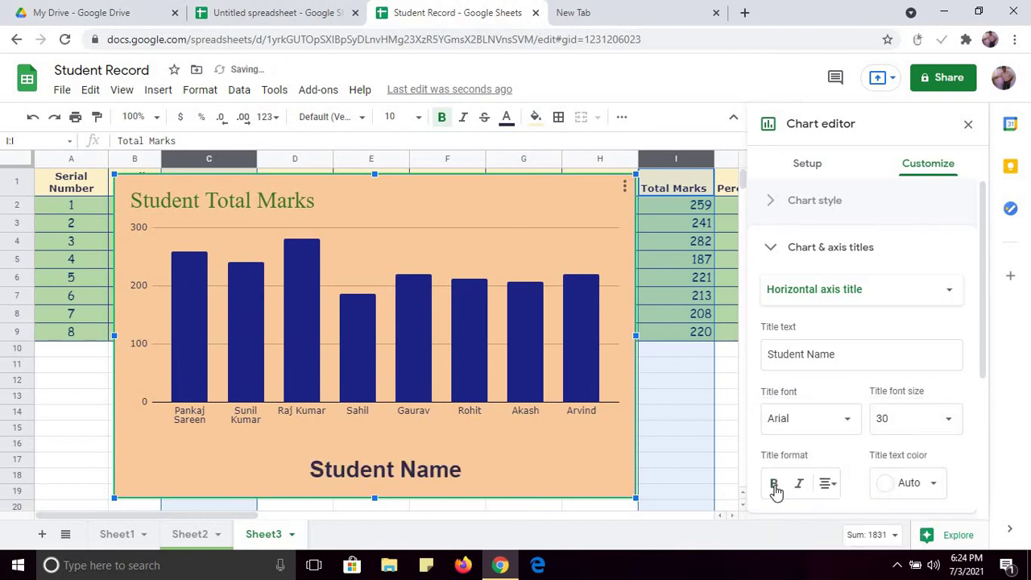
pyautogui.click(926, 484)
pyautogui.click(931, 364)
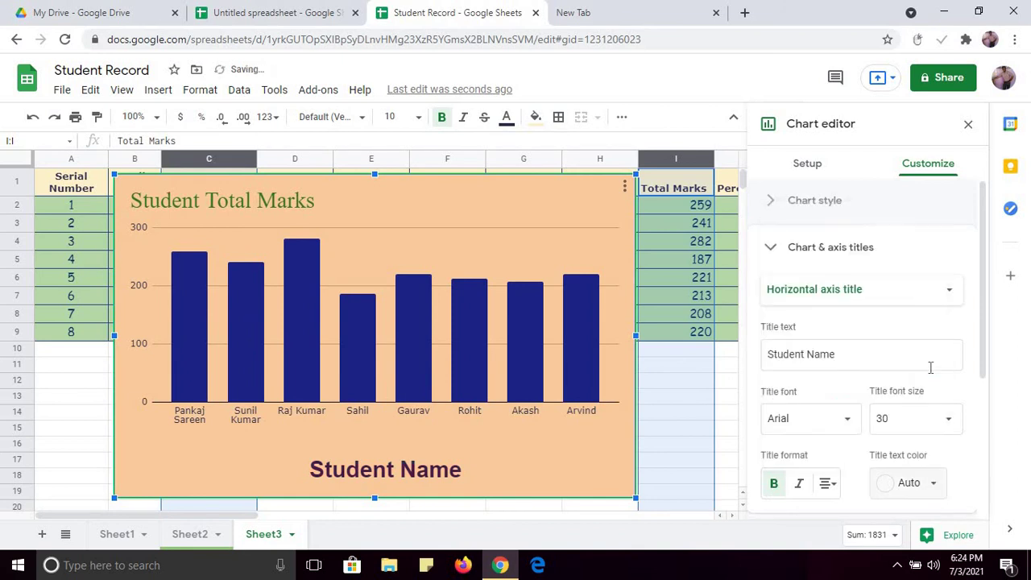
# Step: Add the vertical axis title "Total Marks" and set its font size to 36
pyautogui.moveTo(981, 354); pyautogui.dragTo(983, 379)
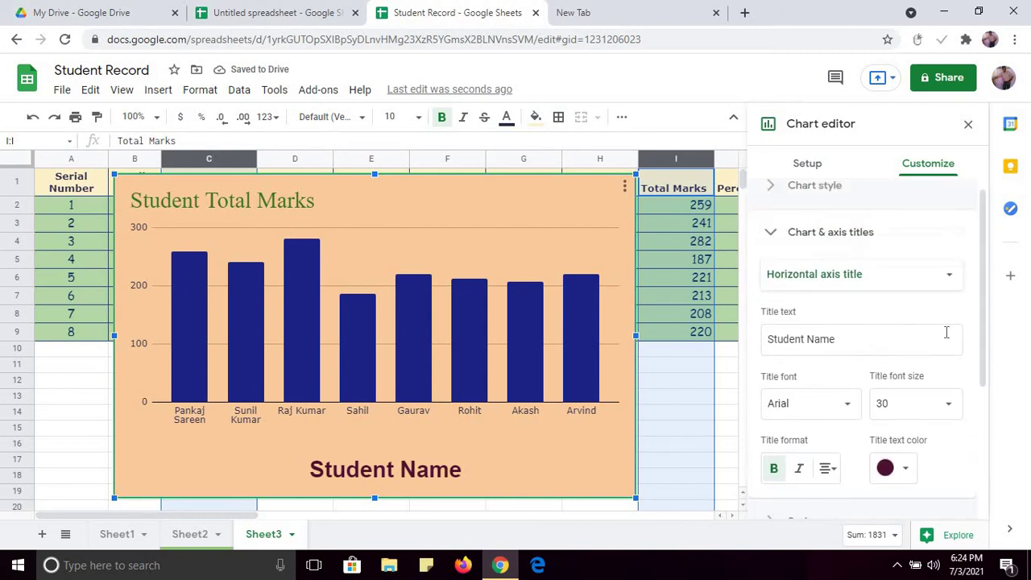
pyautogui.click(849, 277)
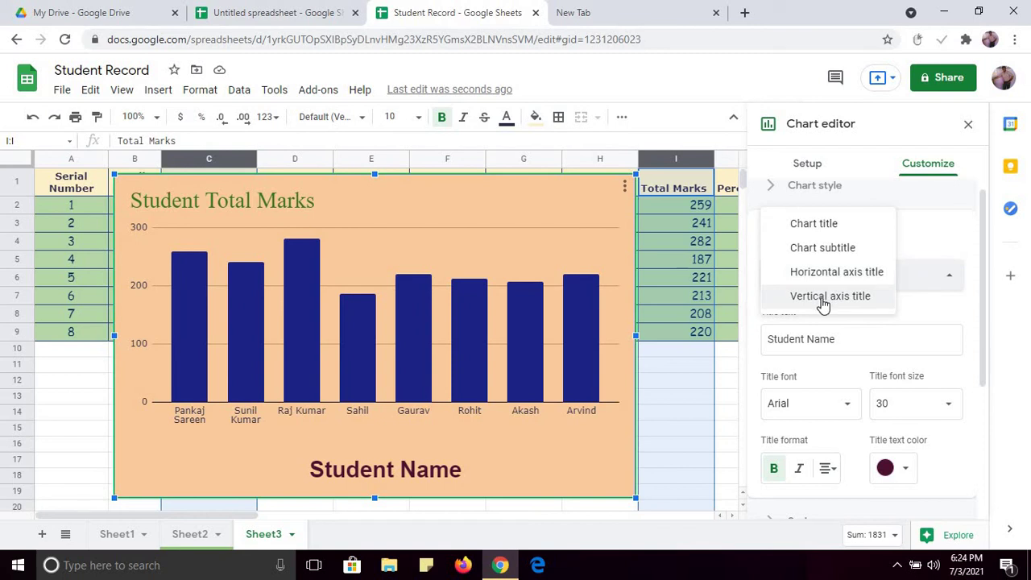
pyautogui.click(823, 298)
pyautogui.click(821, 339)
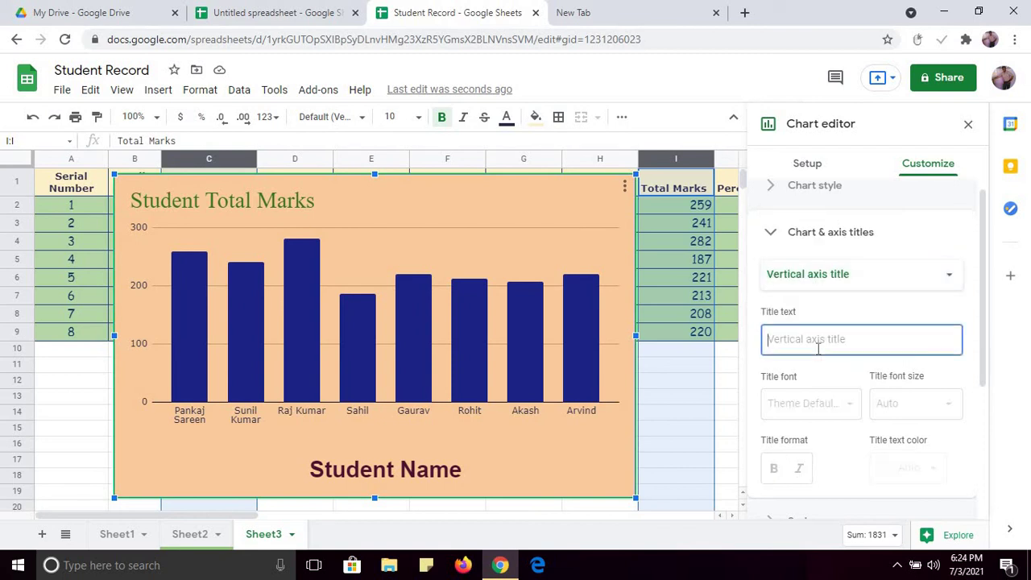
pyautogui.write('Total Marks')
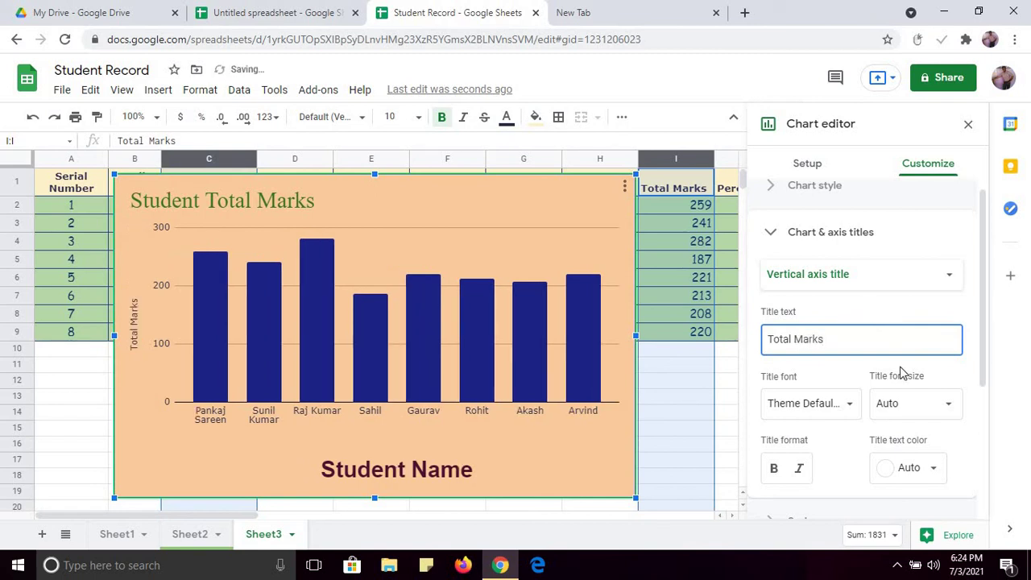
pyautogui.click(904, 403)
pyautogui.click(914, 376)
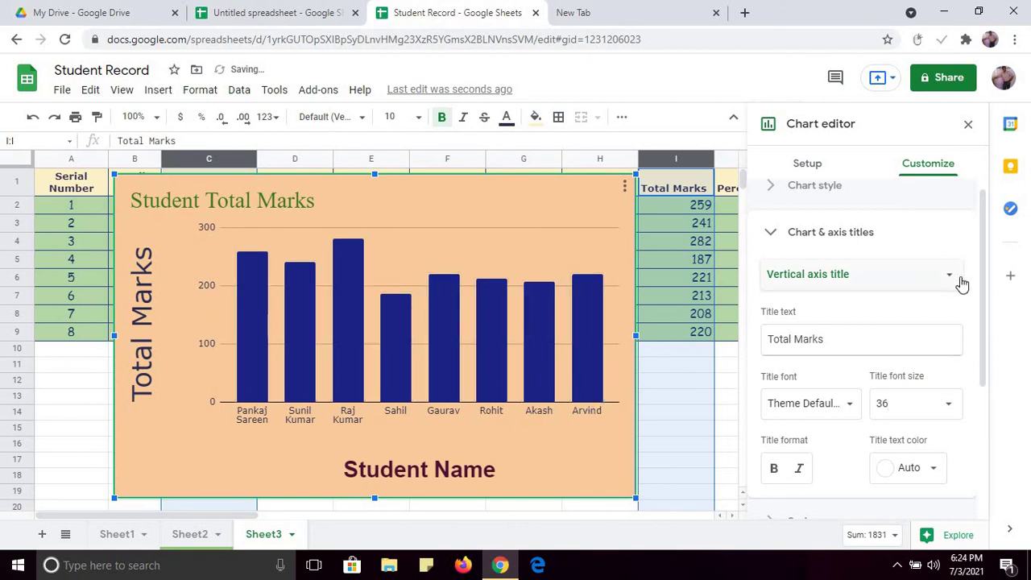
# Step: Position the chart legend at the top after trying it on the right
pyautogui.moveTo(989, 375); pyautogui.dragTo(989, 411)
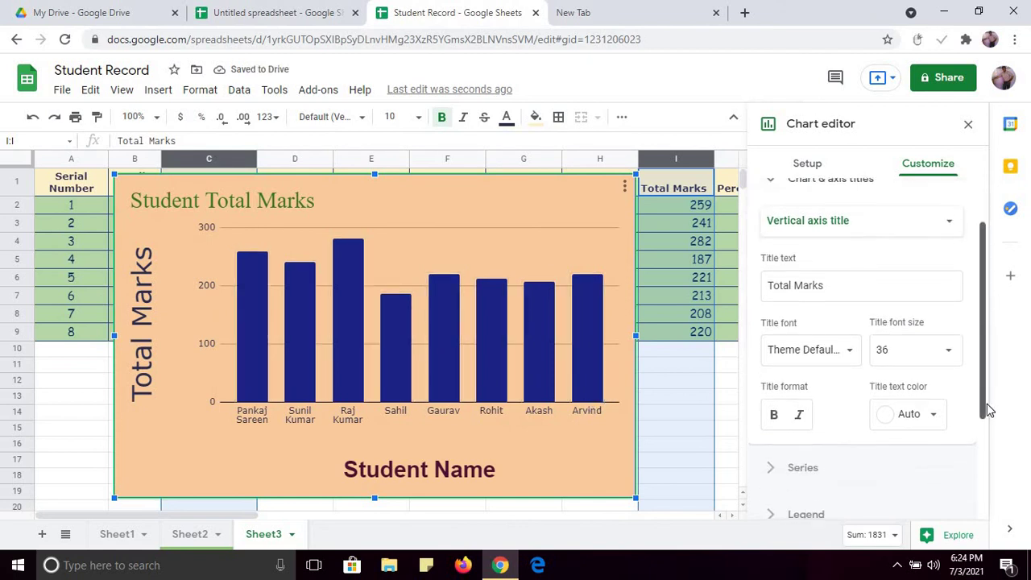
pyautogui.scroll(-2, 989, 410)
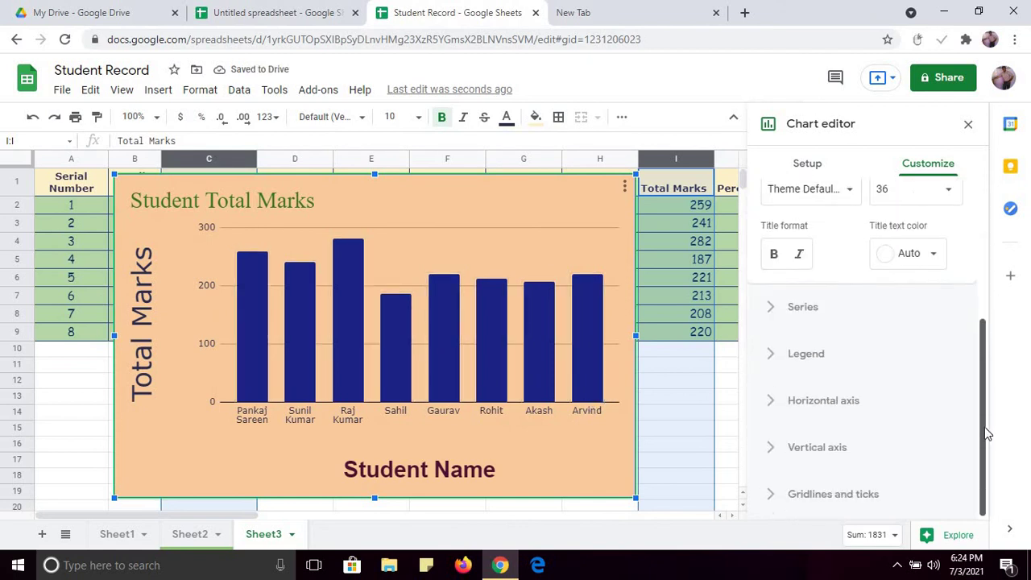
pyautogui.click(775, 309)
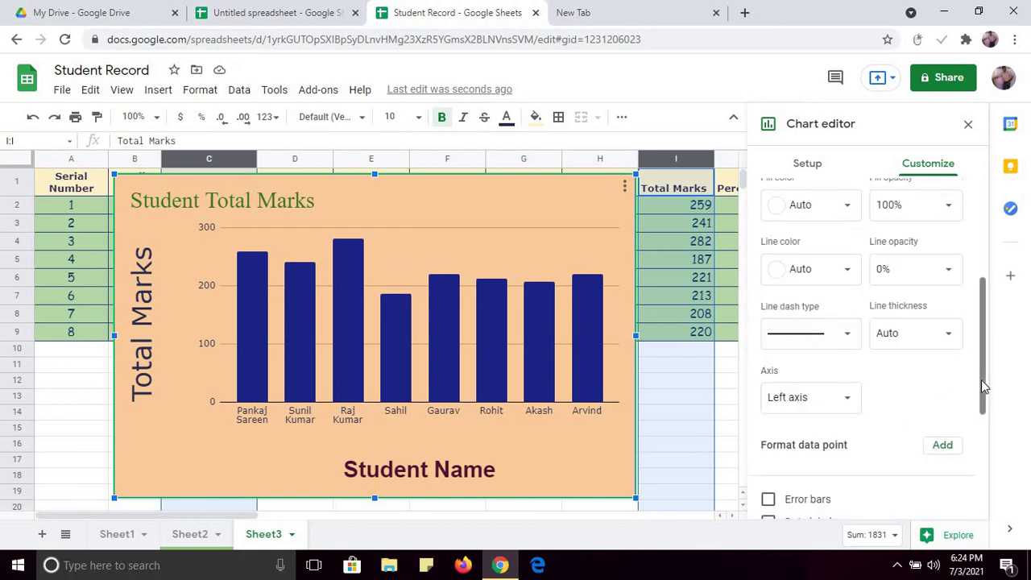
pyautogui.moveTo(980, 387); pyautogui.dragTo(987, 495)
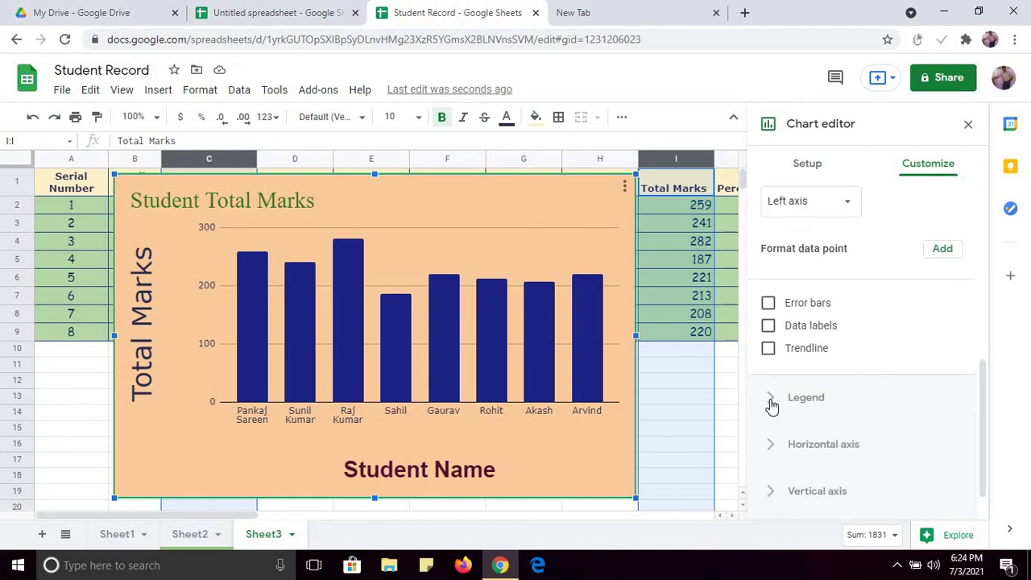
pyautogui.click(771, 400)
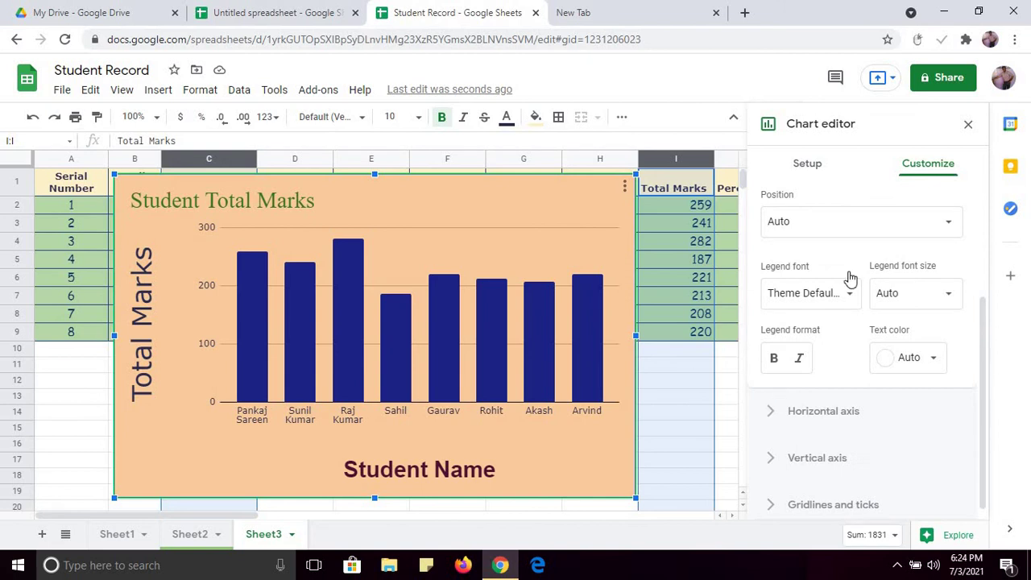
pyautogui.click(929, 231)
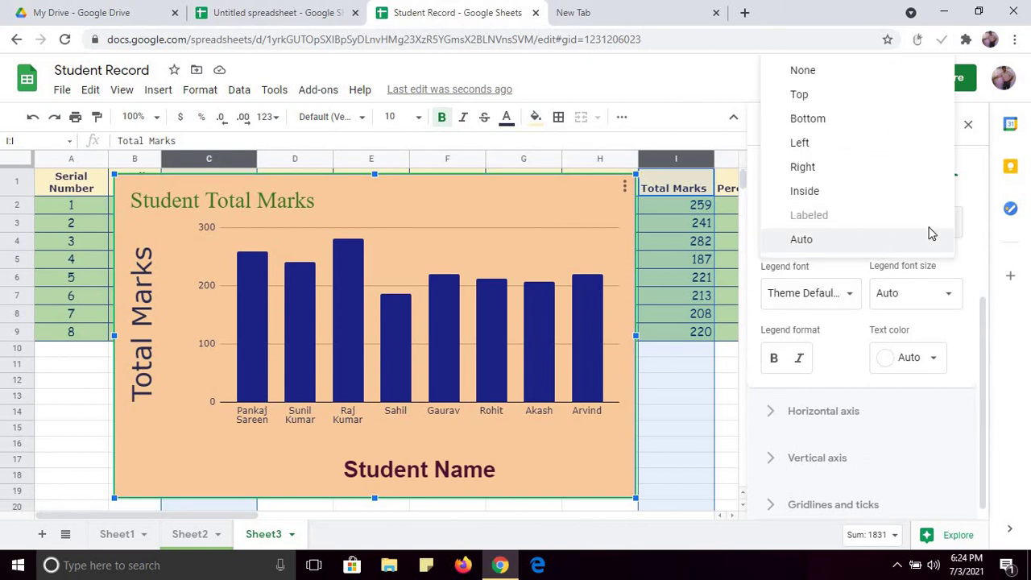
pyautogui.click(817, 170)
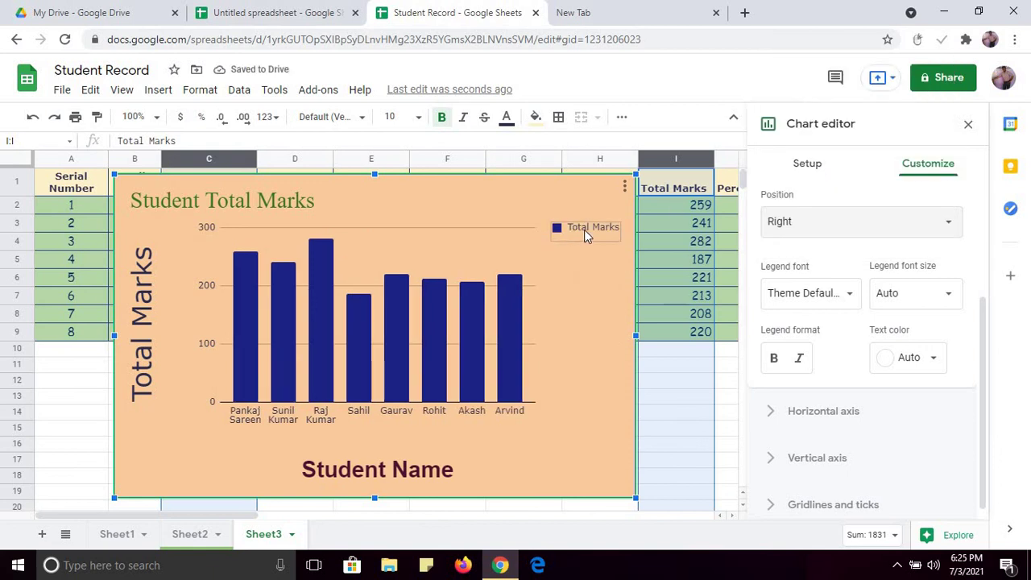
pyautogui.click(789, 228)
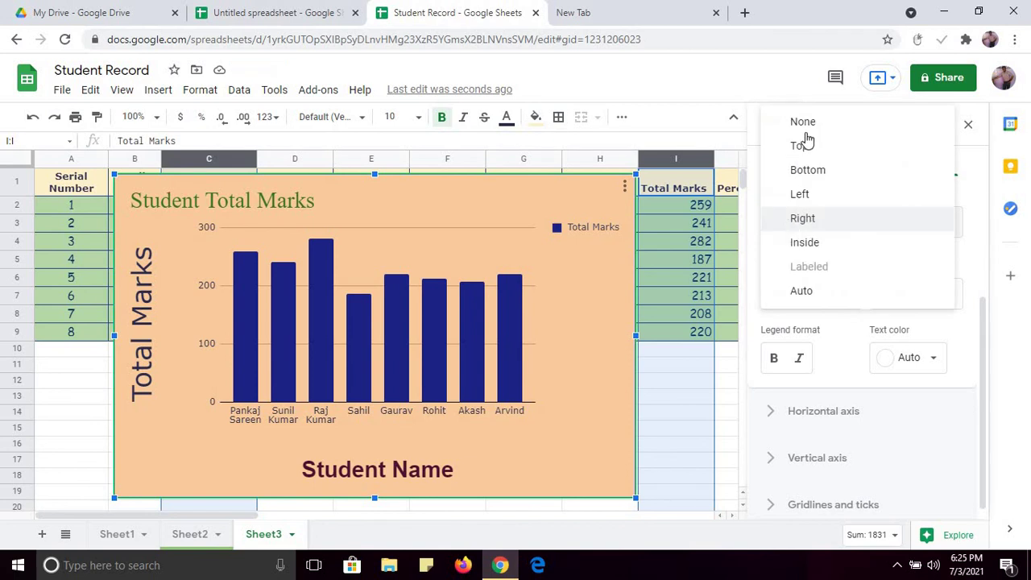
pyautogui.click(806, 146)
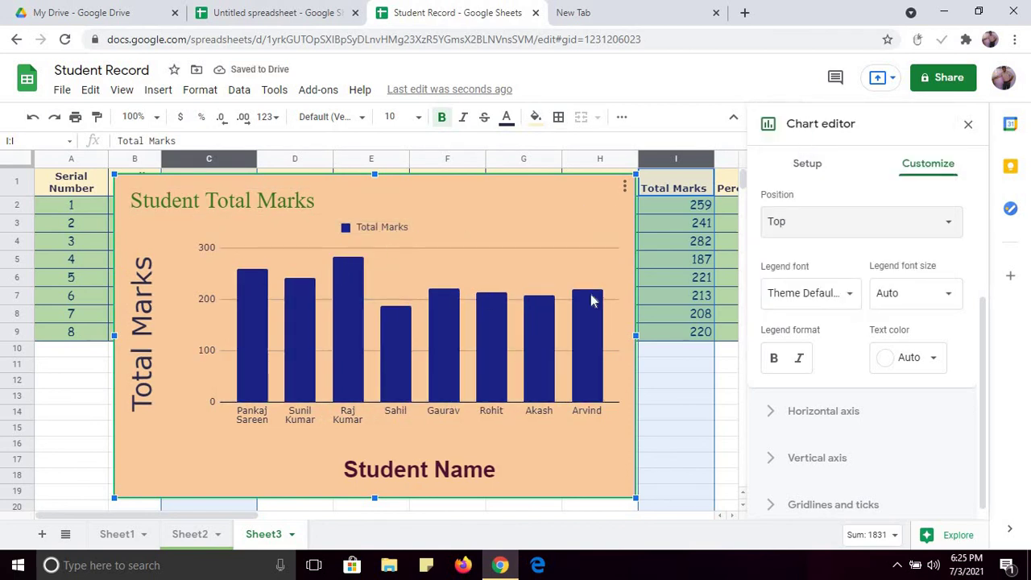
# Step: Examine the chart's Total Marks series options for fill, line, axis and data points, and the legend options
pyautogui.scroll(-1, 984, 384)
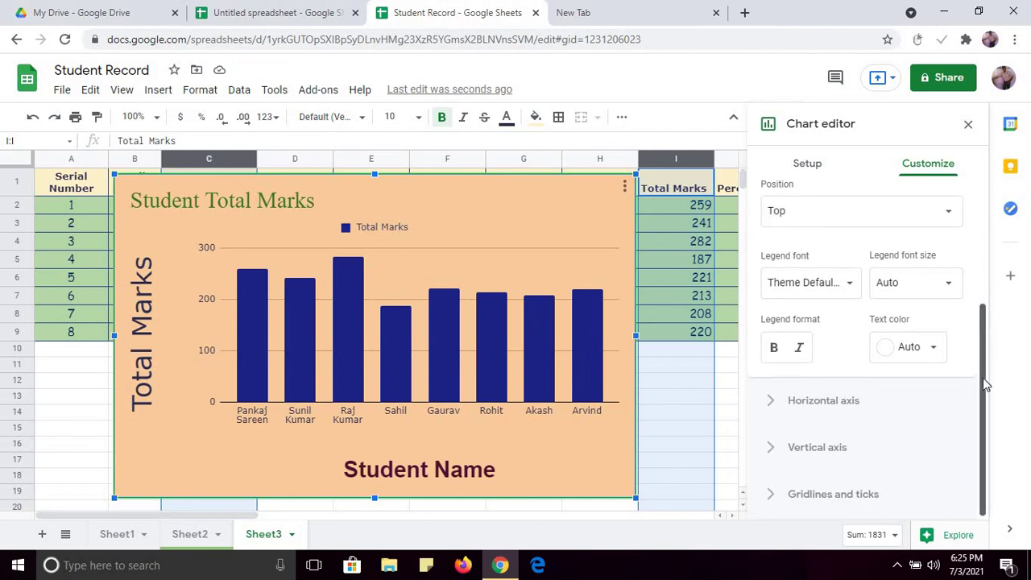
pyautogui.scroll(3, 984, 378)
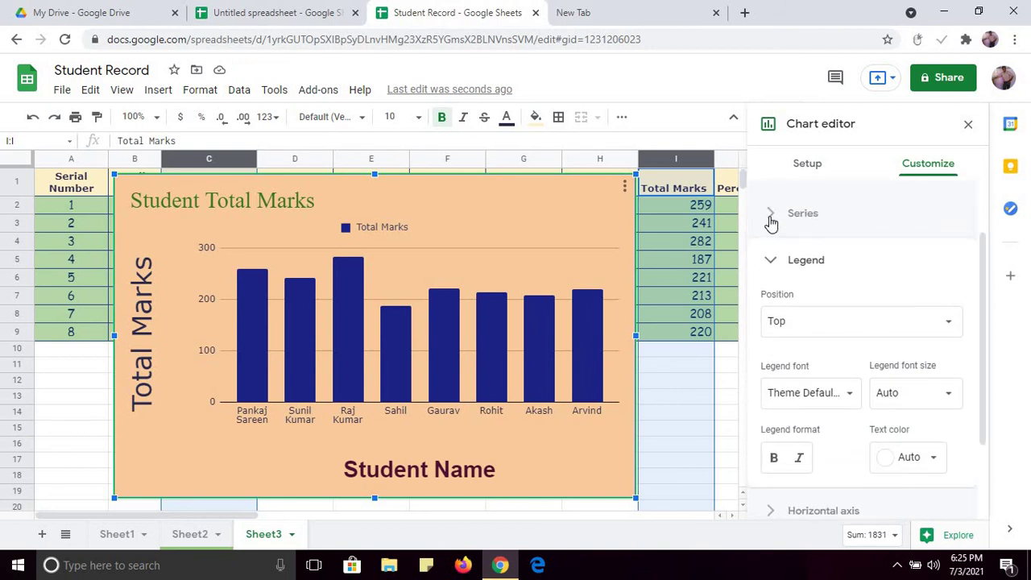
pyautogui.click(771, 215)
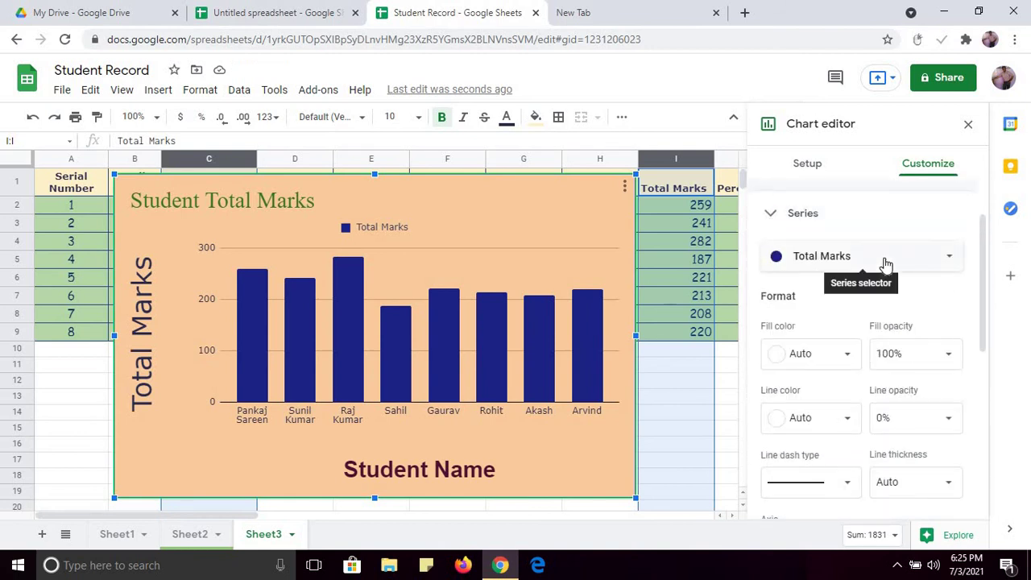
pyautogui.click(939, 265)
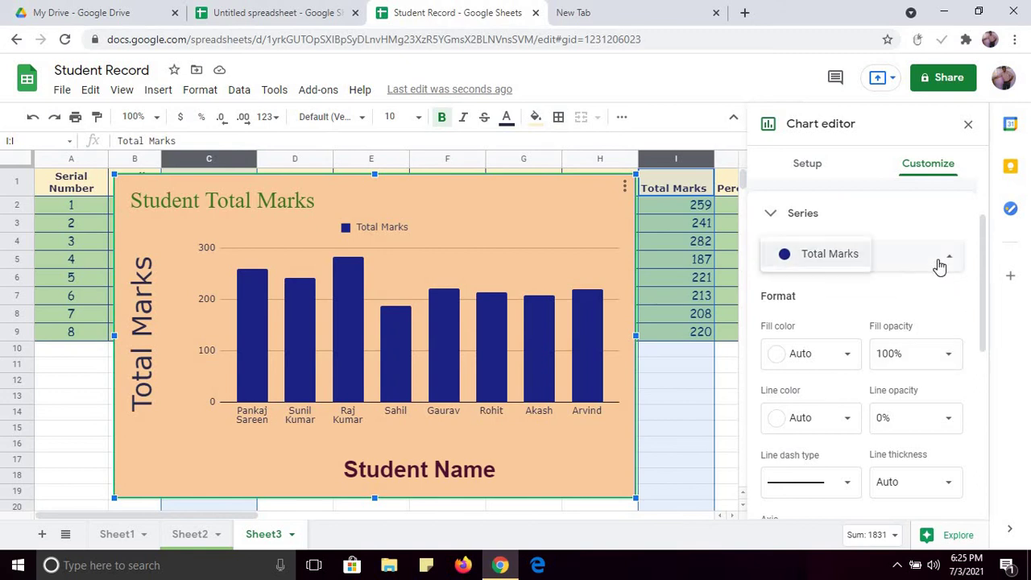
pyautogui.click(950, 267)
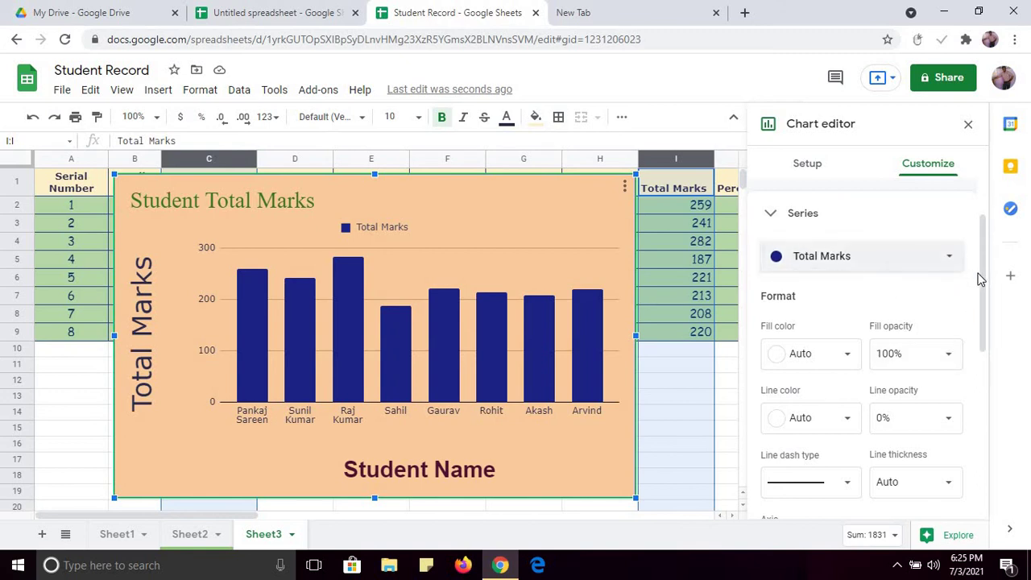
pyautogui.moveTo(981, 278); pyautogui.dragTo(979, 312)
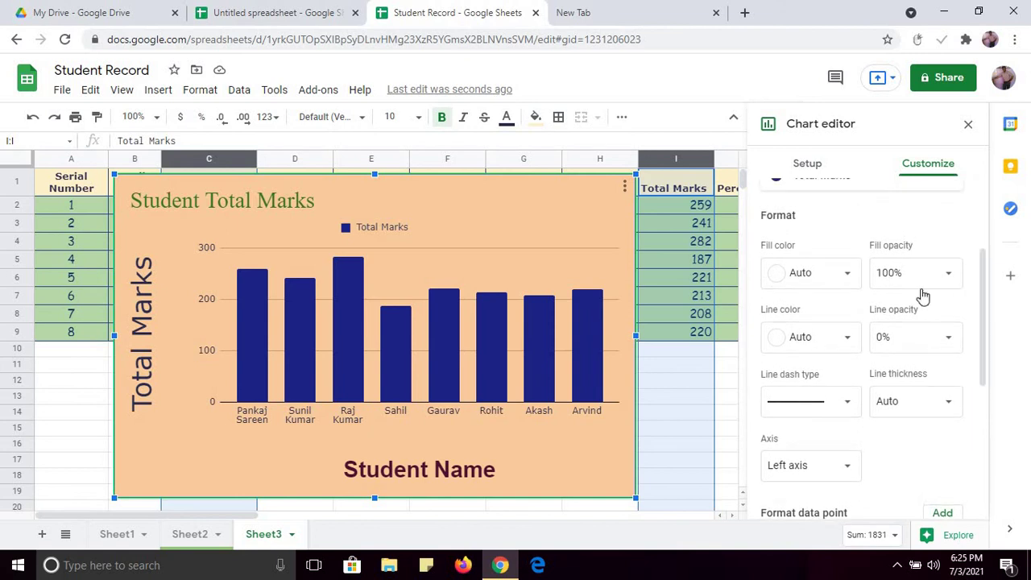
pyautogui.moveTo(982, 368); pyautogui.dragTo(989, 451)
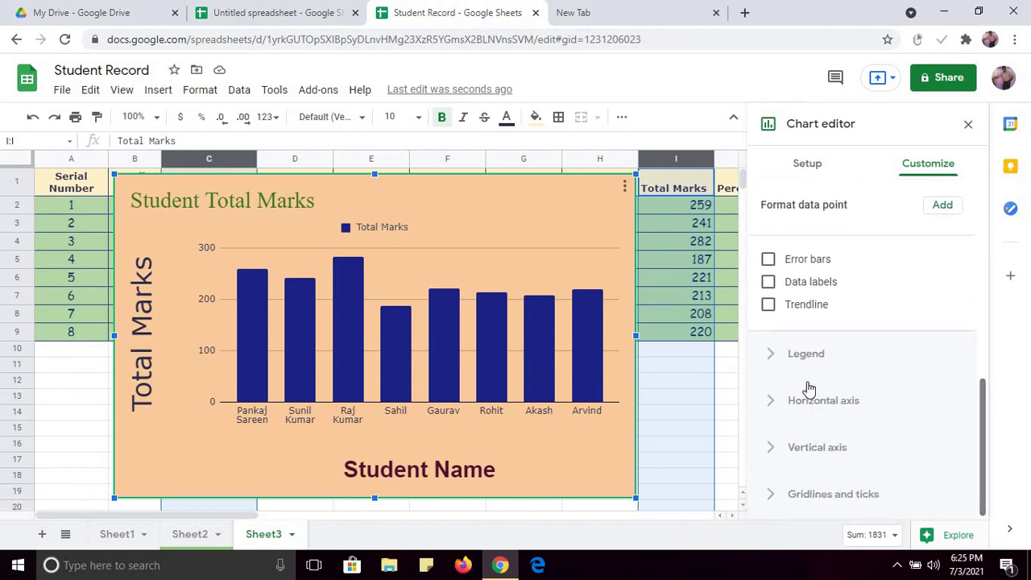
pyautogui.click(779, 368)
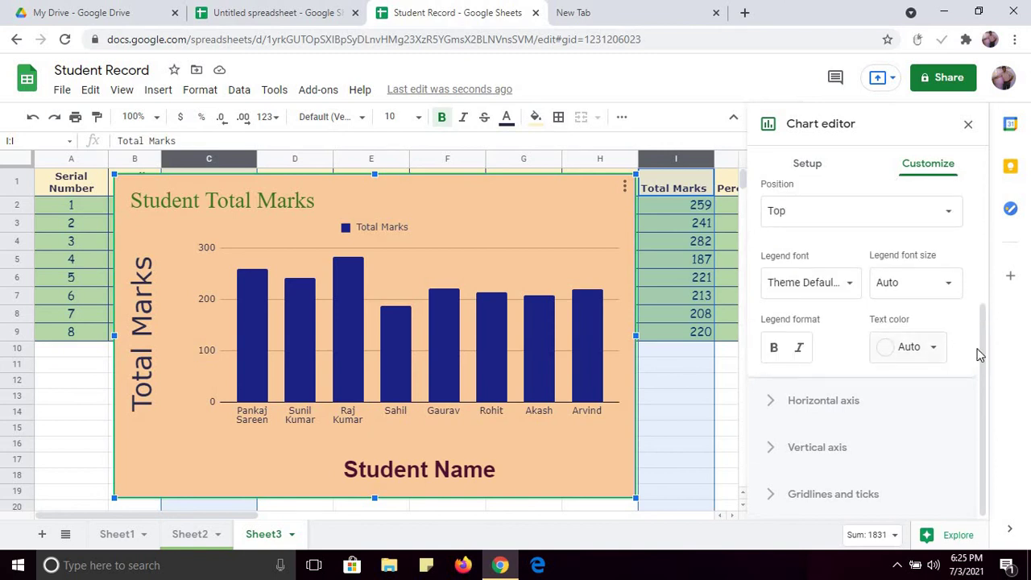
# Step: Turn on data labels for the chart's Total Marks series
pyautogui.scroll(2, 980, 290)
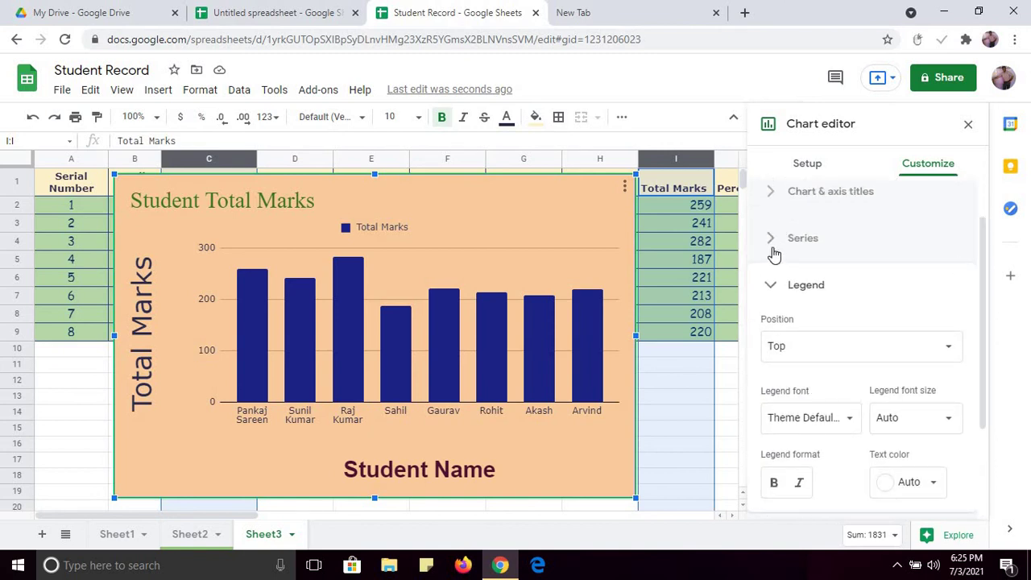
pyautogui.click(773, 241)
pyautogui.scroll(-2, 983, 362)
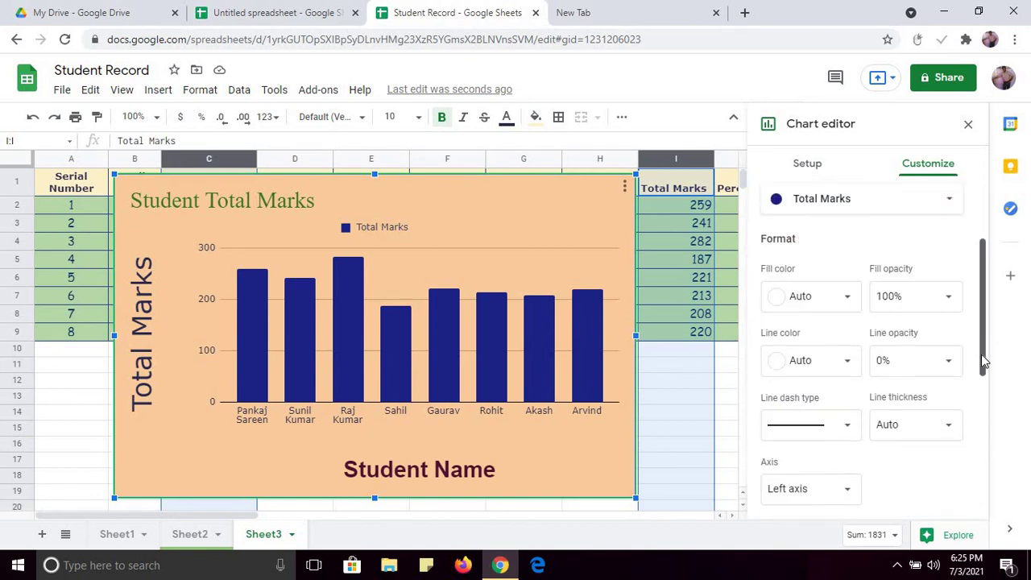
pyautogui.moveTo(983, 363); pyautogui.dragTo(994, 427)
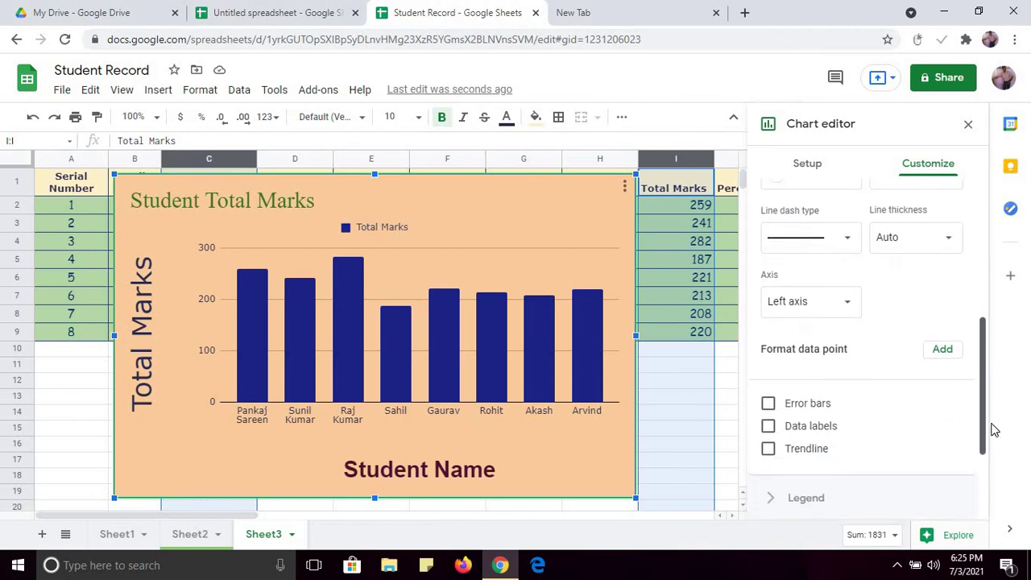
pyautogui.click(769, 421)
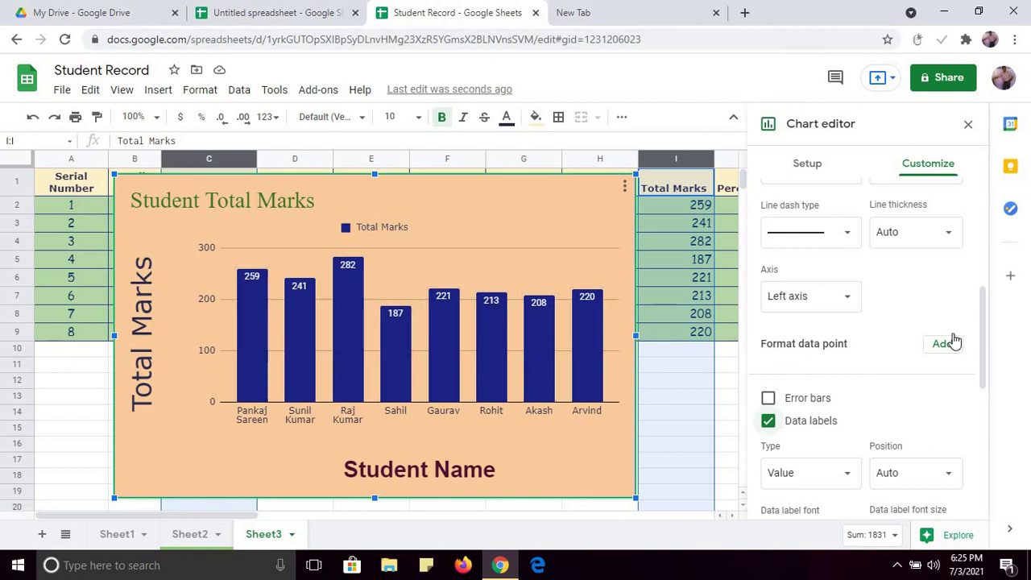
# Step: Try a linear trendline on the Total Marks series and remove it
pyautogui.moveTo(987, 338); pyautogui.dragTo(974, 475)
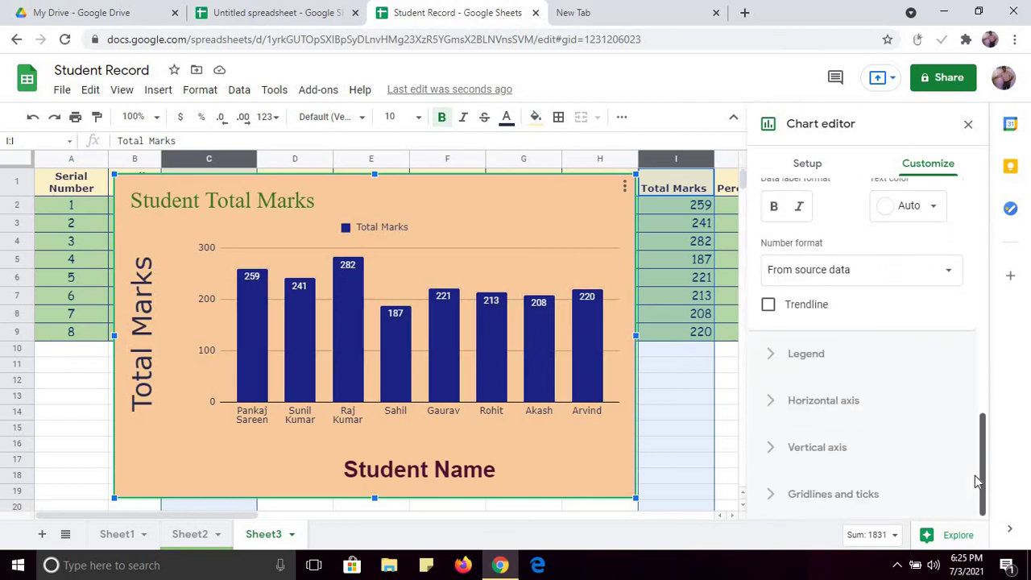
pyautogui.click(768, 306)
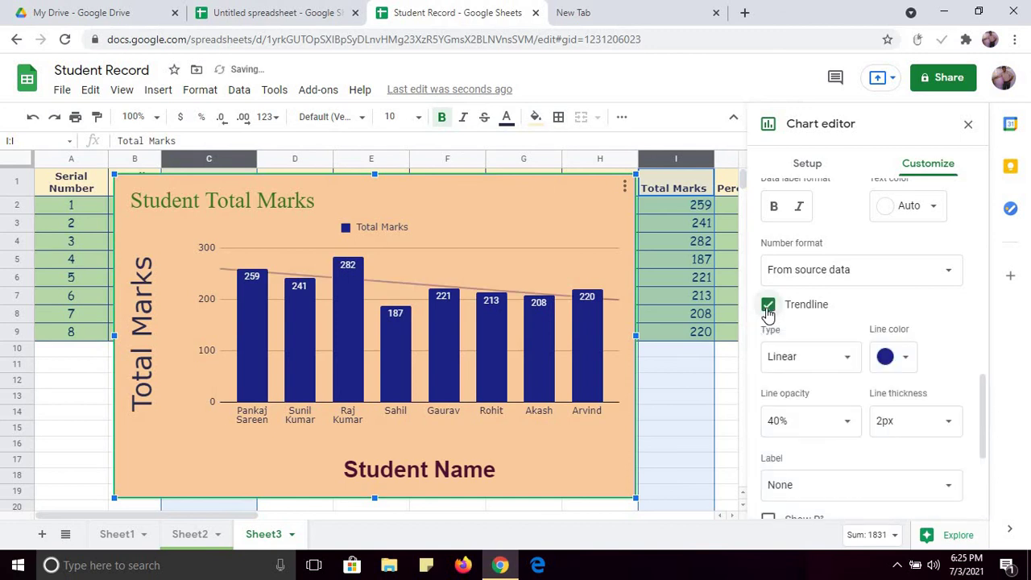
pyautogui.click(768, 306)
pyautogui.click(767, 306)
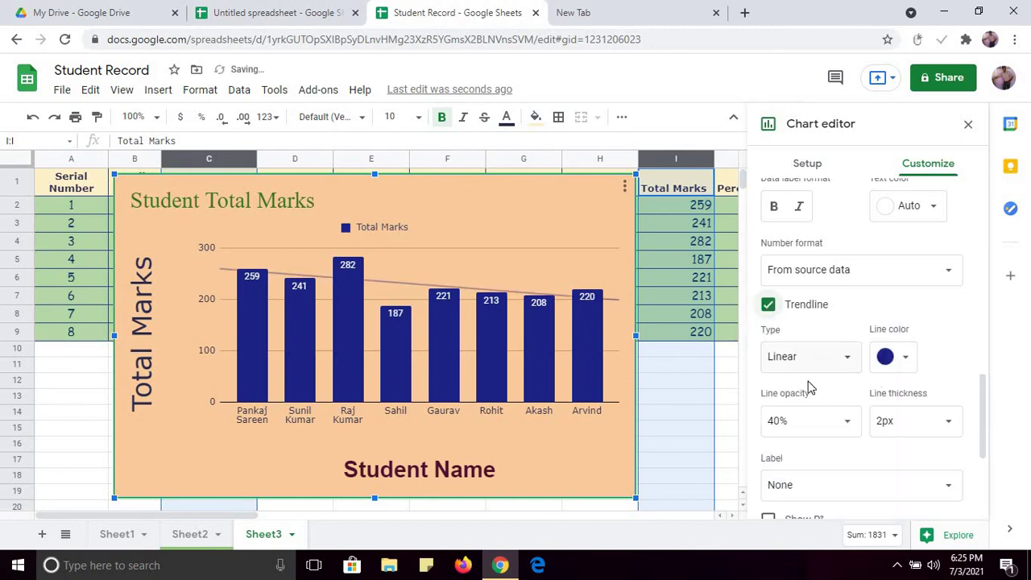
pyautogui.click(768, 306)
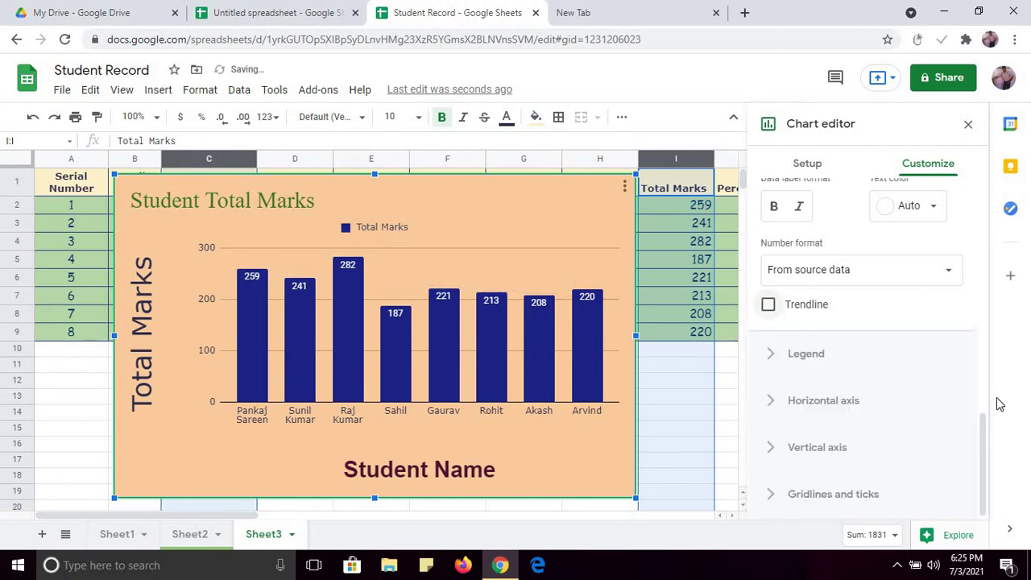
# Step: Look through the chart's horizontal axis and gridlines and ticks settings, and close the chart editor
pyautogui.click(773, 399)
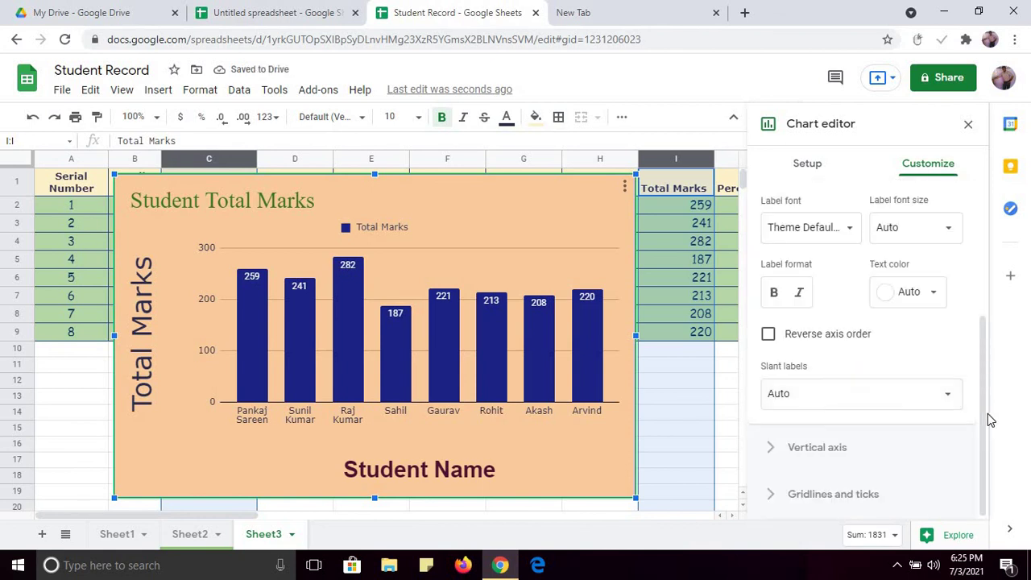
pyautogui.click(787, 494)
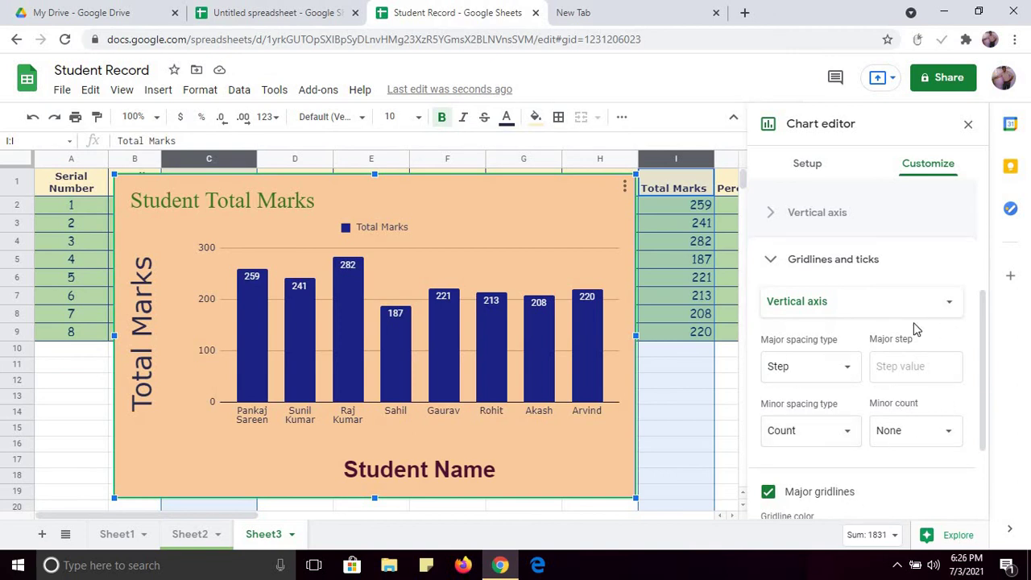
pyautogui.click(968, 125)
# Step: Download the Student Total Marks chart as a PDF document
pyautogui.click(593, 203)
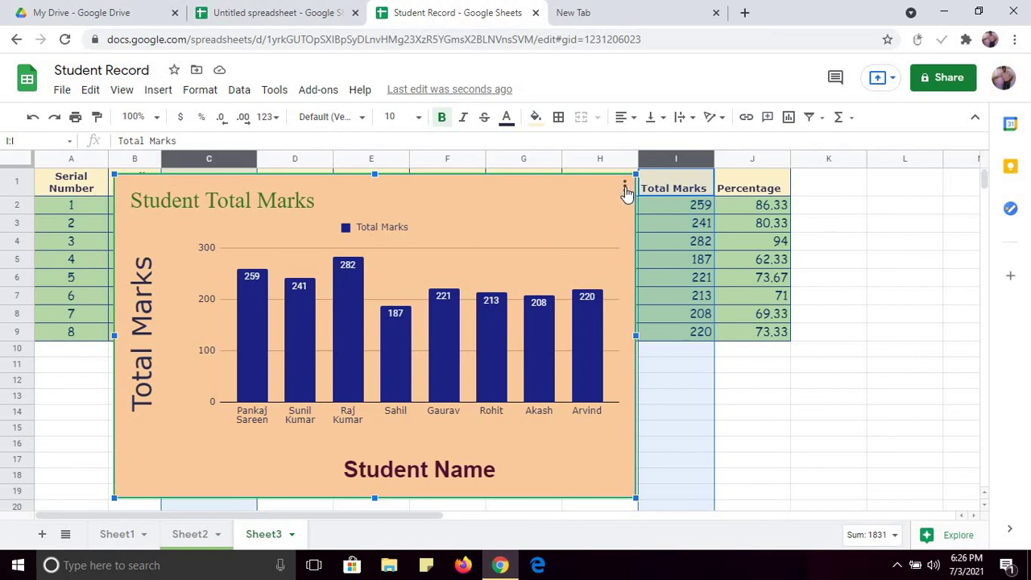
pyautogui.click(624, 190)
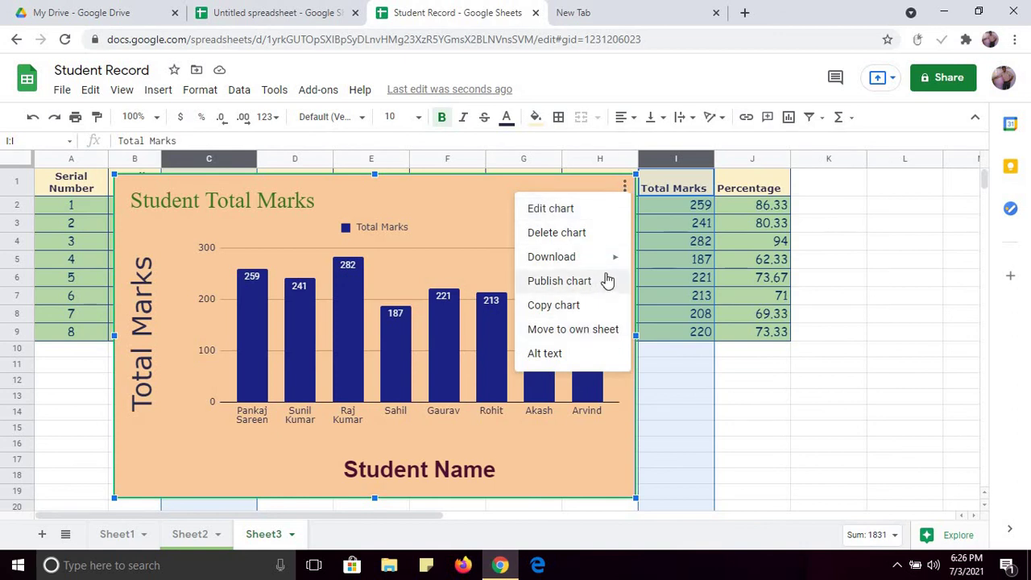
pyautogui.moveTo(616, 266)
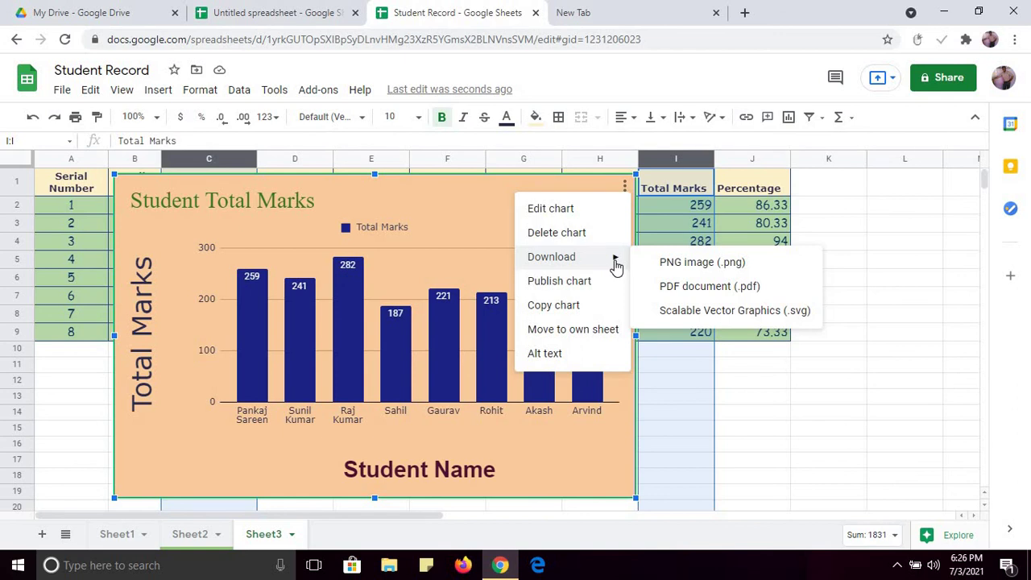
pyautogui.click(687, 287)
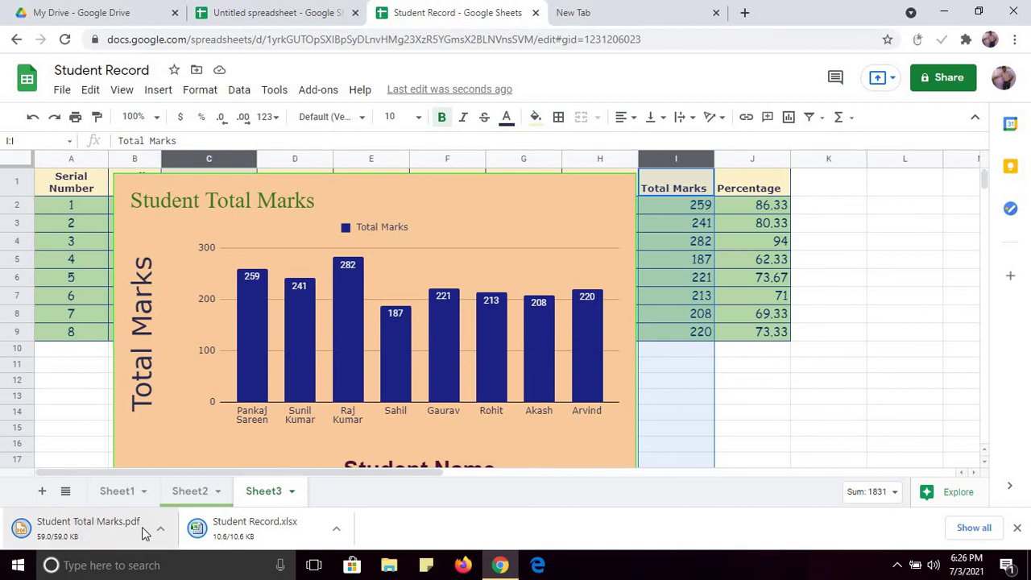
# Step: Switch to File Explorer and refresh the Downloads folder to look for the downloaded chart PDF
pyautogui.click(947, 11)
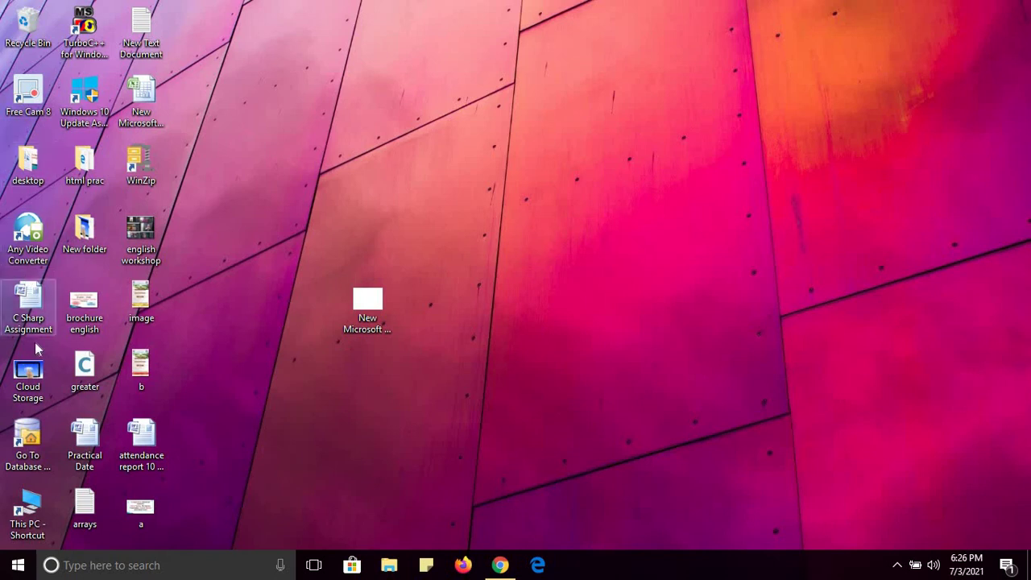
pyautogui.click(30, 524)
pyautogui.doubleClick(30, 525)
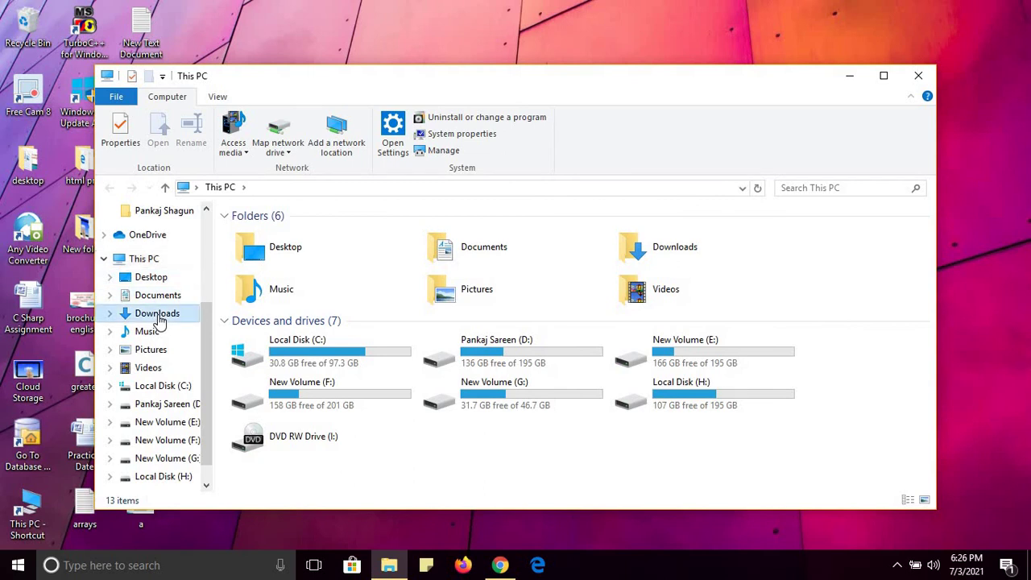
pyautogui.click(158, 315)
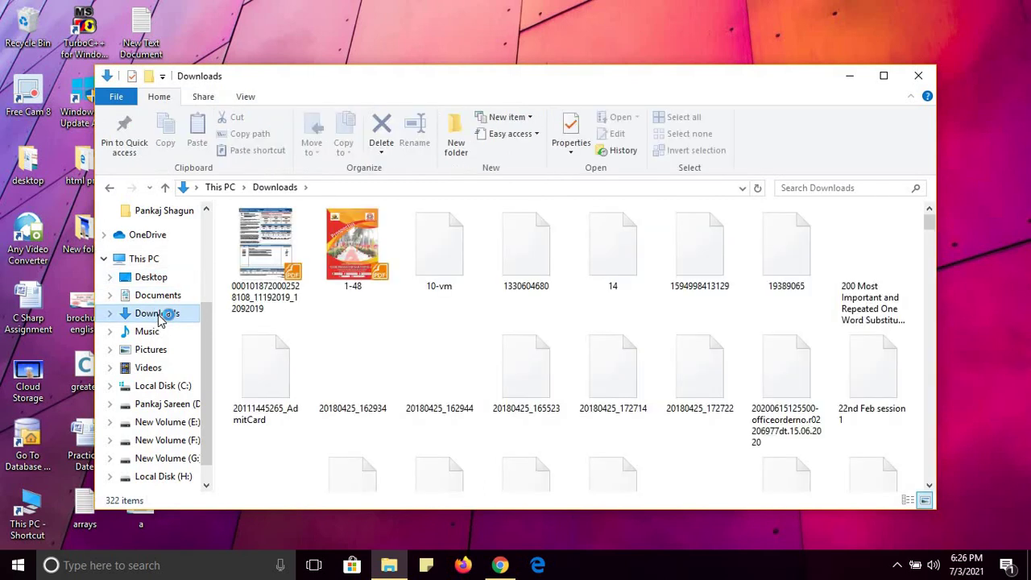
pyautogui.rightClick(324, 311)
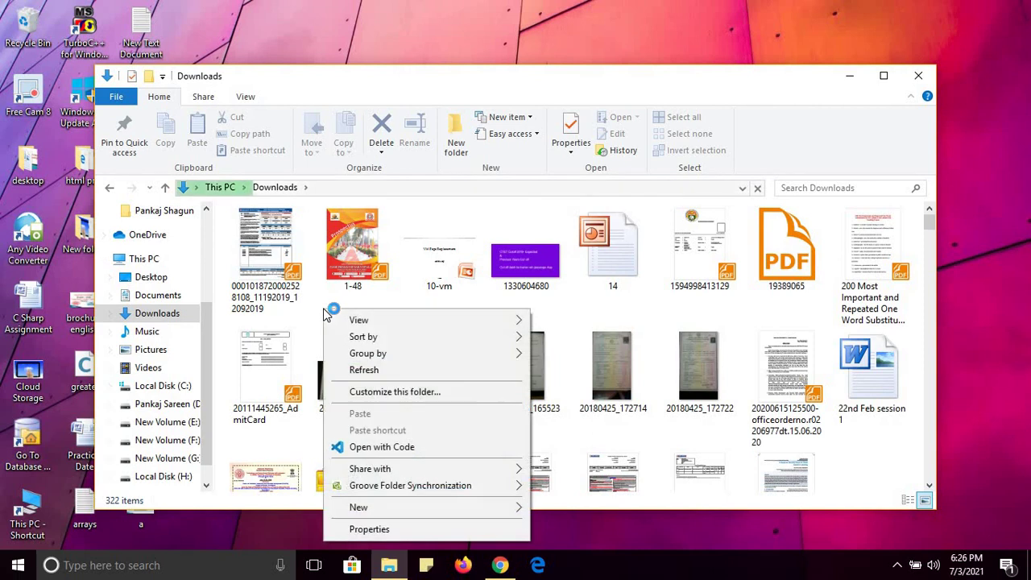
pyautogui.click(379, 369)
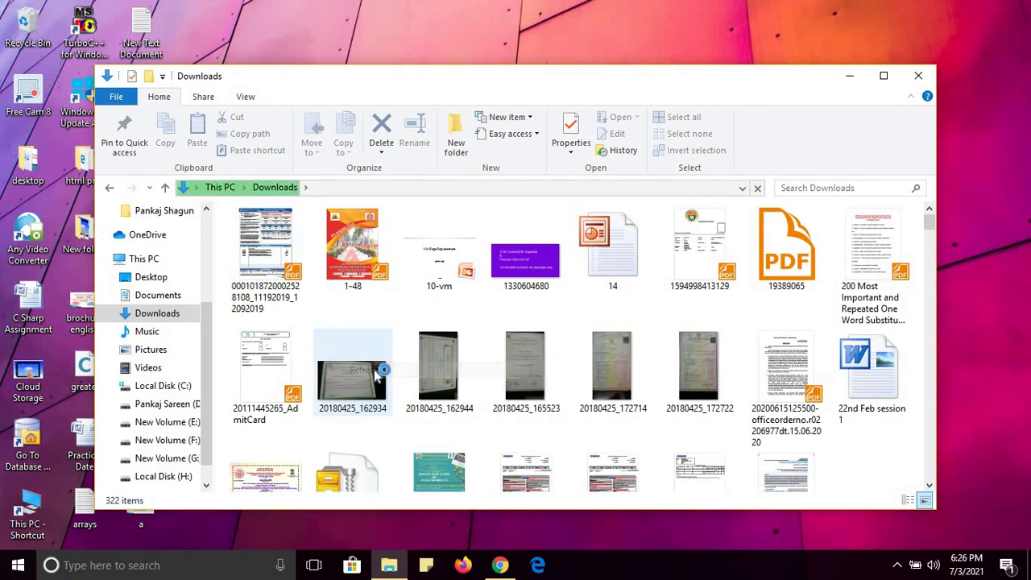
# Step: Switch back to the Student Record spreadsheet in Chrome and move the chart below the marks table, starting near cell I14
pyautogui.click(500, 564)
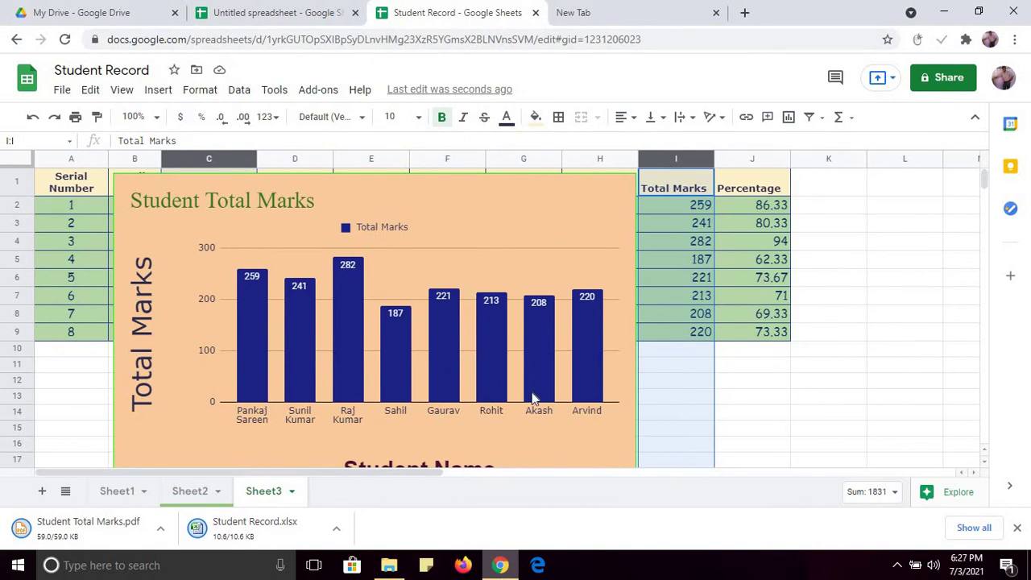
pyautogui.click(580, 231)
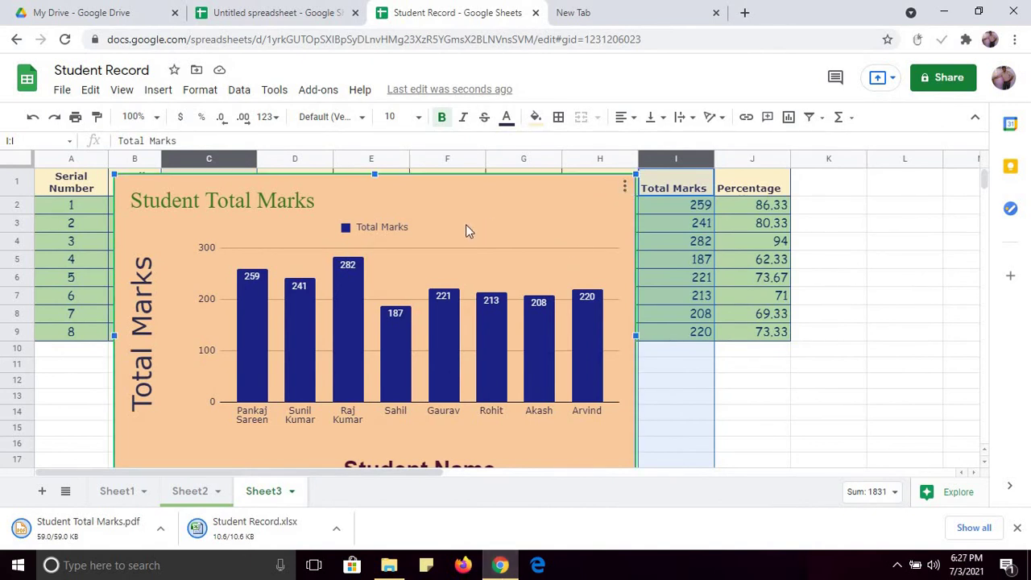
pyautogui.hotkey('ctrl', 'z')
pyautogui.moveTo(382, 263); pyautogui.dragTo(1029, 466)
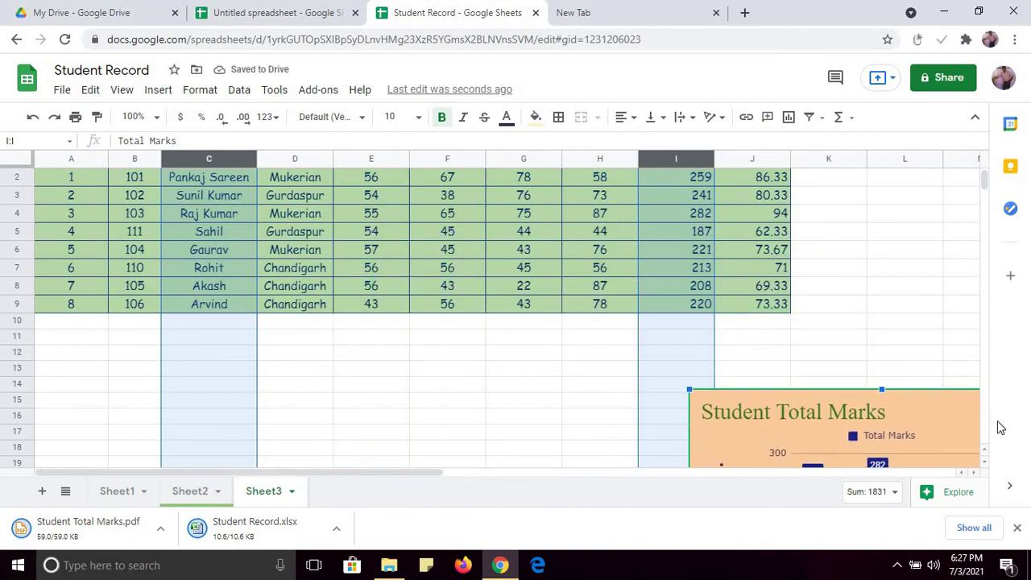
pyautogui.scroll(-3, 998, 427)
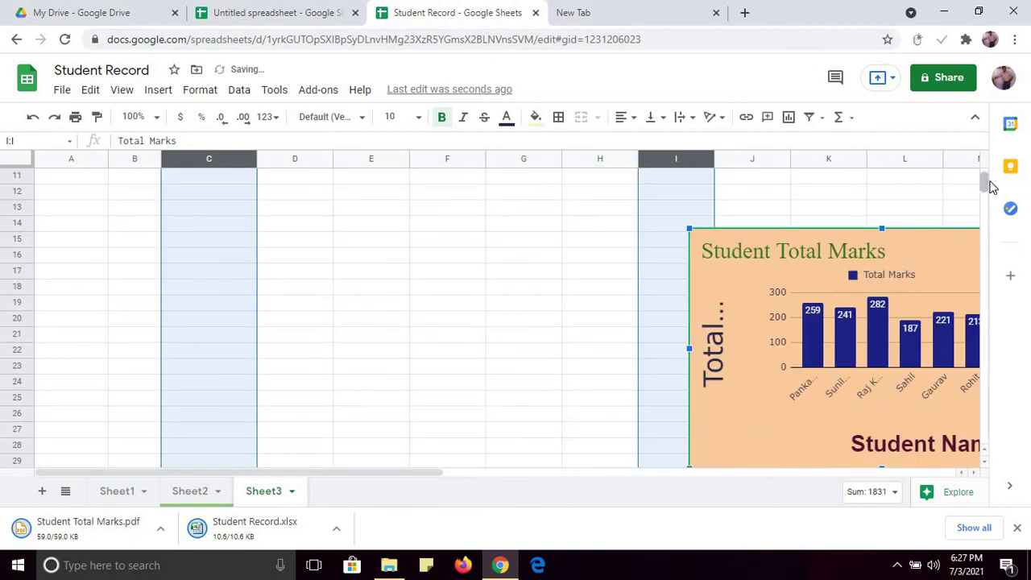
pyautogui.moveTo(975, 184); pyautogui.dragTo(975, 197)
pyautogui.scroll(3, 983, 158)
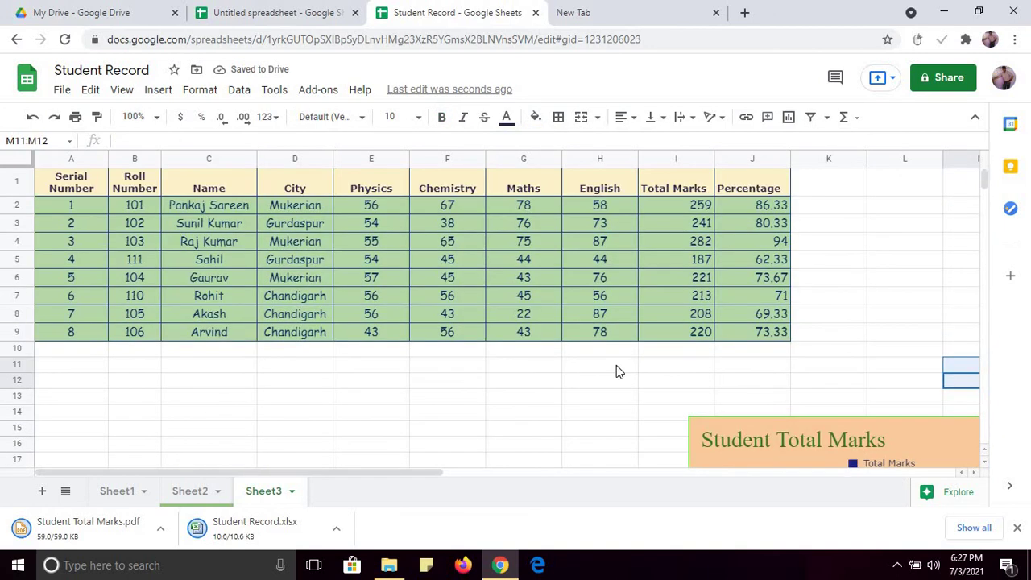
# Step: Insert a chart from the Name, Physics, Chemistry, Maths and English columns of the marks table
pyautogui.click(540, 385)
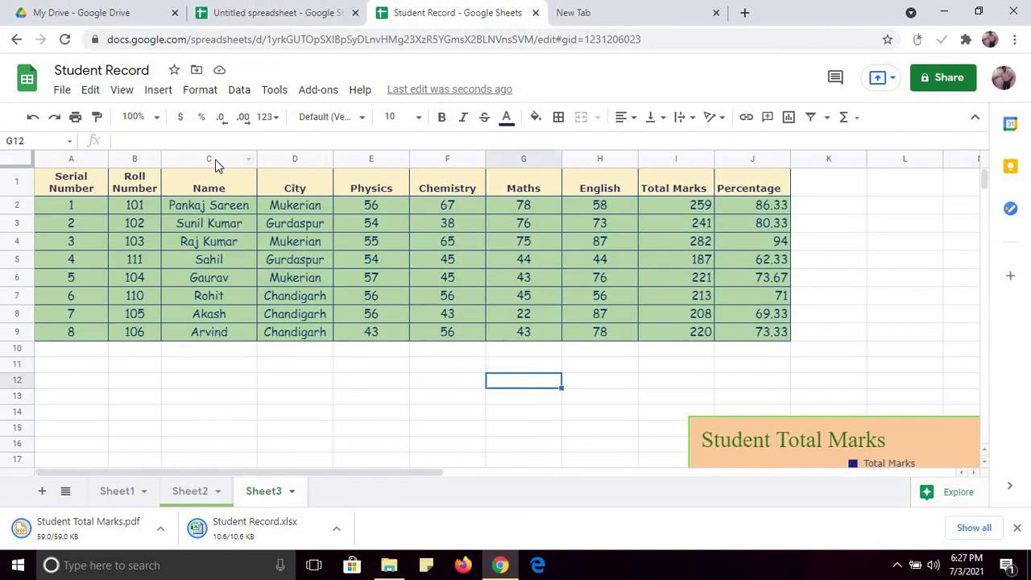
pyautogui.keyDown('ctrl'); pyautogui.click(372, 158); pyautogui.keyUp('ctrl')
pyautogui.keyDown('ctrl'); pyautogui.click(448, 161); pyautogui.keyUp('ctrl')
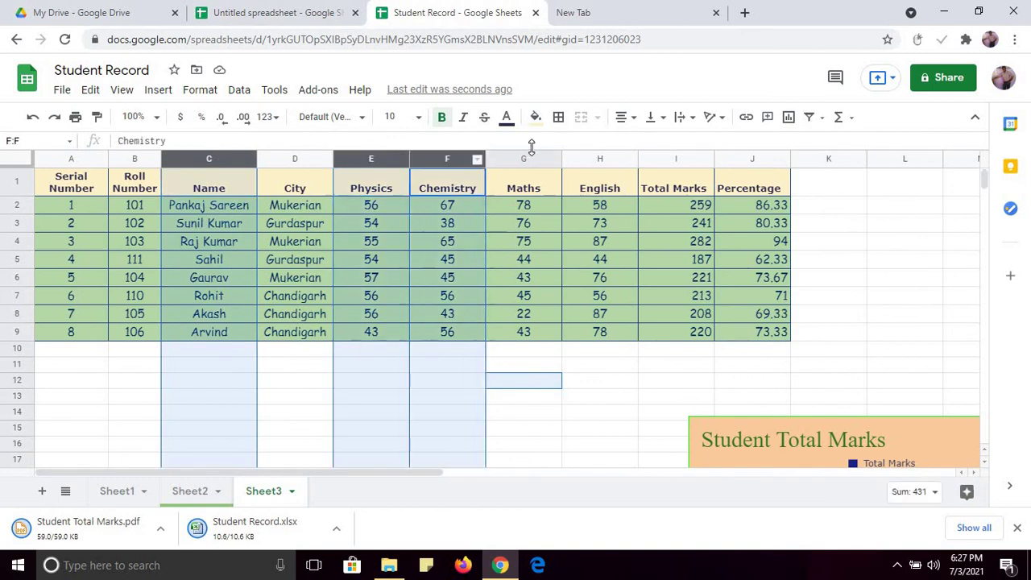
pyautogui.keyDown('ctrl'); pyautogui.click(548, 160); pyautogui.keyUp('ctrl')
pyautogui.keyDown('ctrl'); pyautogui.click(578, 160); pyautogui.keyUp('ctrl')
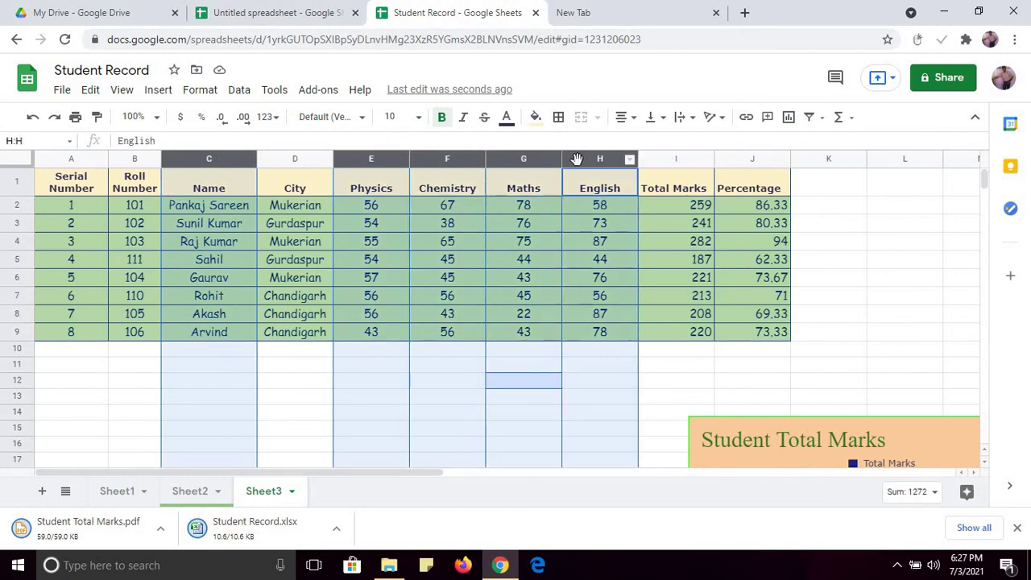
pyautogui.click(788, 119)
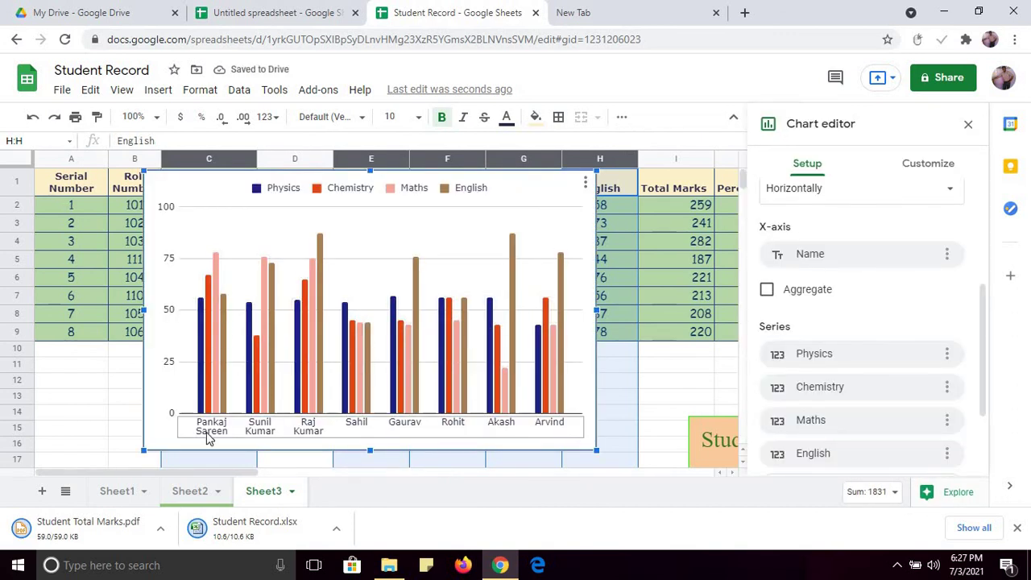
# Step: Examine the subject bars in the new chart and bring up its customization options
pyautogui.click(202, 310)
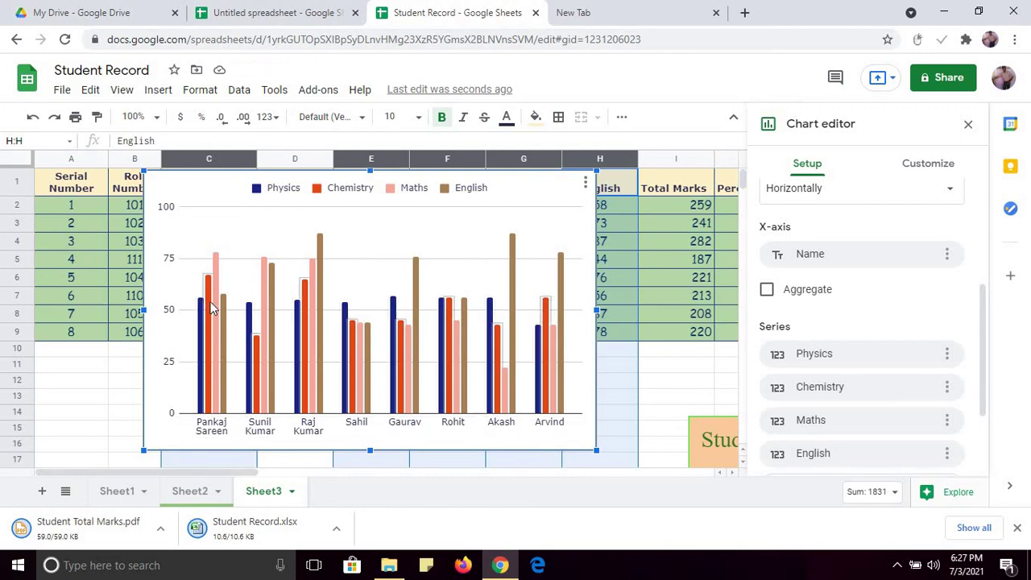
pyautogui.click(310, 341)
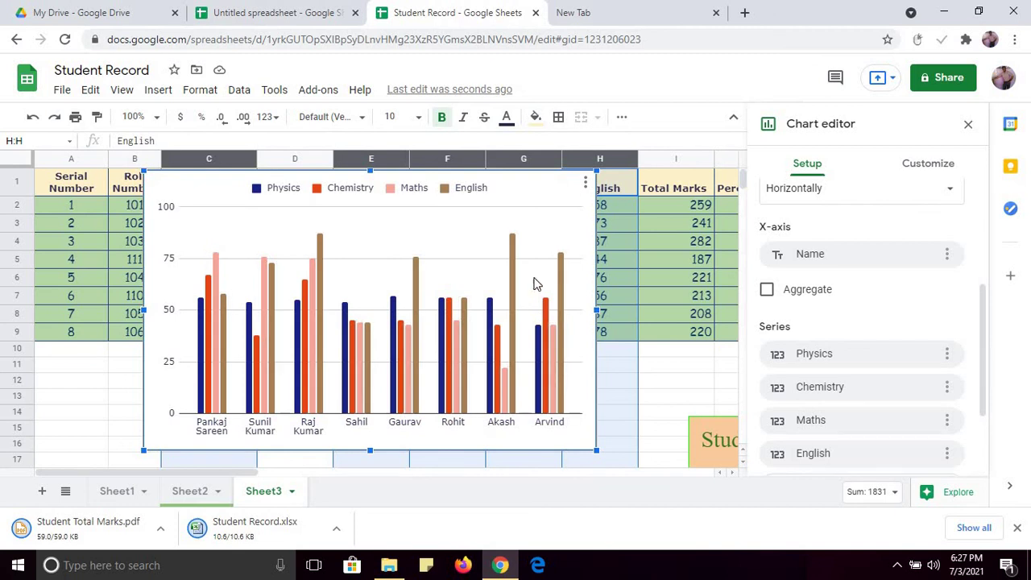
pyautogui.click(912, 175)
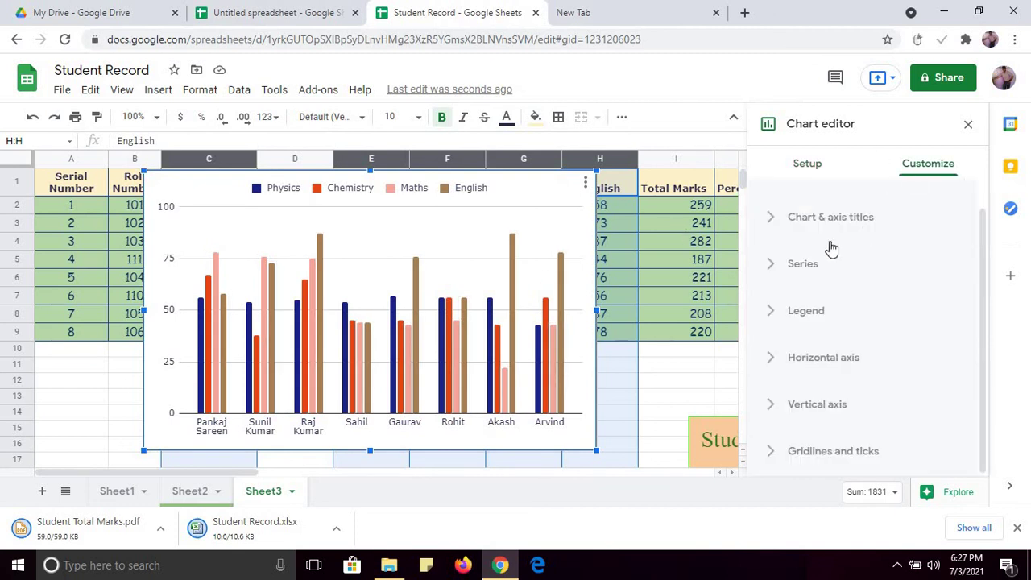
pyautogui.click(512, 246)
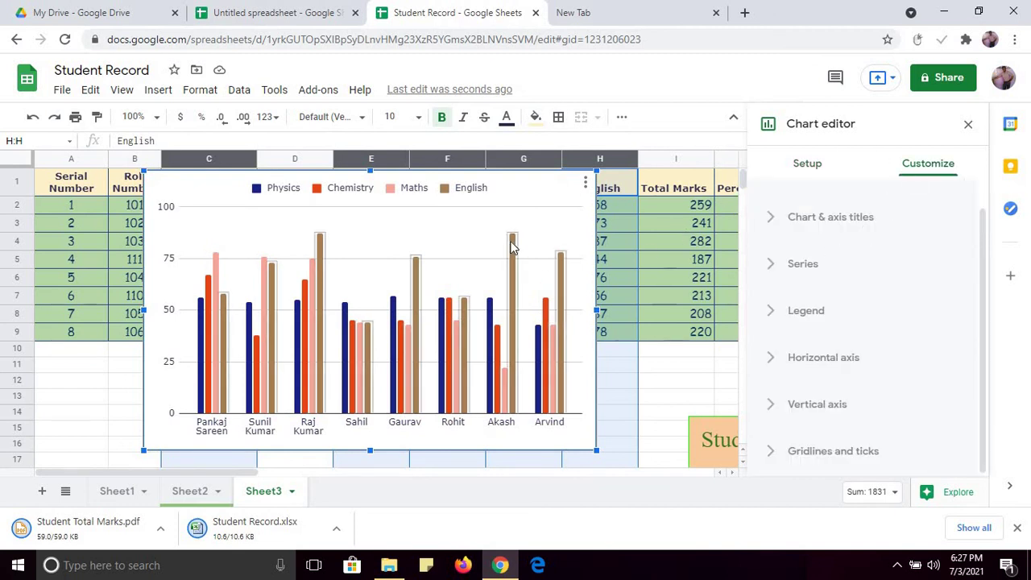
# Step: Switch to File Explorer, open the Student Total Marks PDF from Downloads in Foxit Reader, and zoom out to 83.44% to view the whole chart
pyautogui.click(395, 567)
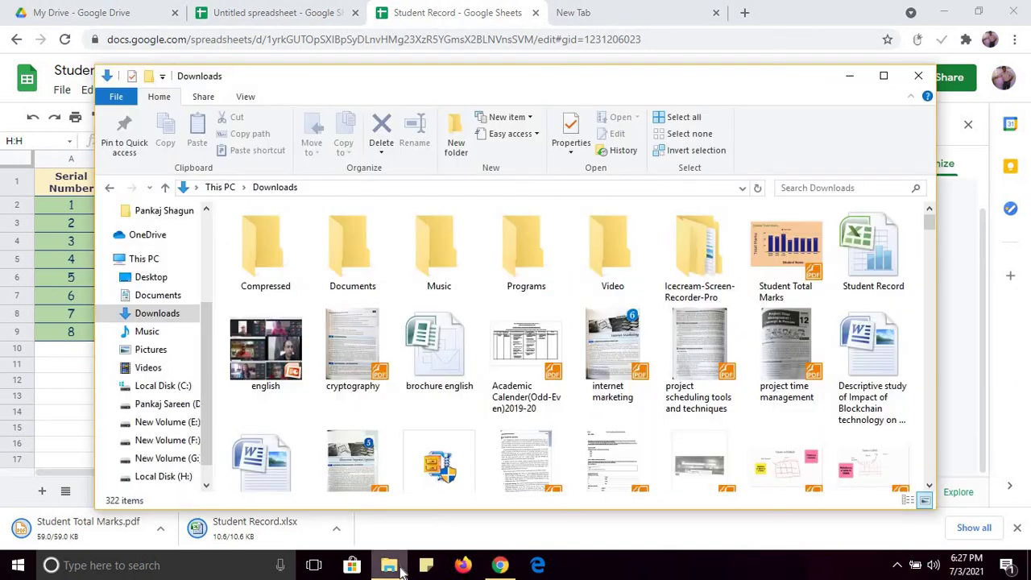
pyautogui.doubleClick(785, 268)
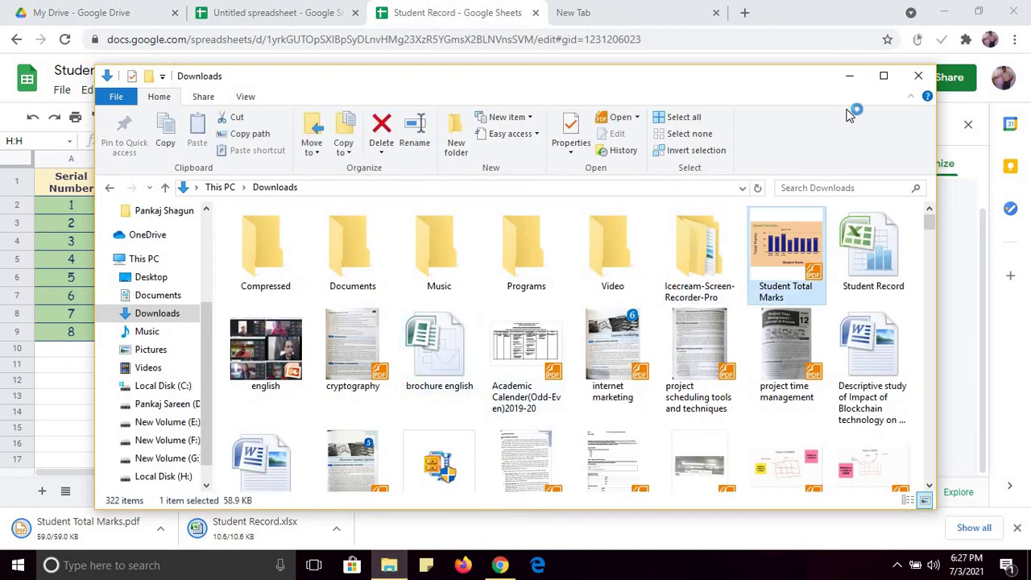
pyautogui.click(850, 78)
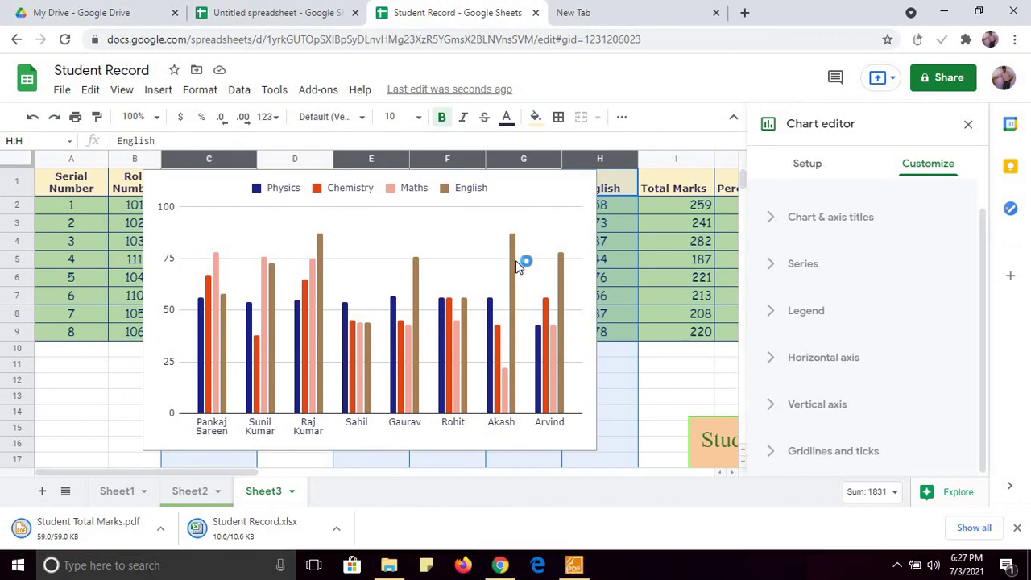
pyautogui.click(573, 565)
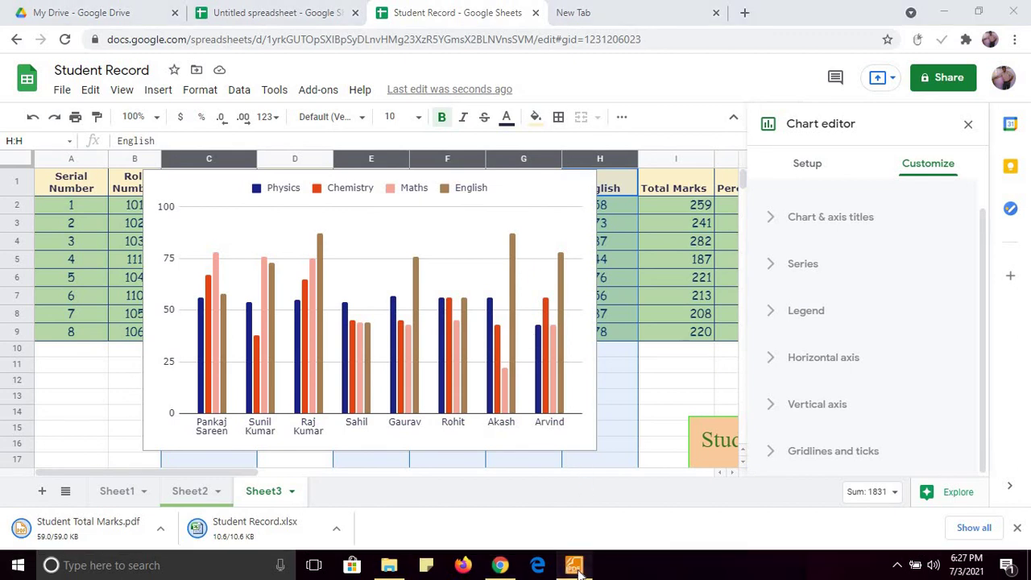
pyautogui.click(952, 83)
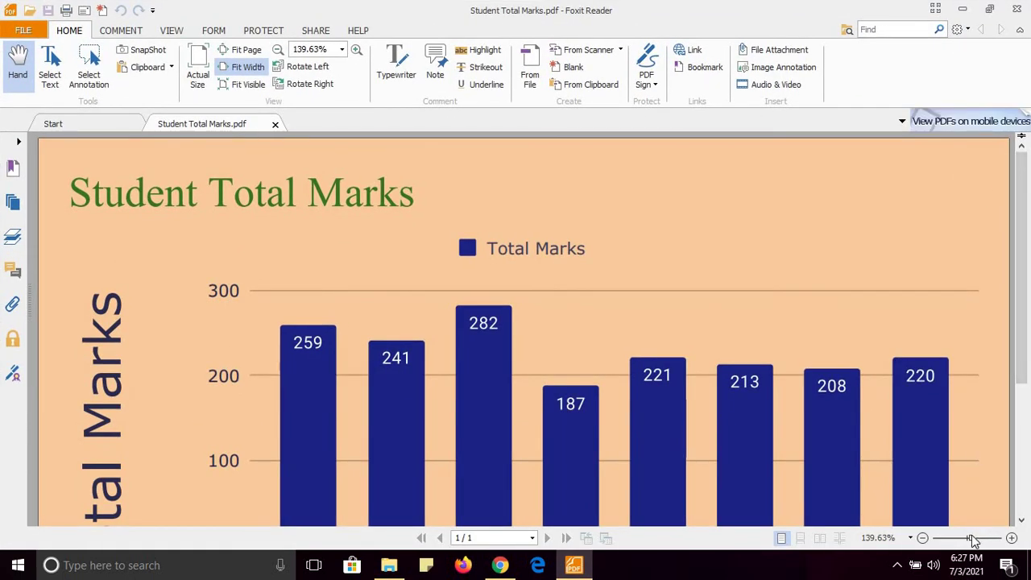
pyautogui.moveTo(969, 541); pyautogui.dragTo(962, 541)
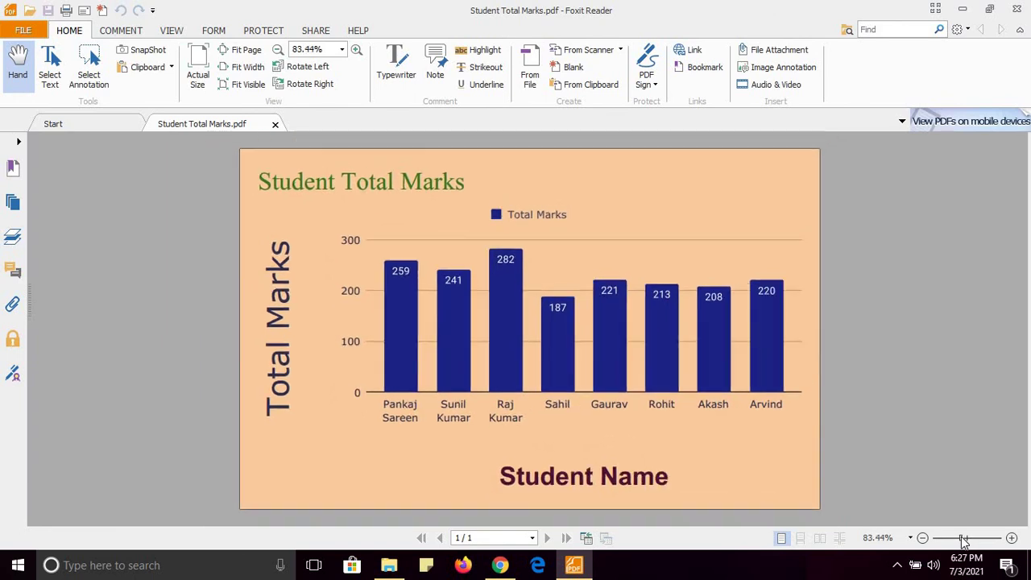
# Step: Switch back to the Student Record spreadsheet in Chrome and open the subject marks chart's list of actions
pyautogui.click(500, 567)
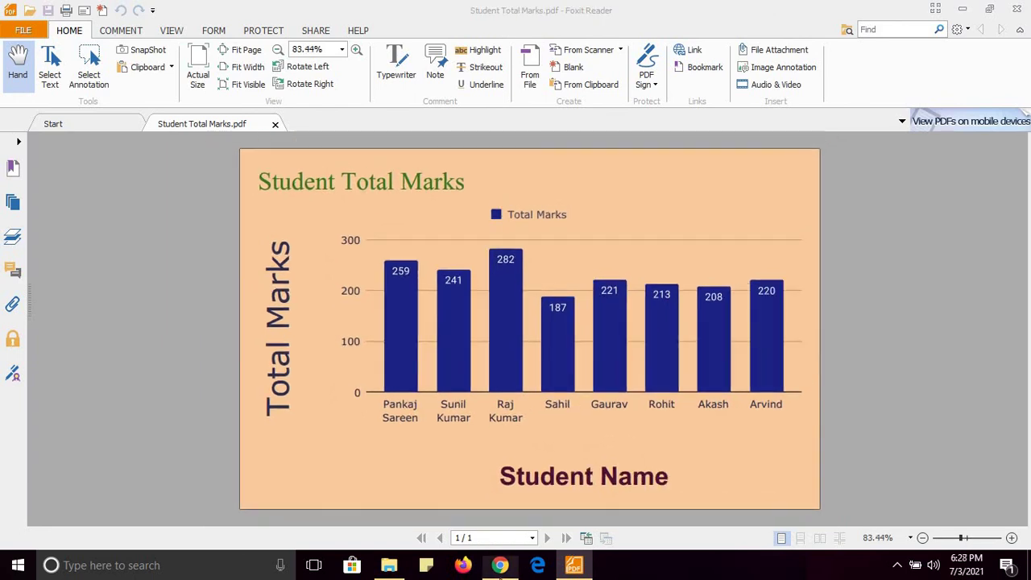
pyautogui.click(582, 191)
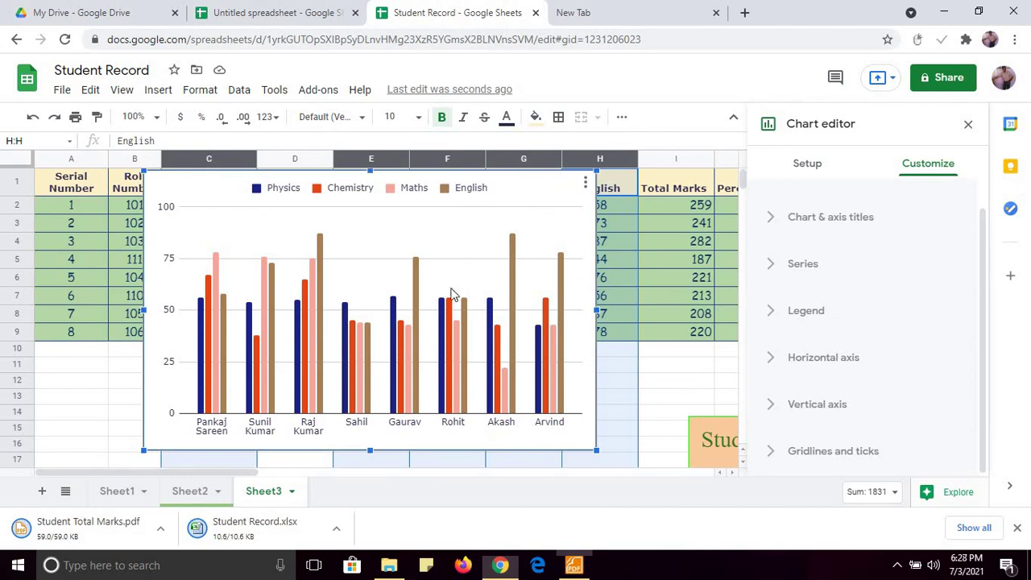
pyautogui.click(585, 187)
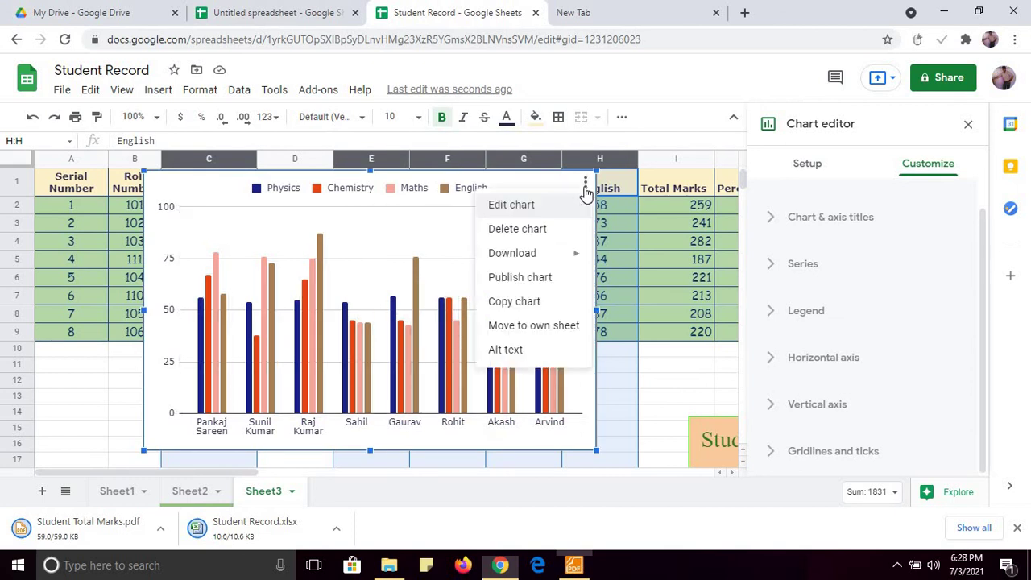